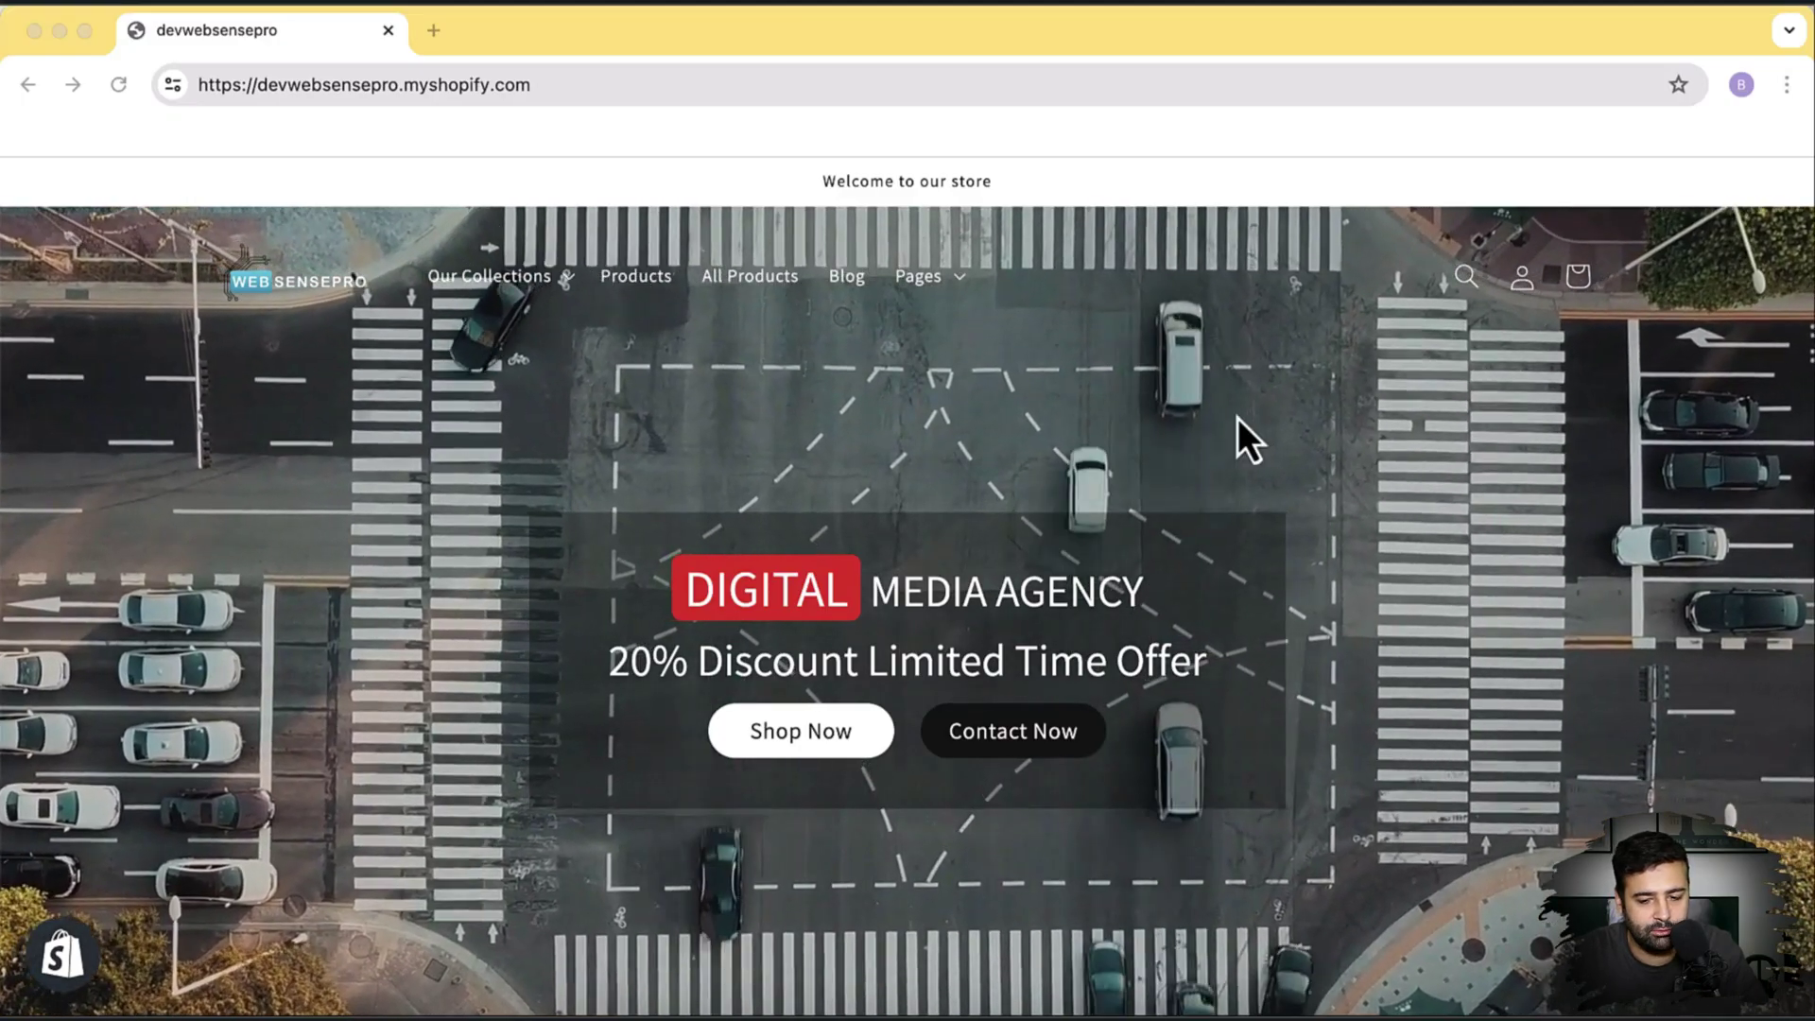
# Look over the Shopify store's home page from the hero banner down to the Request A Quote Form.
pyautogui.scroll(-10, 1239, 420)
pyautogui.scroll(-15, 1238, 420)
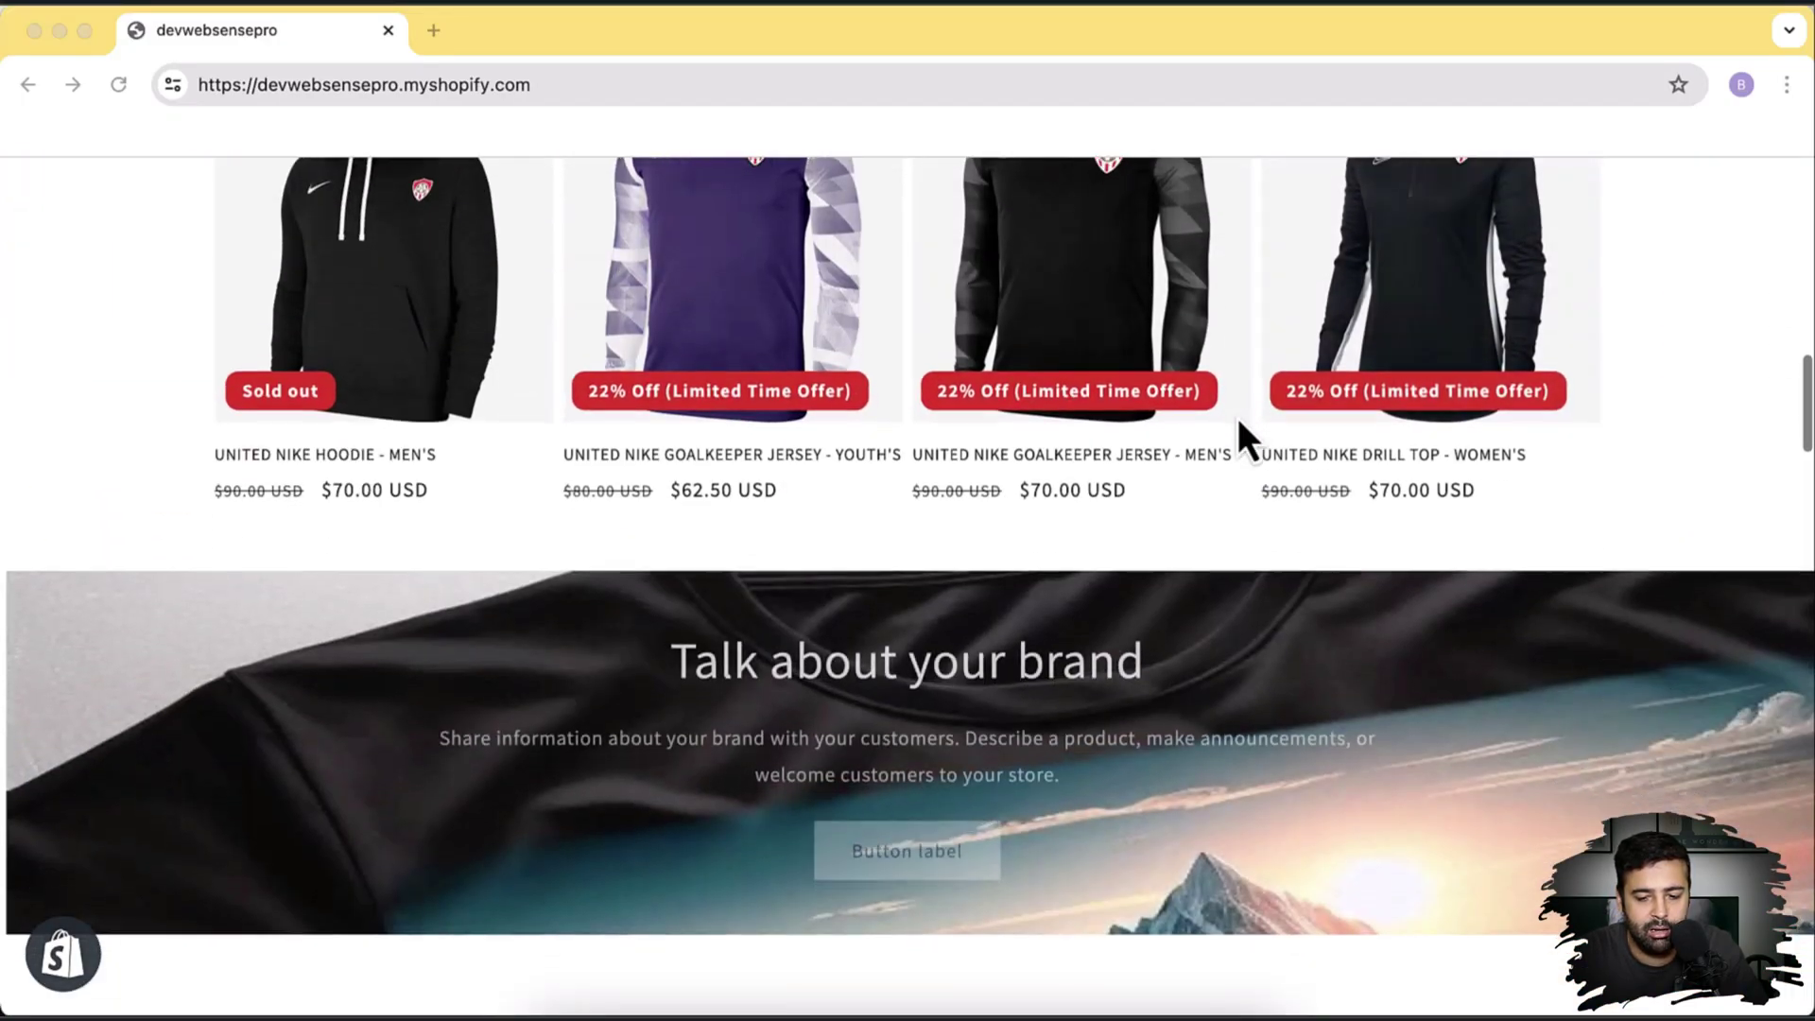
pyautogui.scroll(-15, 1238, 417)
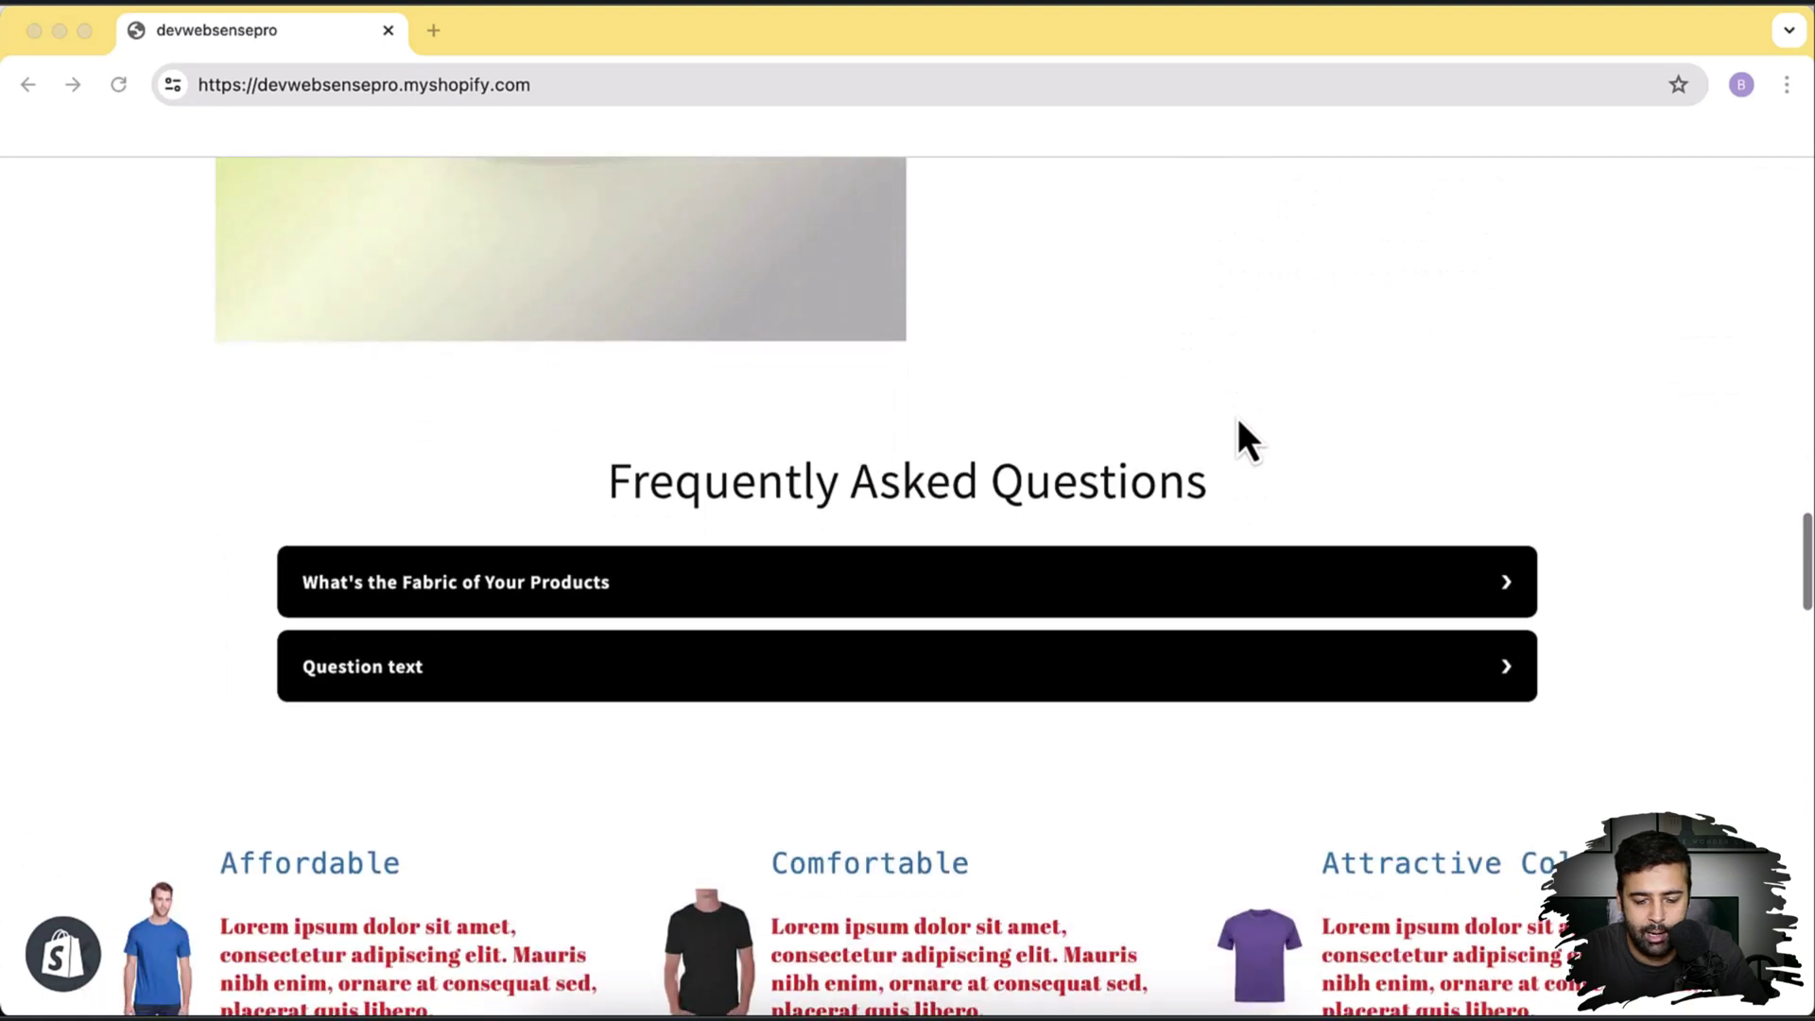
pyautogui.scroll(-15, 1238, 436)
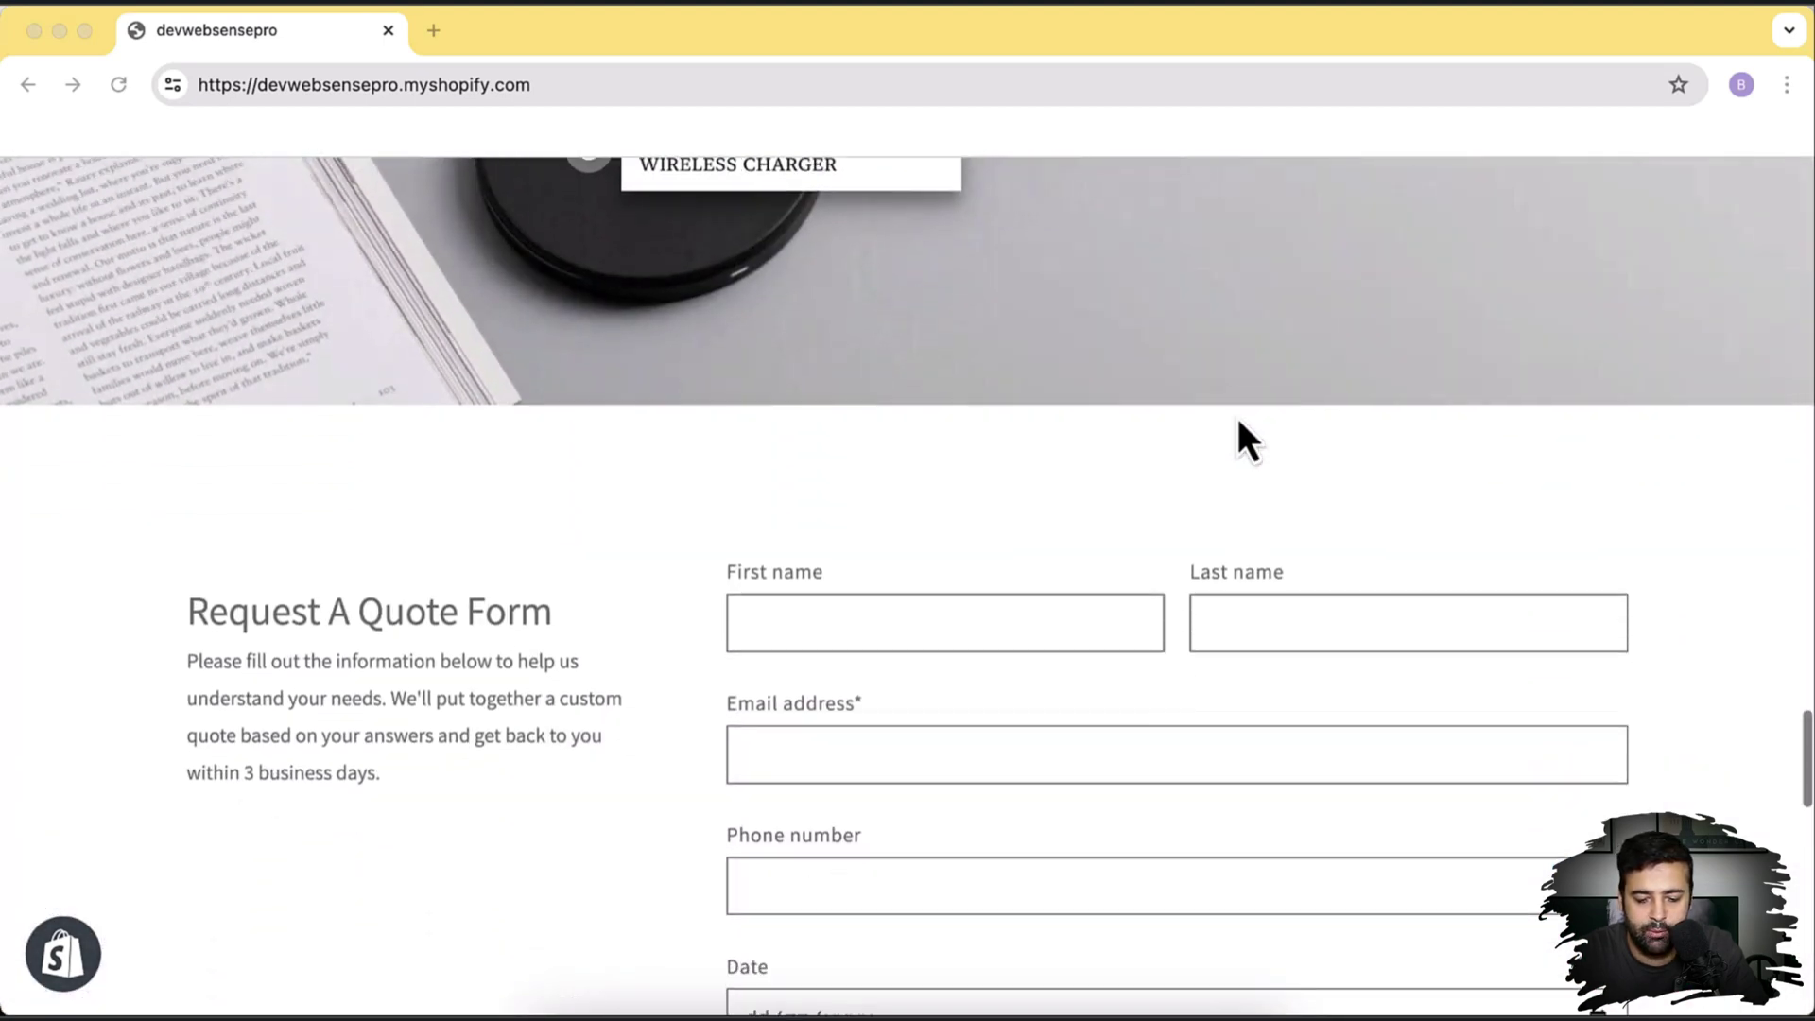
pyautogui.scroll(20, 1239, 420)
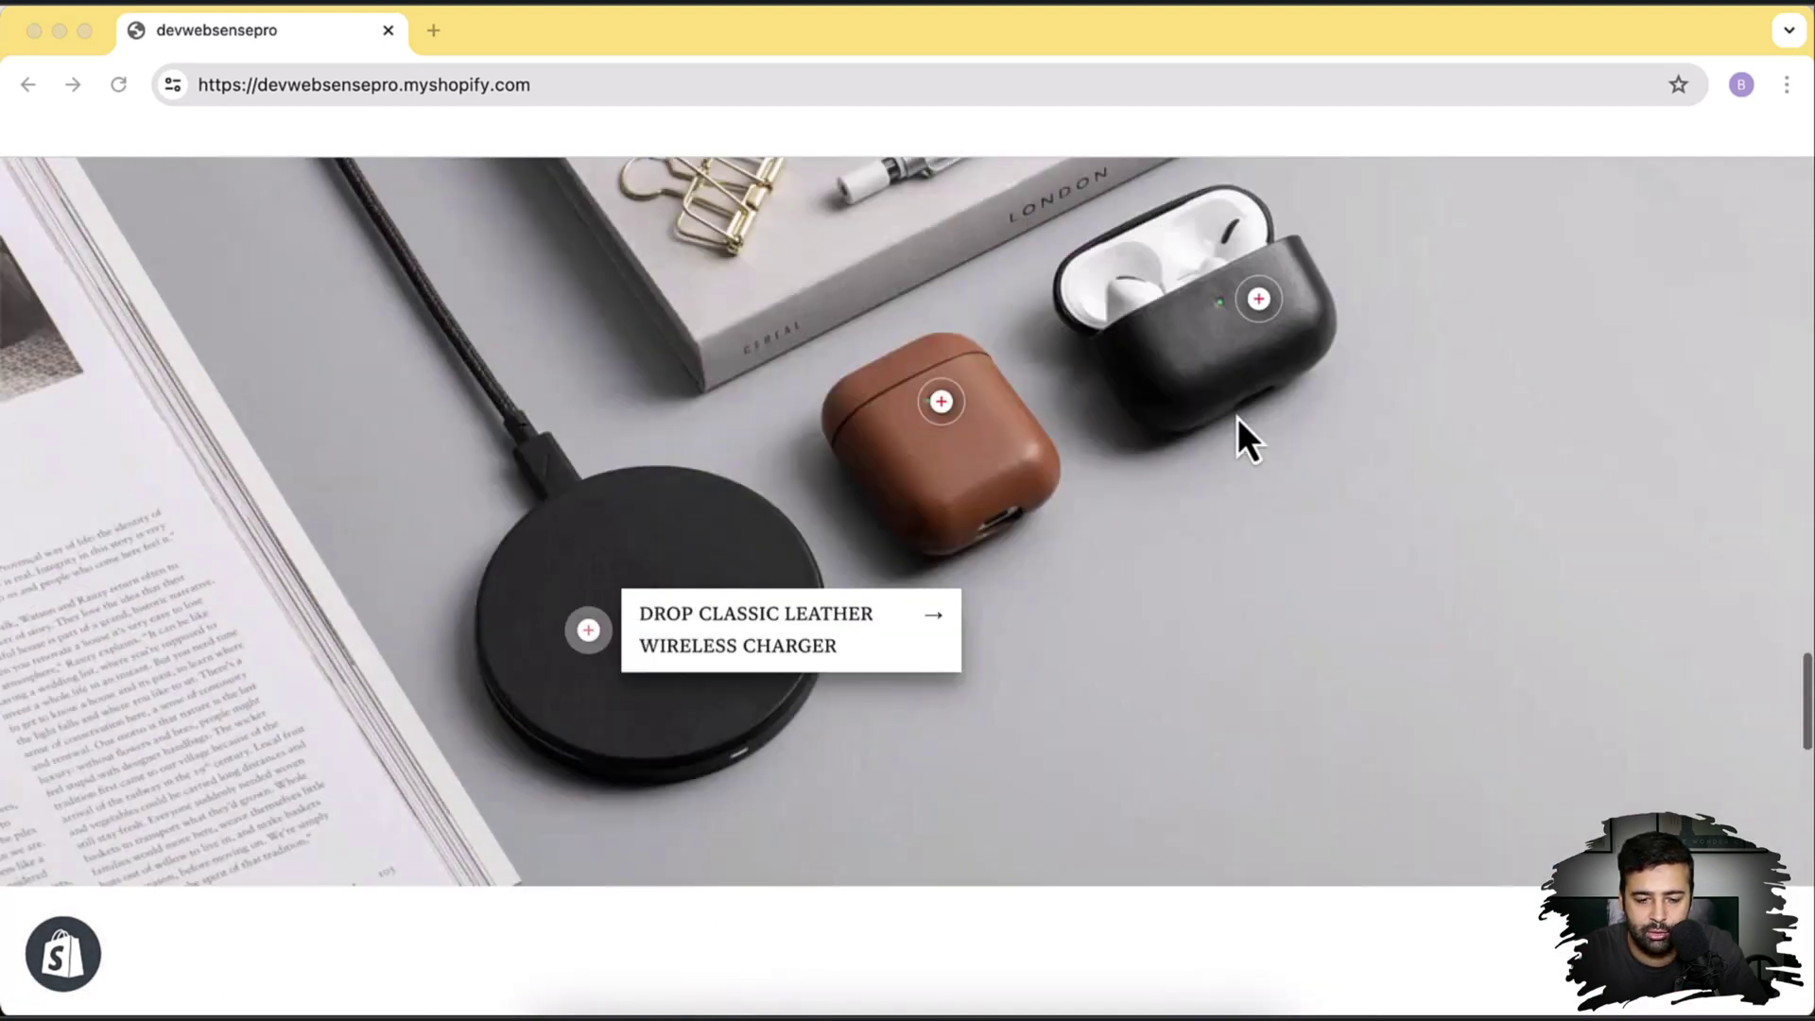
pyautogui.scroll(20, 1238, 418)
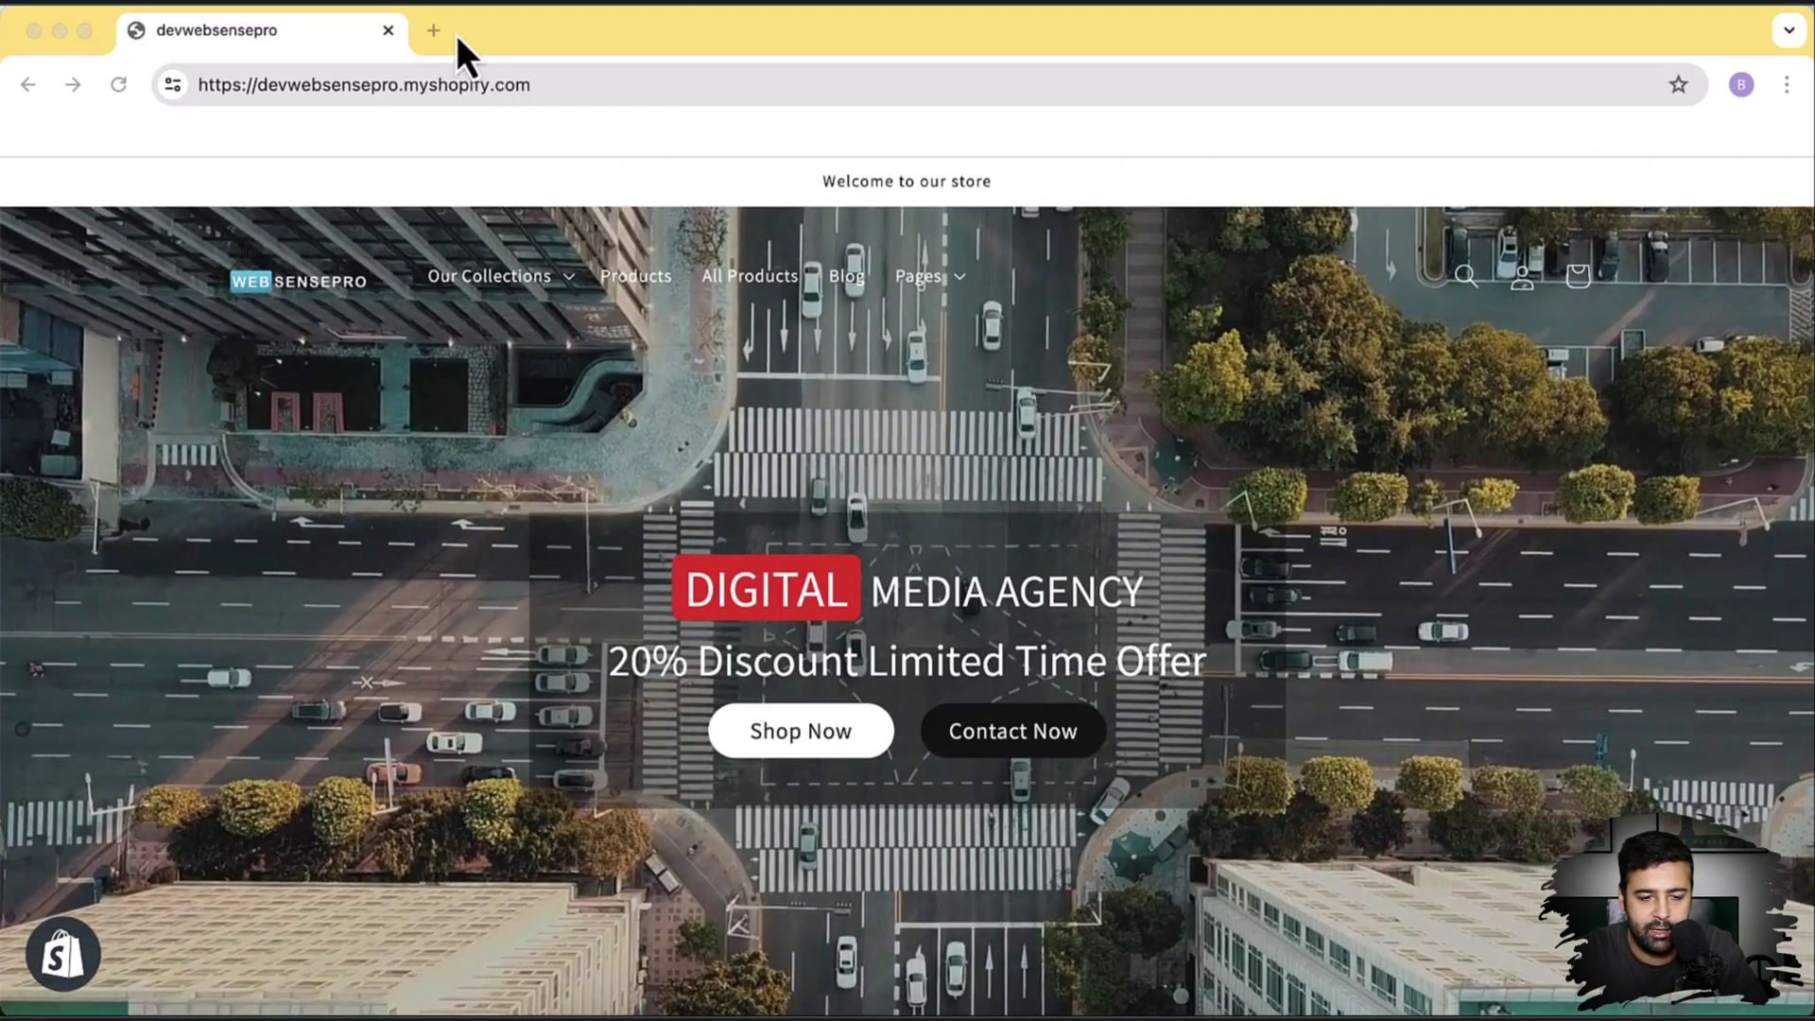
# Open analytics.google.com in a new browser tab.
pyautogui.click(437, 30)
pyautogui.write('anal')
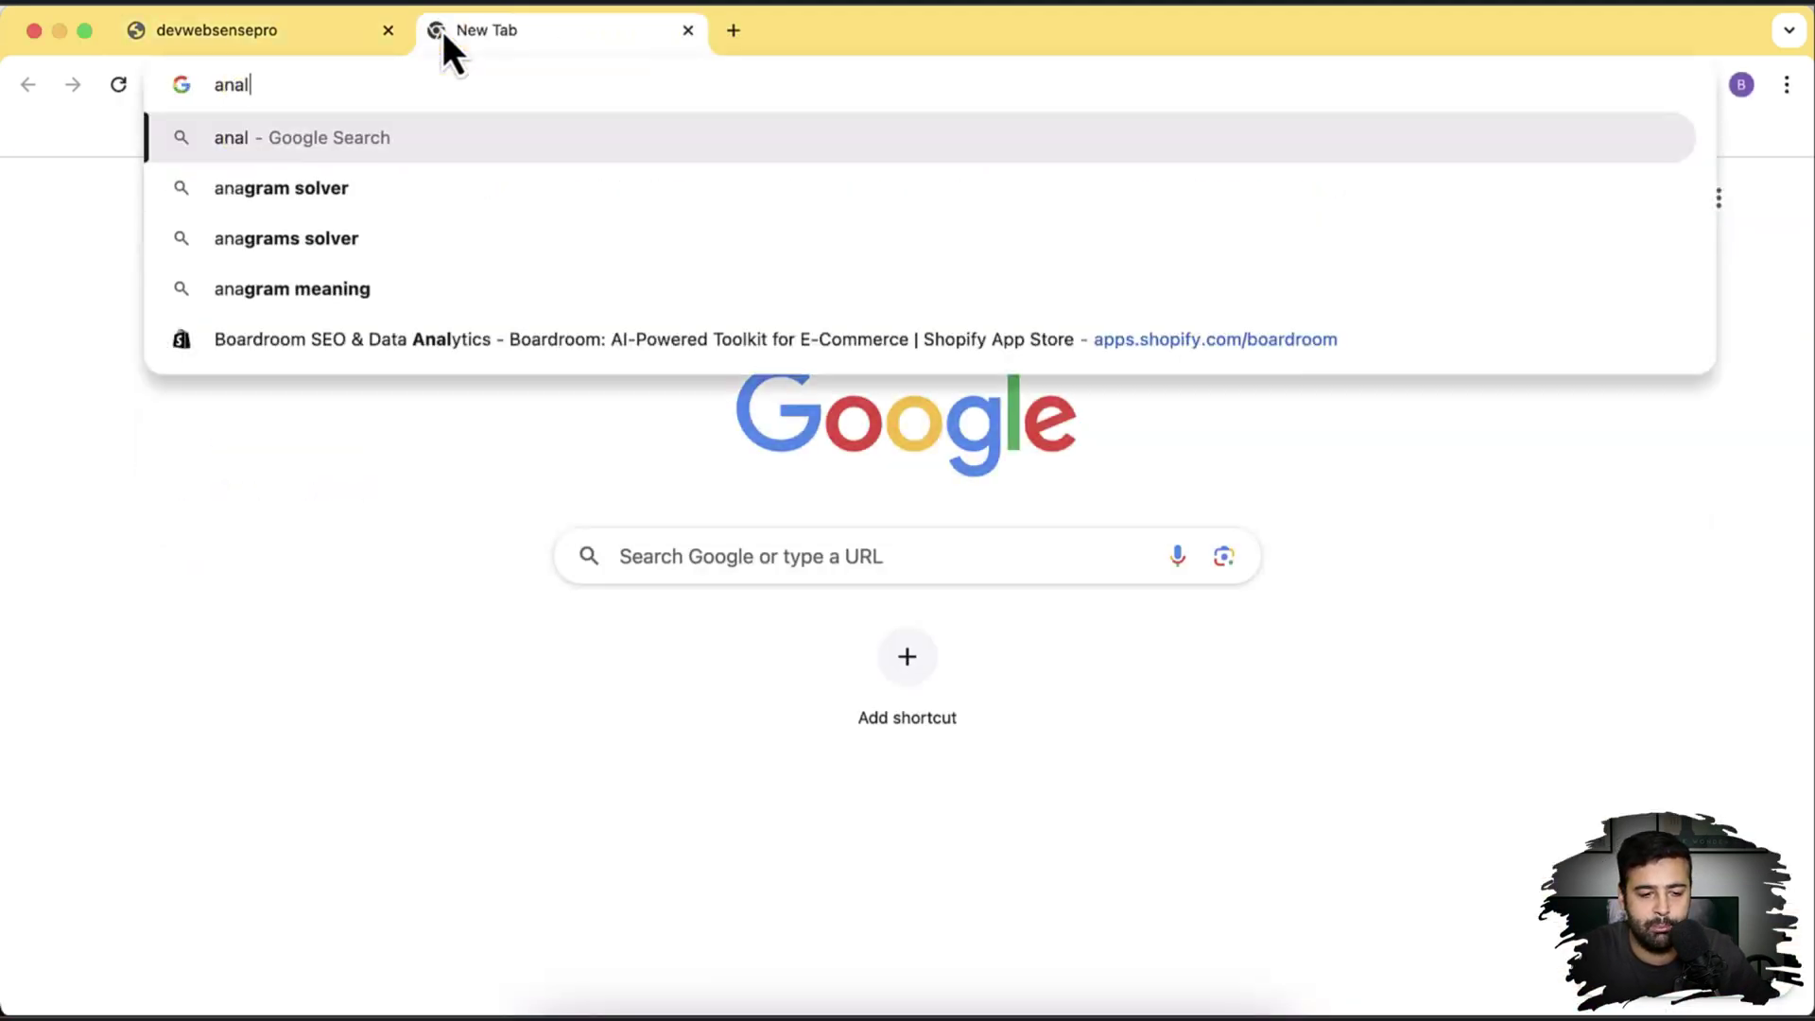
pyautogui.write('ytics.google.com')
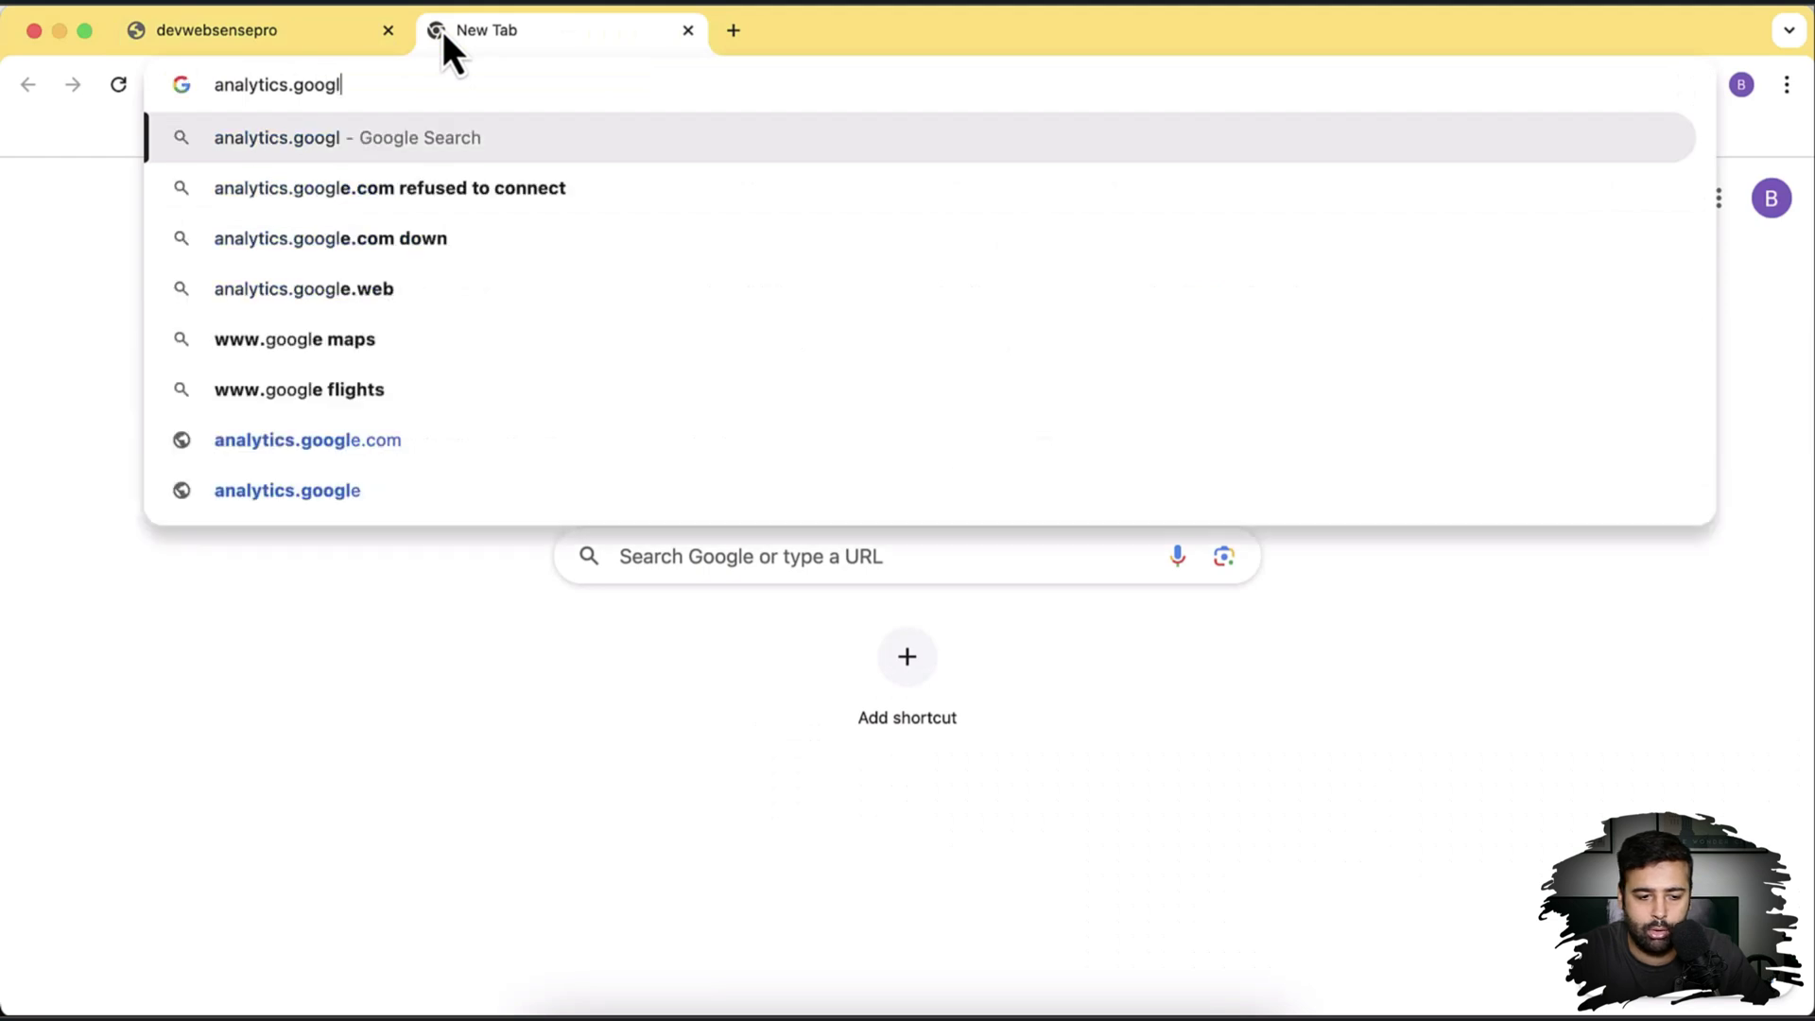
pyautogui.press('Return')
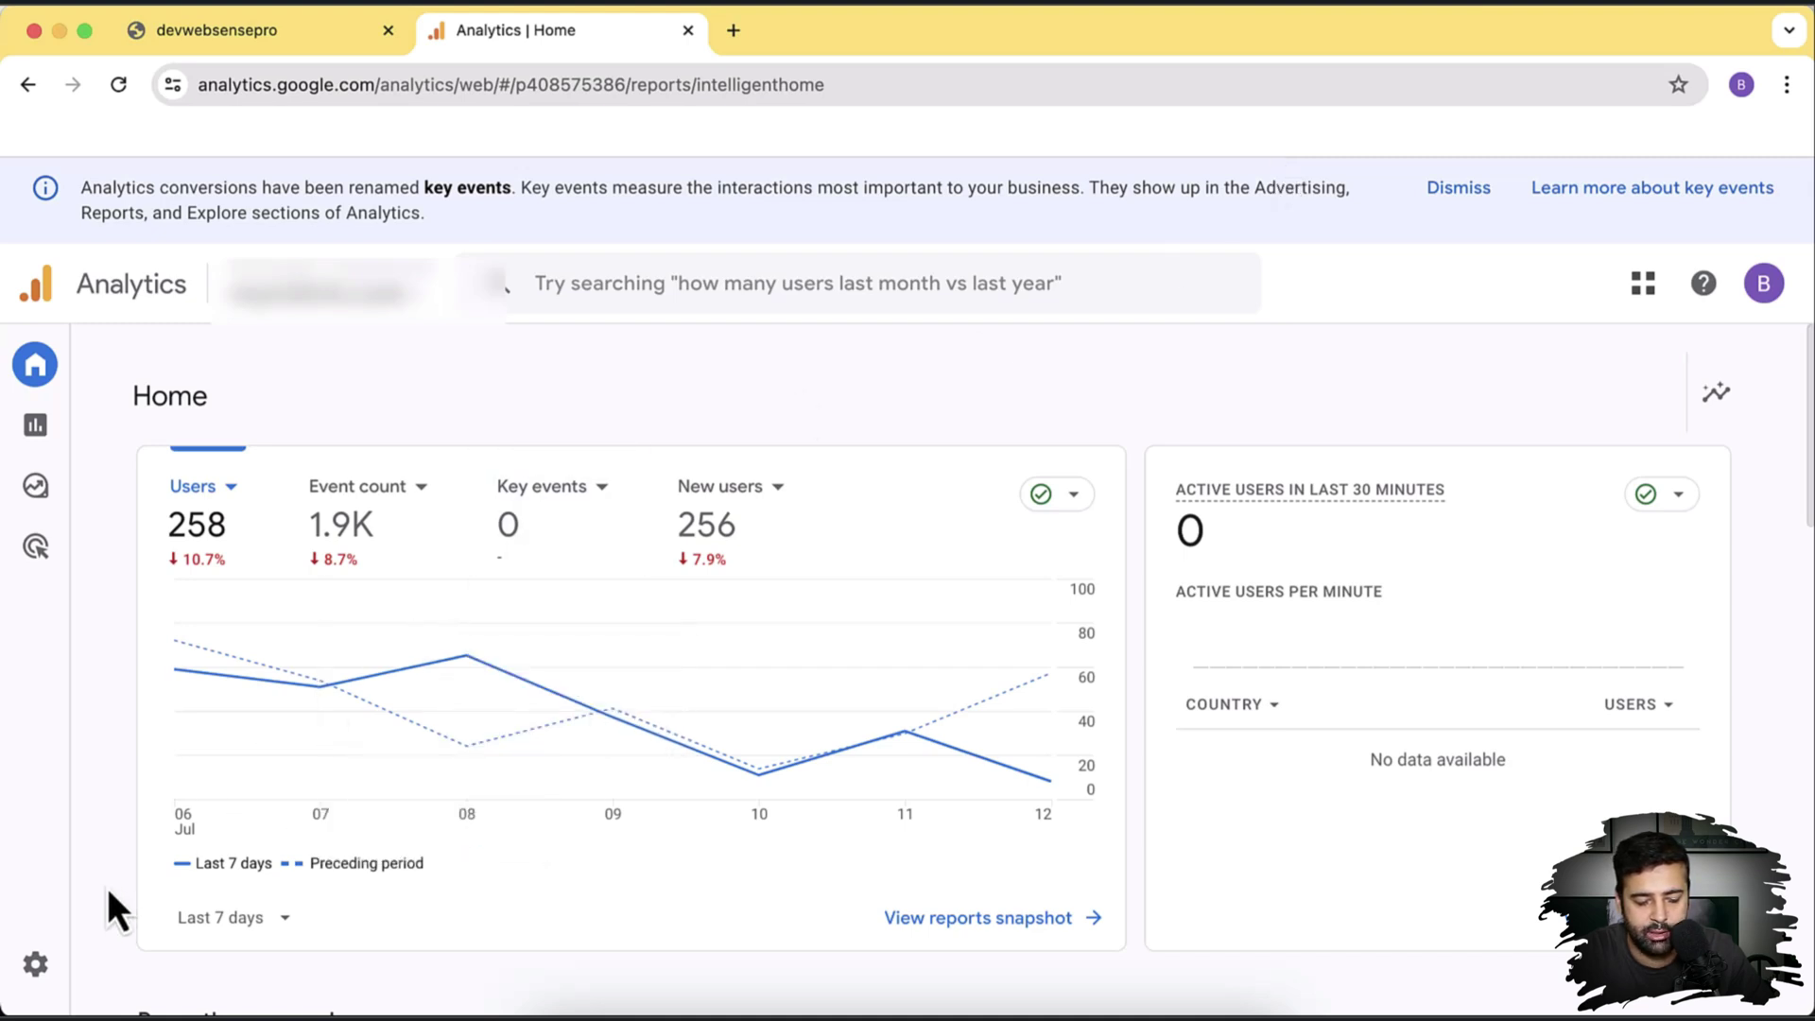
# Start creating a new Analytics account from the Admin area.
pyautogui.moveTo(45, 969)
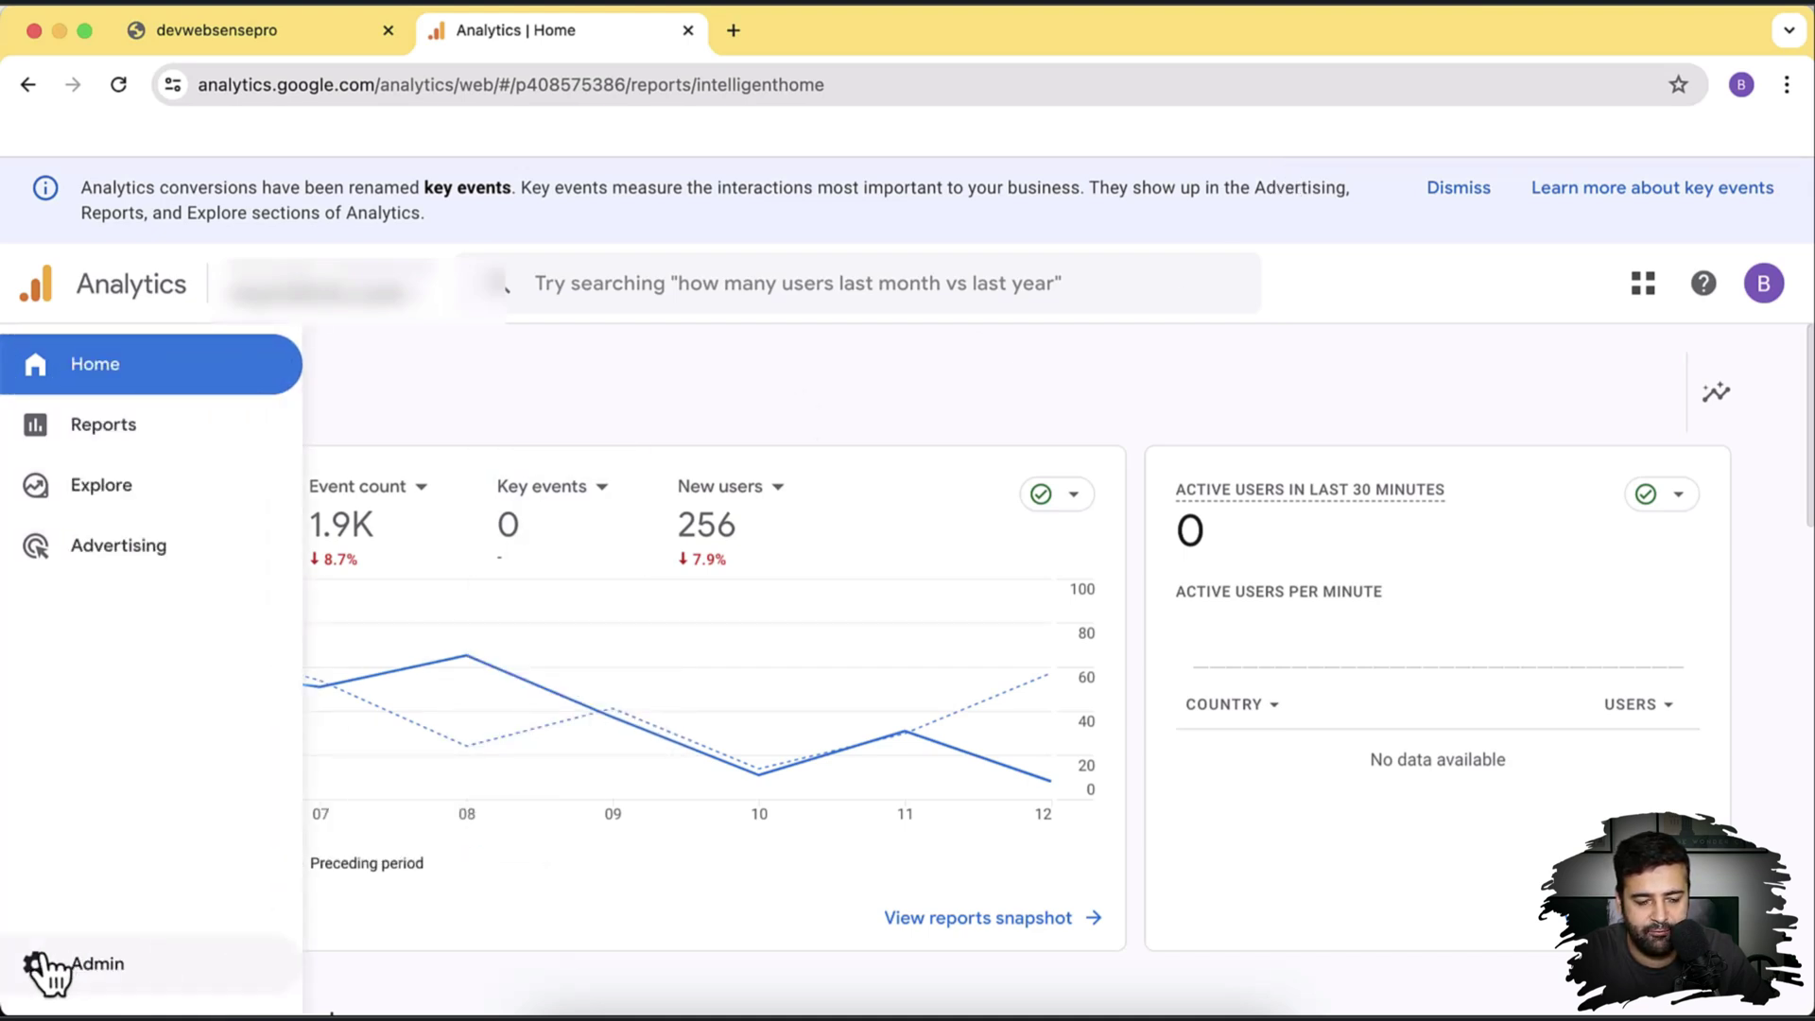
pyautogui.click(46, 969)
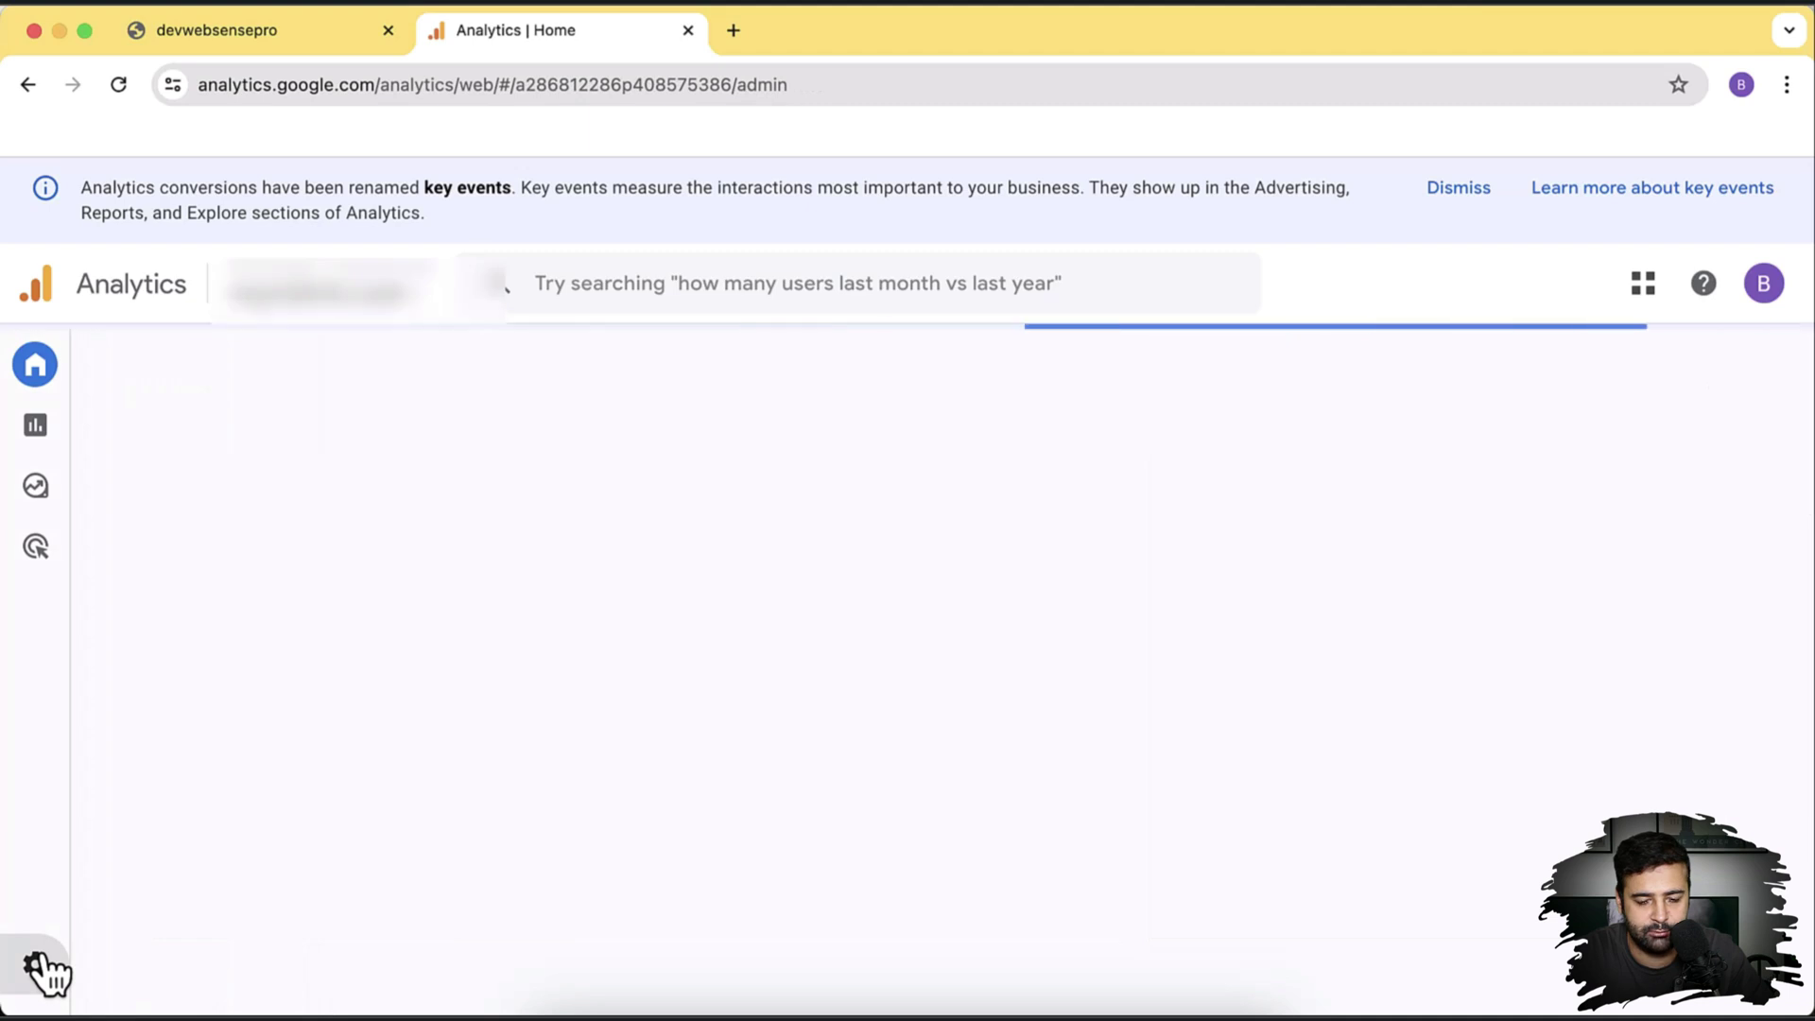
pyautogui.moveTo(41, 969)
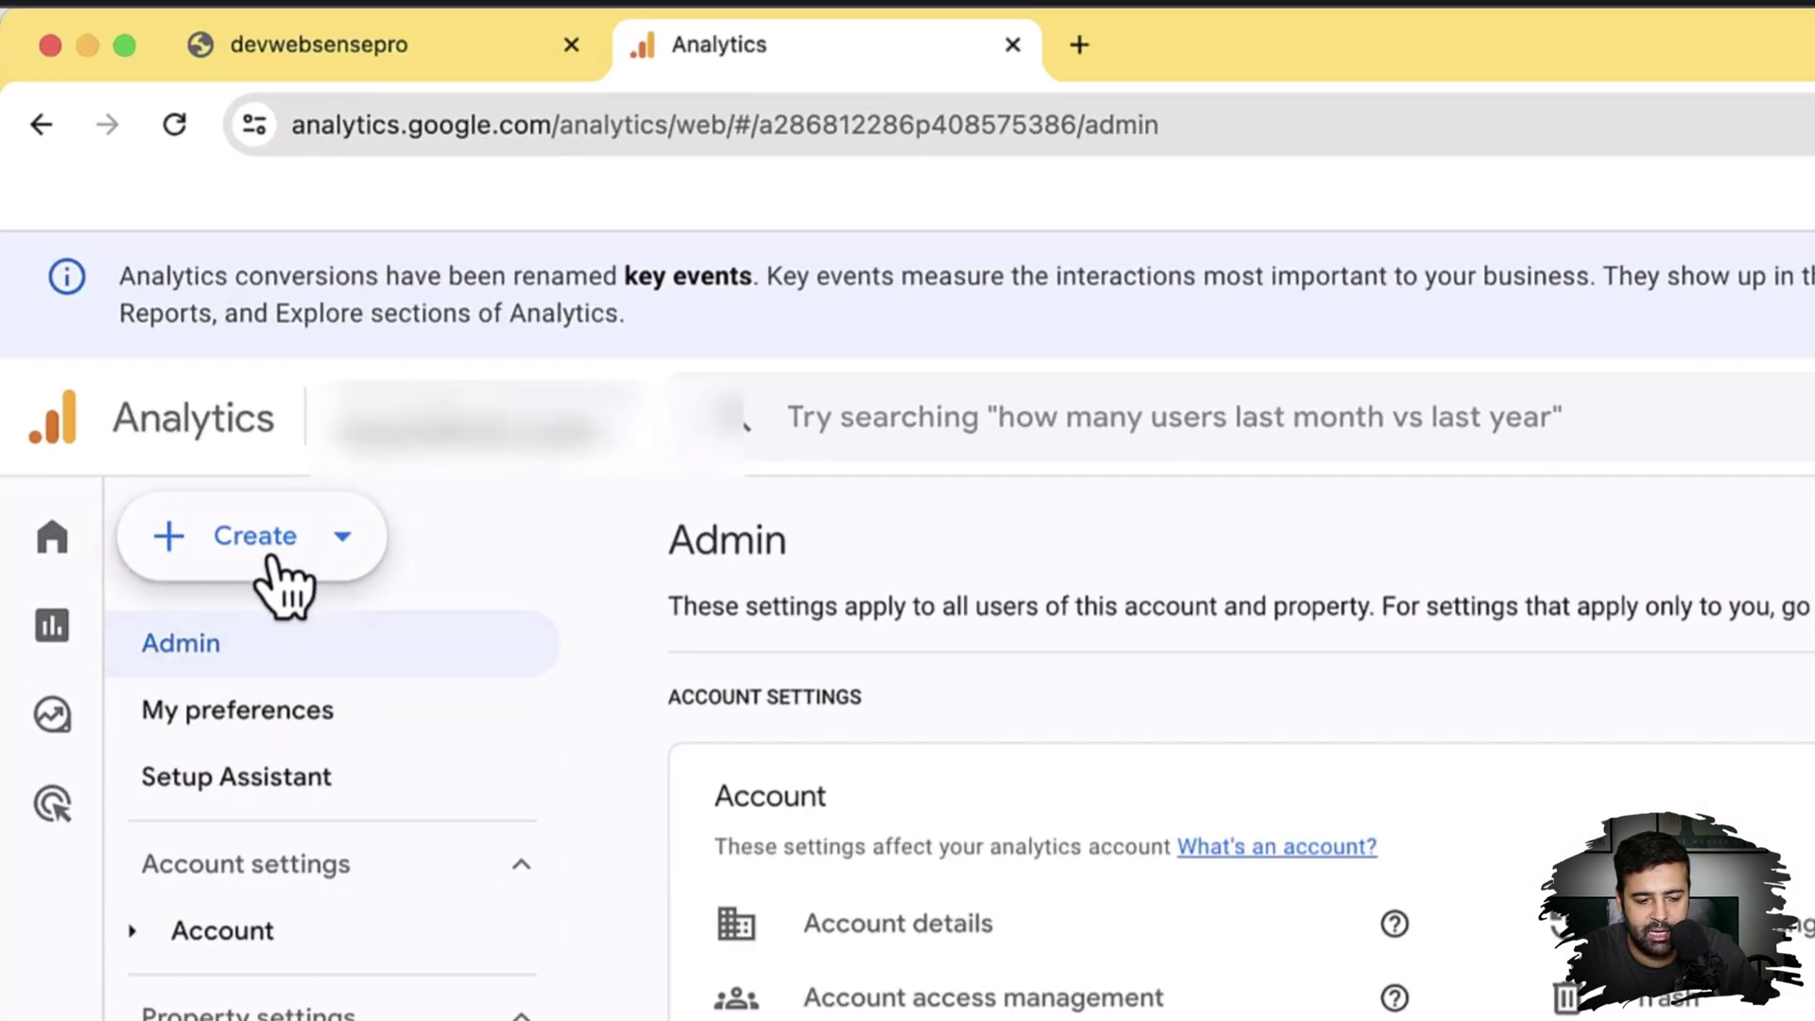
pyautogui.click(273, 560)
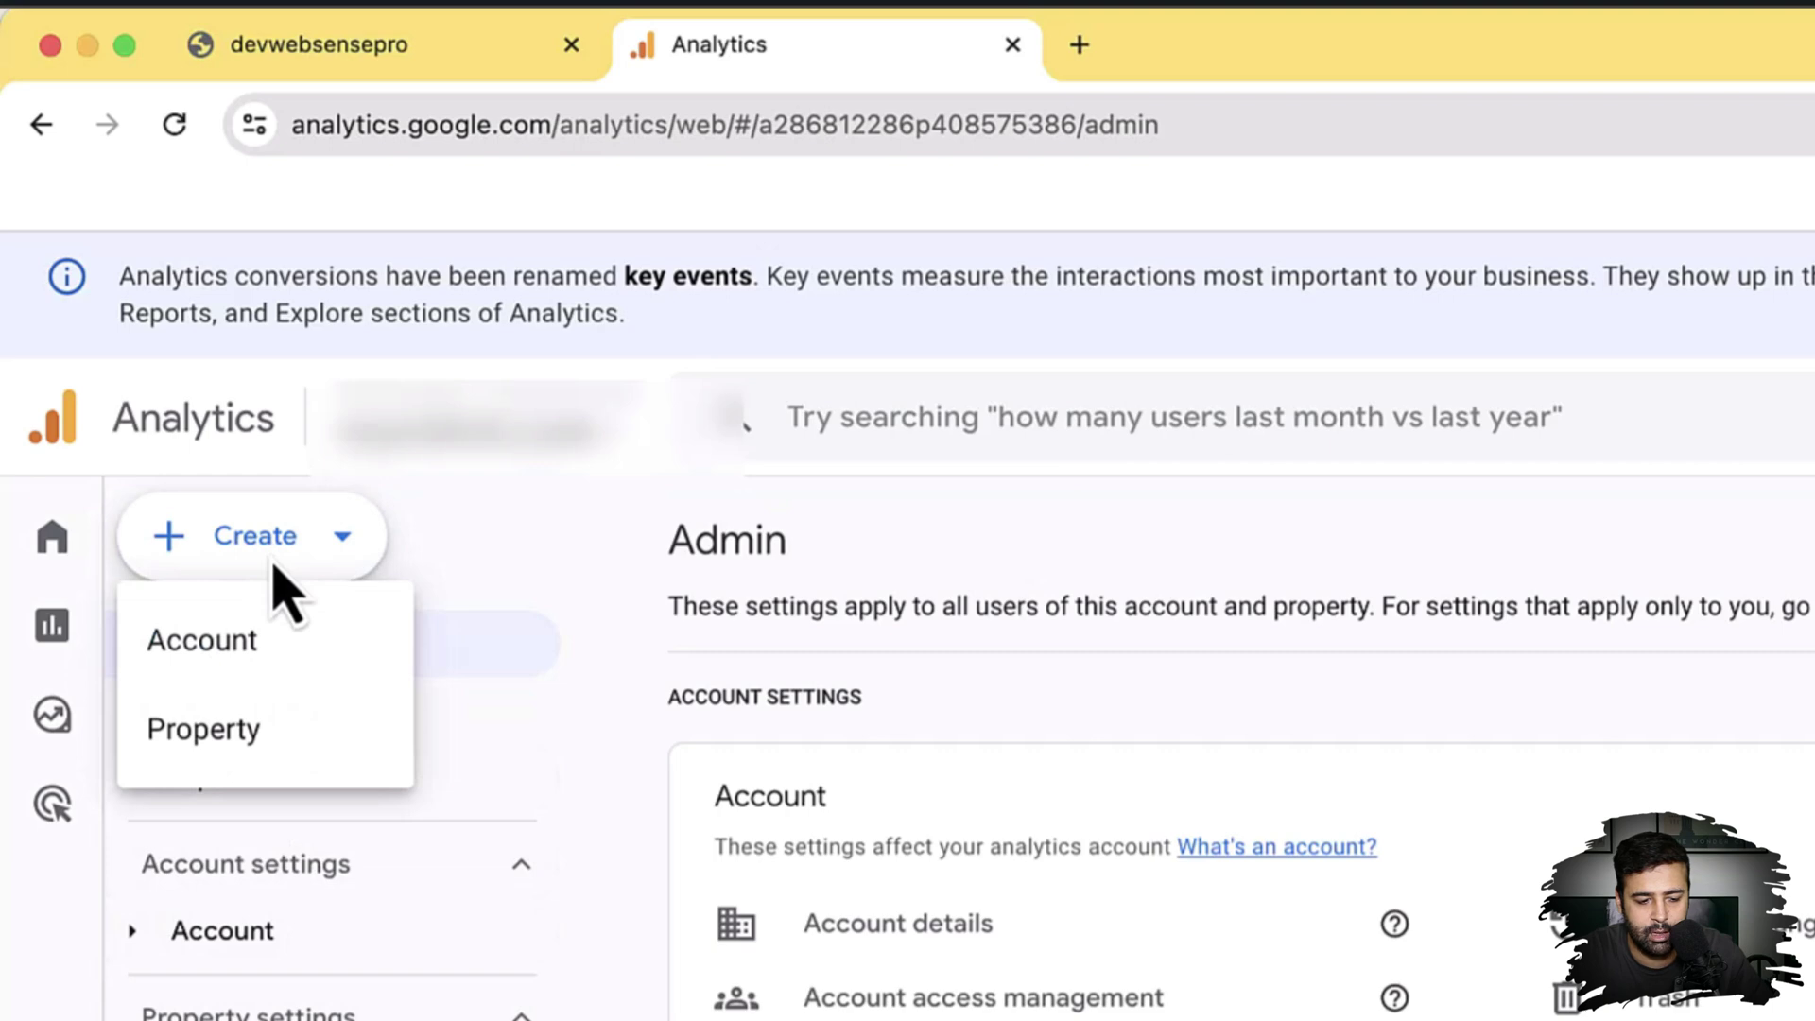
pyautogui.click(261, 645)
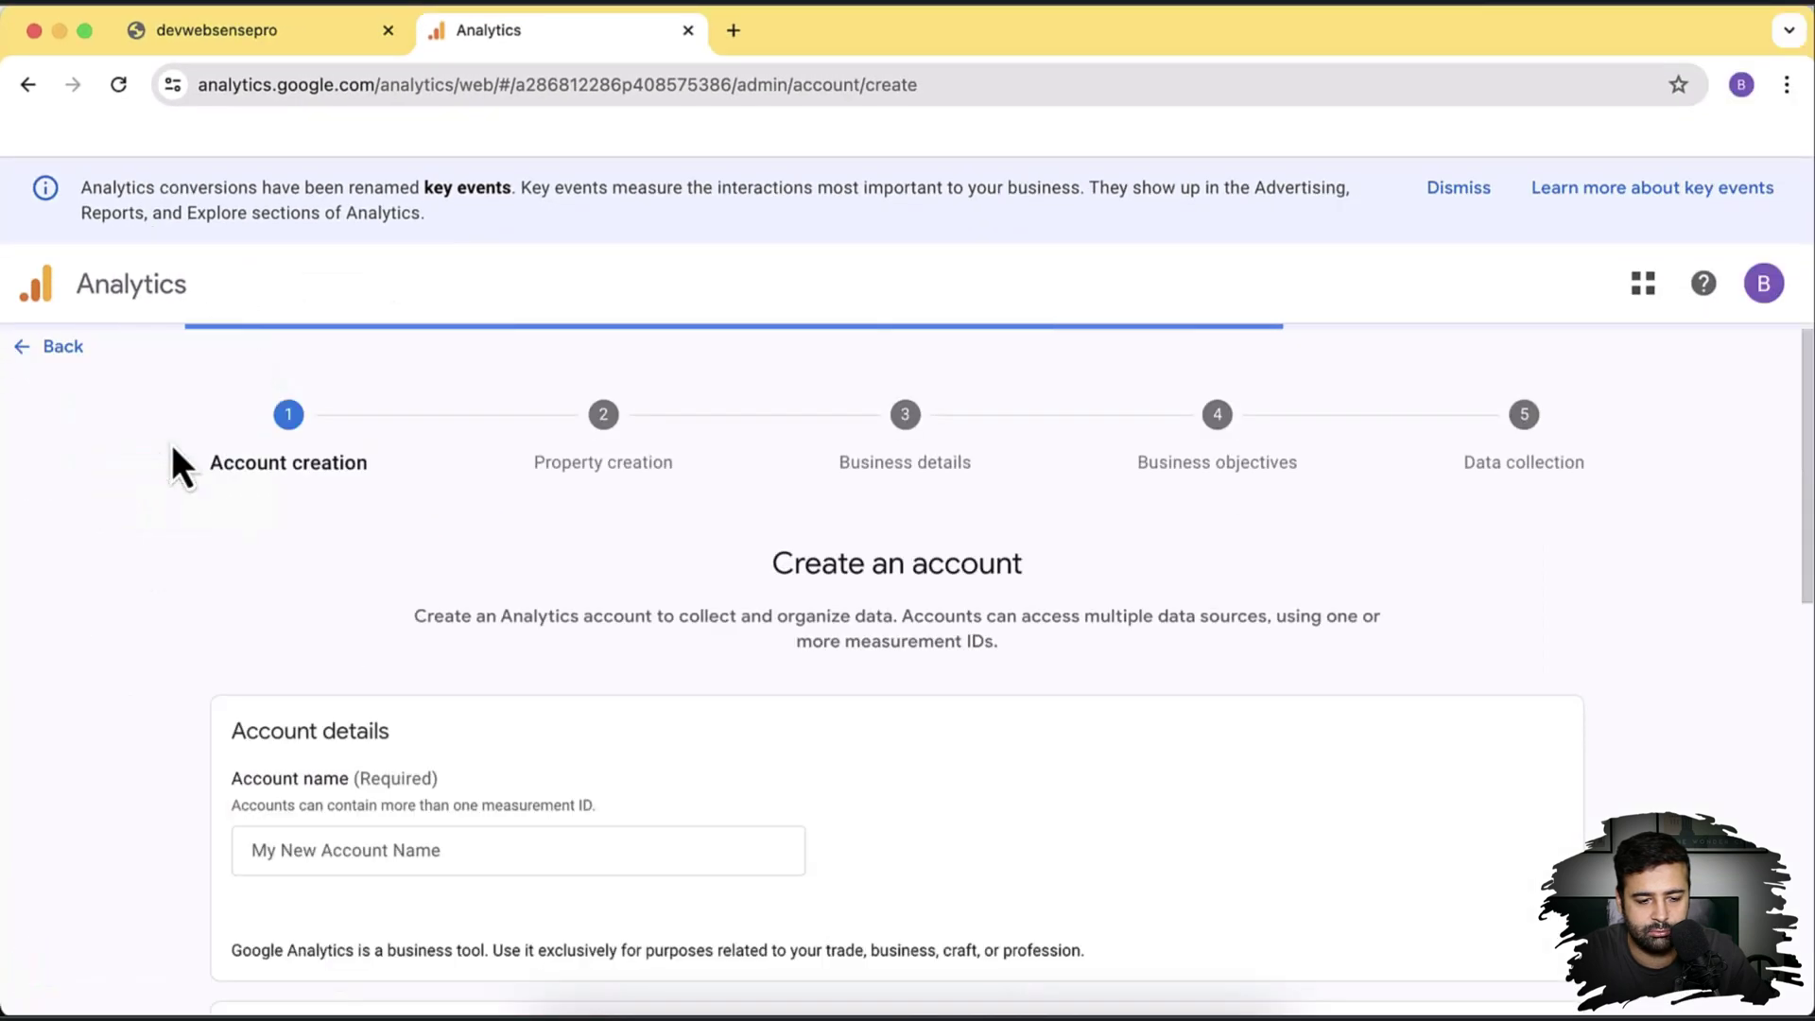
# Name the new Analytics account "Testing For Youtube Tutorial".
pyautogui.scroll(-3, 753, 432)
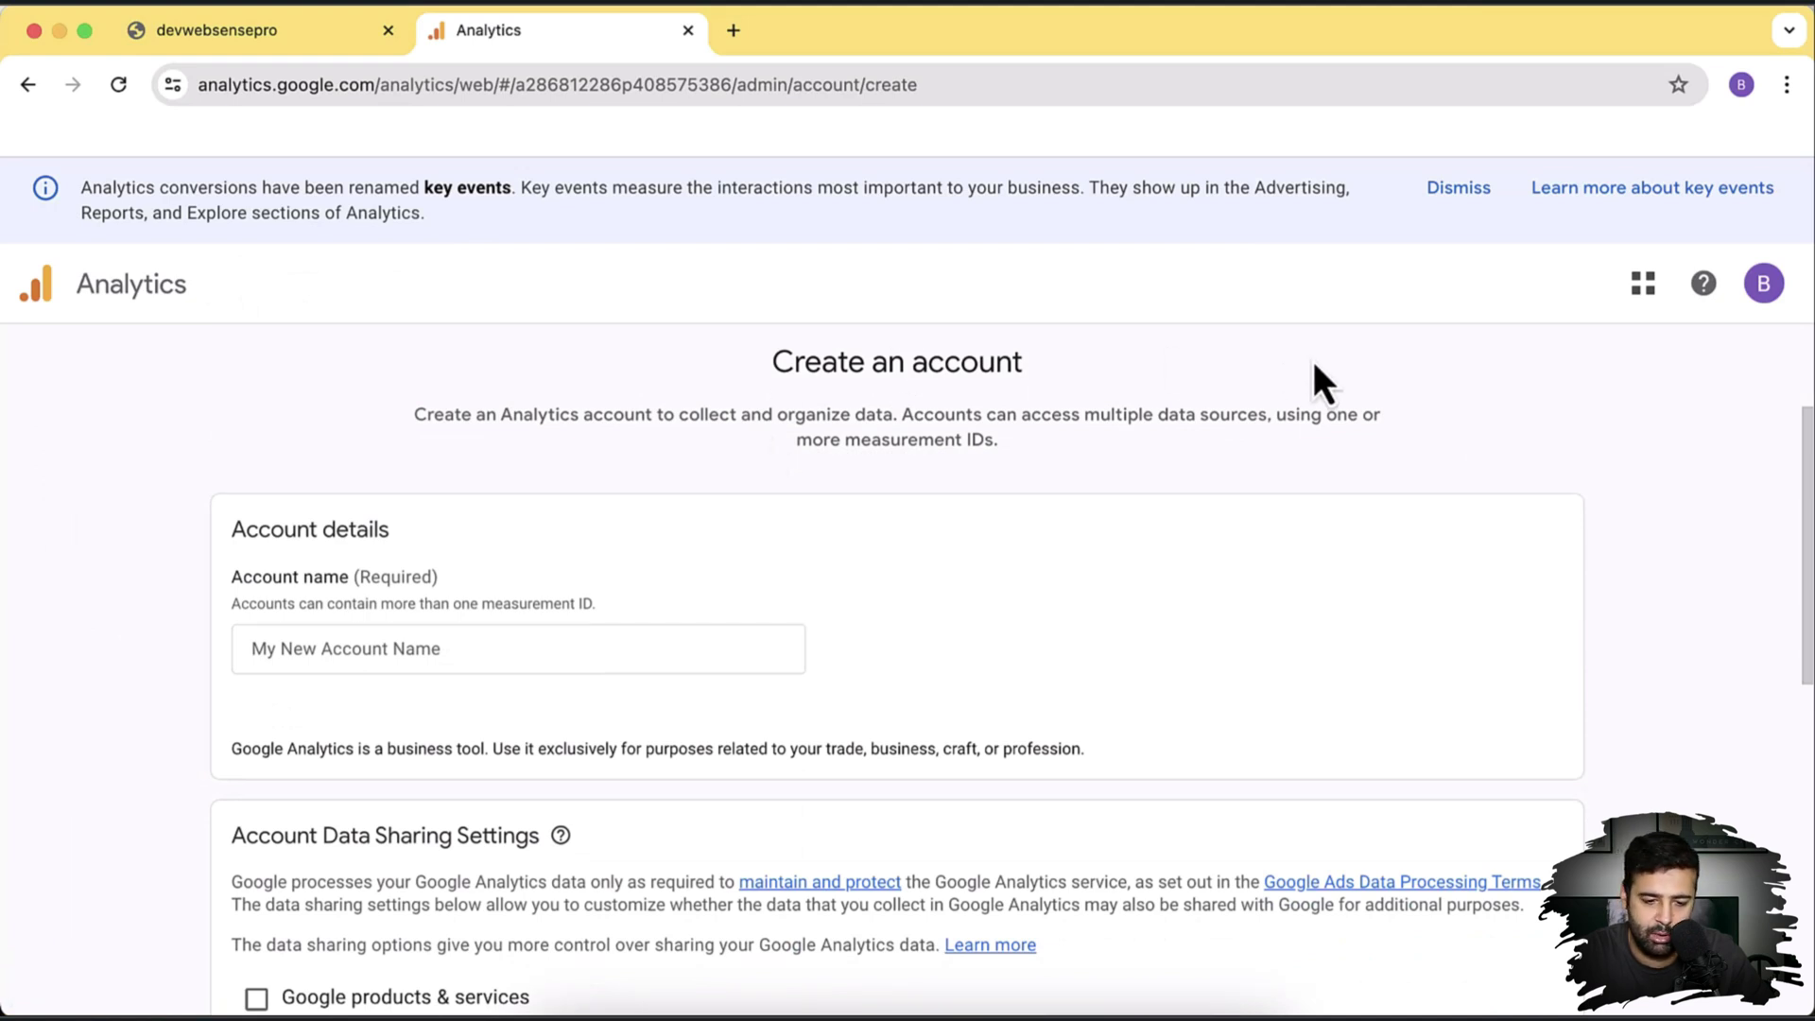
pyautogui.scroll(-3, 1215, 397)
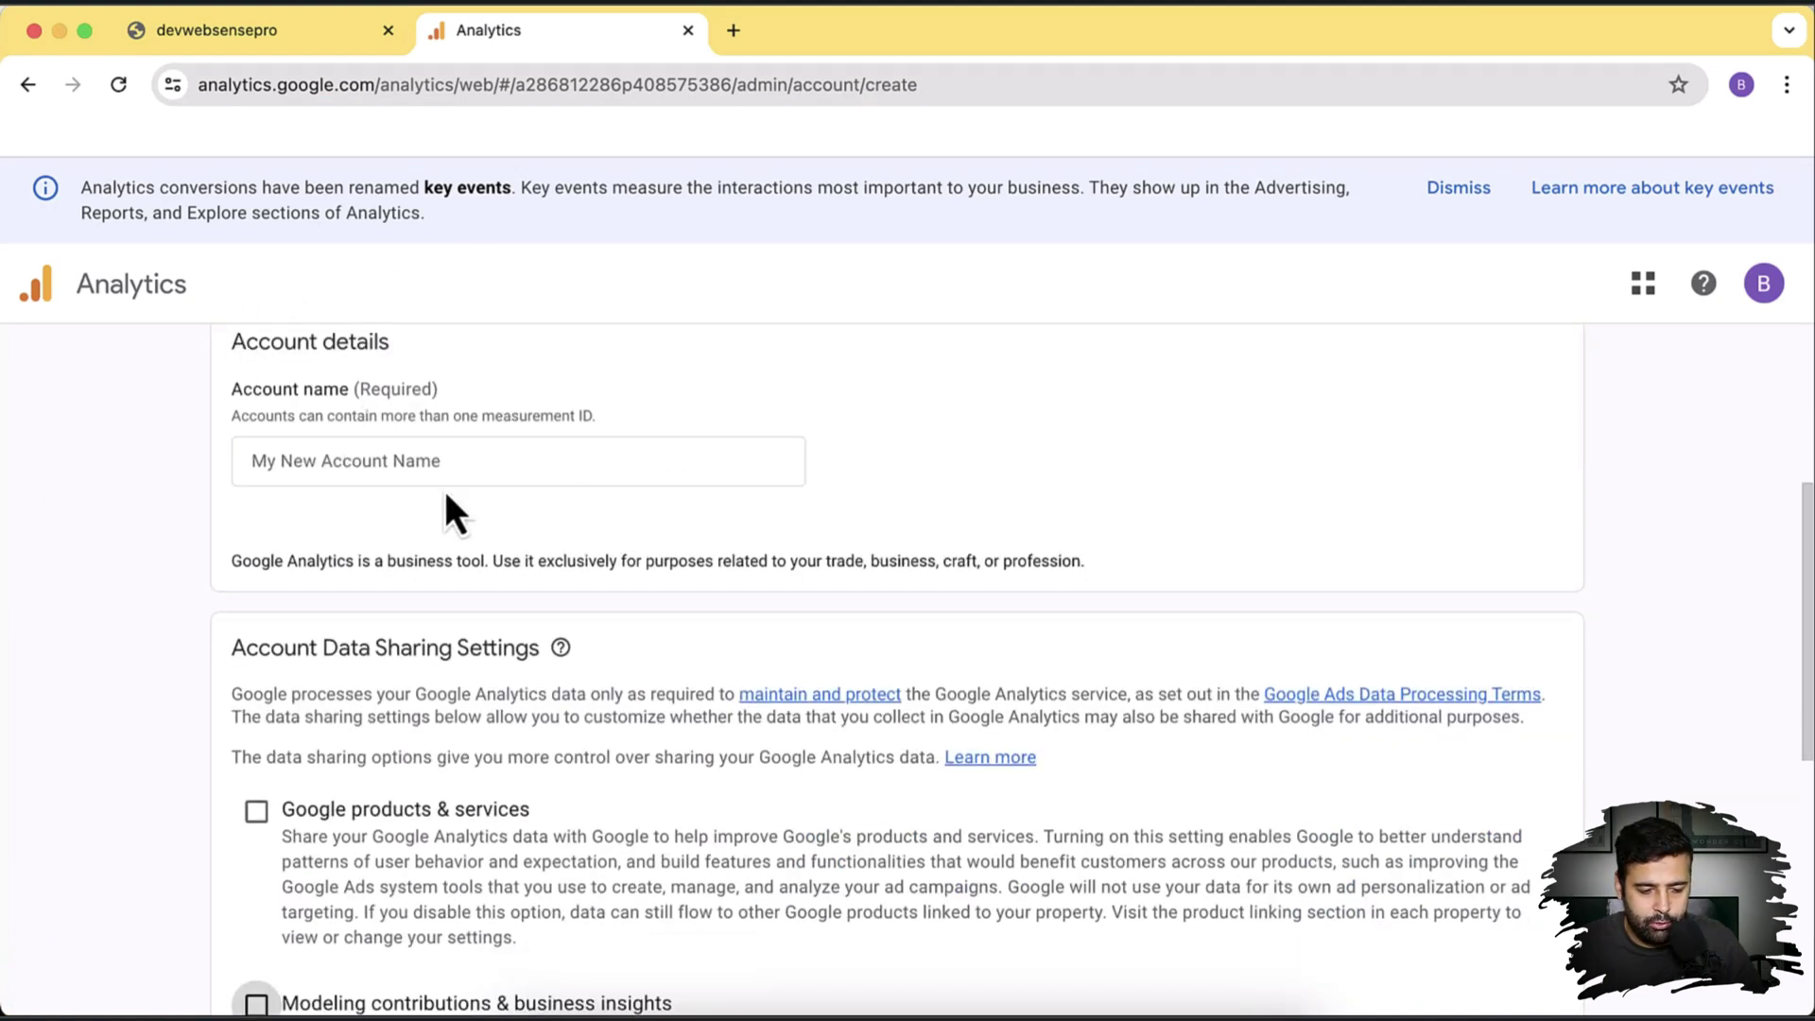
pyautogui.click(444, 461)
pyautogui.write('Test')
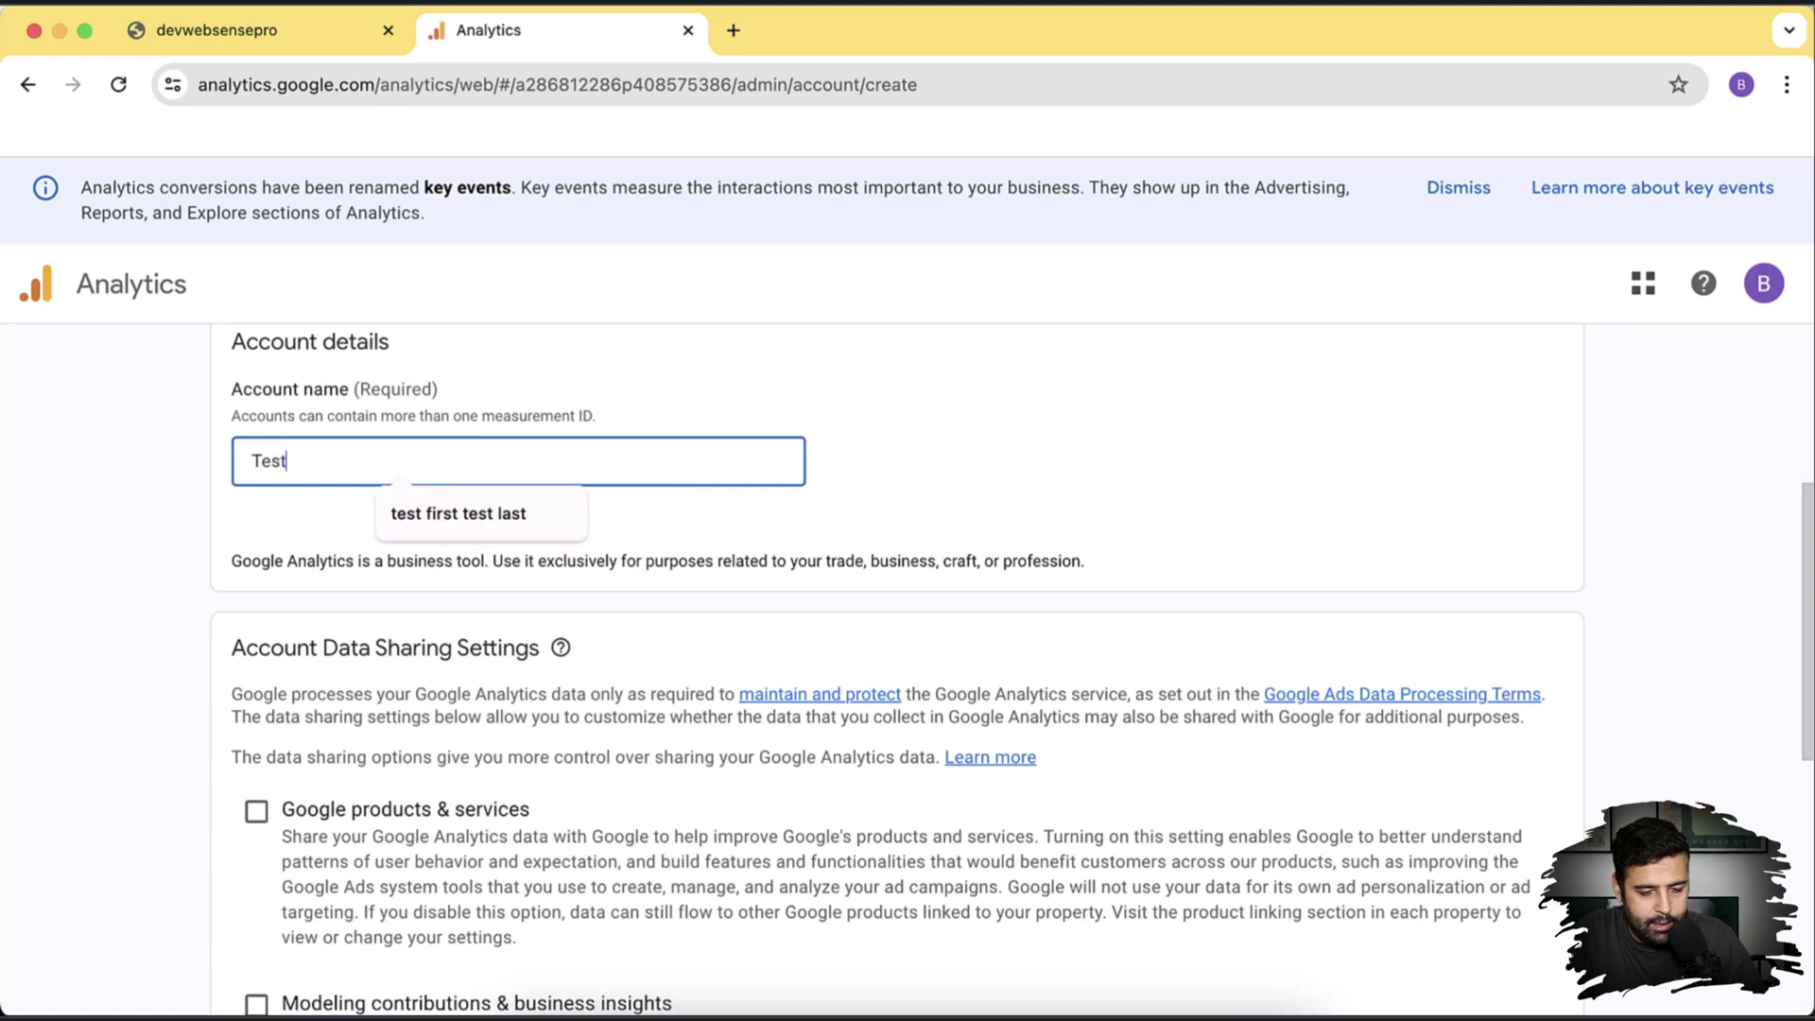
pyautogui.write('ing For Youtube Tutorial')
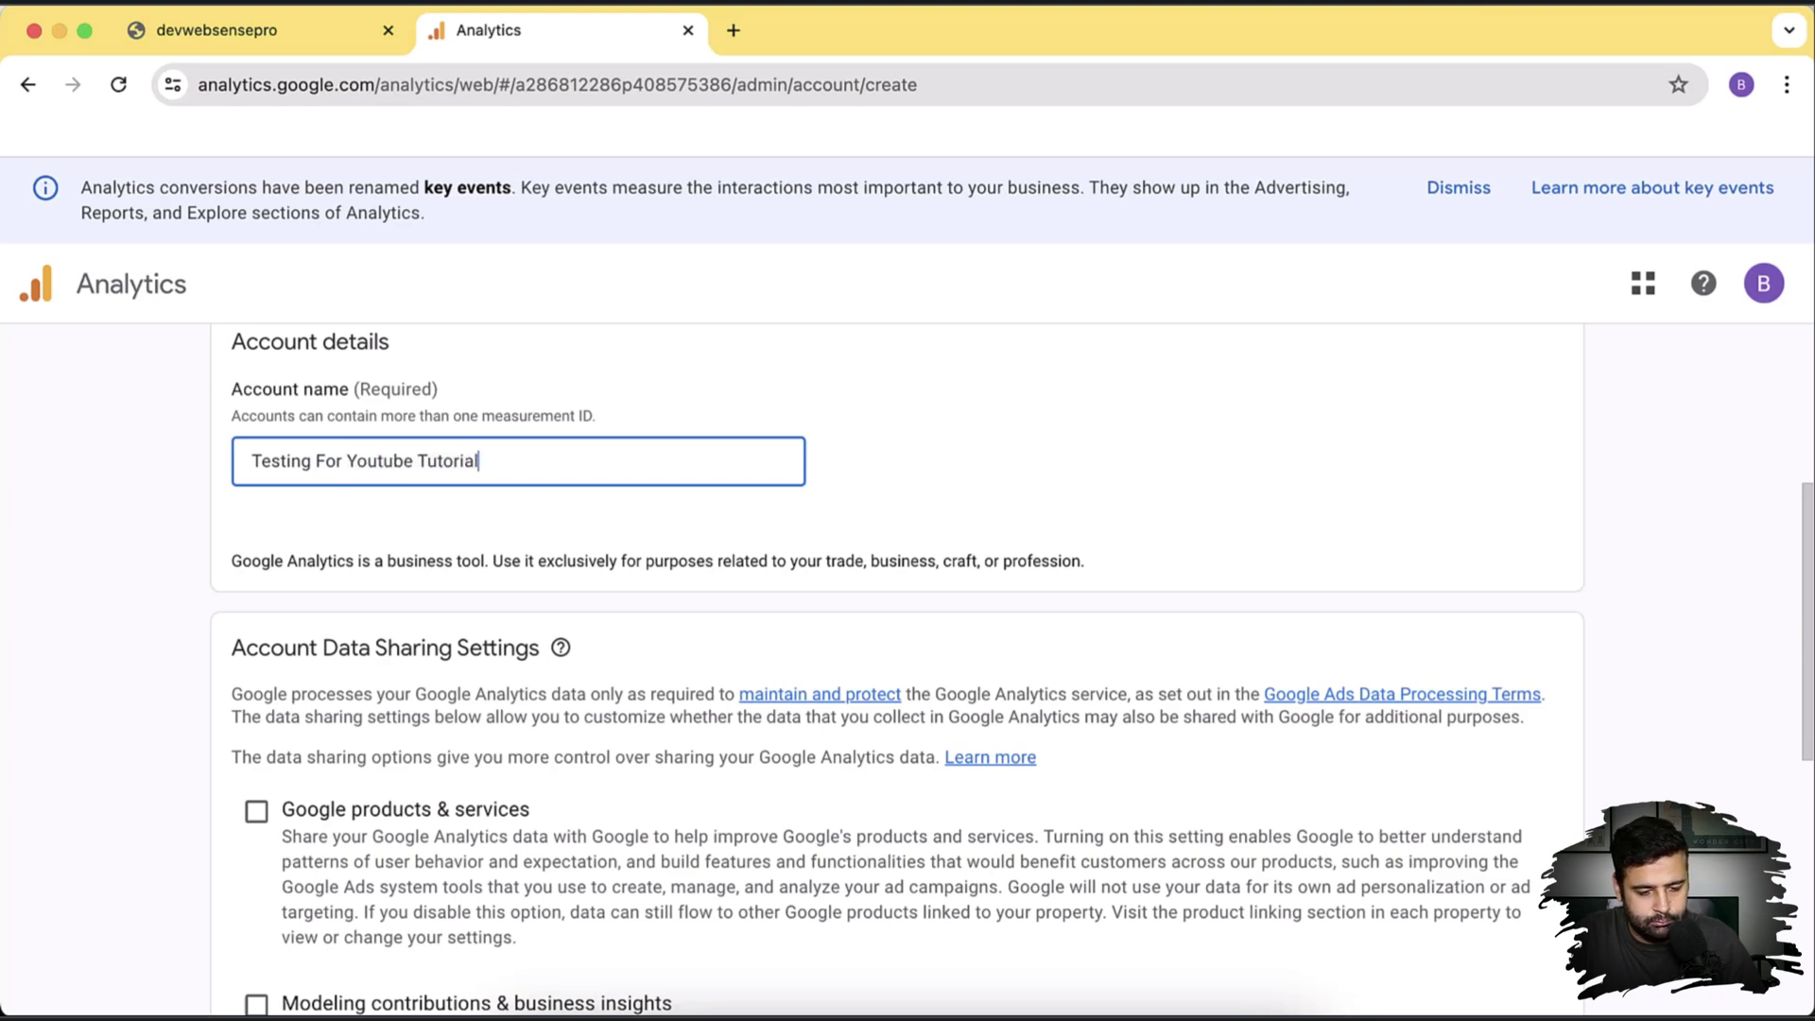
# Review the account data sharing settings without enabling any option and proceed to property creation.
pyautogui.scroll(-5, 590, 433)
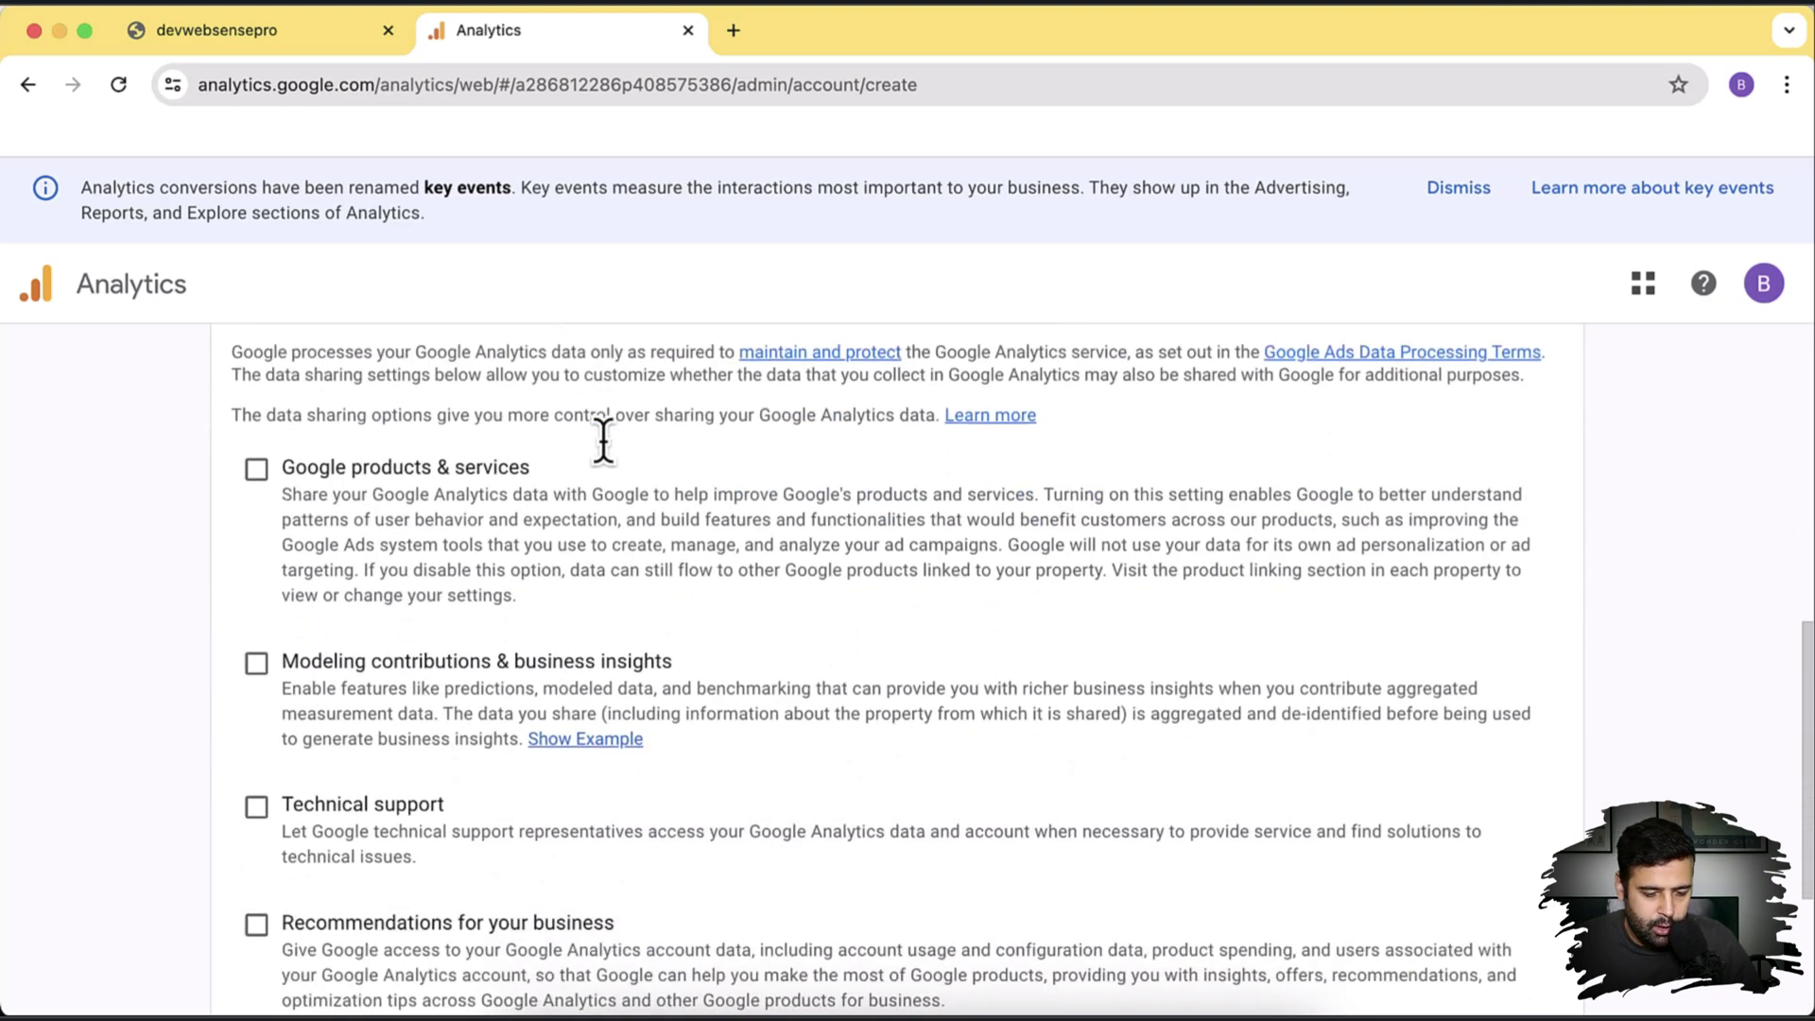
pyautogui.scroll(-3, 467, 570)
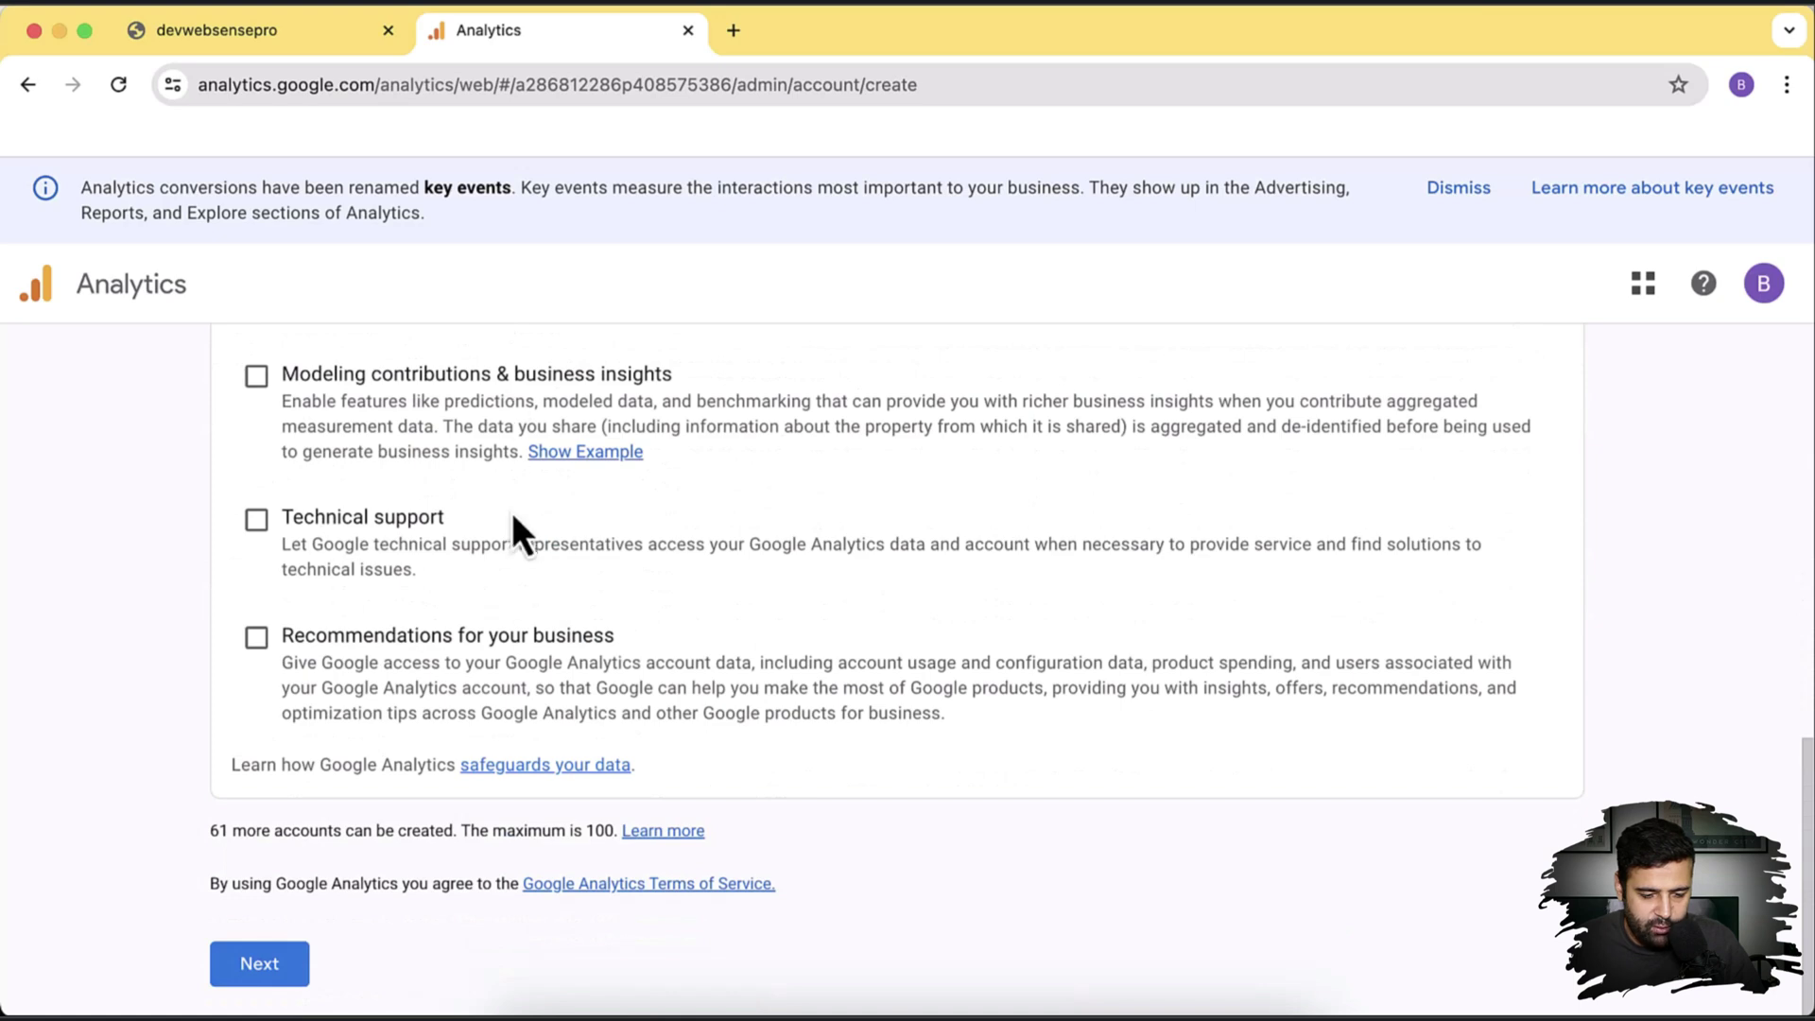
pyautogui.scroll(3, 513, 660)
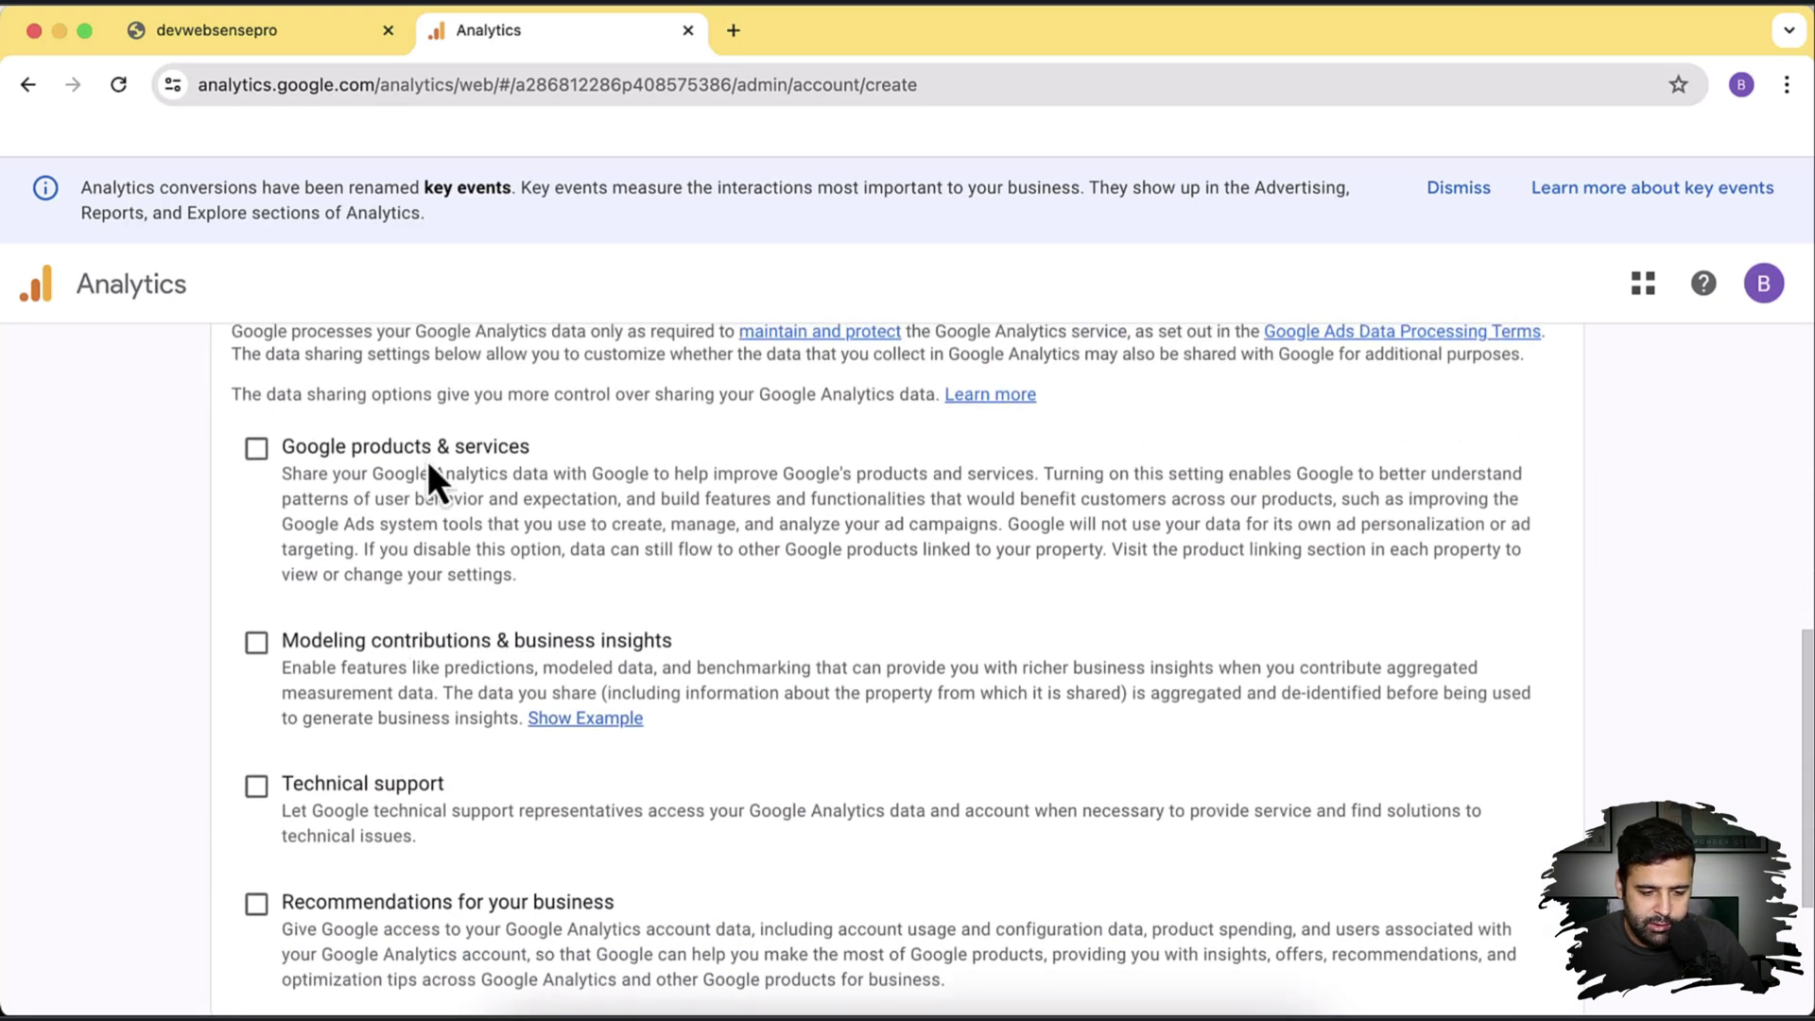
pyautogui.scroll(8, 705, 529)
pyautogui.scroll(-7, 690, 501)
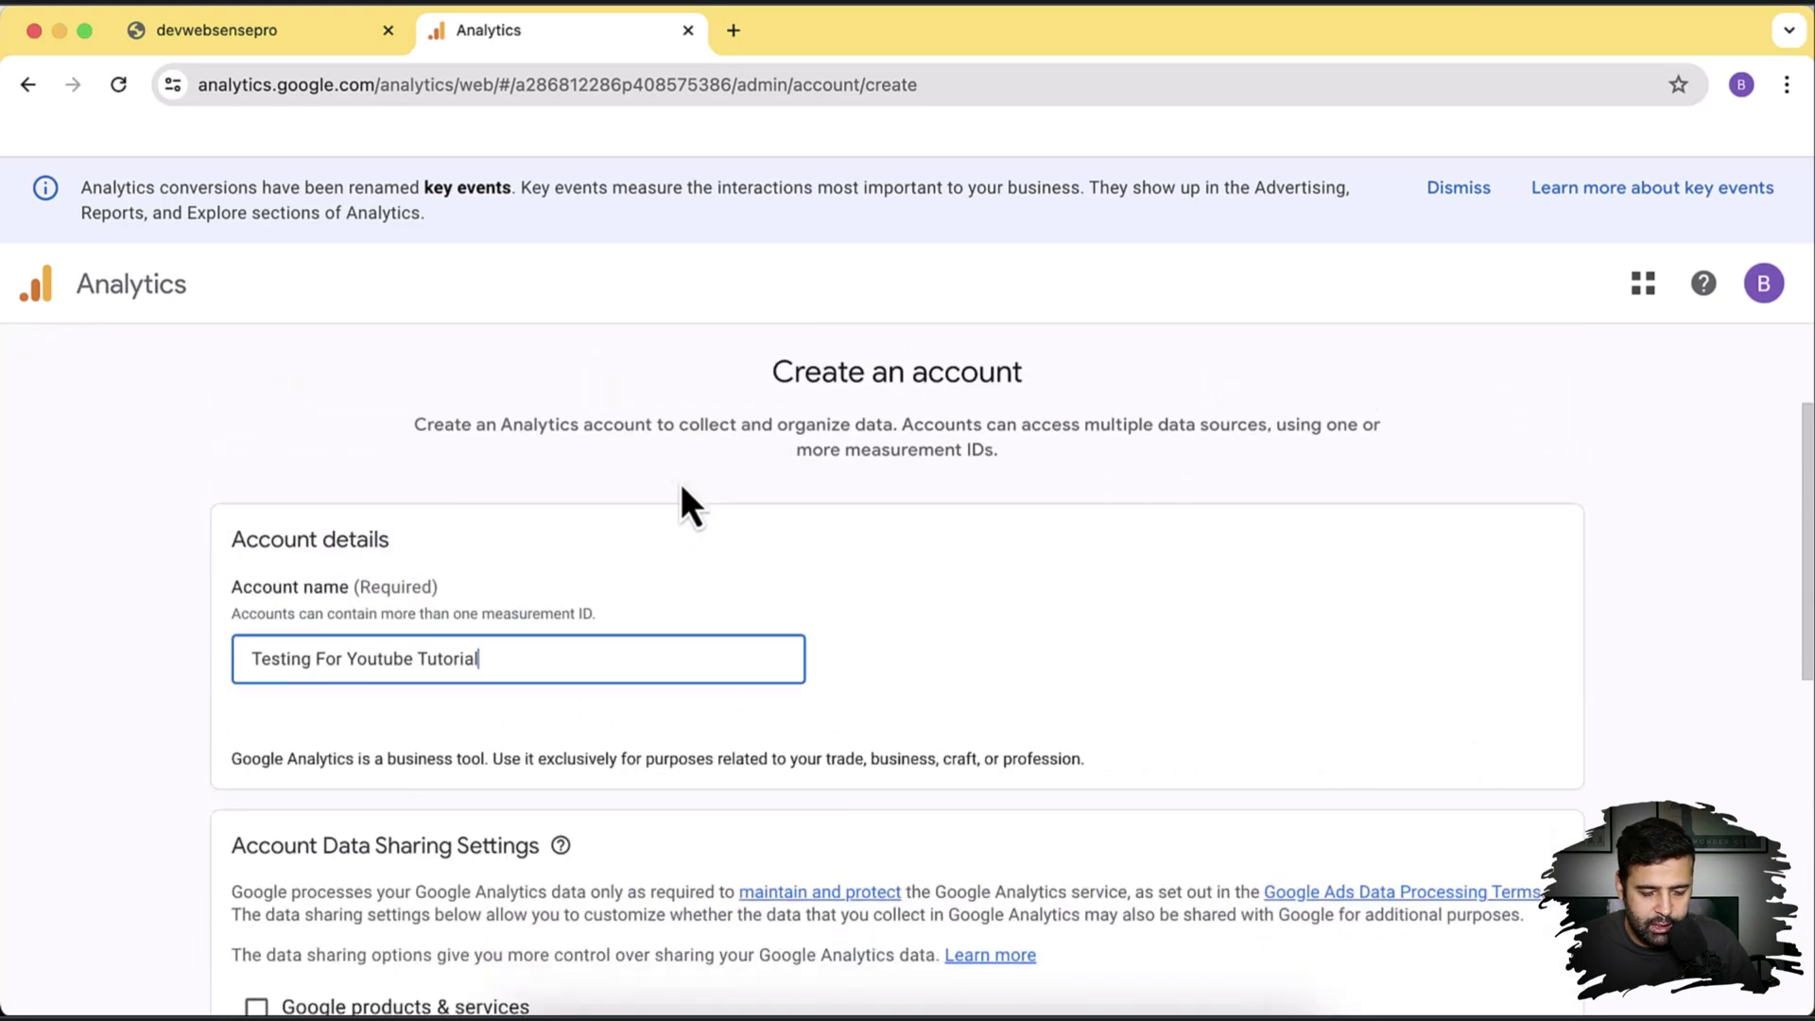
pyautogui.scroll(-3, 522, 463)
pyautogui.scroll(-2, 588, 475)
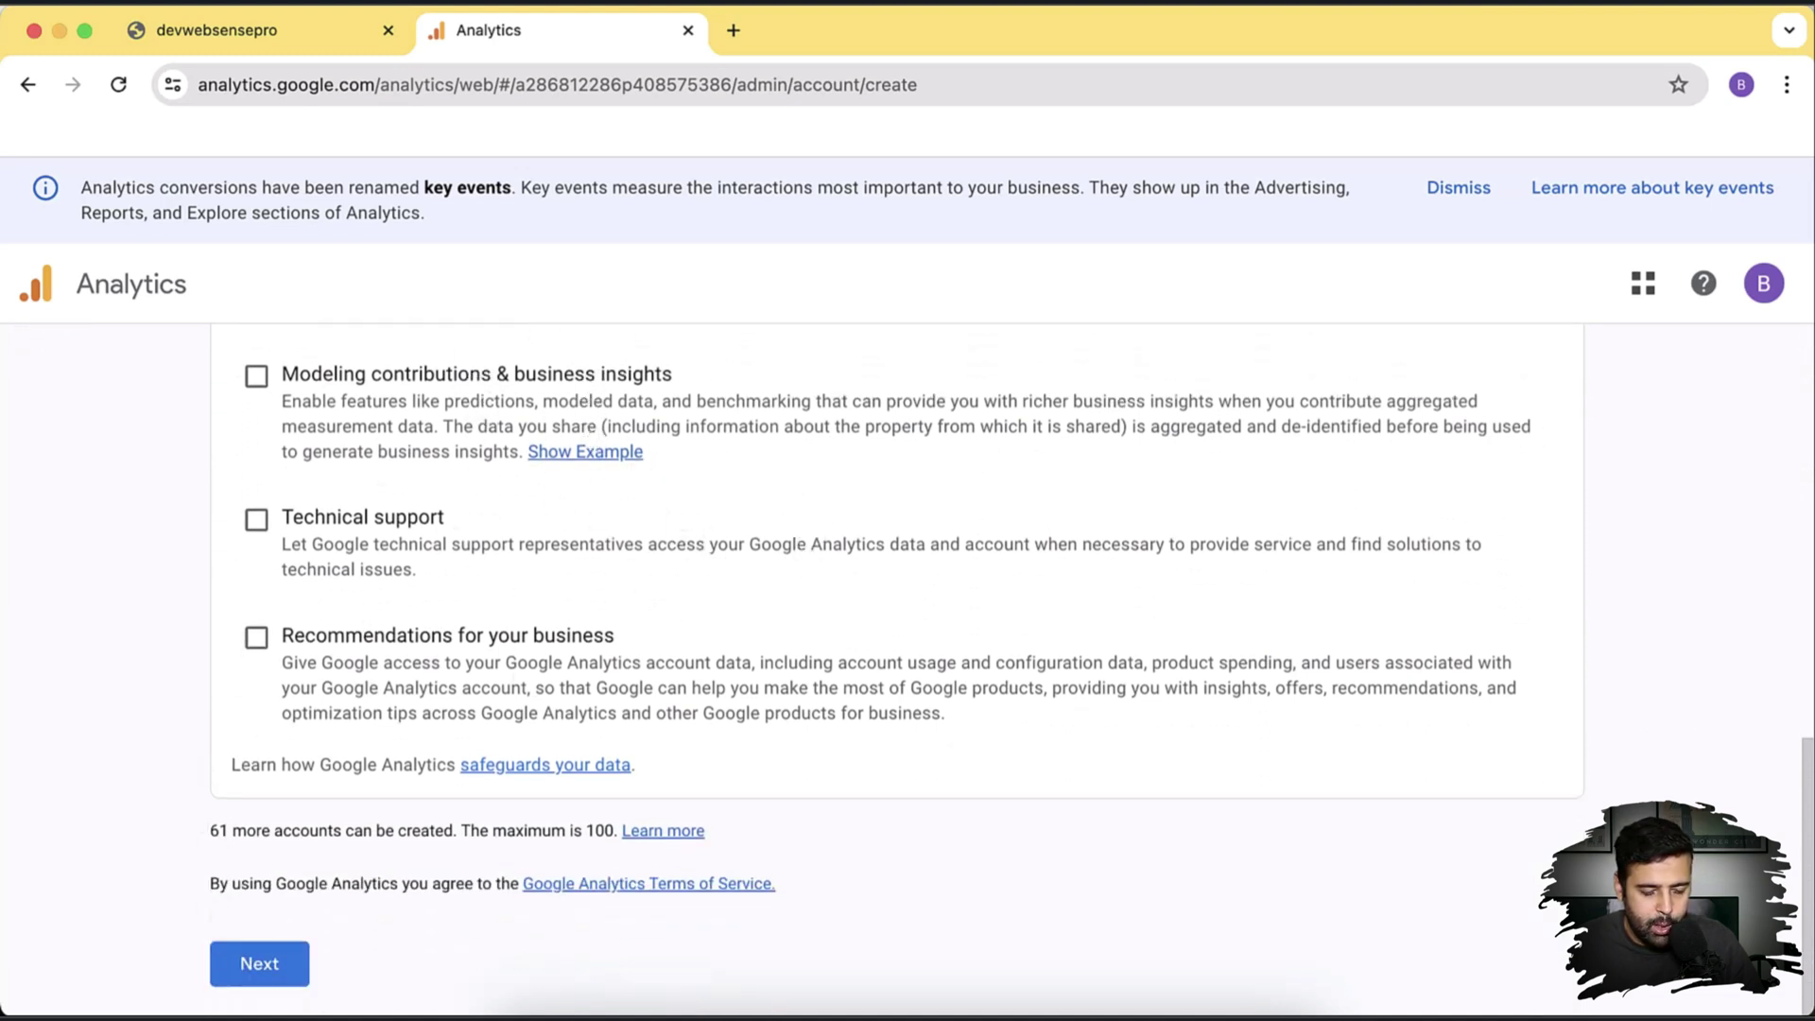
pyautogui.click(292, 974)
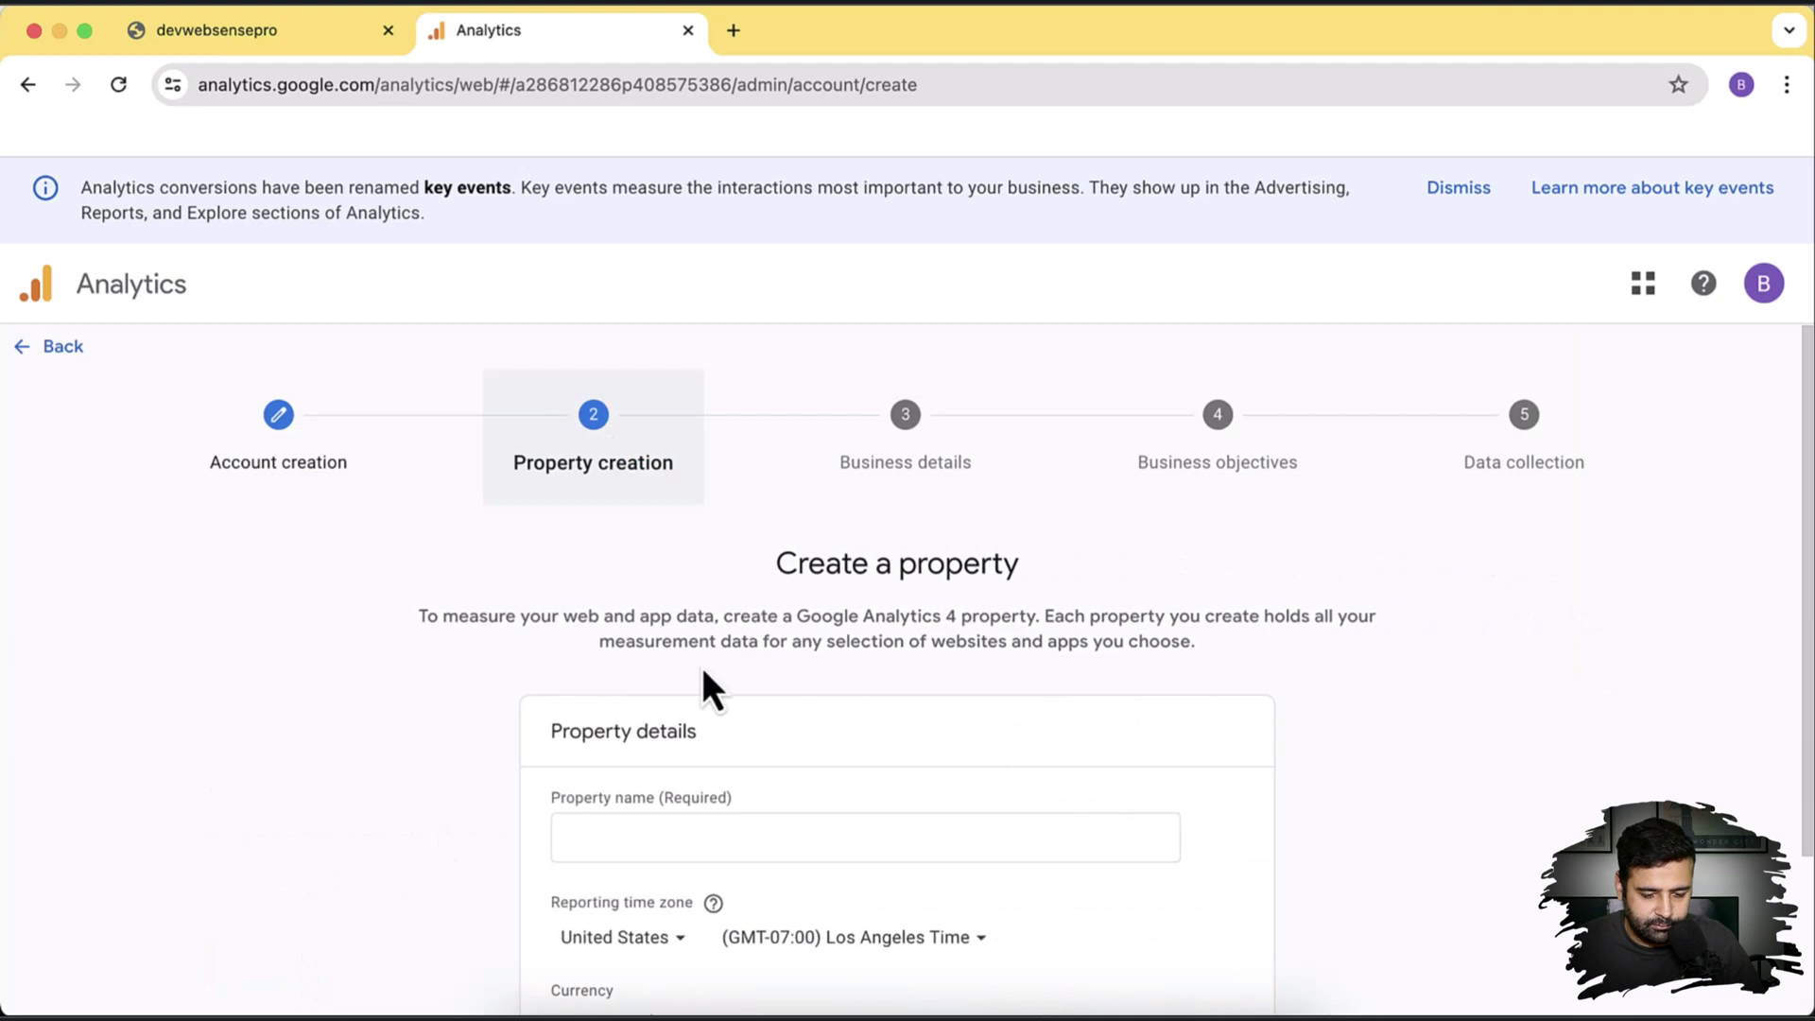
# Name the property "Youtube tutorial" and proceed to the business details.
pyautogui.scroll(-3, 1171, 516)
pyautogui.click(758, 653)
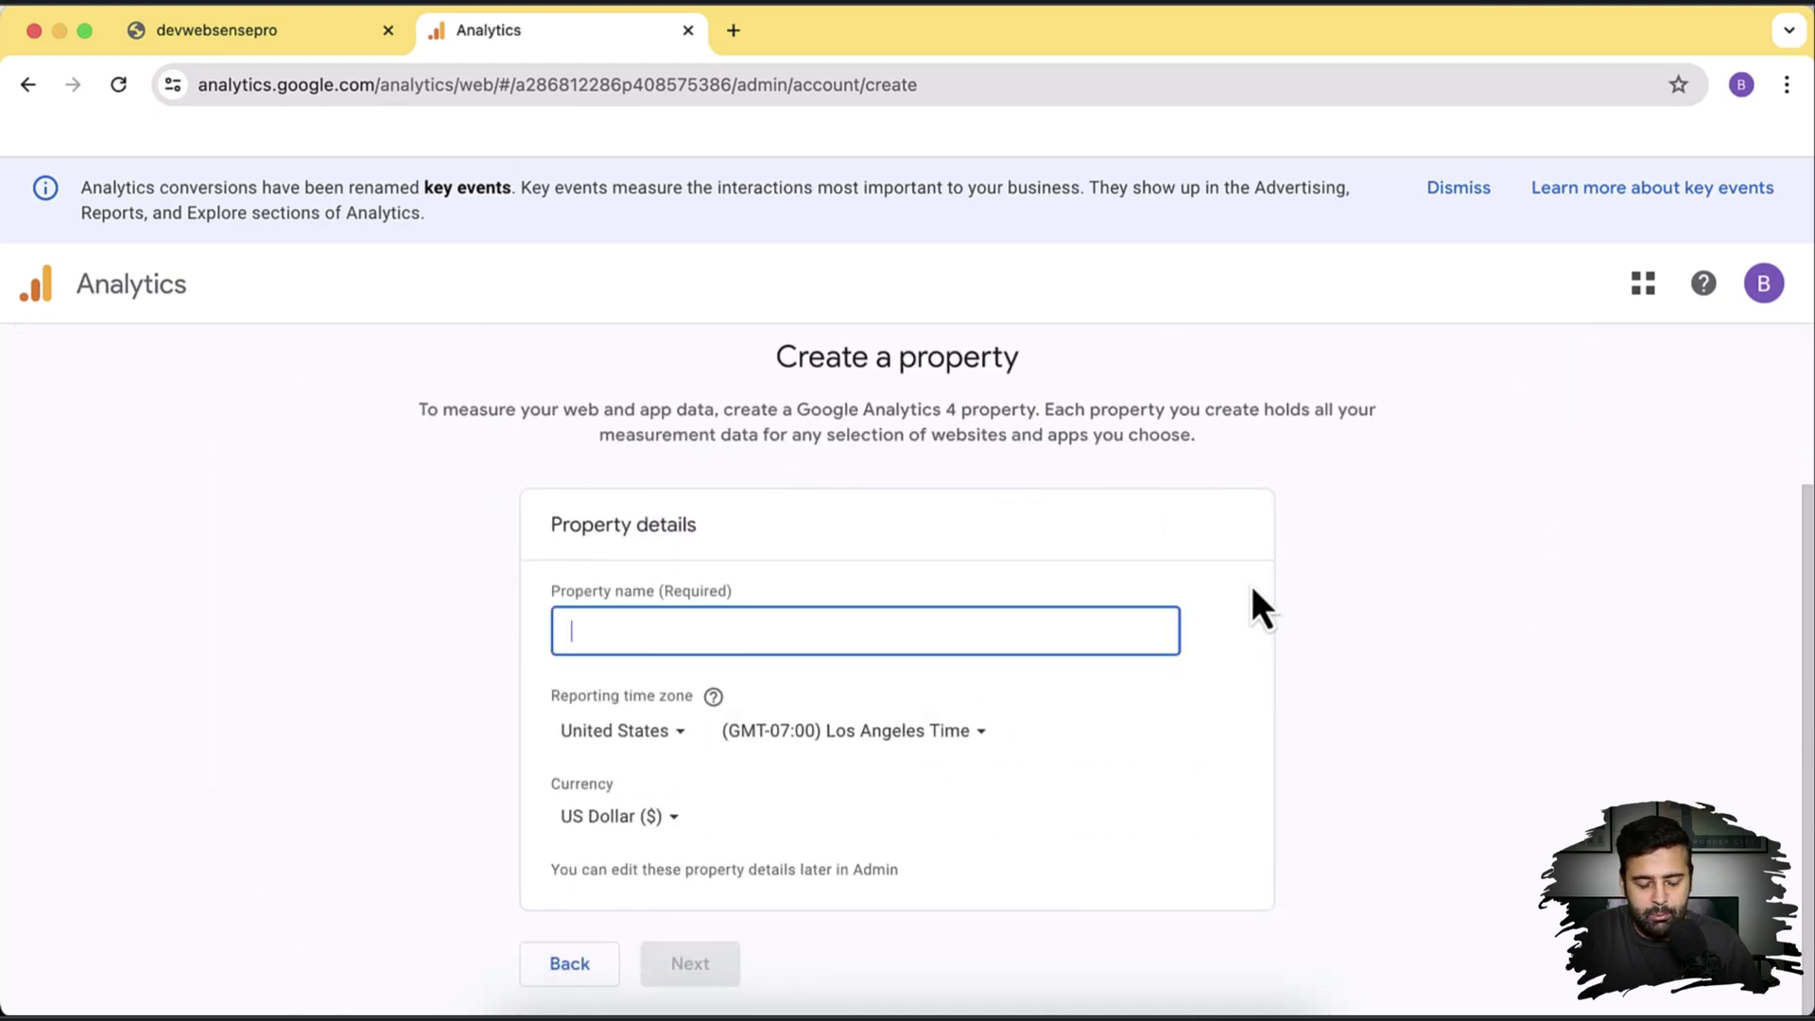
pyautogui.write('Youtube tutorial')
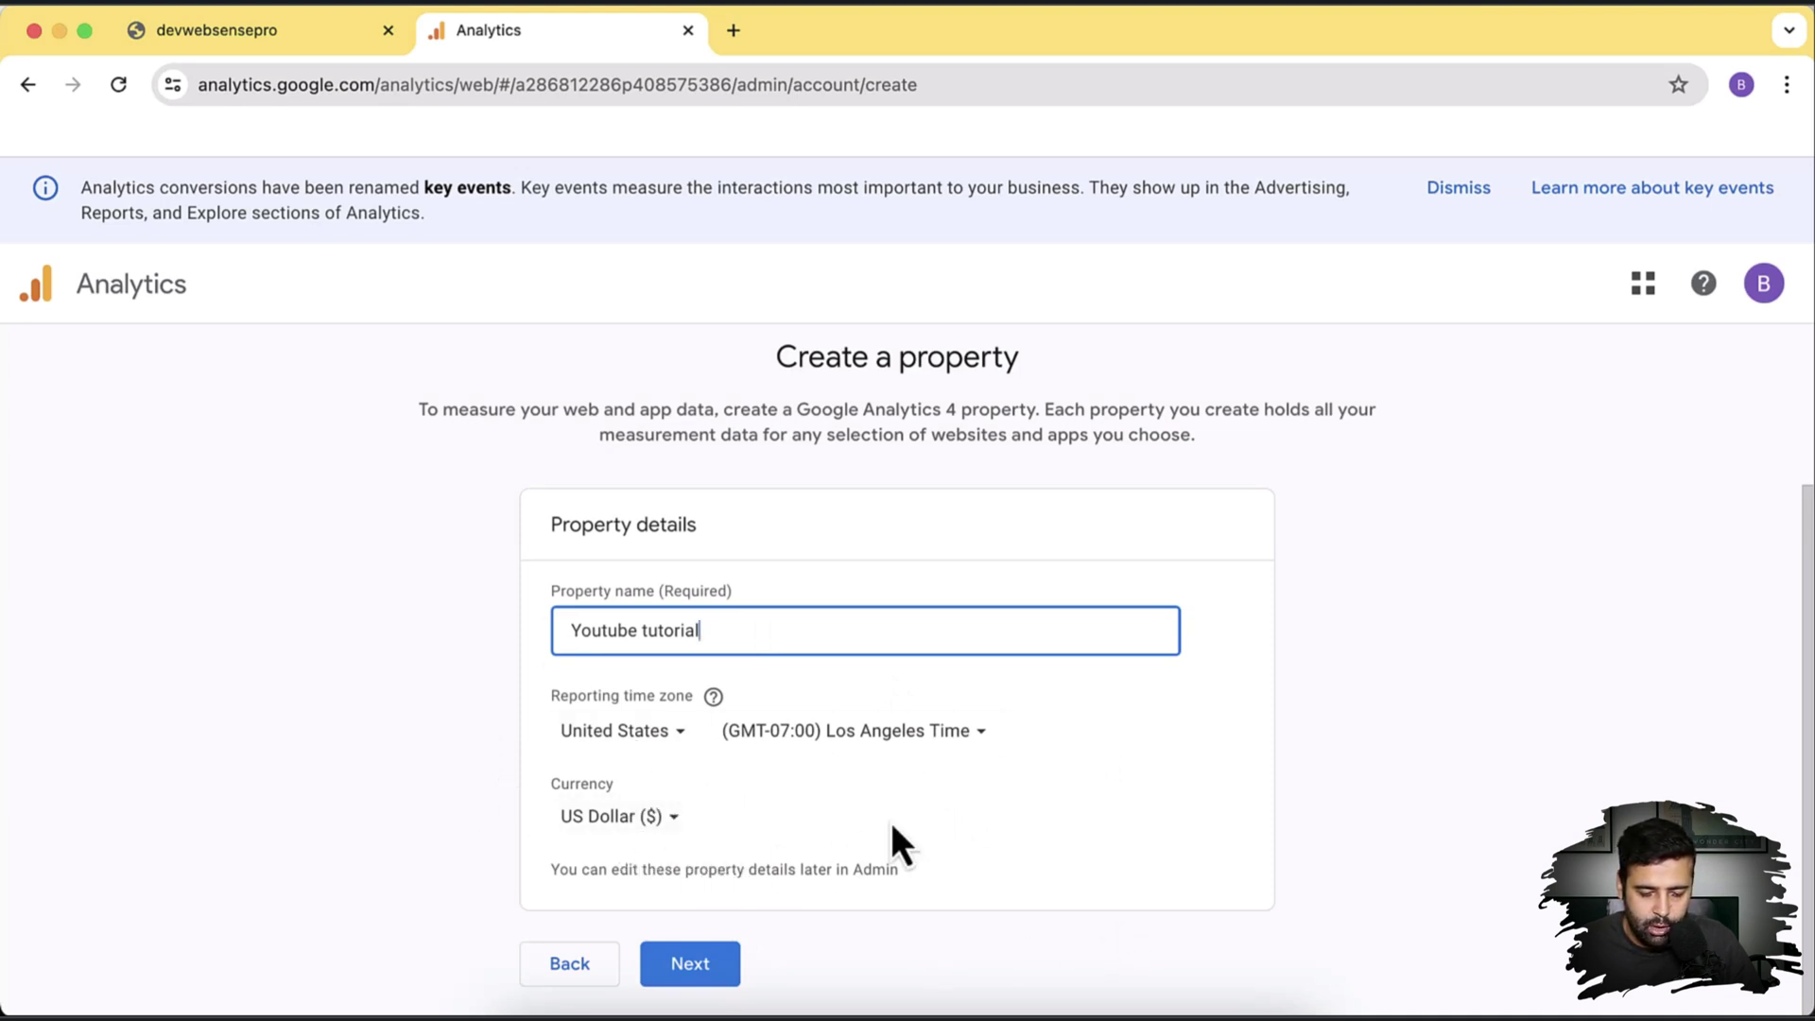
pyautogui.click(715, 970)
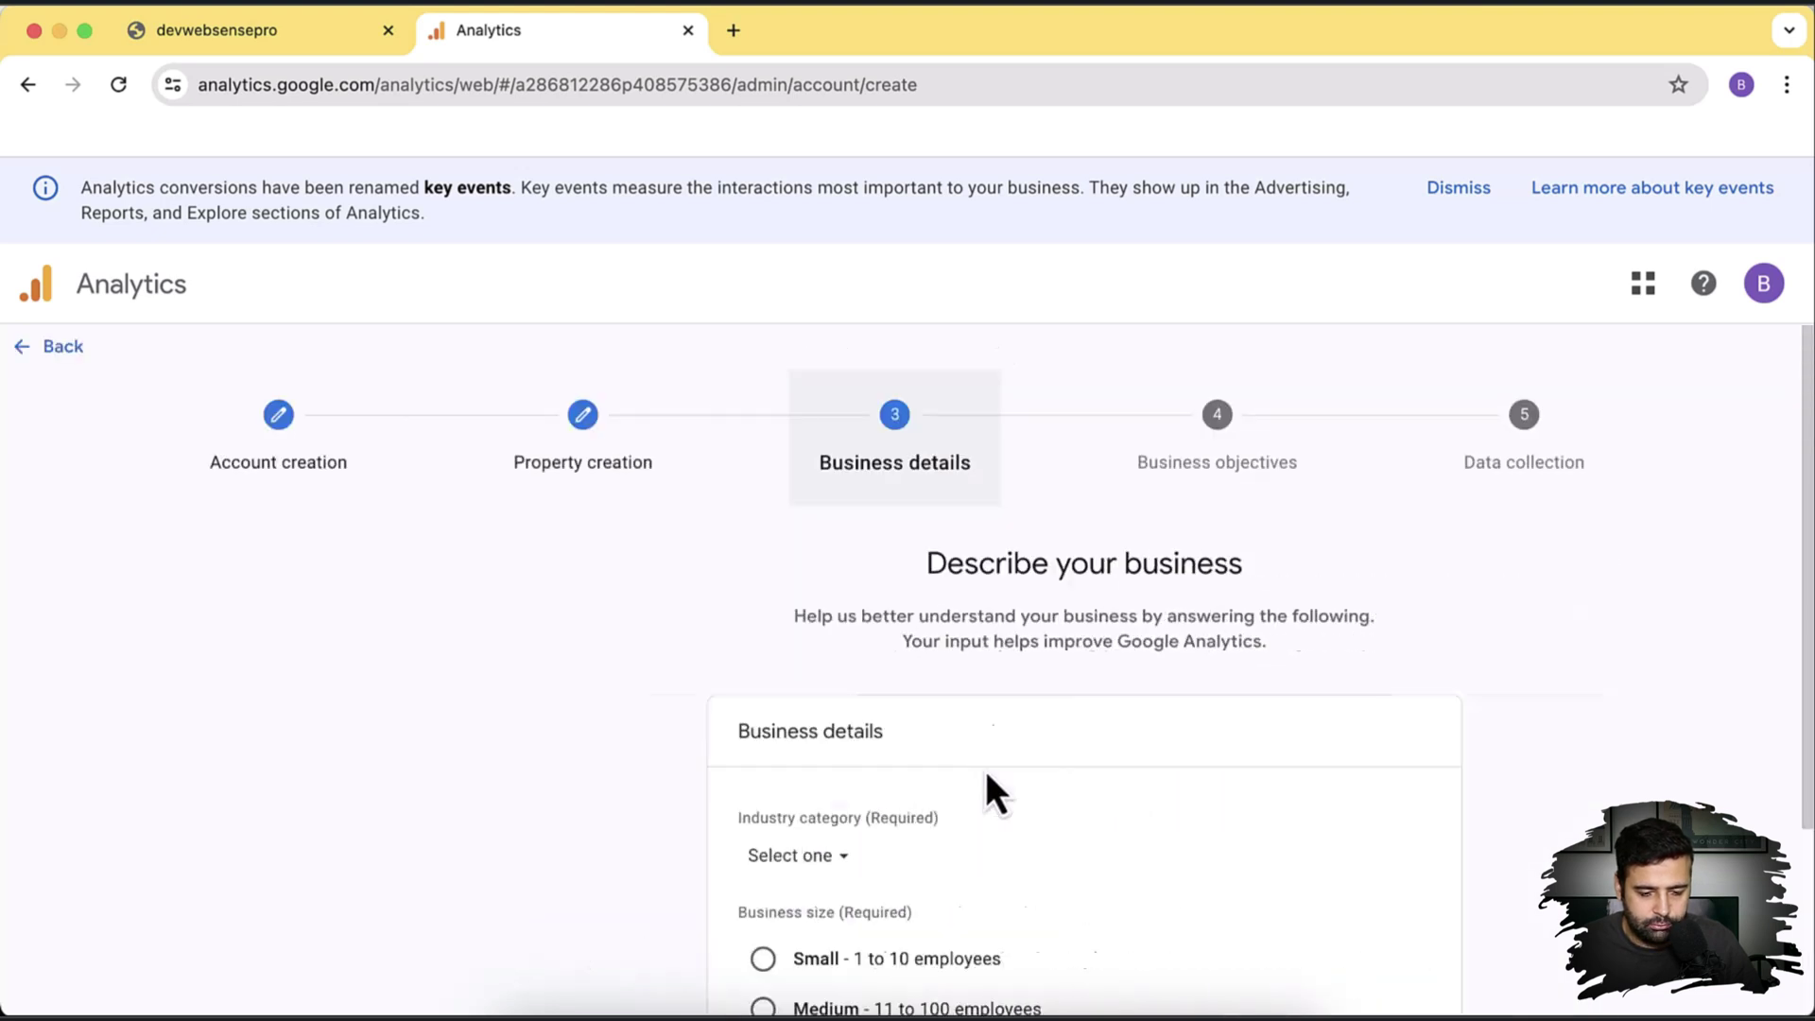
# Set the business size to Small and the industry category to Arts & Entertainment, and proceed to the business objectives.
pyautogui.scroll(-3, 1068, 595)
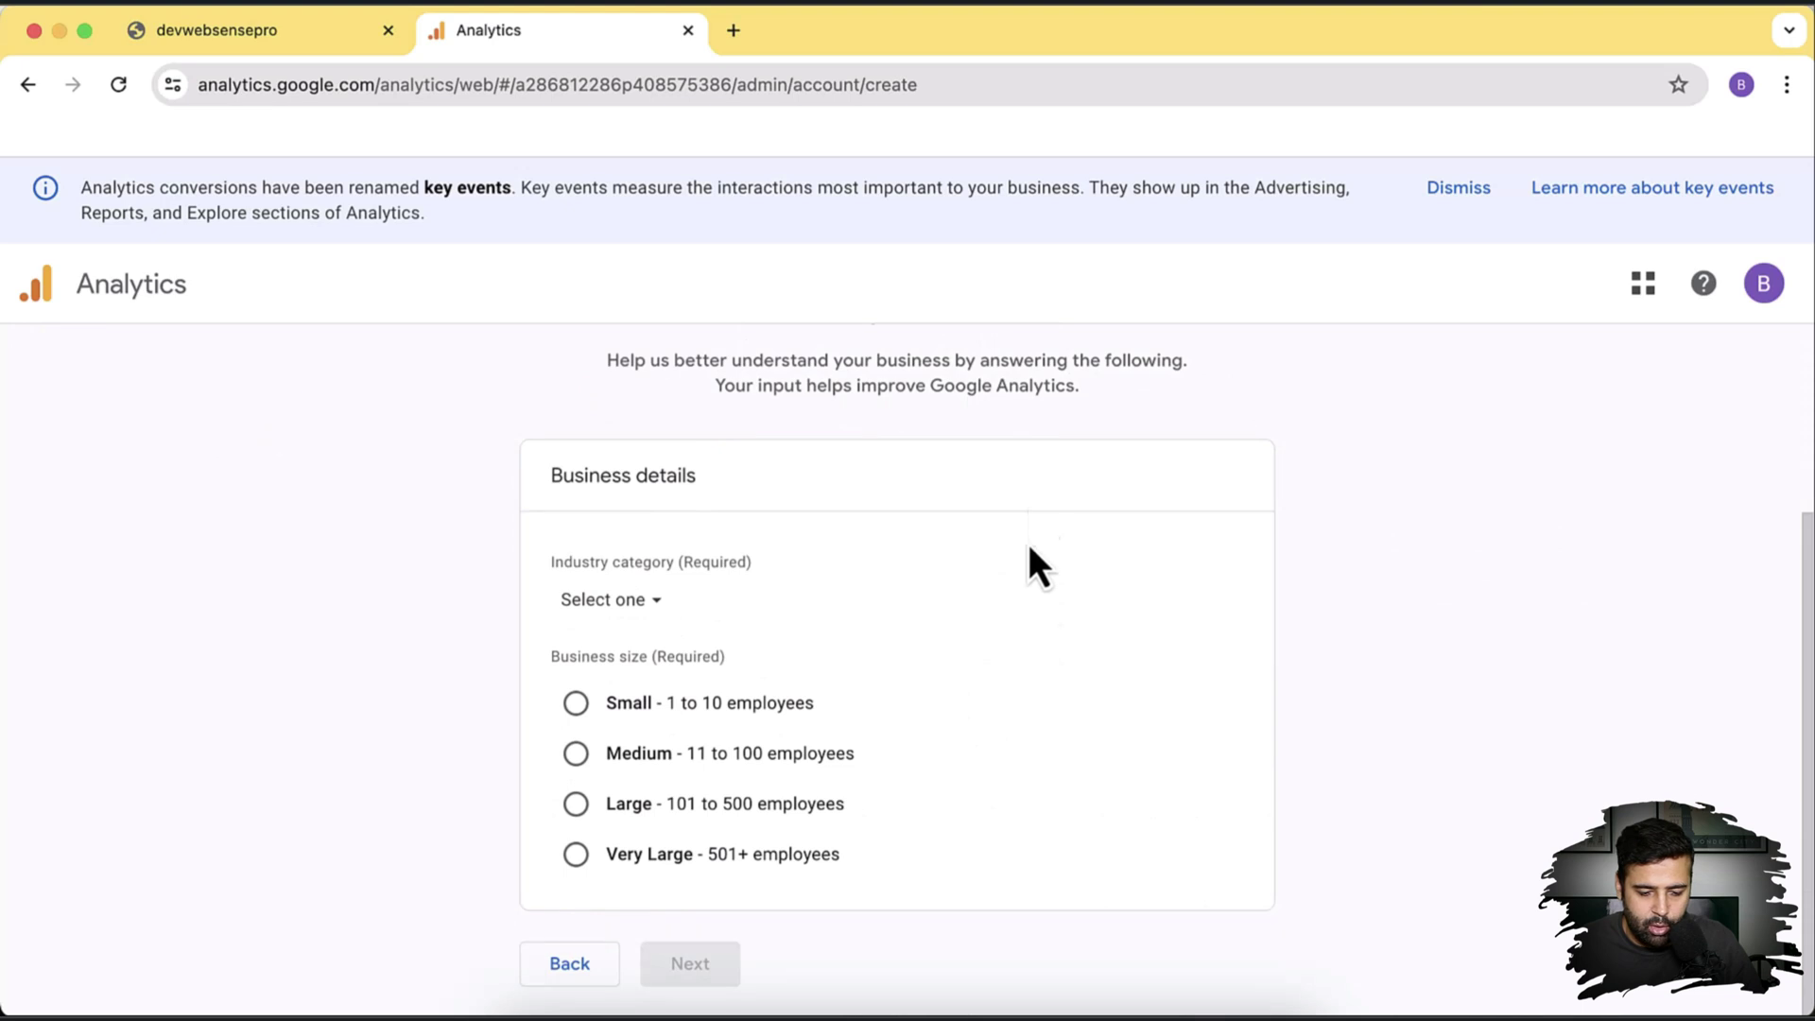
pyautogui.click(575, 703)
pyautogui.click(624, 603)
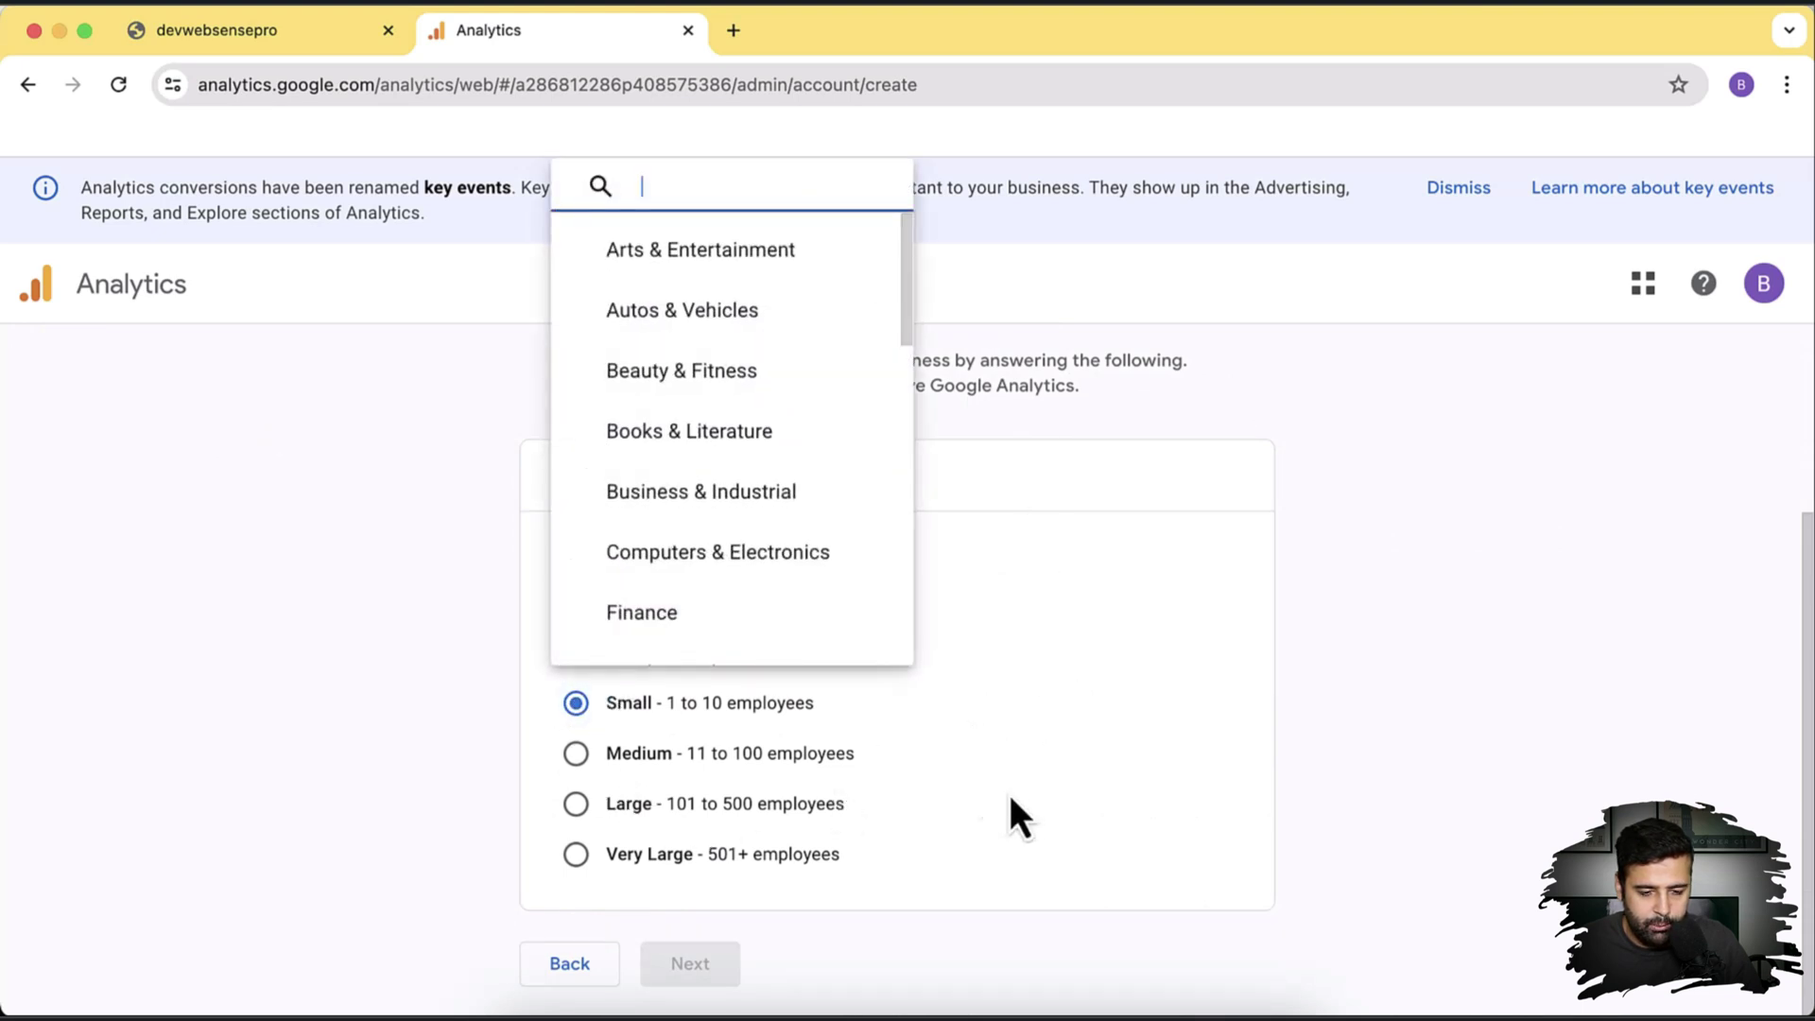
pyautogui.click(747, 258)
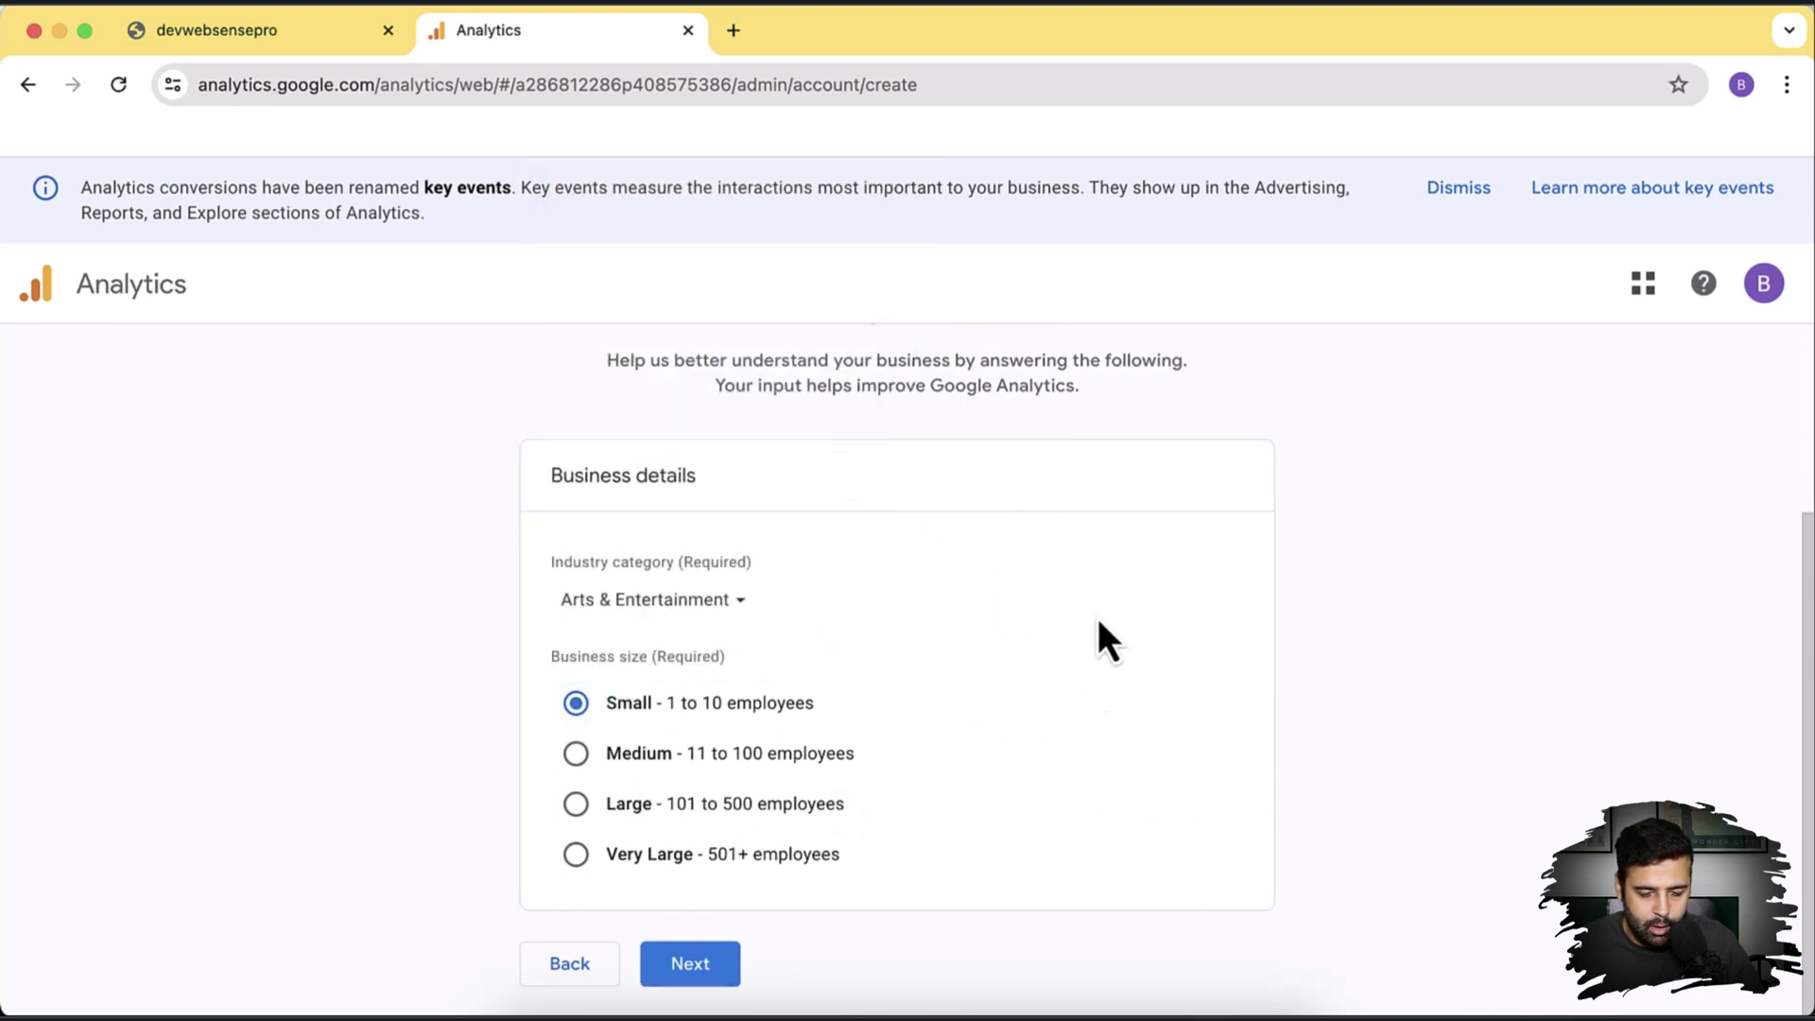
pyautogui.click(711, 976)
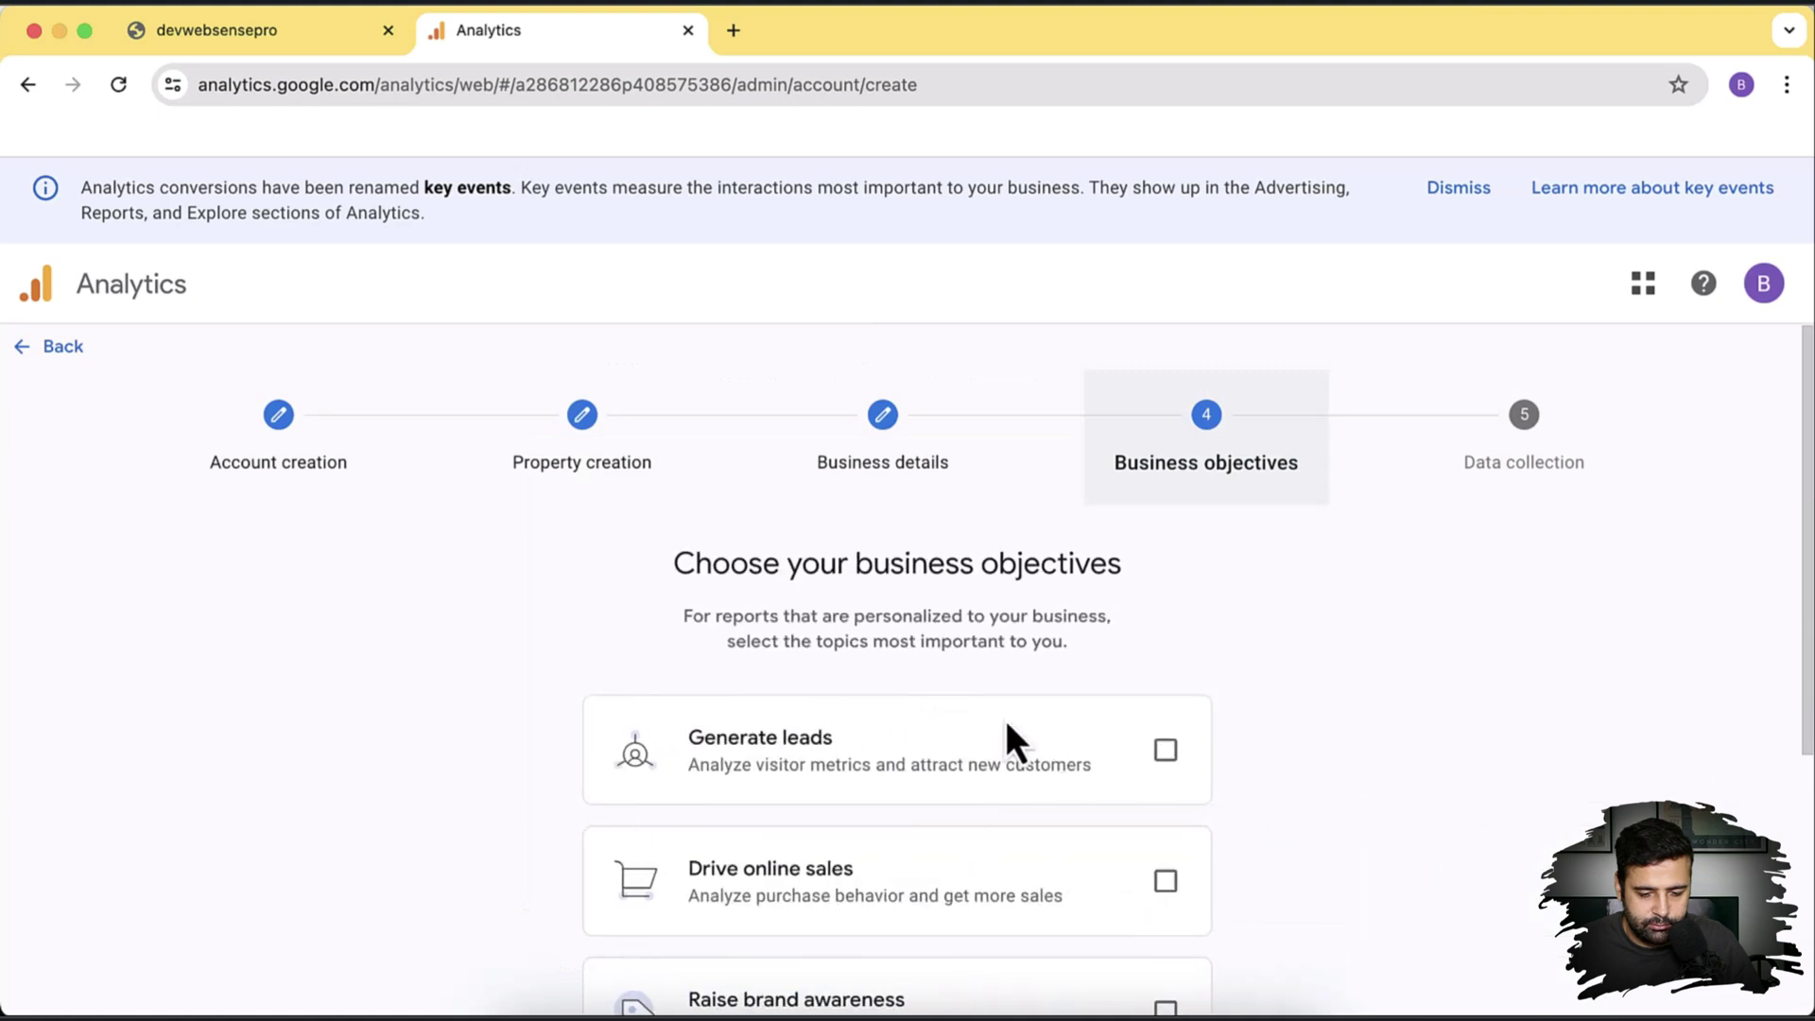
# Select Drive online sales and Examine user behavior as the business objectives.
pyautogui.scroll(-5, 1258, 571)
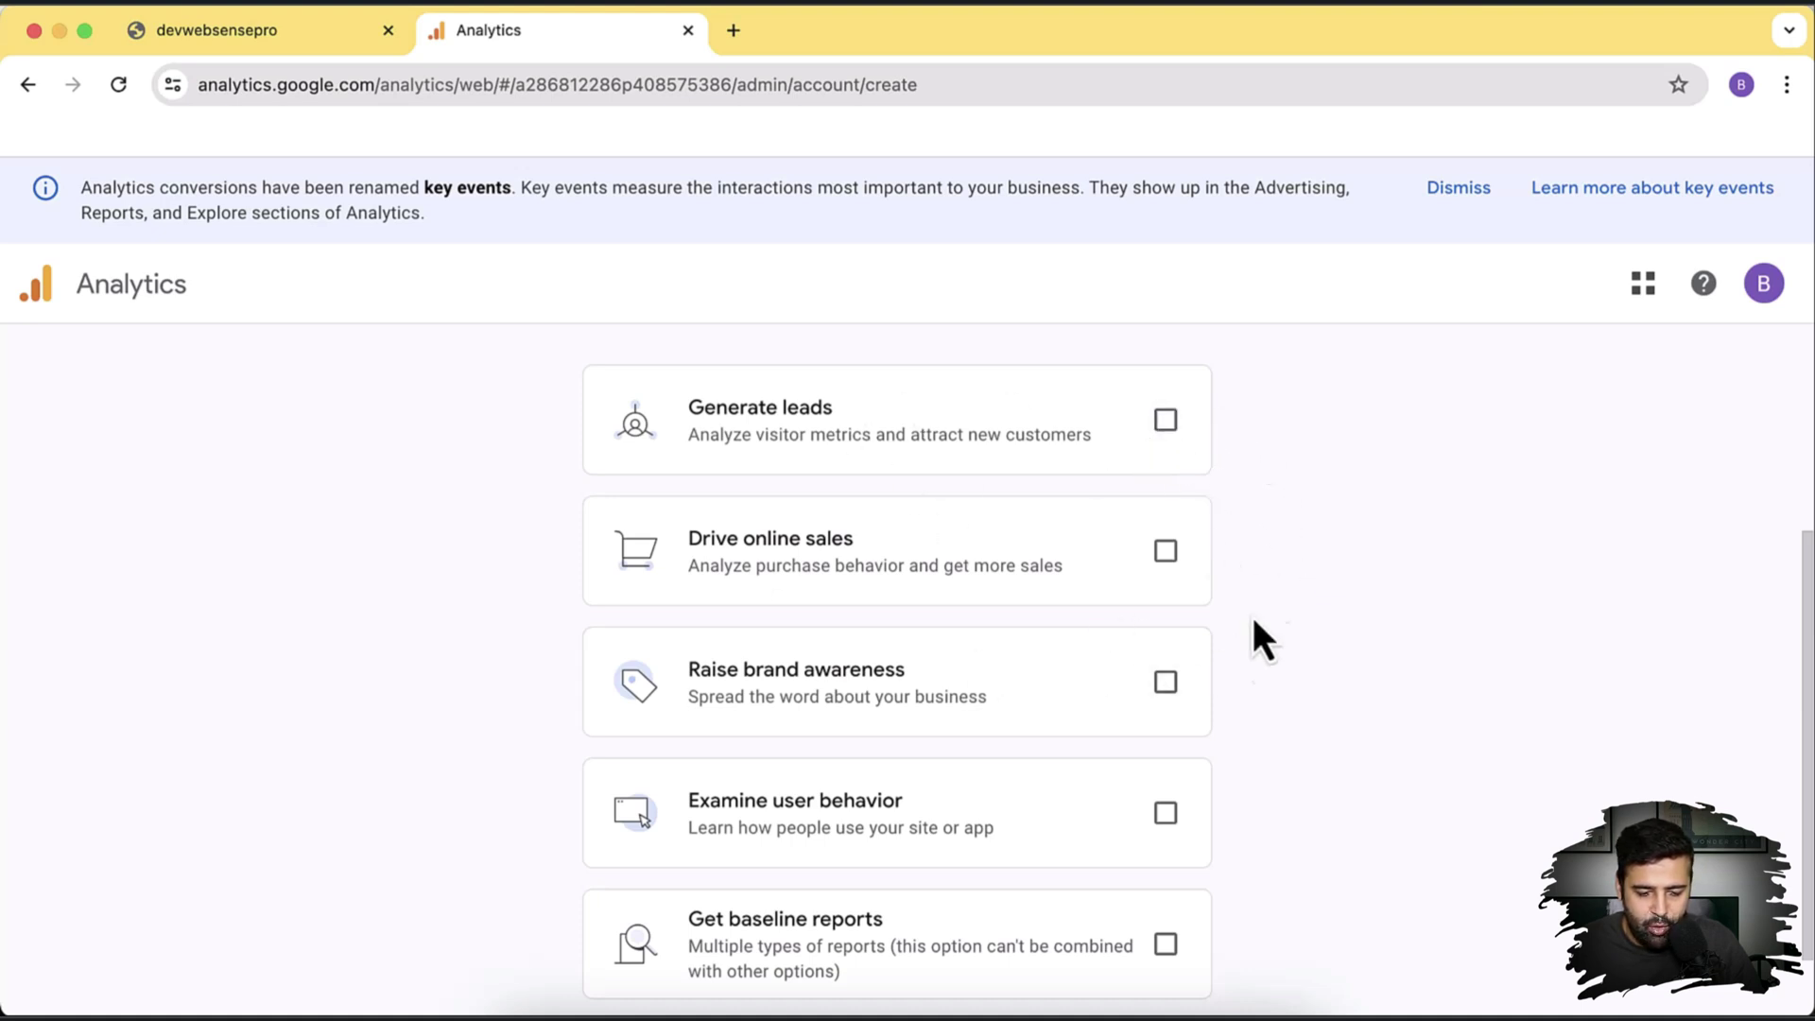
pyautogui.scroll(-2, 1272, 520)
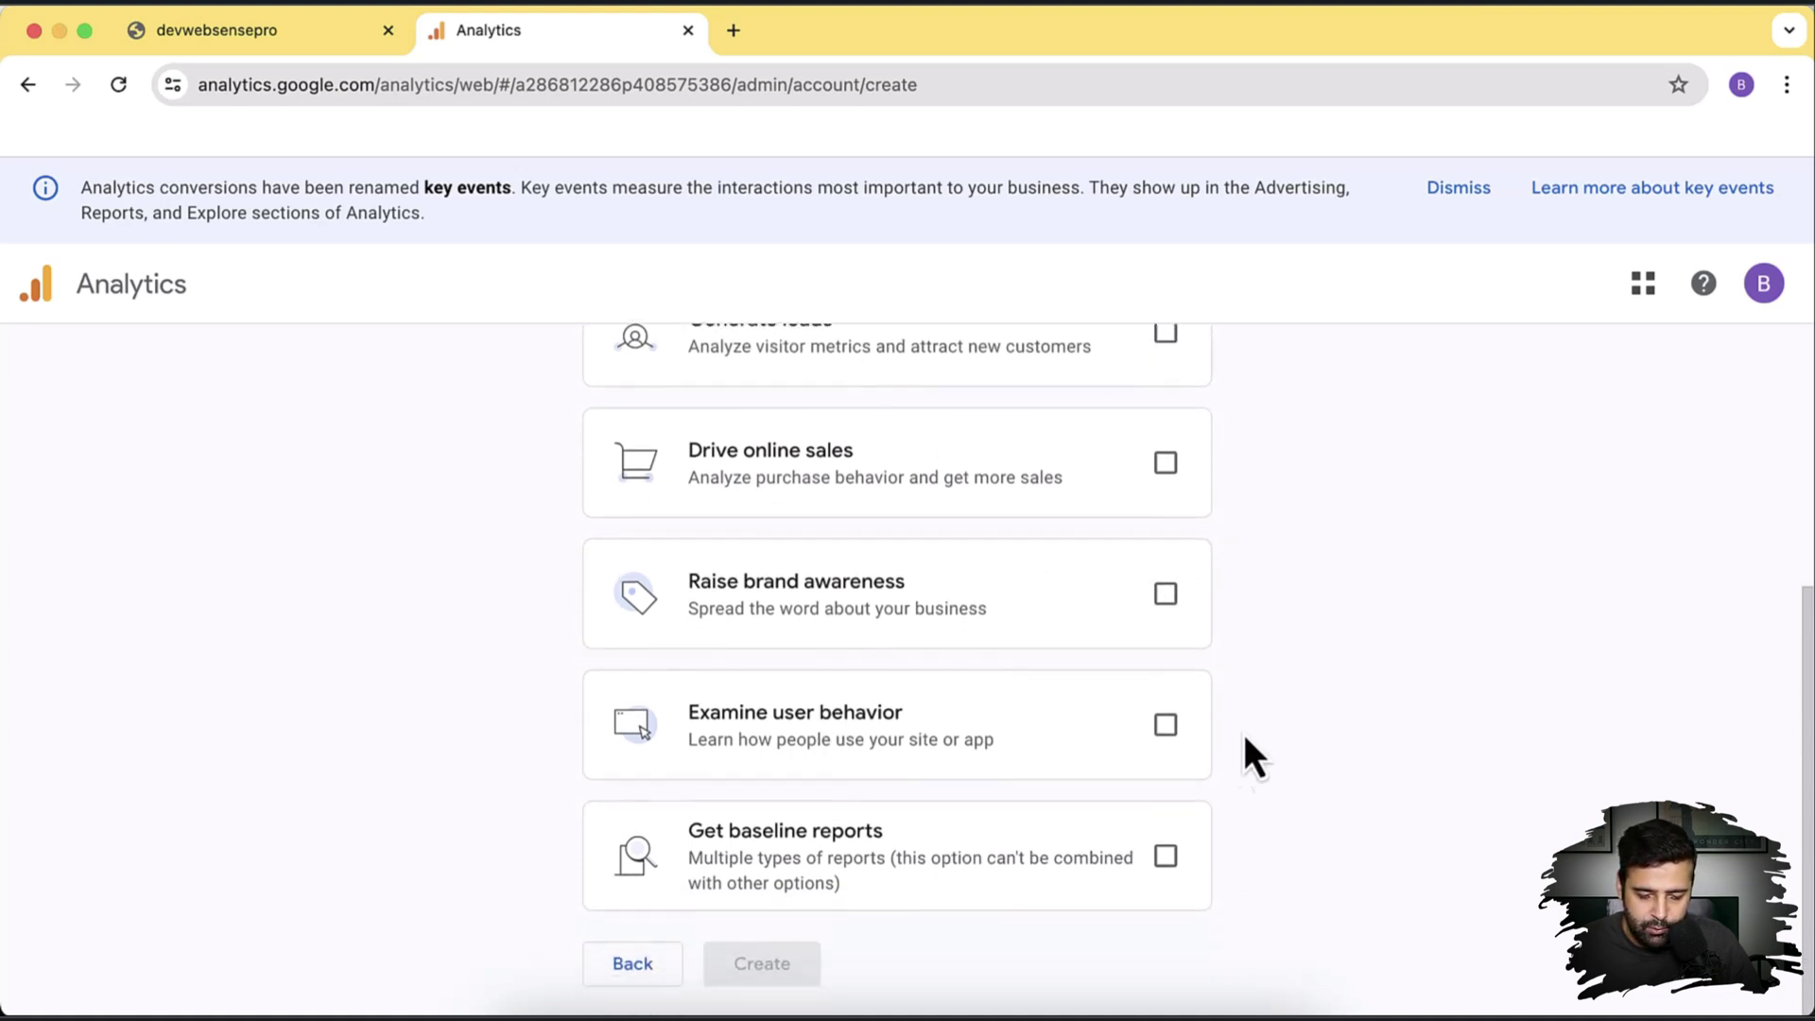
pyautogui.scroll(2, 1244, 735)
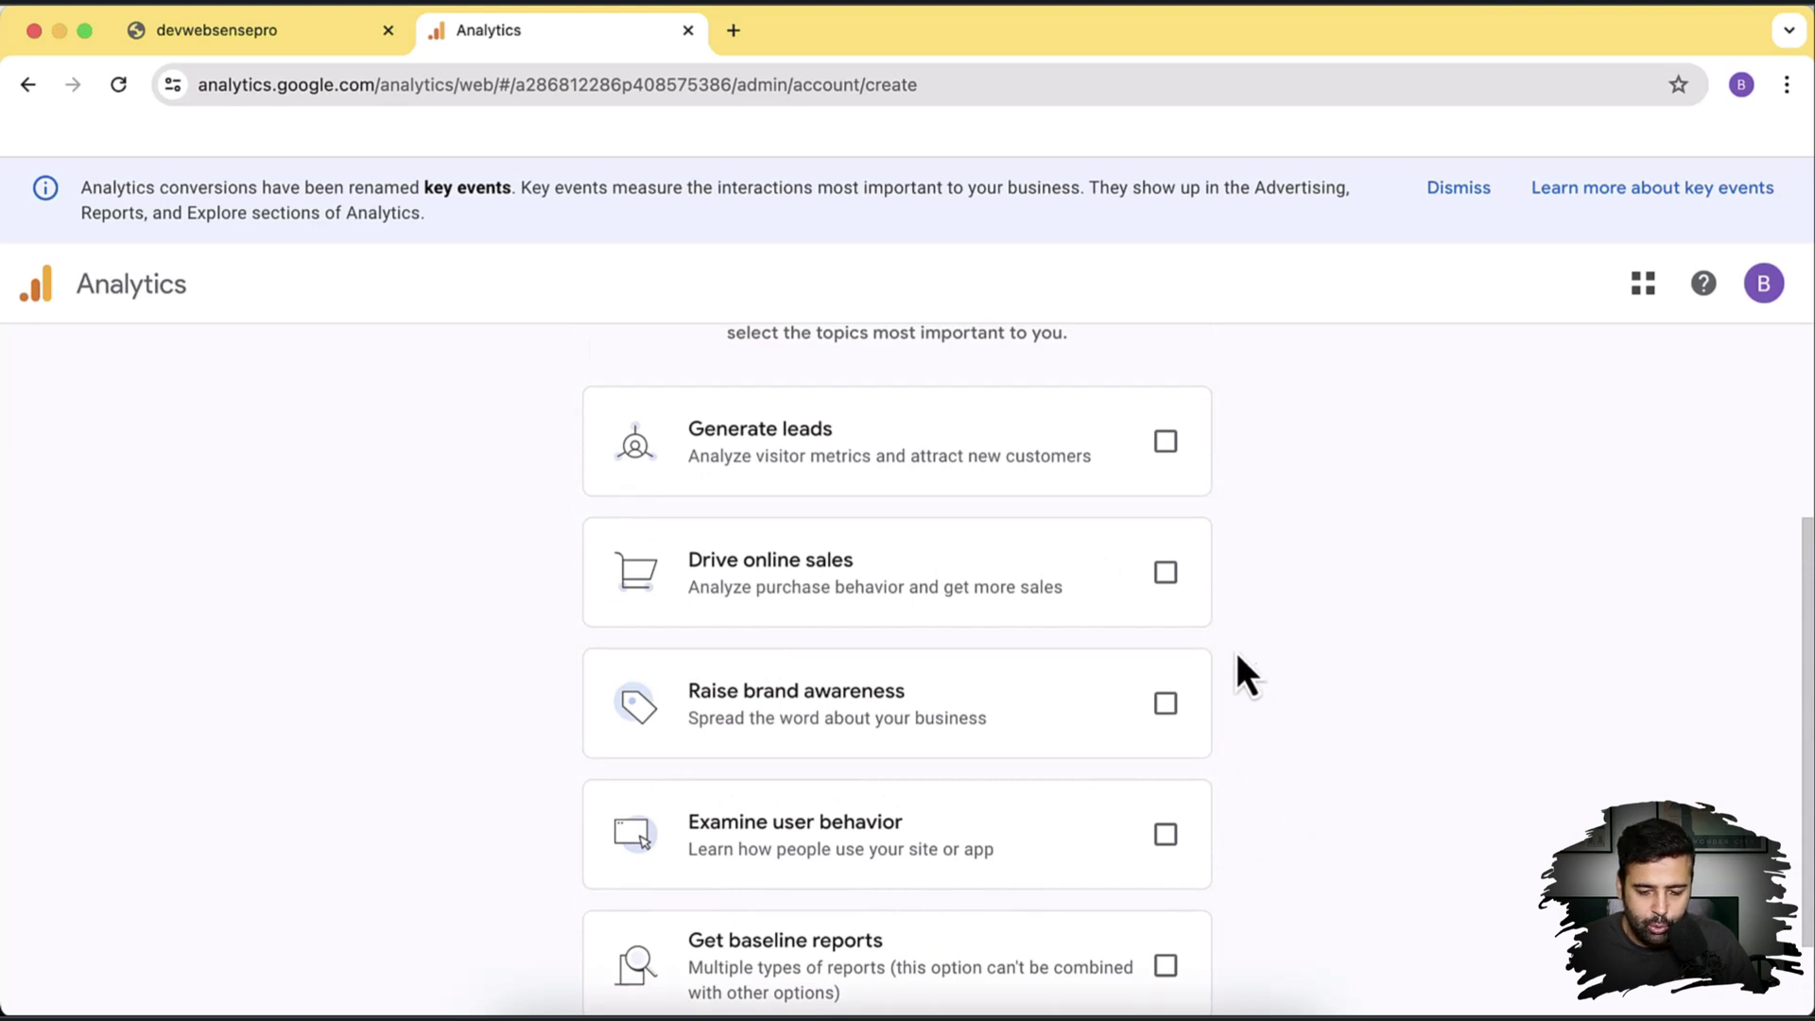
pyautogui.click(1165, 576)
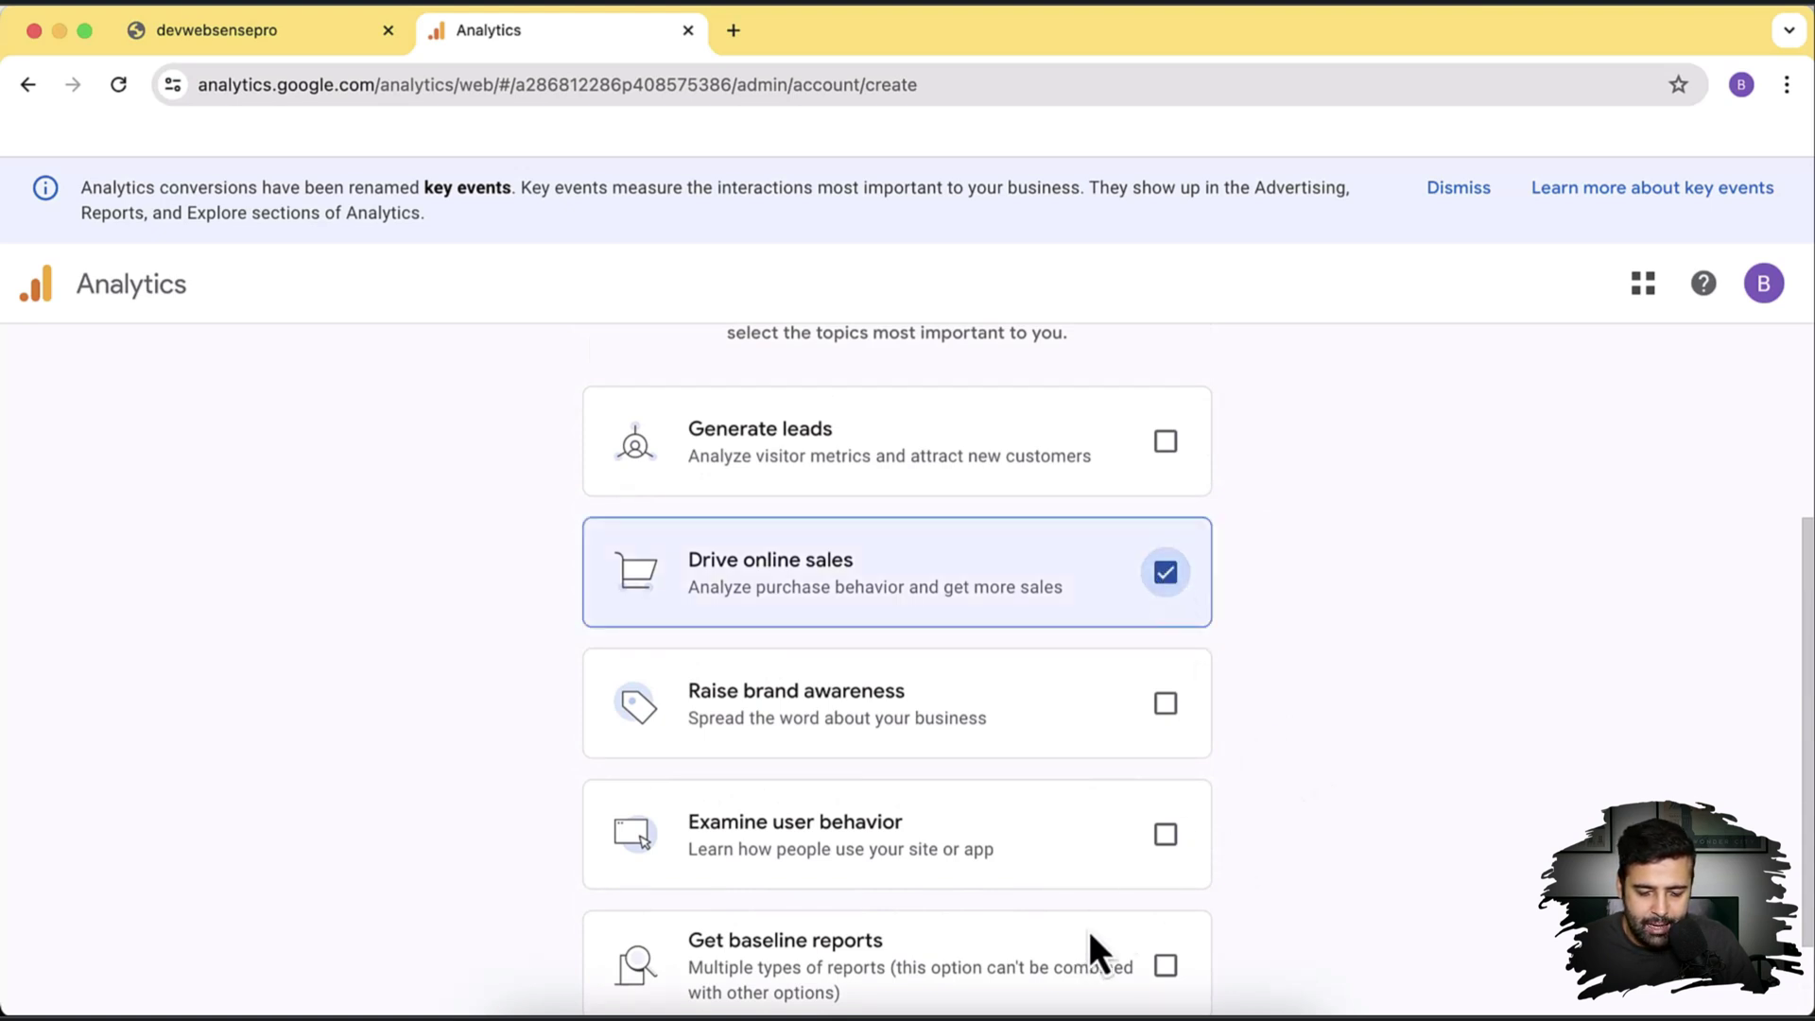
pyautogui.click(1166, 836)
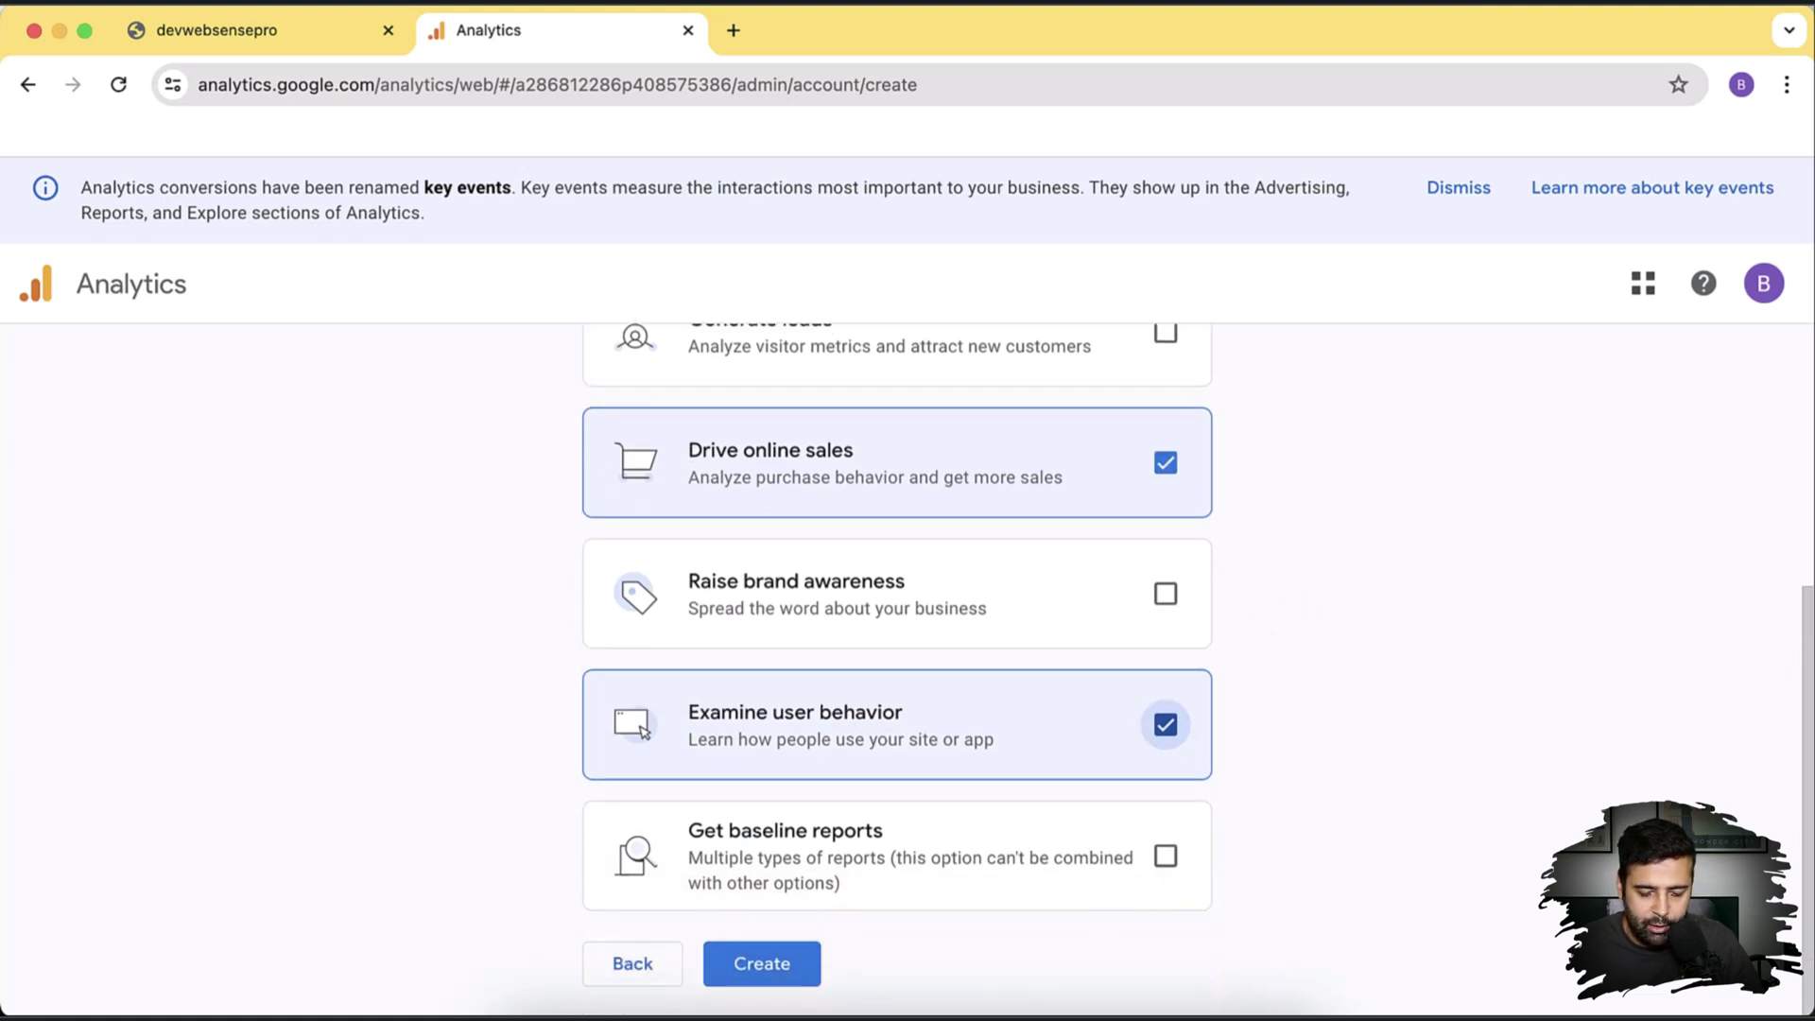
# Create the Analytics account and accept the United States Terms of Service together with the GDPR Data Processing Terms.
pyautogui.click(800, 974)
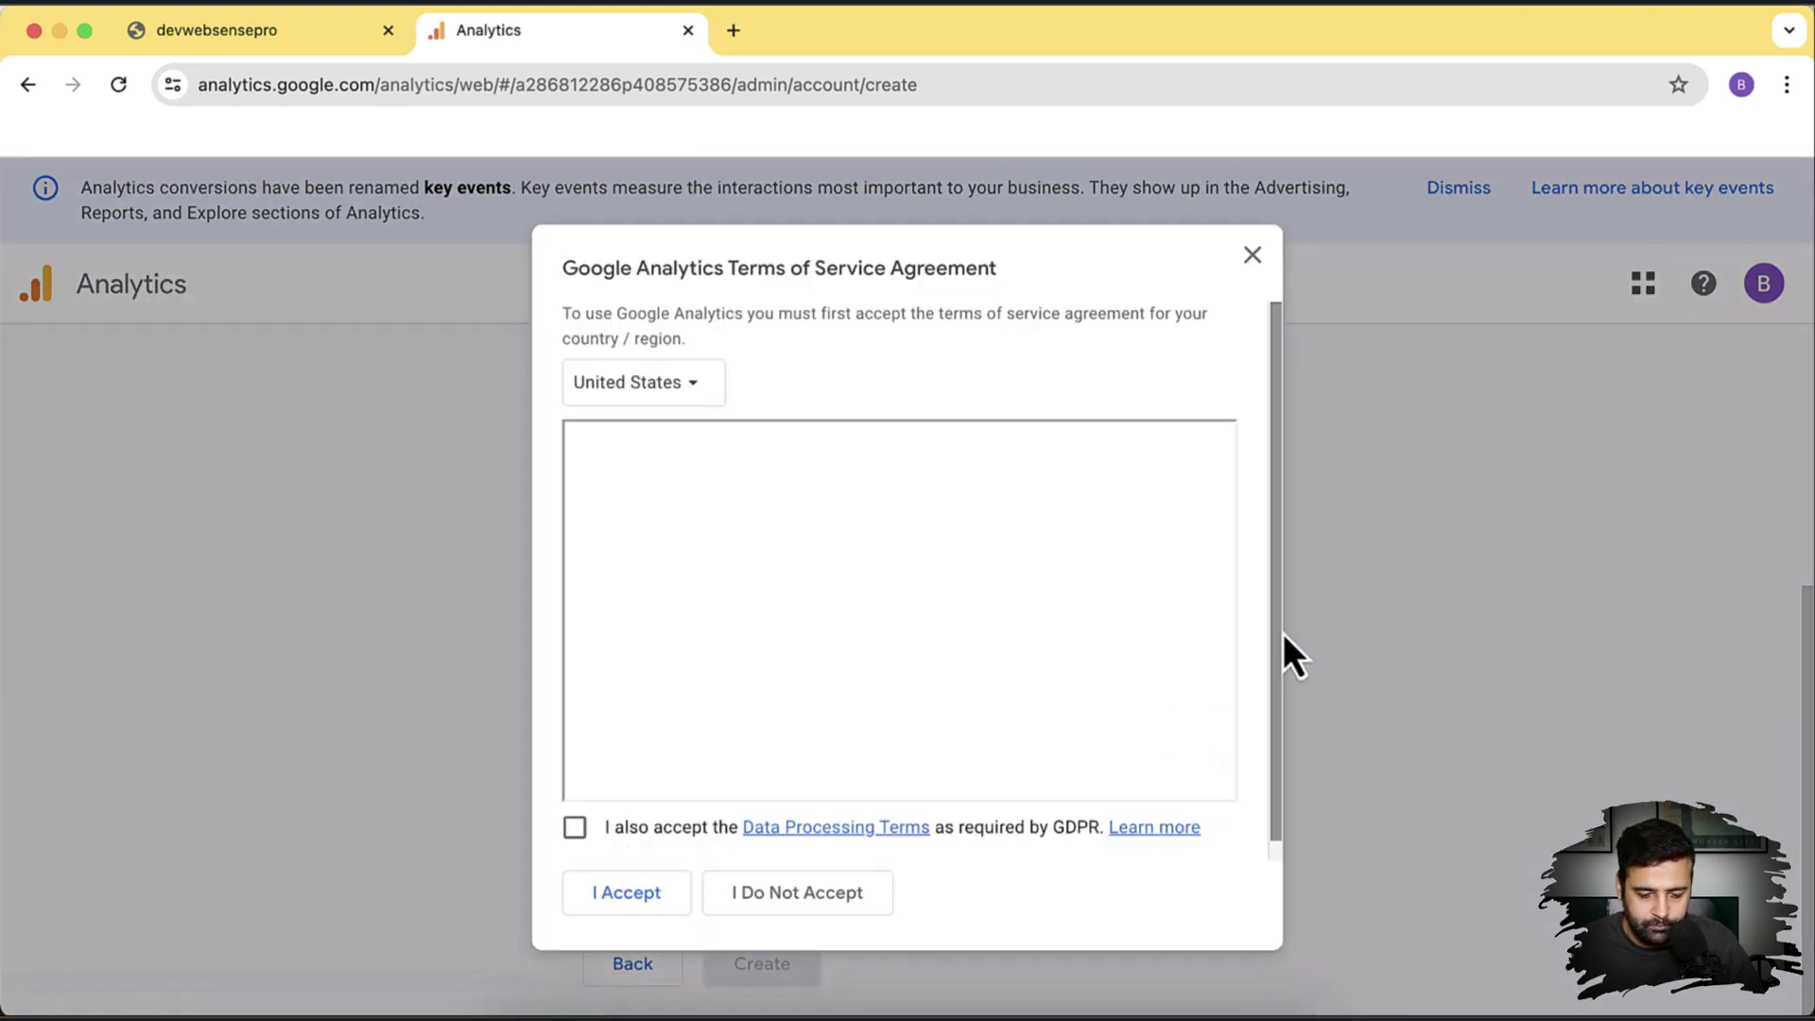
pyautogui.scroll(-5, 1229, 605)
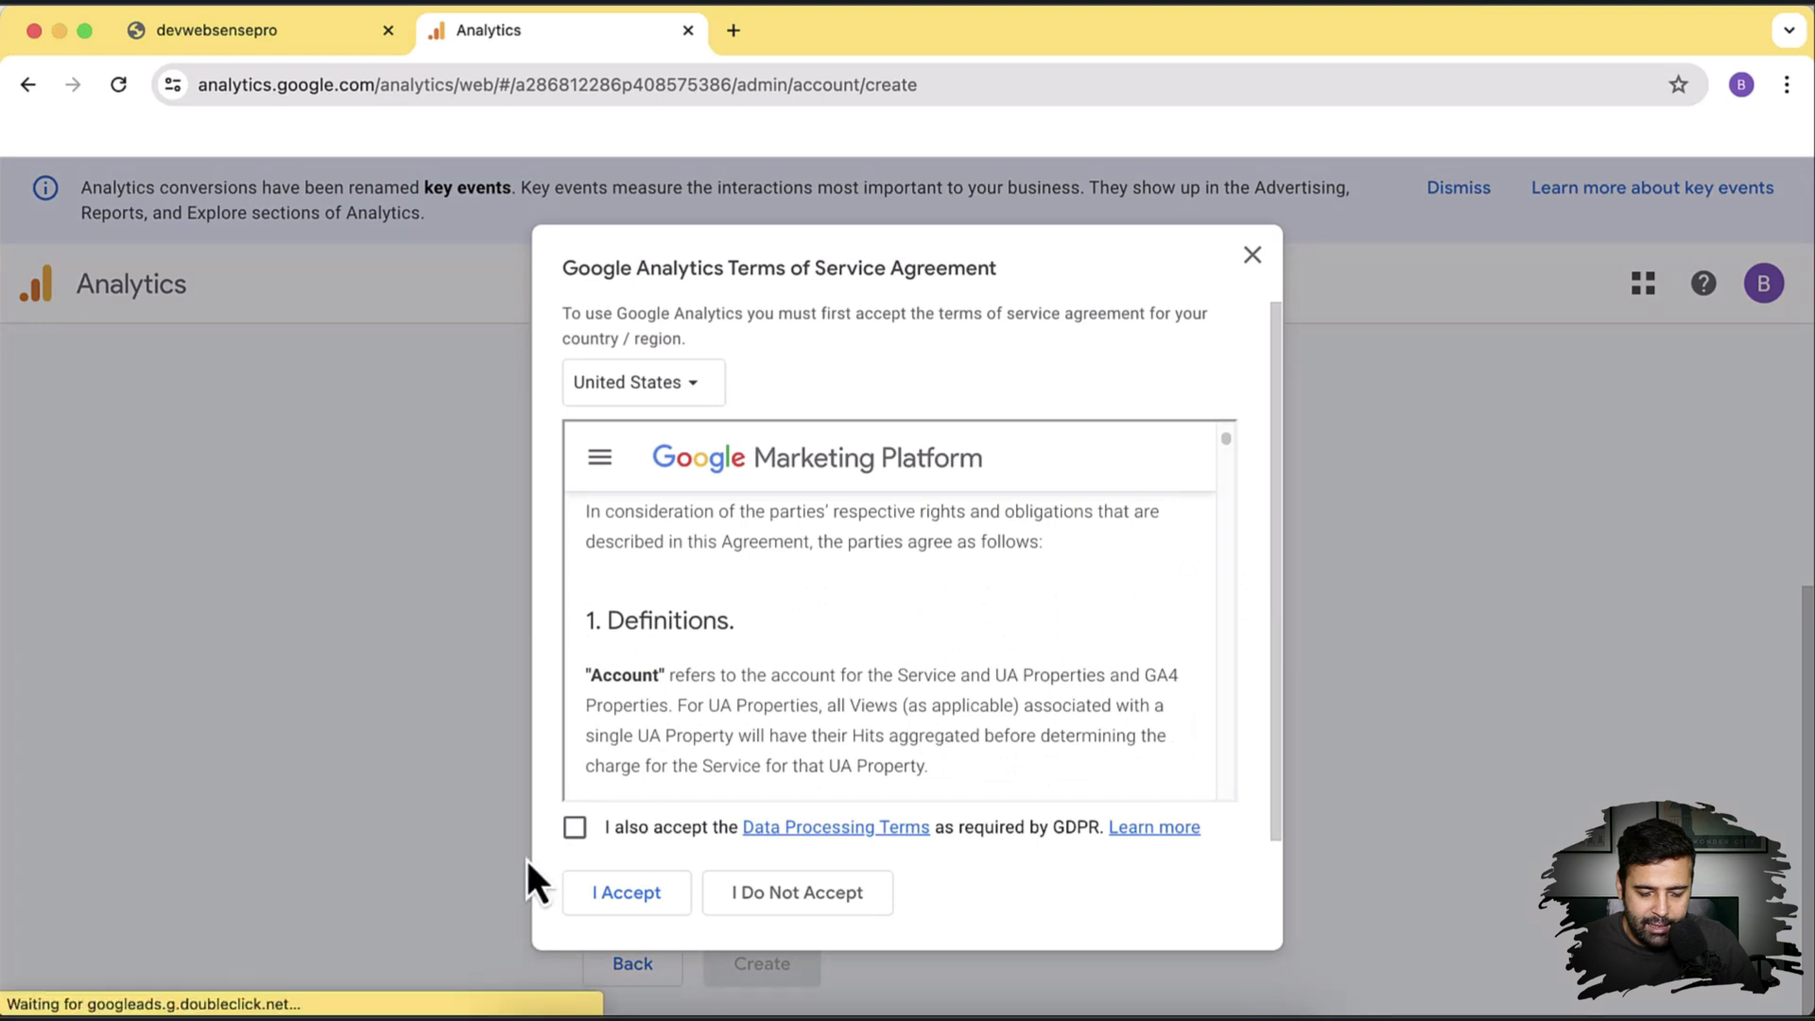
pyautogui.click(576, 832)
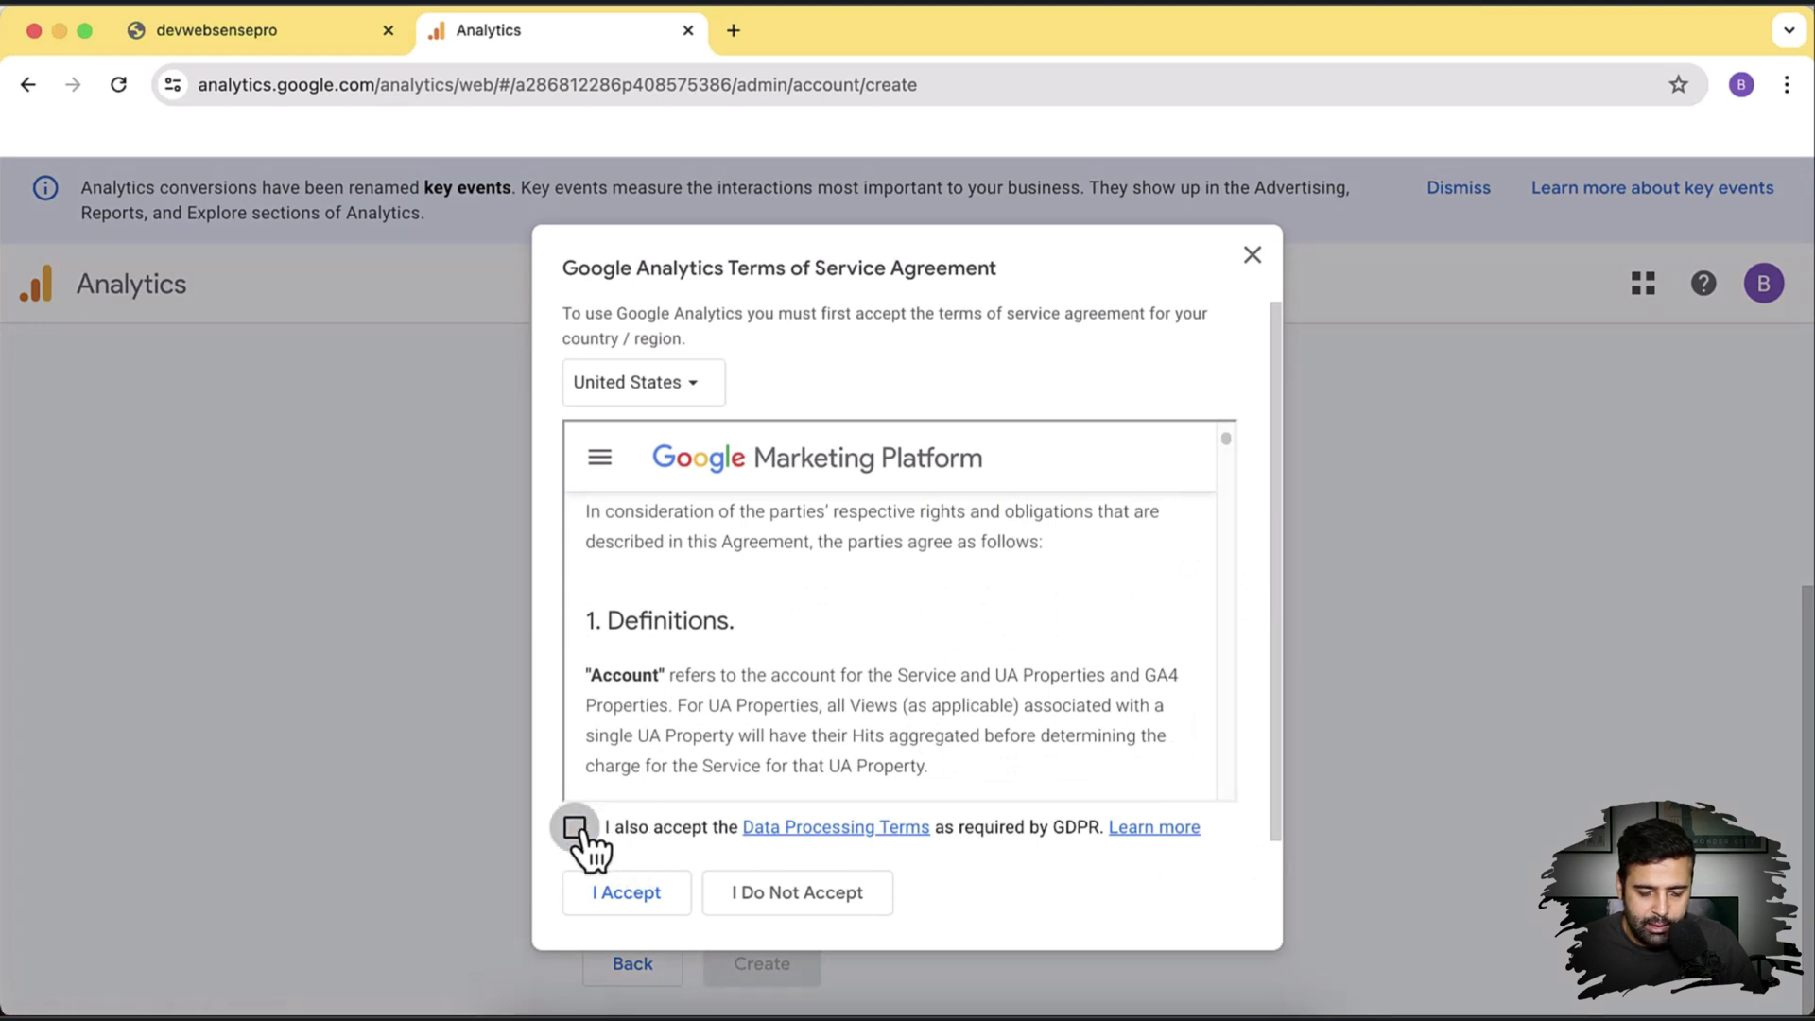
pyautogui.click(624, 892)
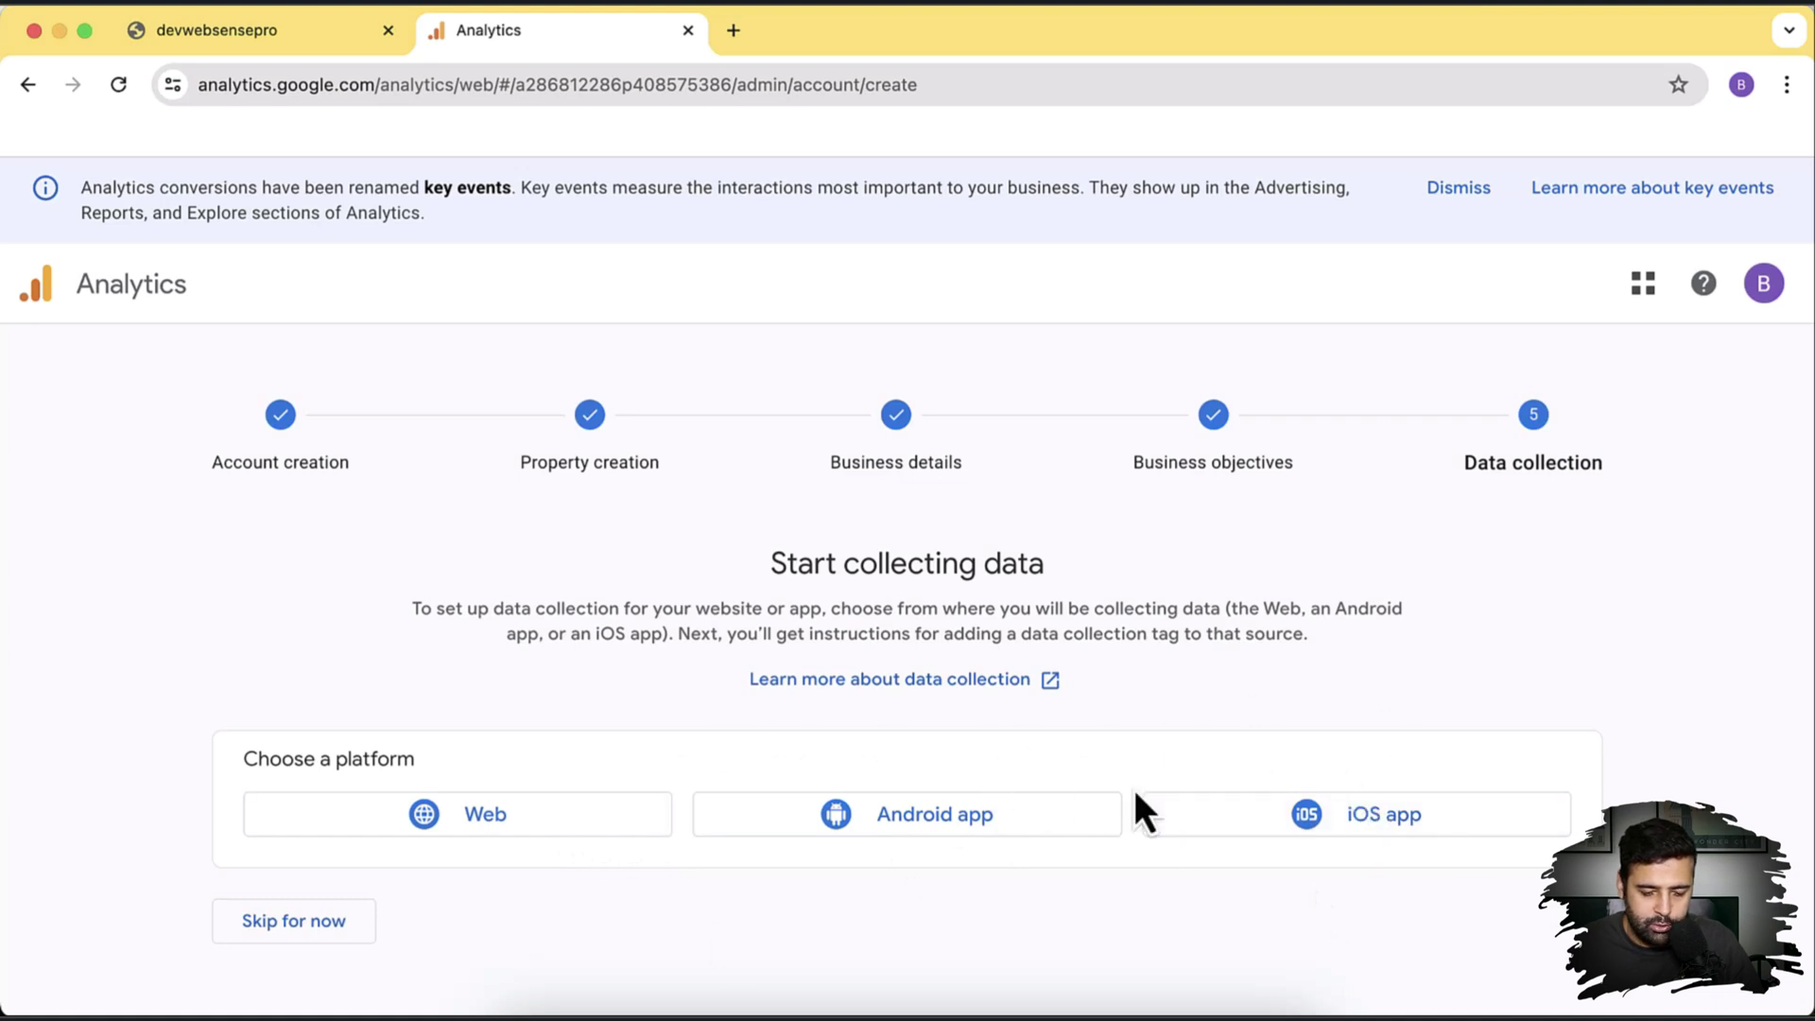
# Choose Web as the data collection platform and set the website URL to devwebsensepro.myshopify.com, copied from the open store page.
pyautogui.click(531, 825)
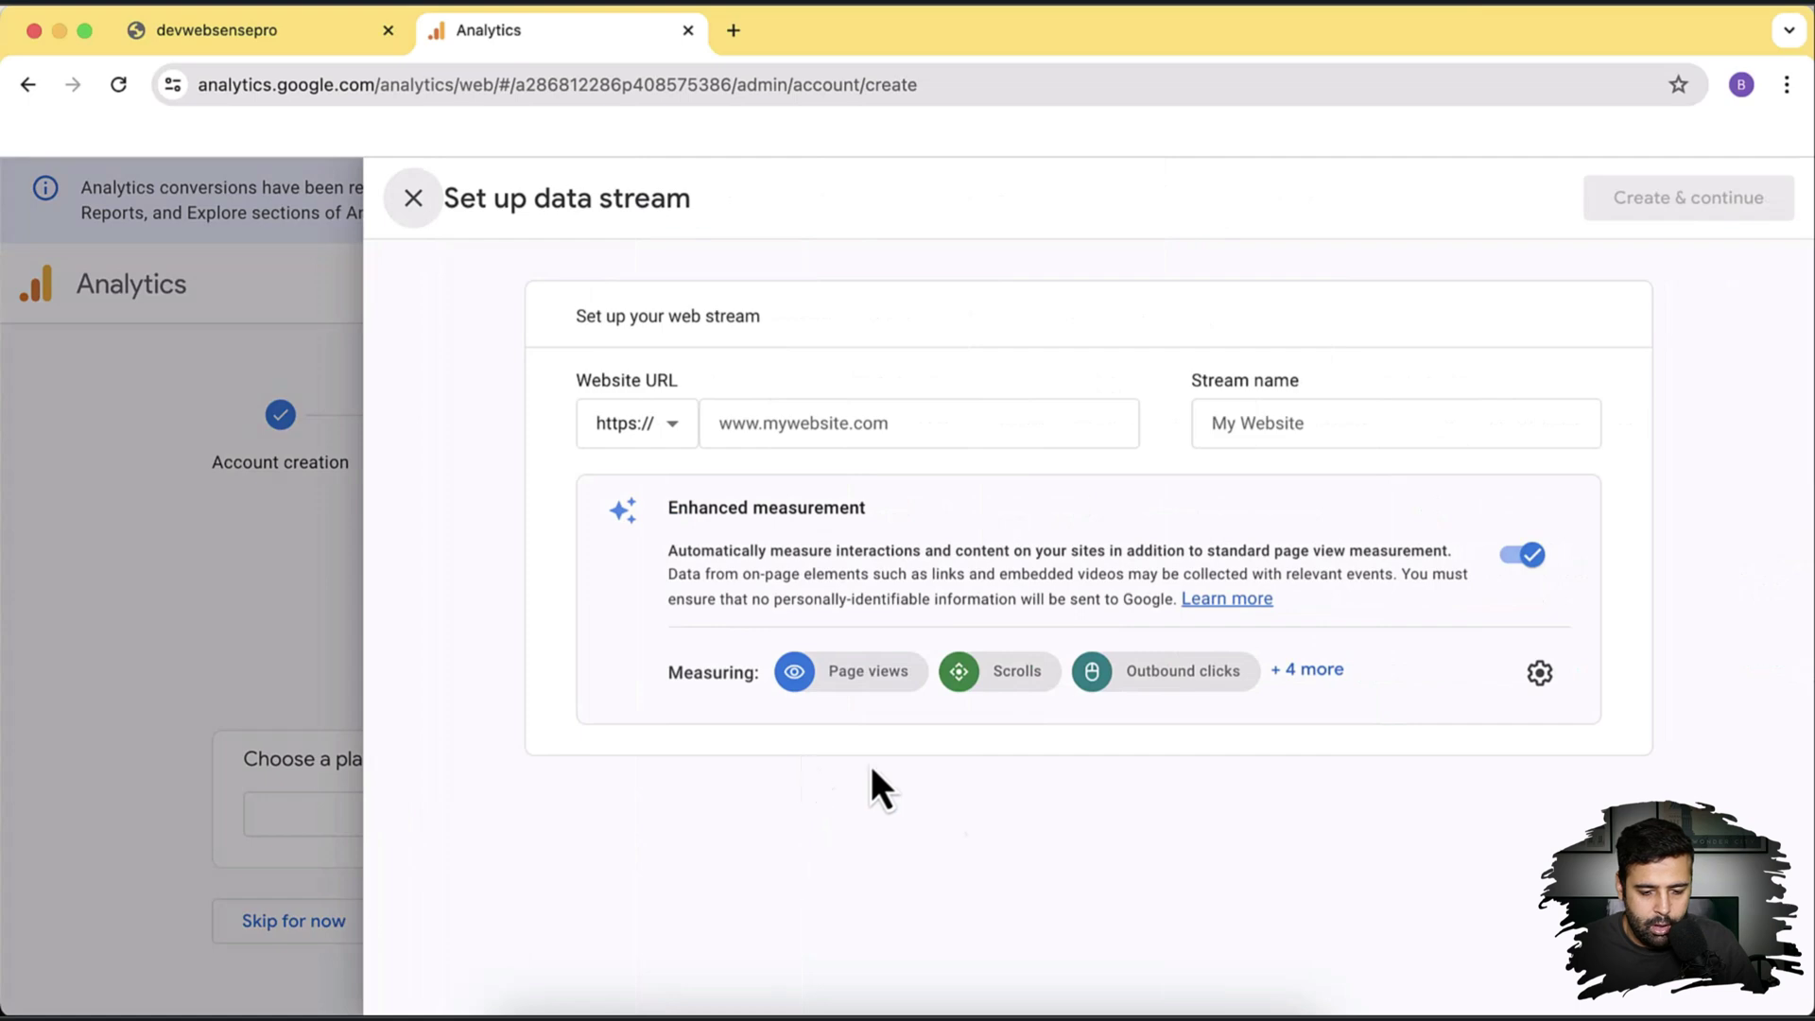
pyautogui.click(863, 422)
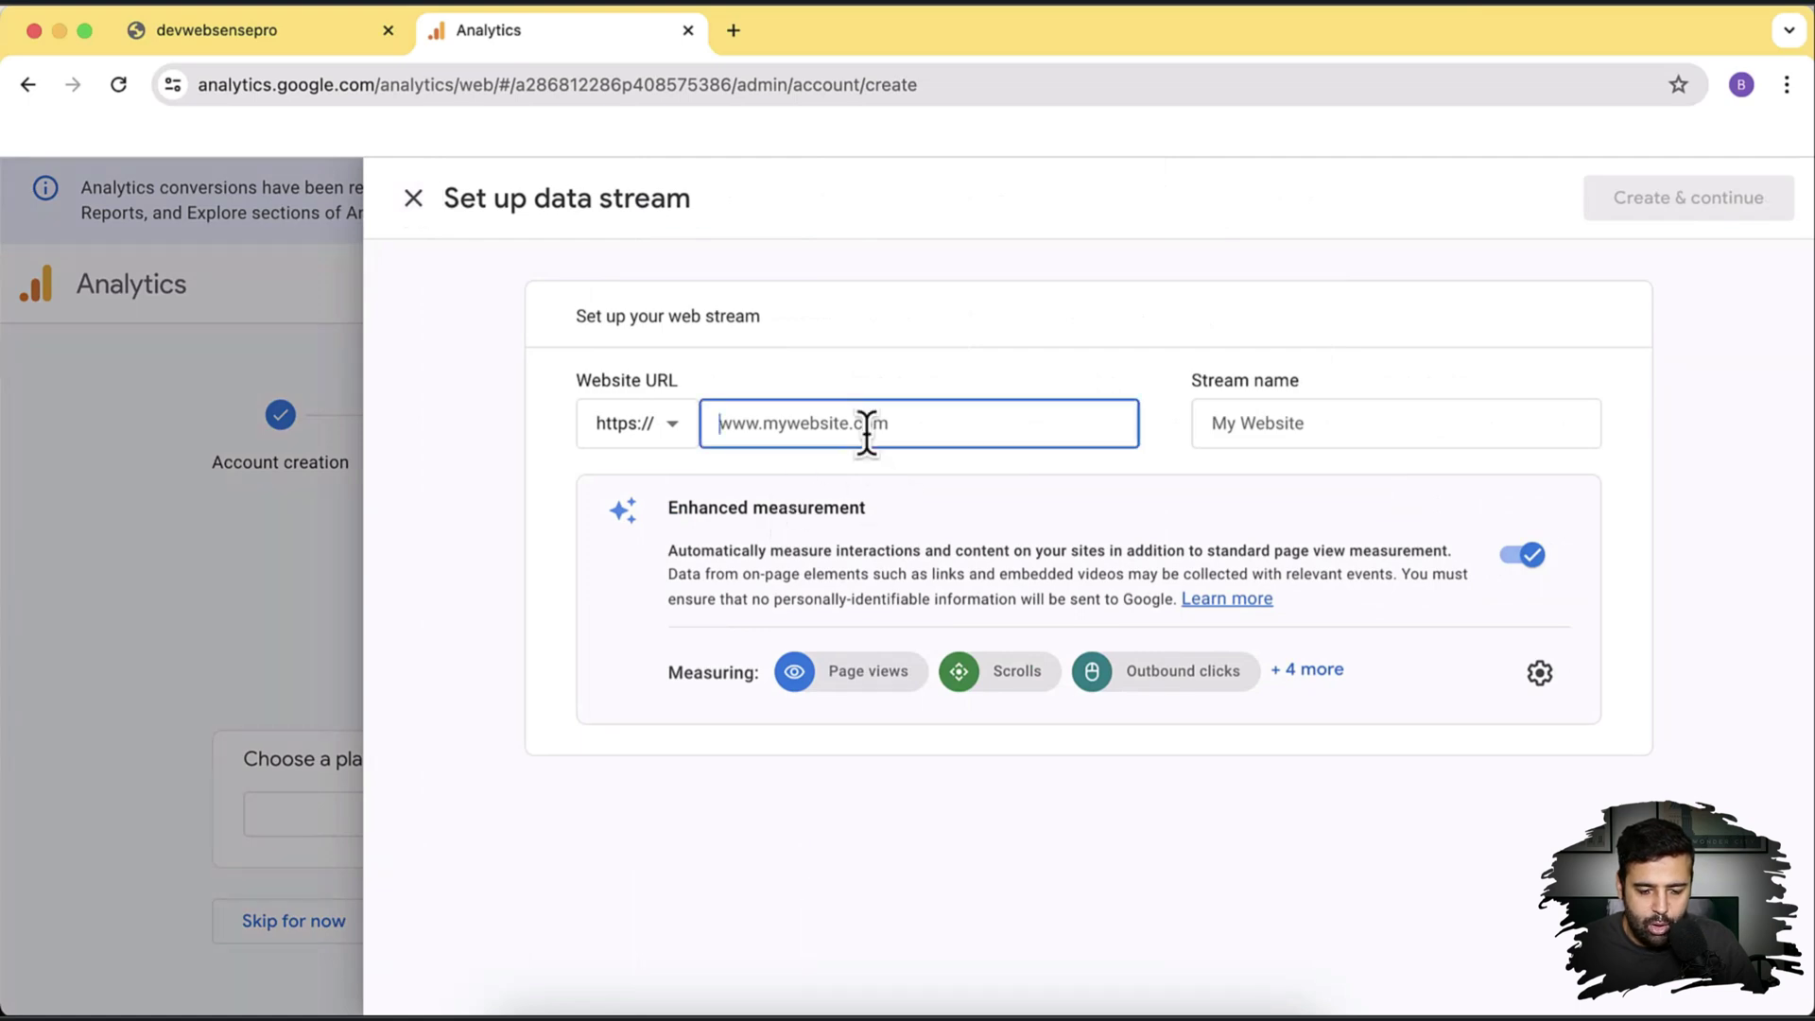
pyautogui.click(246, 38)
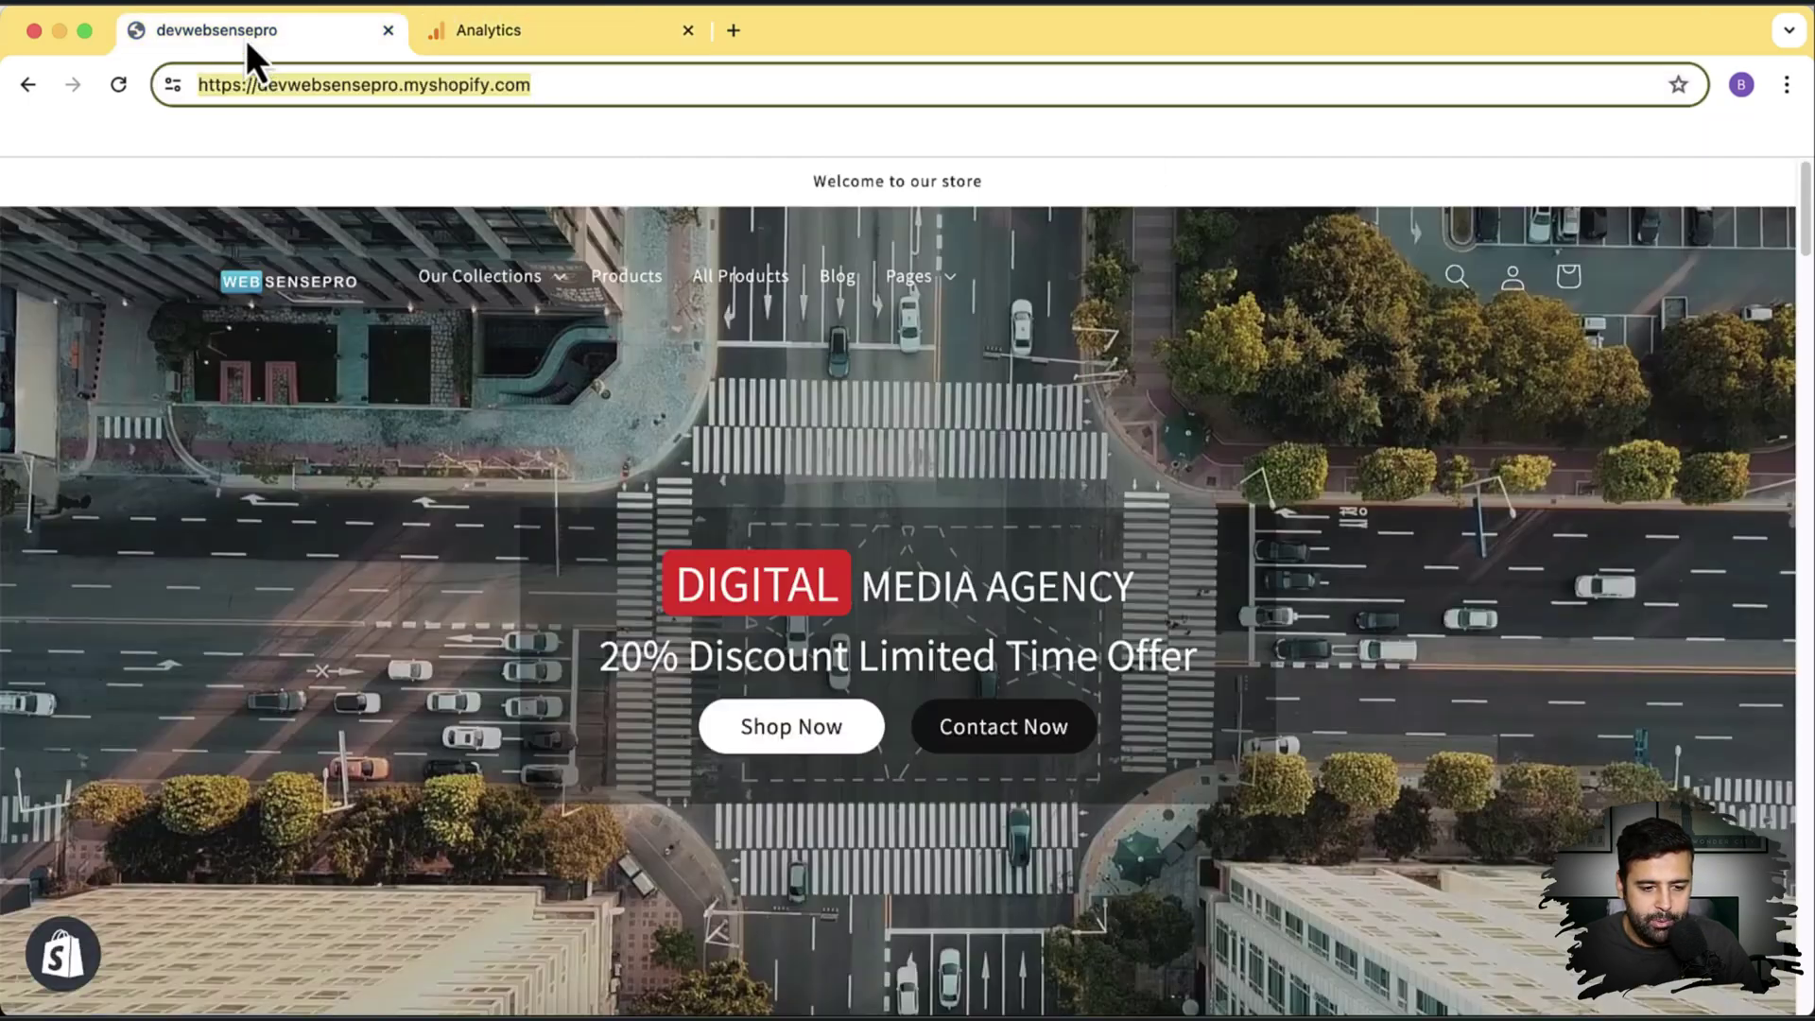
pyautogui.click(450, 87)
pyautogui.moveTo(620, 89); pyautogui.dragTo(256, 86)
pyautogui.press('super+c')
pyautogui.click(542, 38)
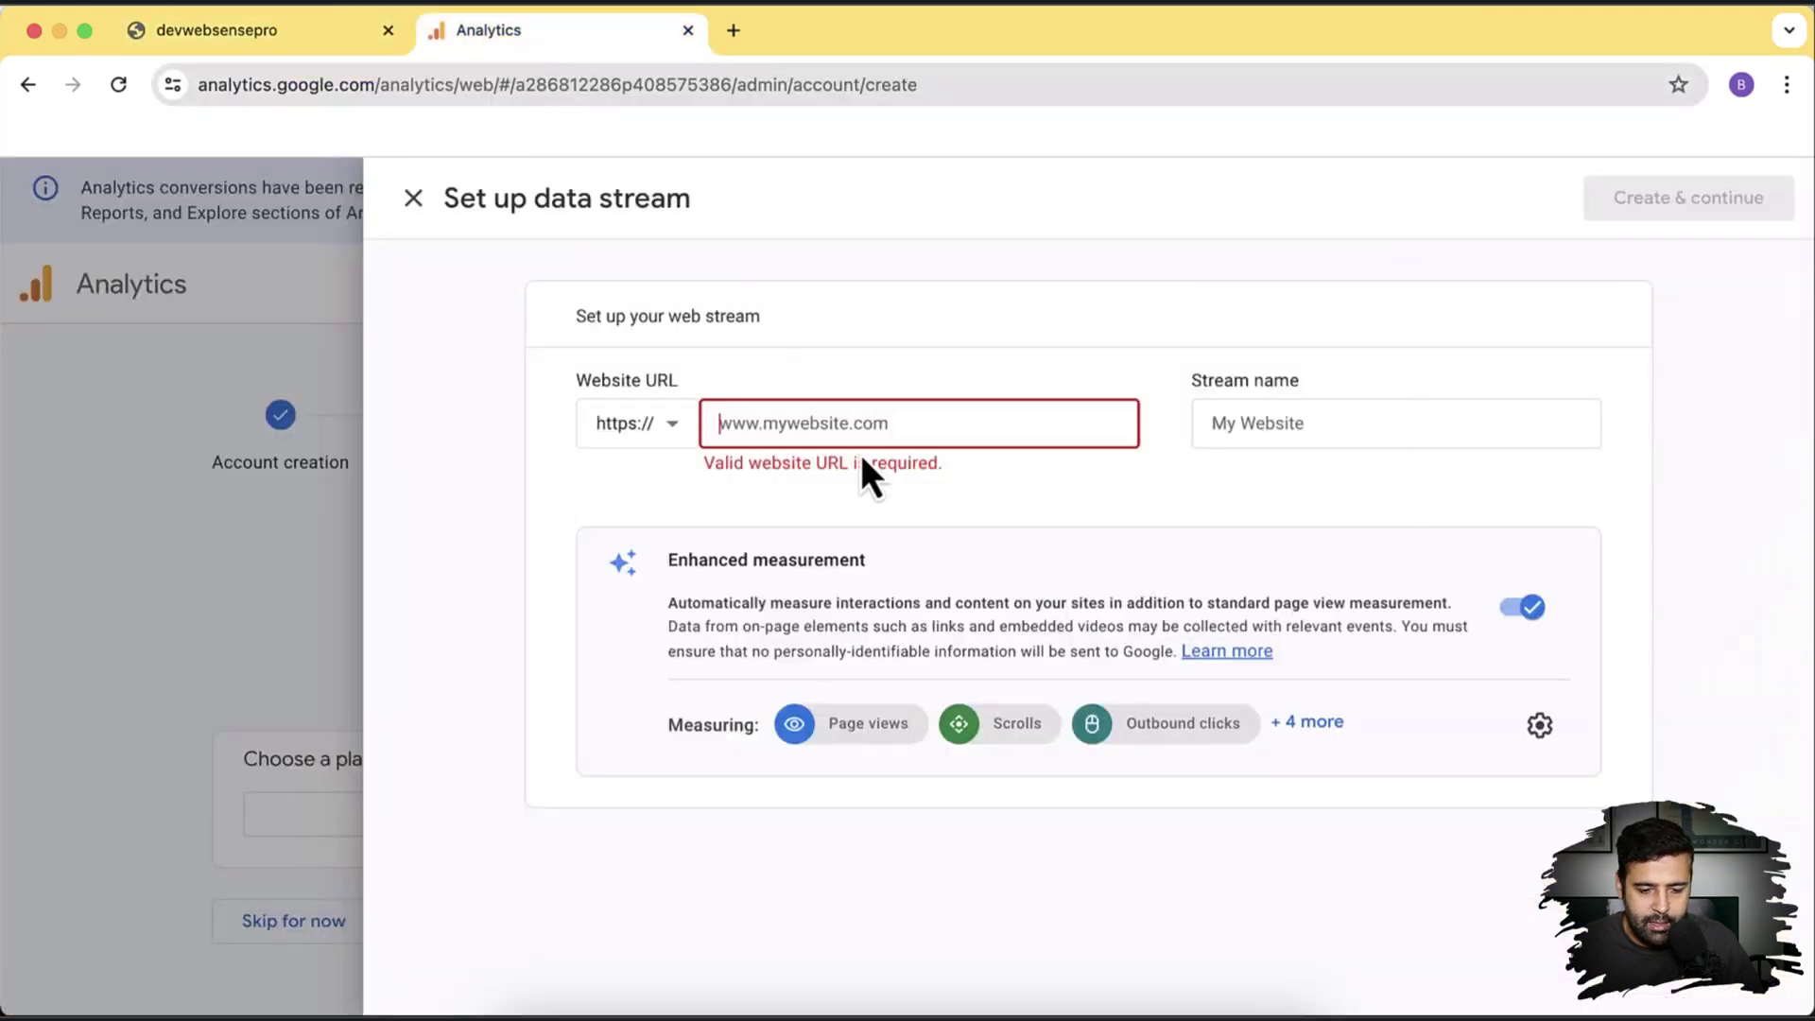
pyautogui.press('super+v')
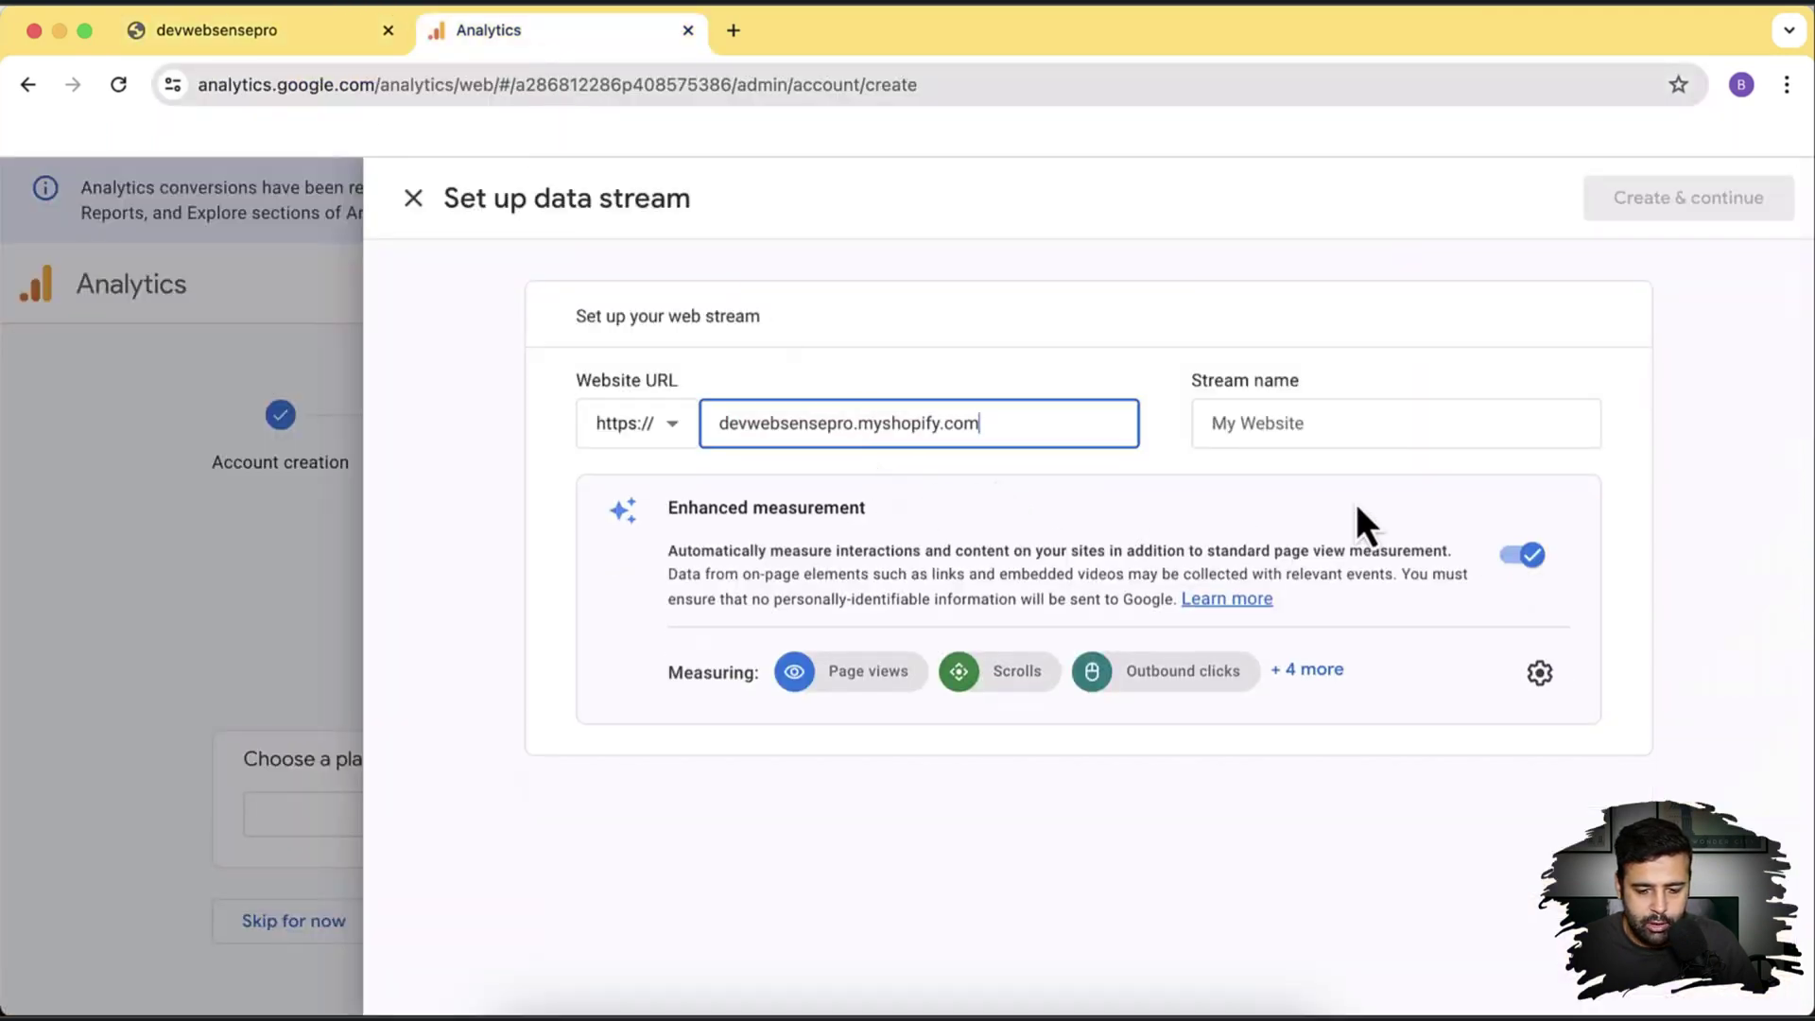
# Name the stream "My website", review all the enhanced measurement events, and create the web stream.
pyautogui.click(1341, 423)
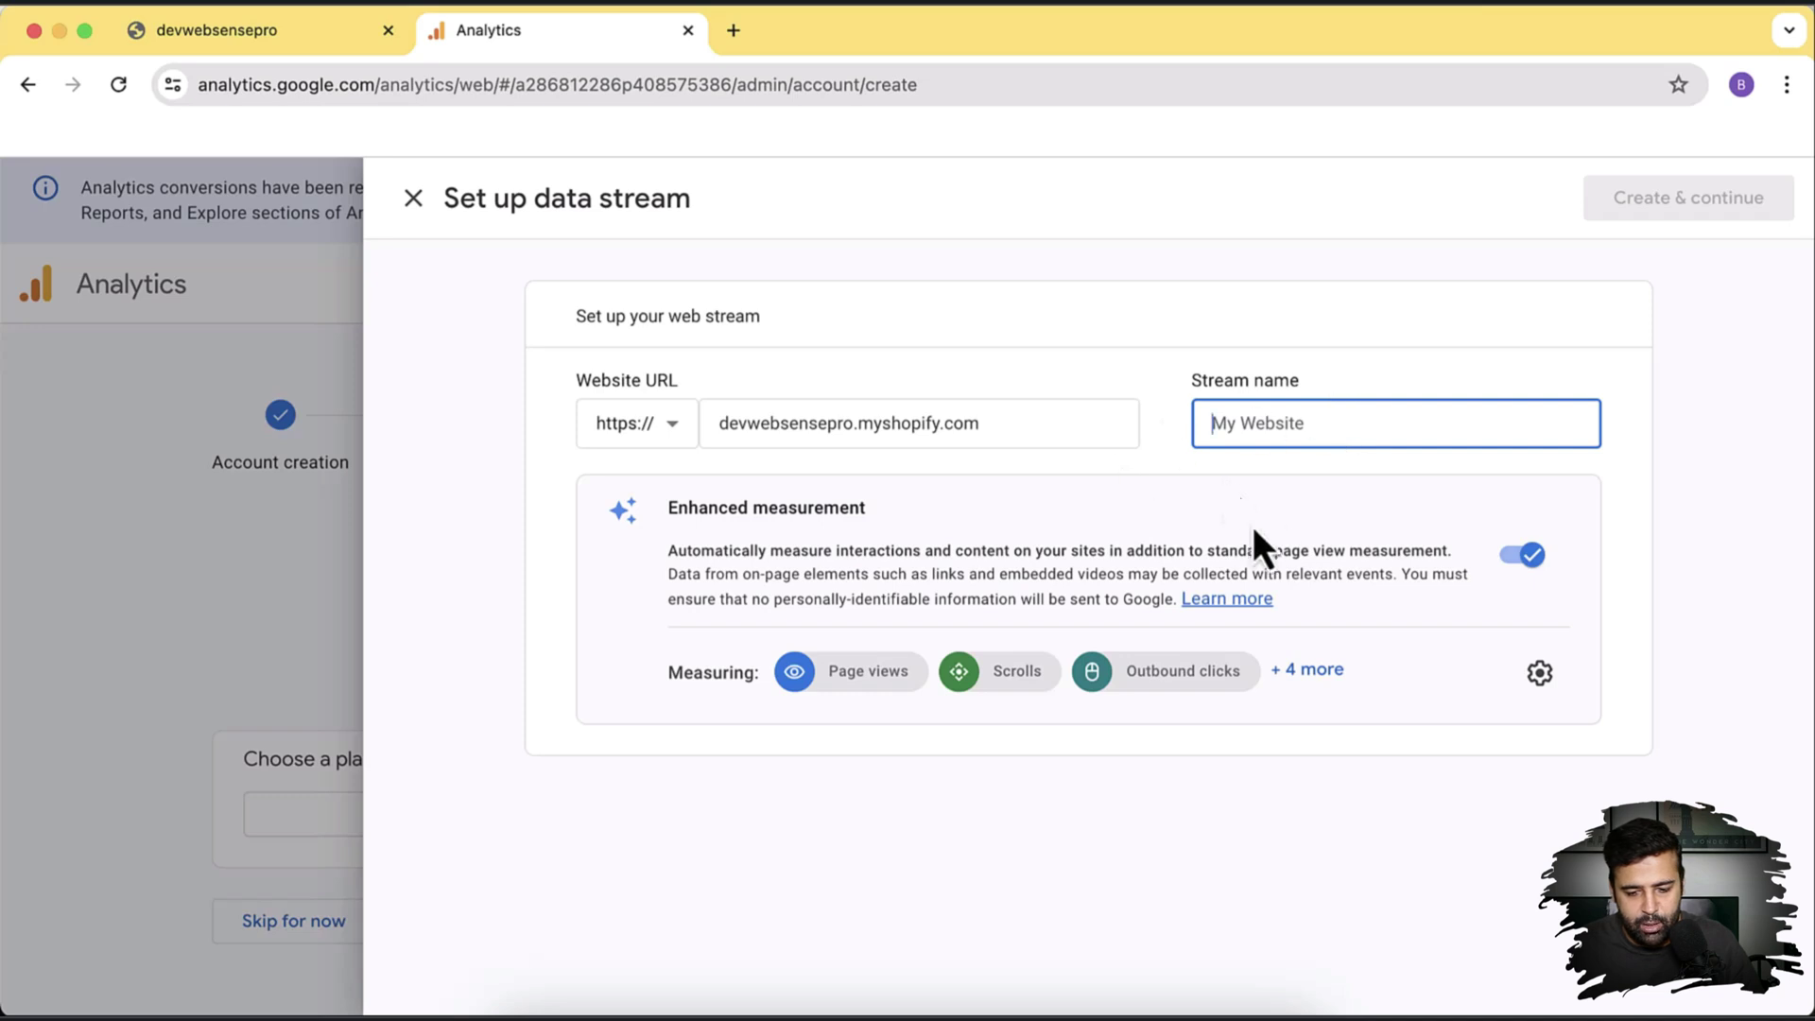
pyautogui.write('My website')
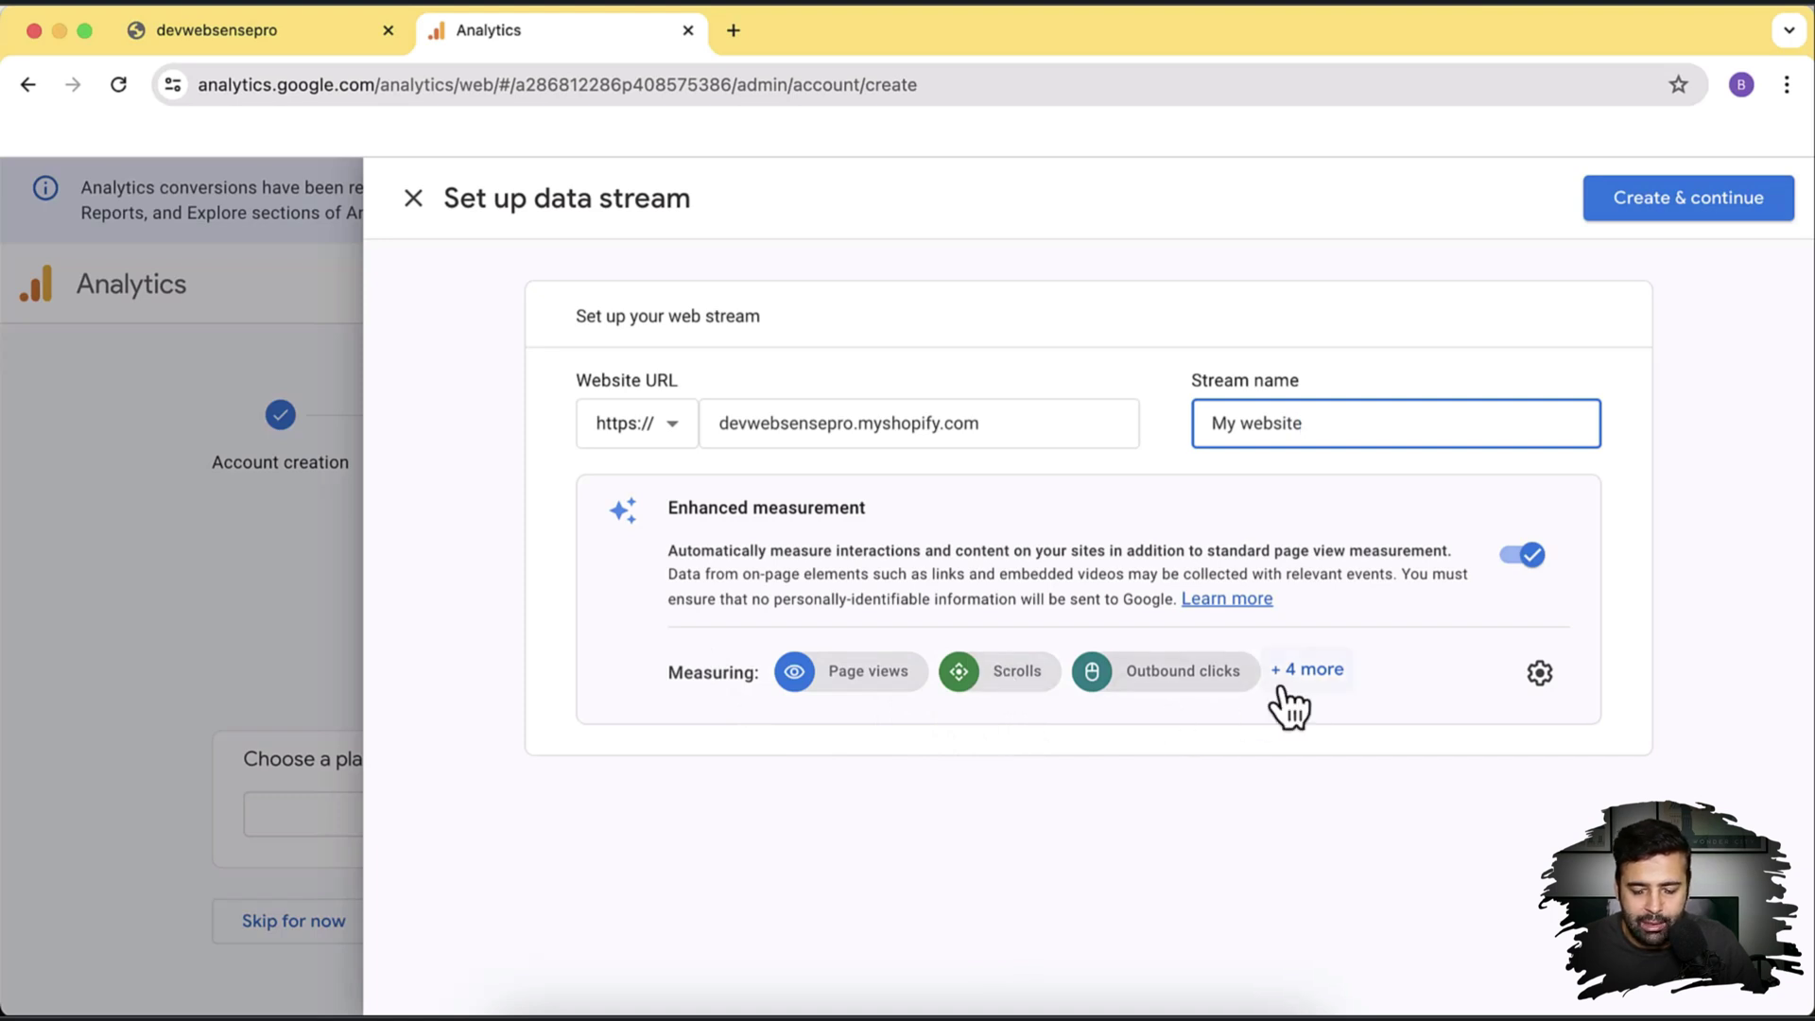
pyautogui.click(1307, 671)
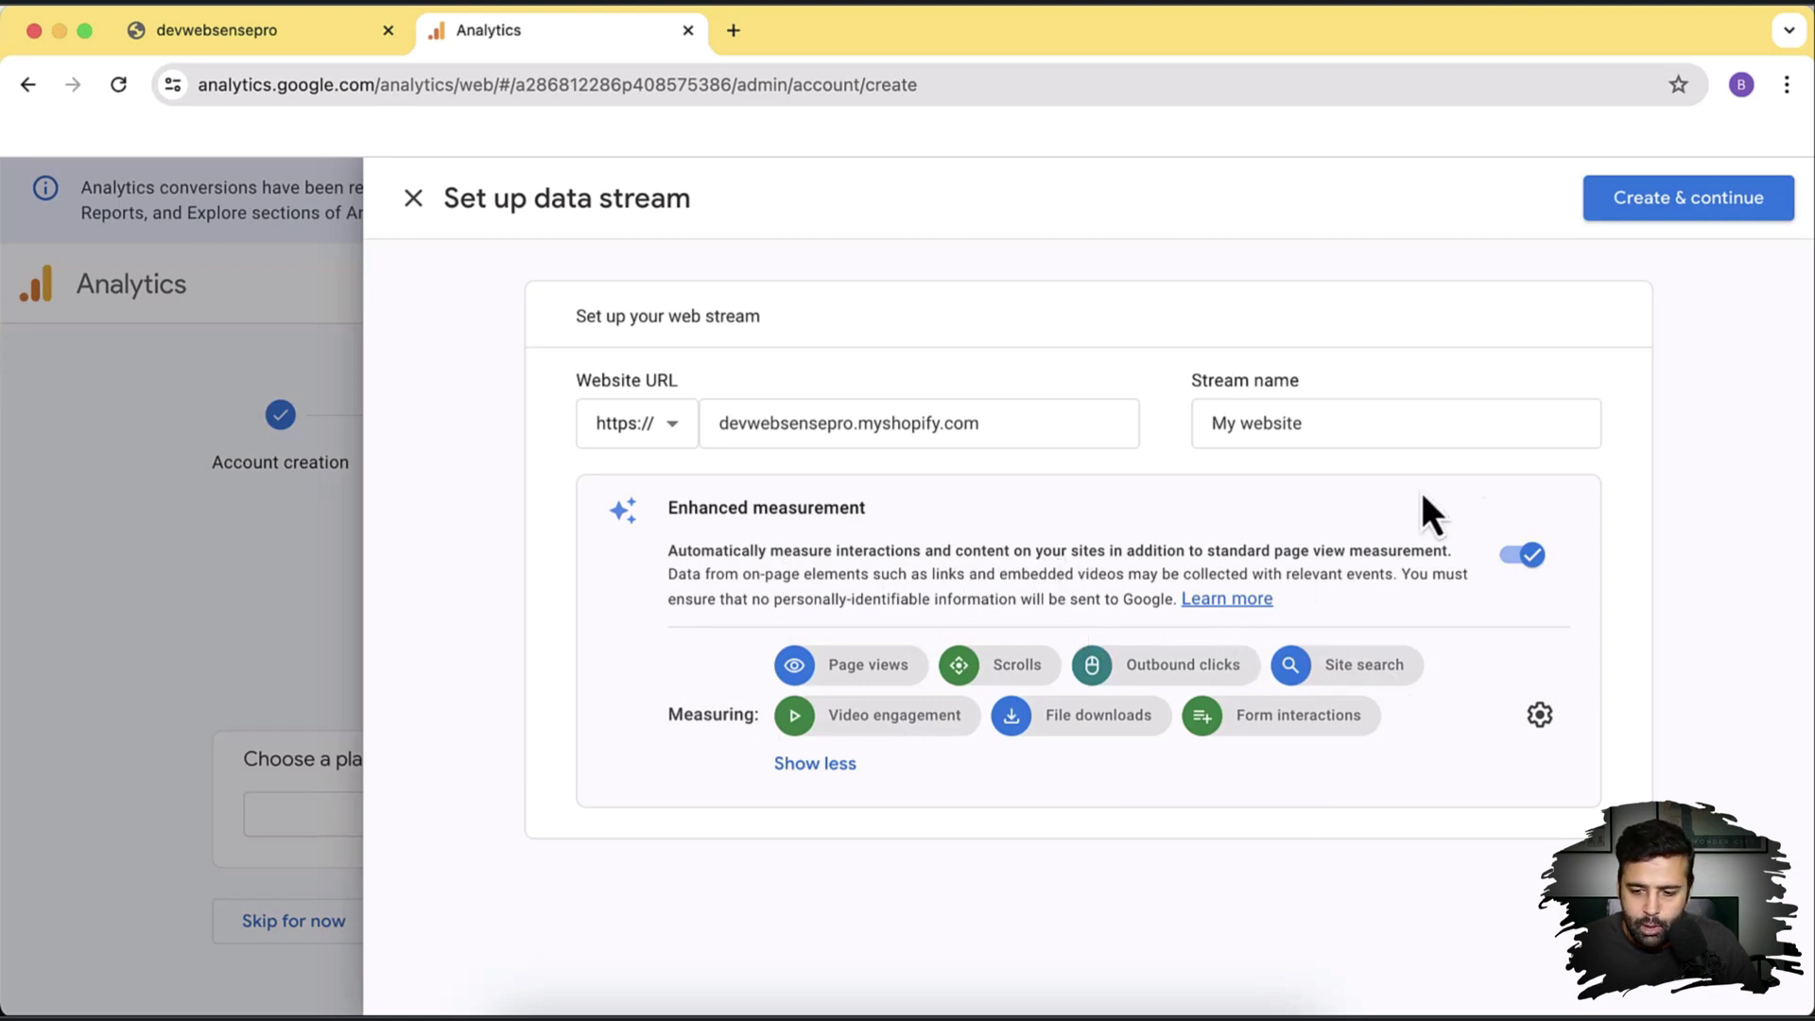
pyautogui.click(1716, 218)
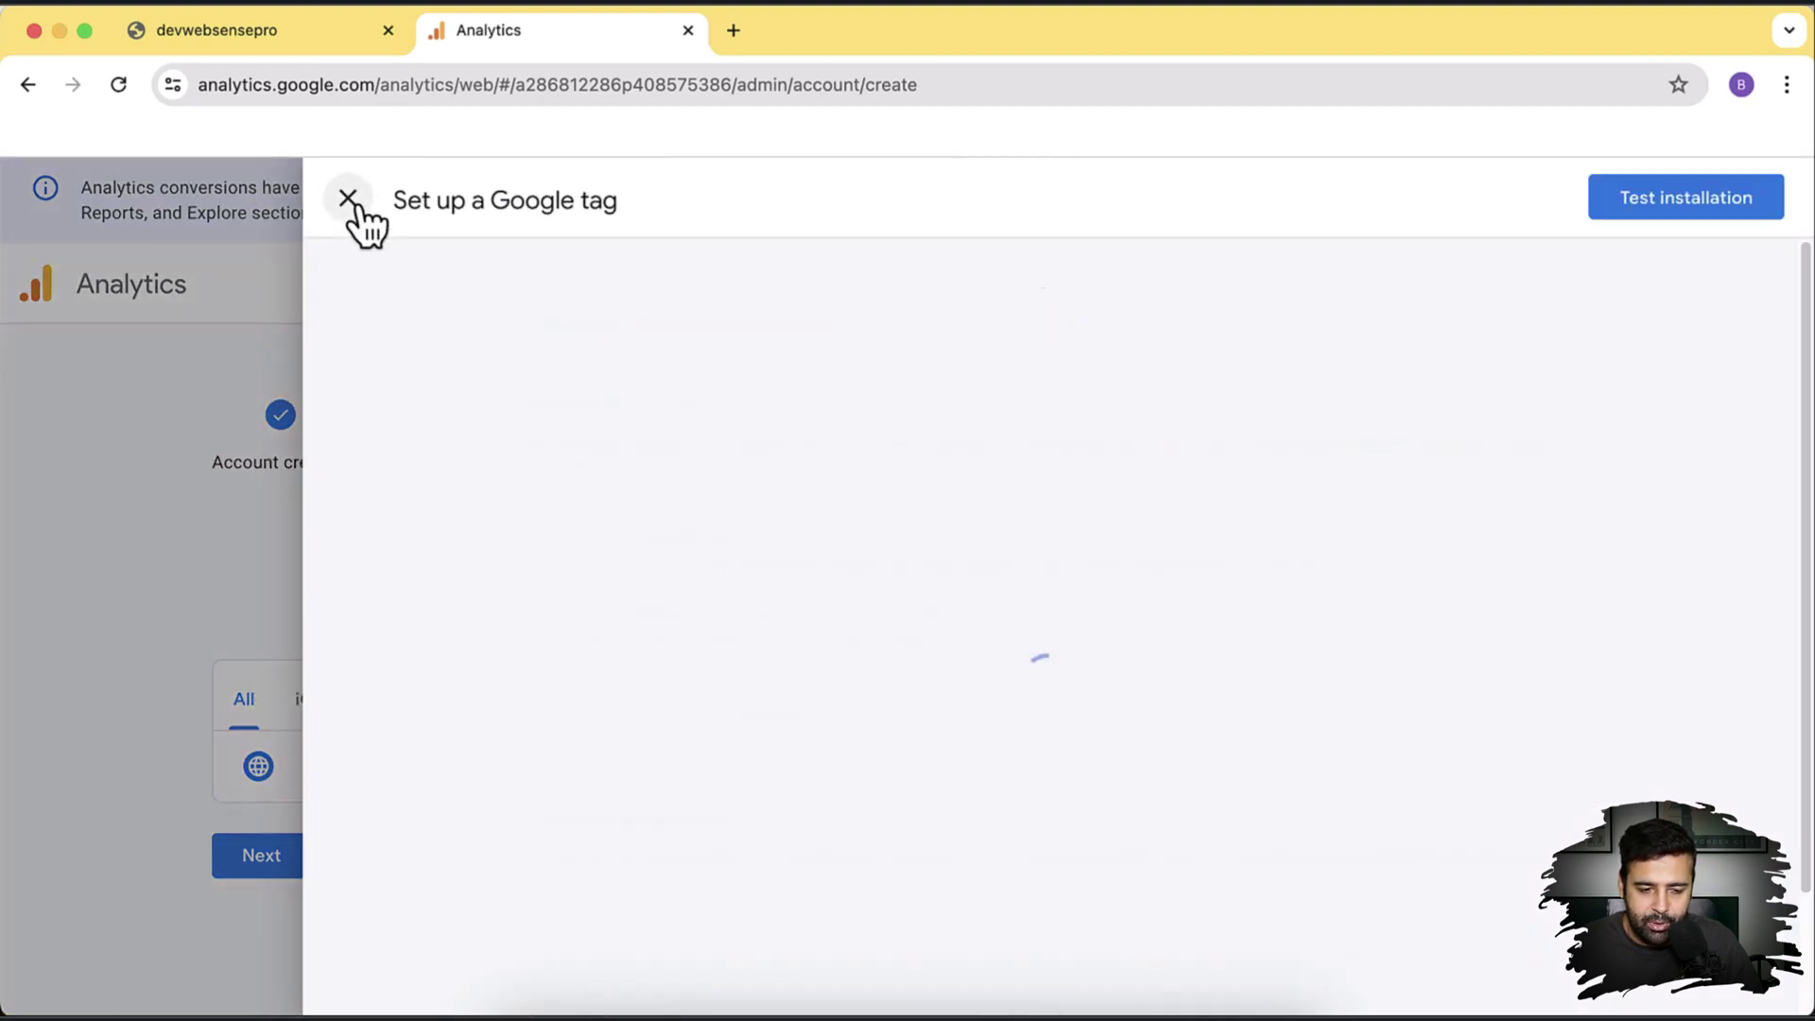
# Dismiss the Google tag setup and open the tag instructions from the details of the My website stream.
pyautogui.click(352, 200)
pyautogui.click(777, 768)
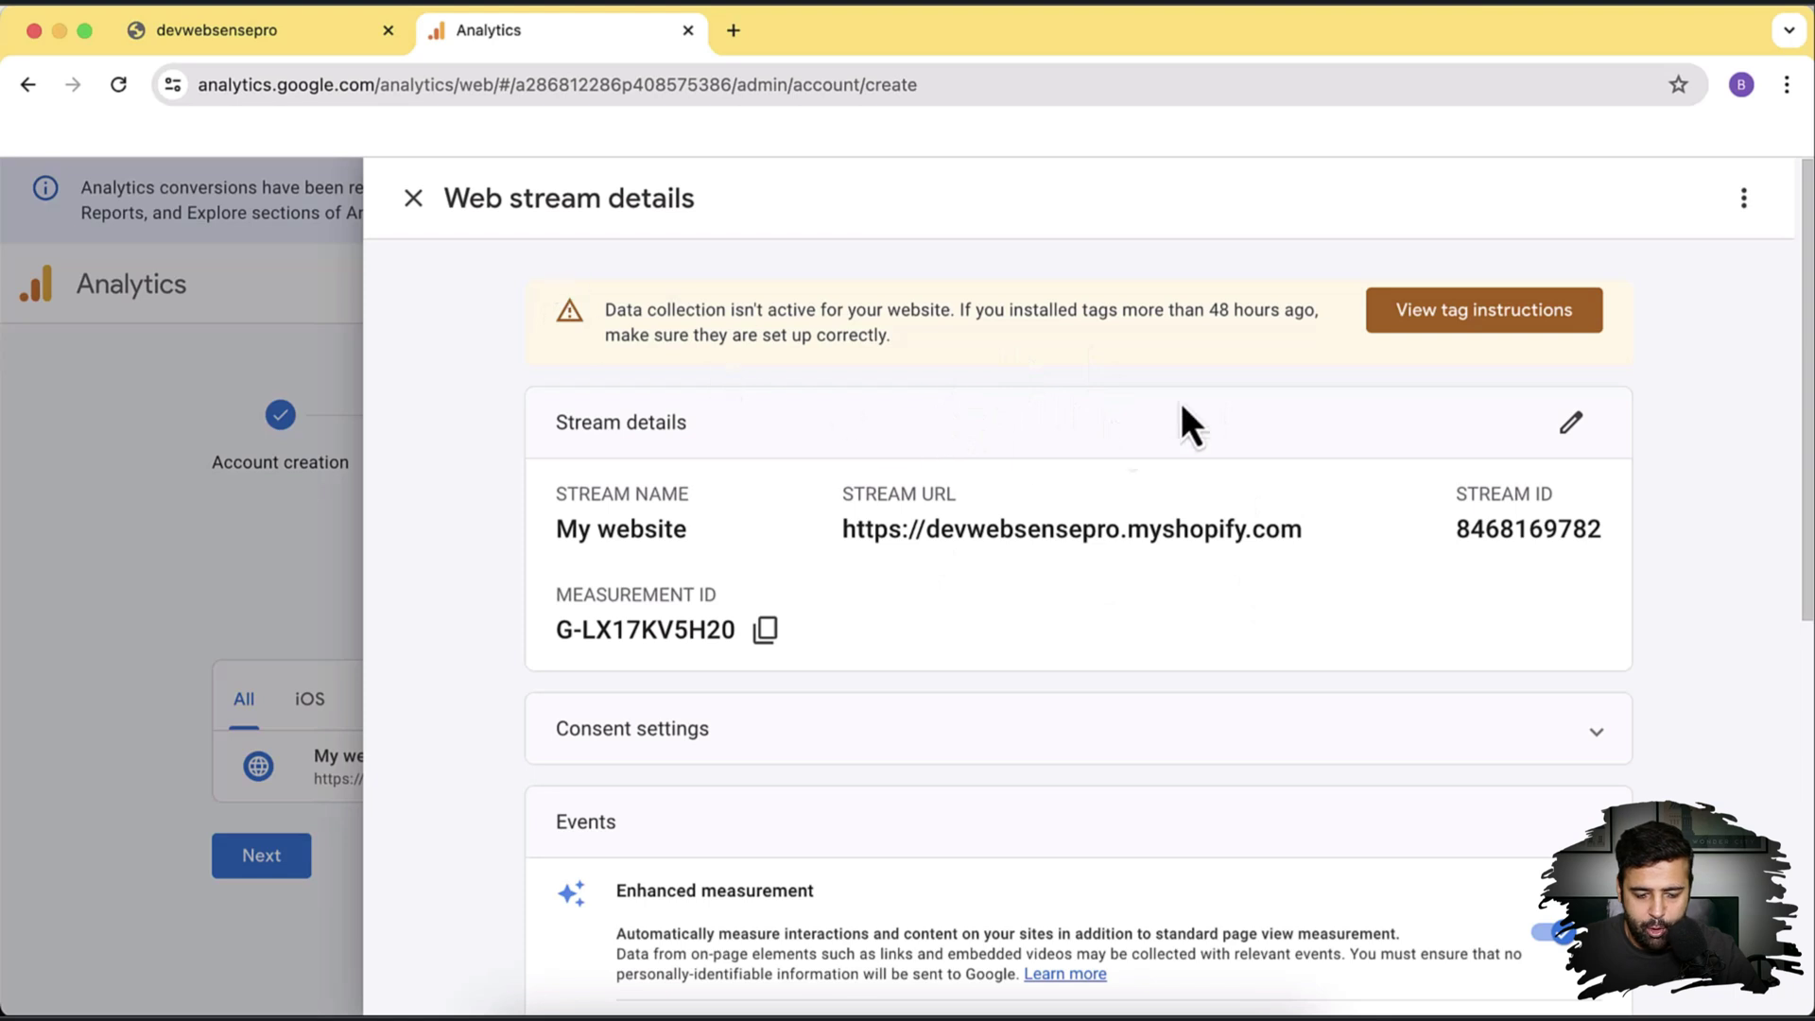
pyautogui.scroll(-8, 1208, 331)
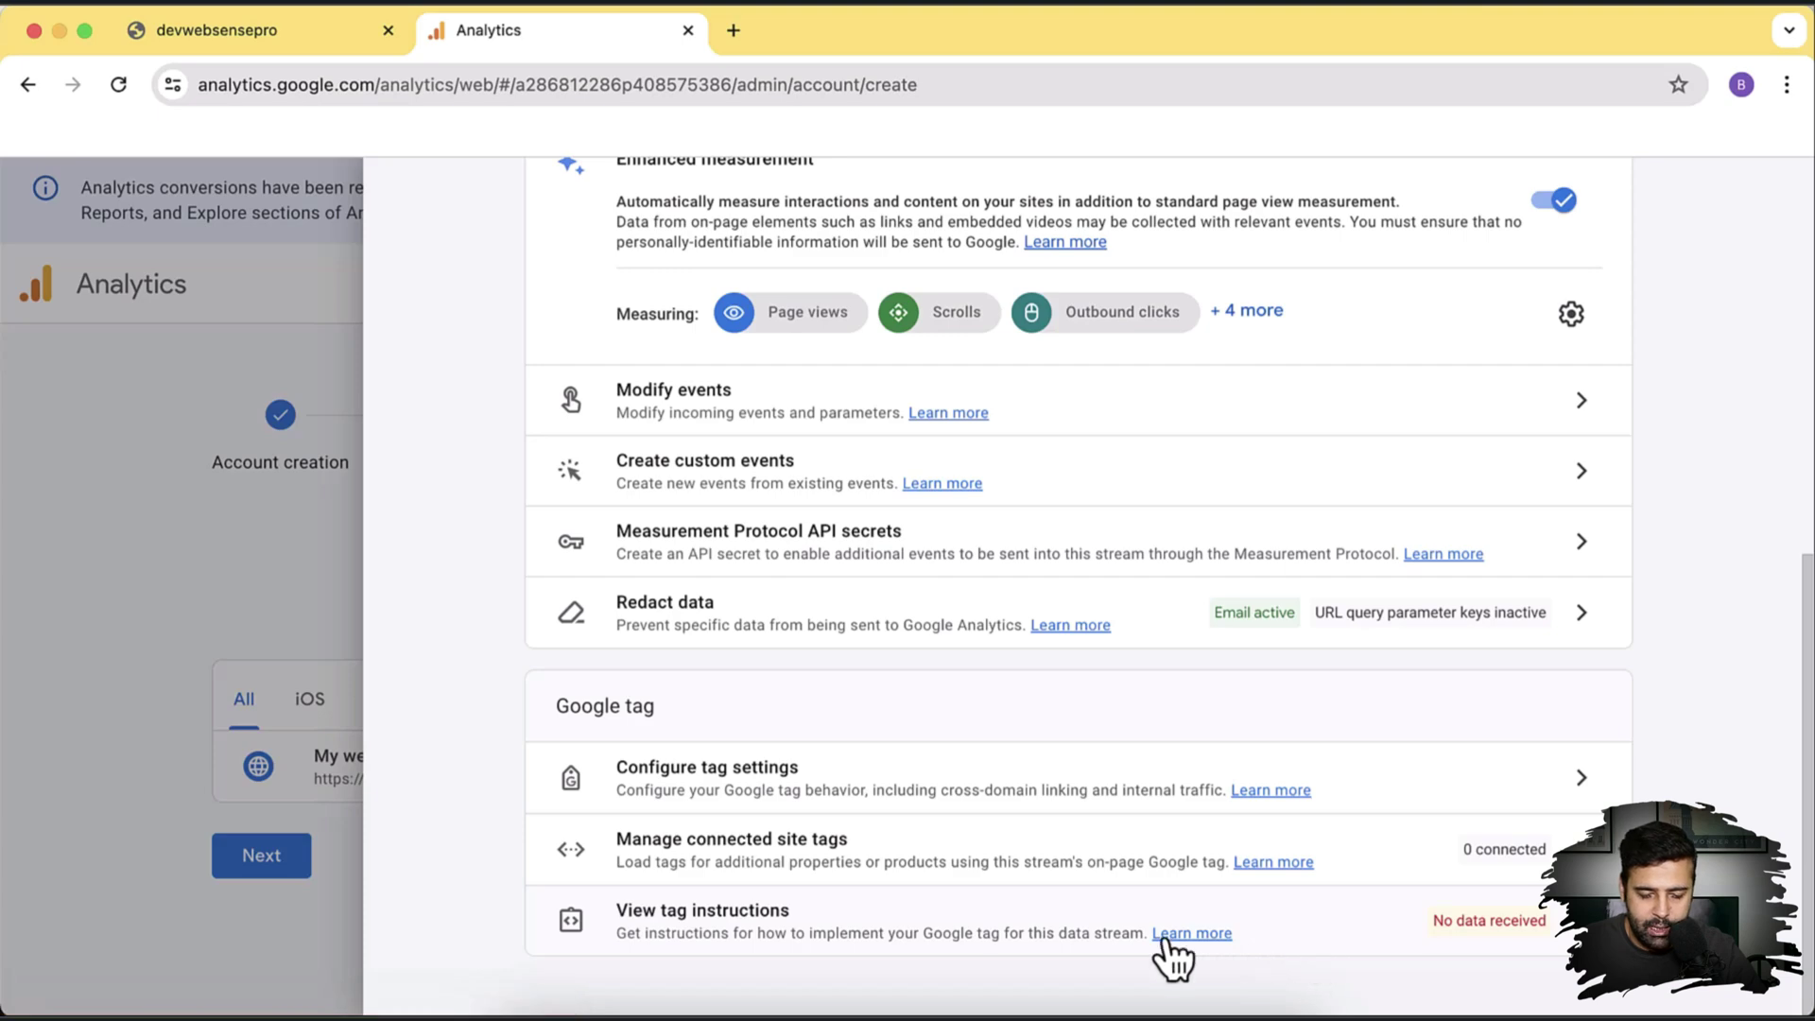
pyautogui.click(1362, 932)
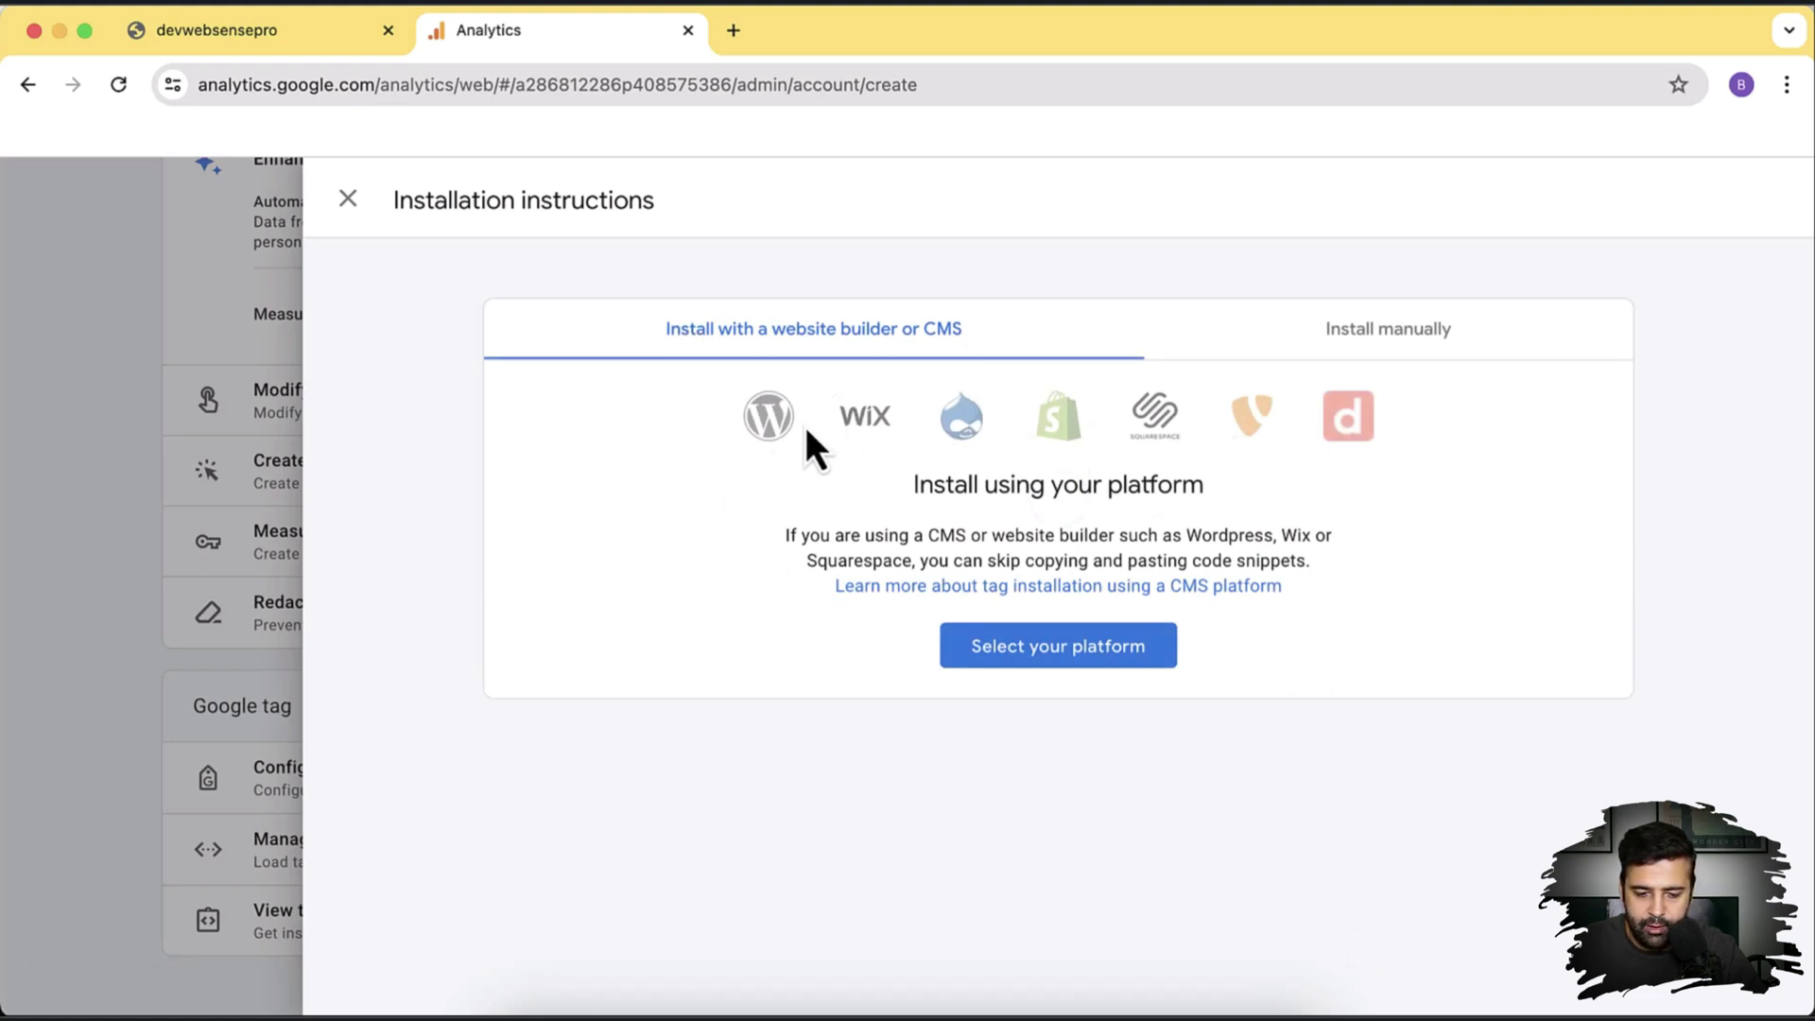
# Check the manual installation option and select Shopify as the platform for installing the Google tag.
pyautogui.click(1366, 348)
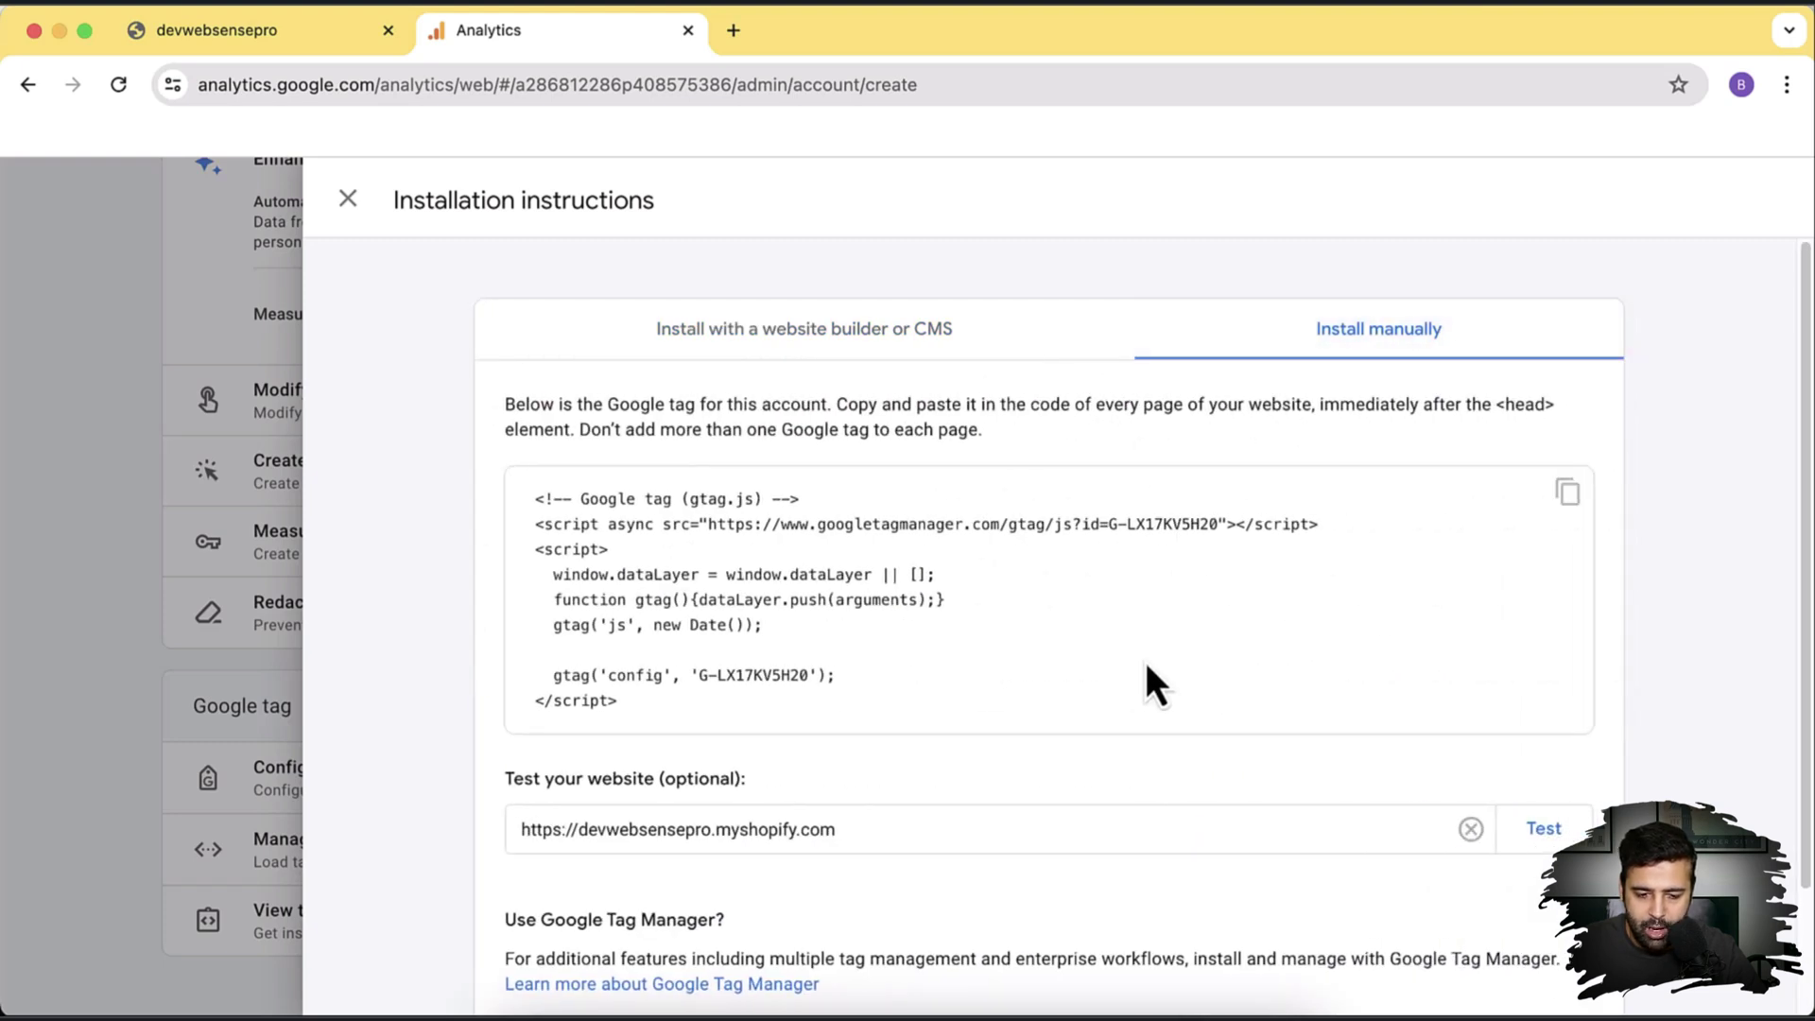
pyautogui.click(868, 344)
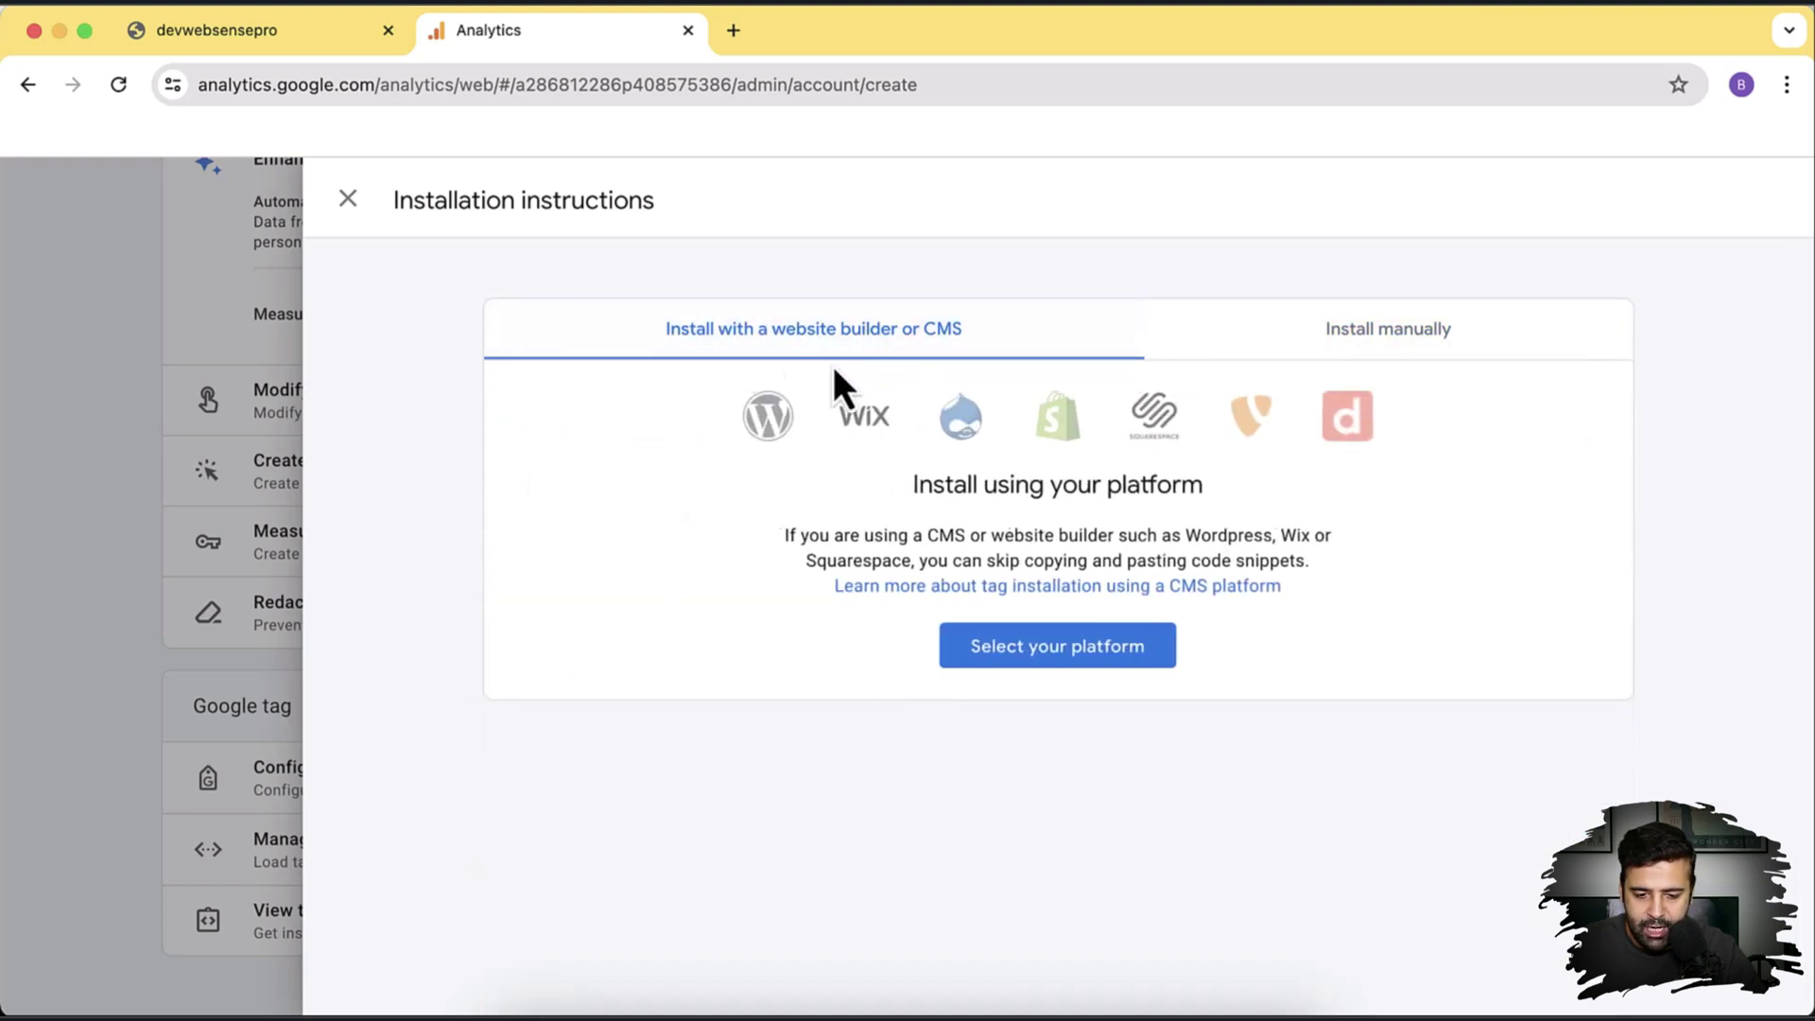
pyautogui.click(1123, 667)
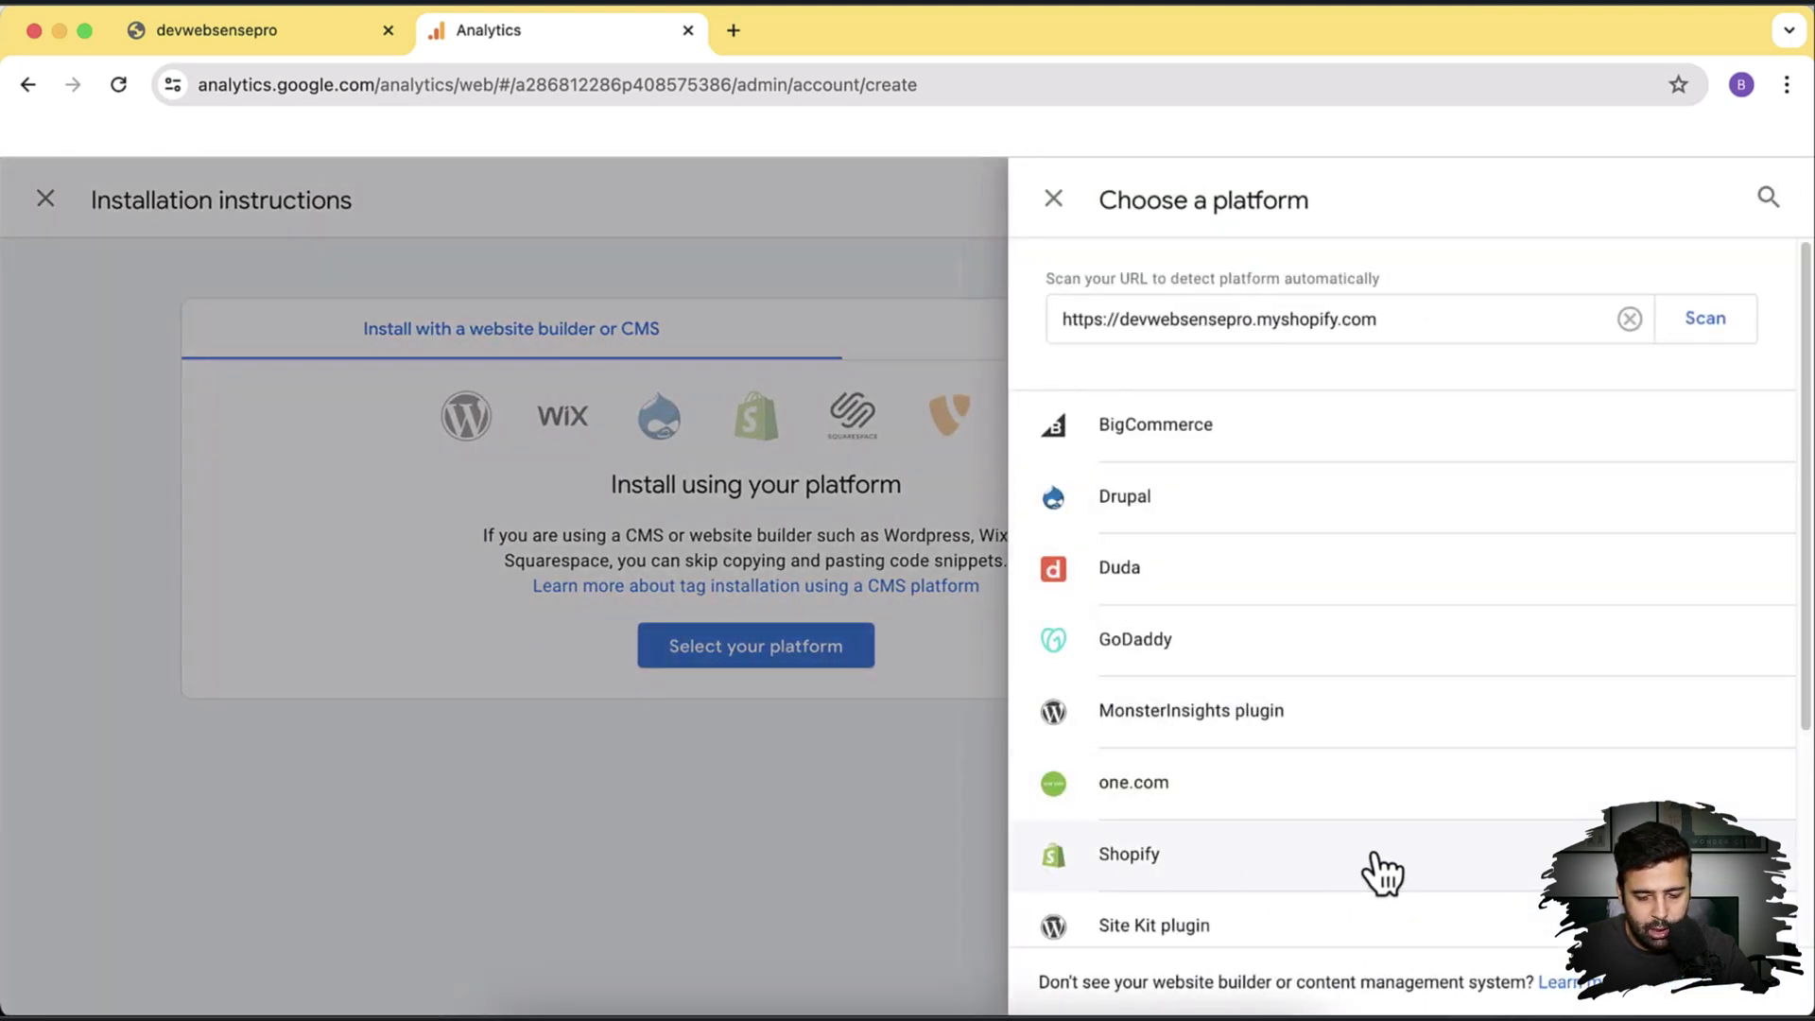
pyautogui.click(1375, 854)
# Read through the Shopify installation instructions, comparing the Google & YouTube app method with adding the tag manually.
pyautogui.scroll(-2, 1154, 575)
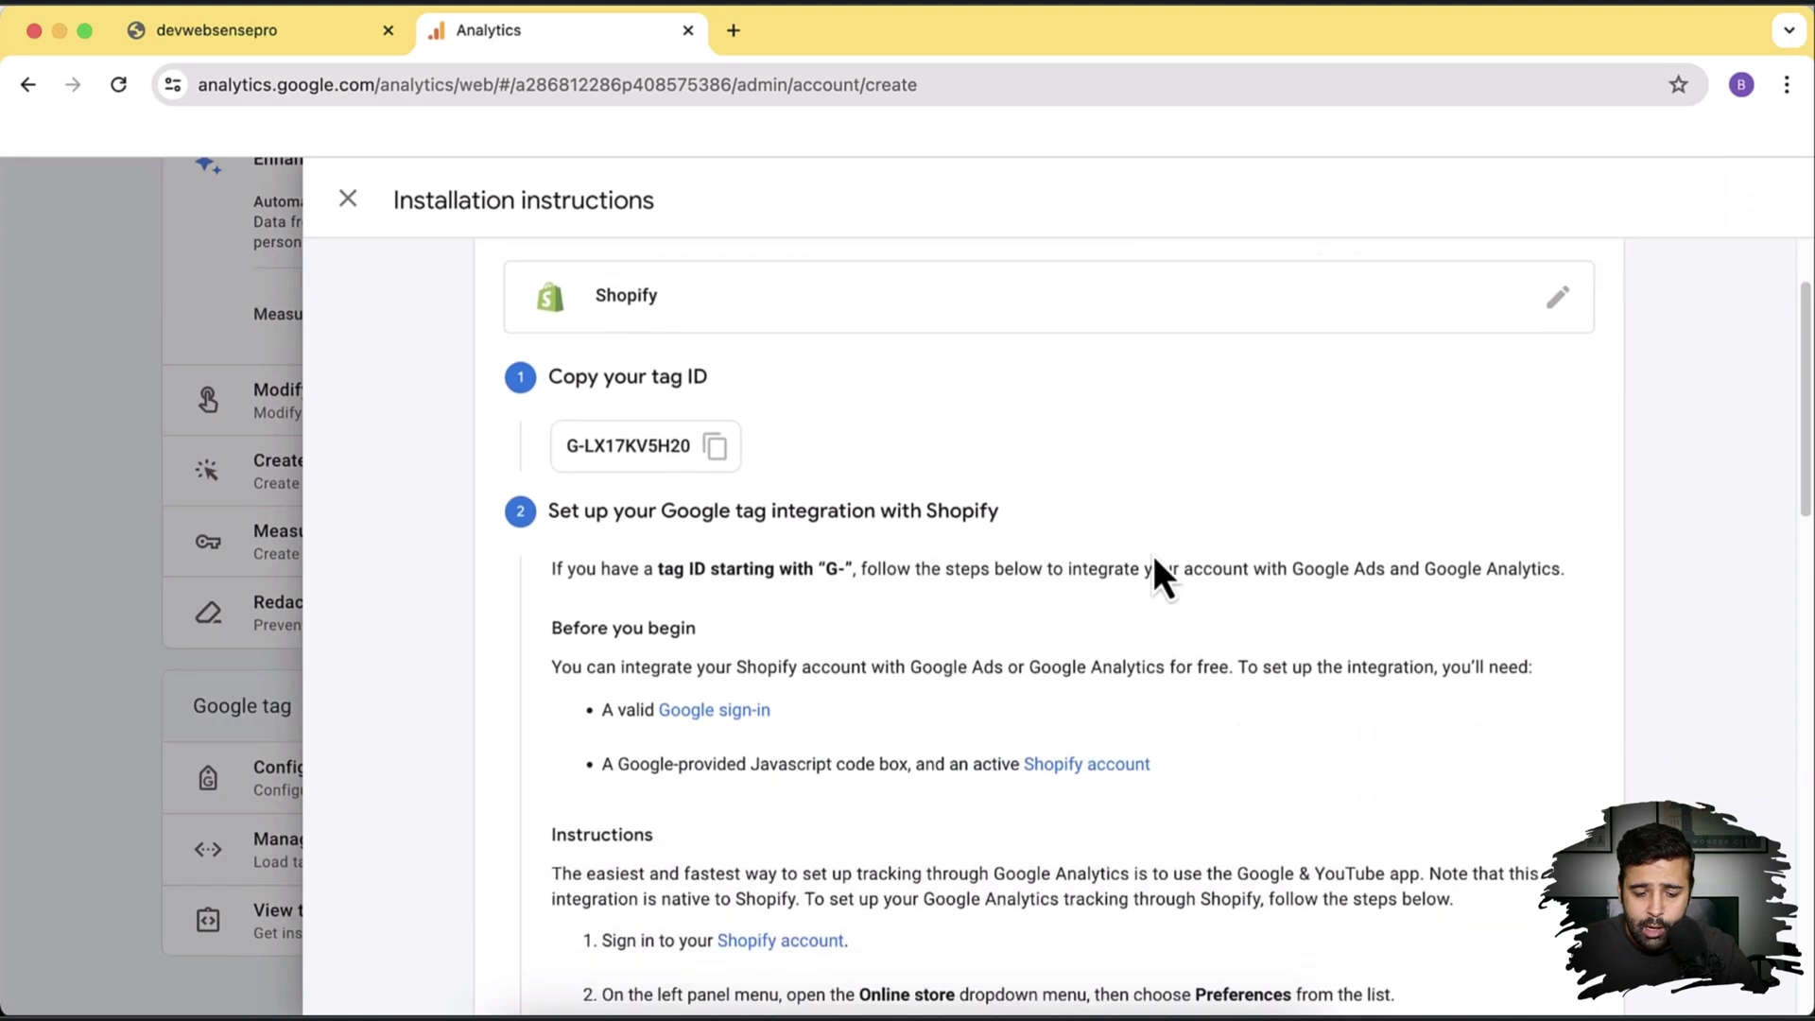
pyautogui.scroll(-1, 1140, 530)
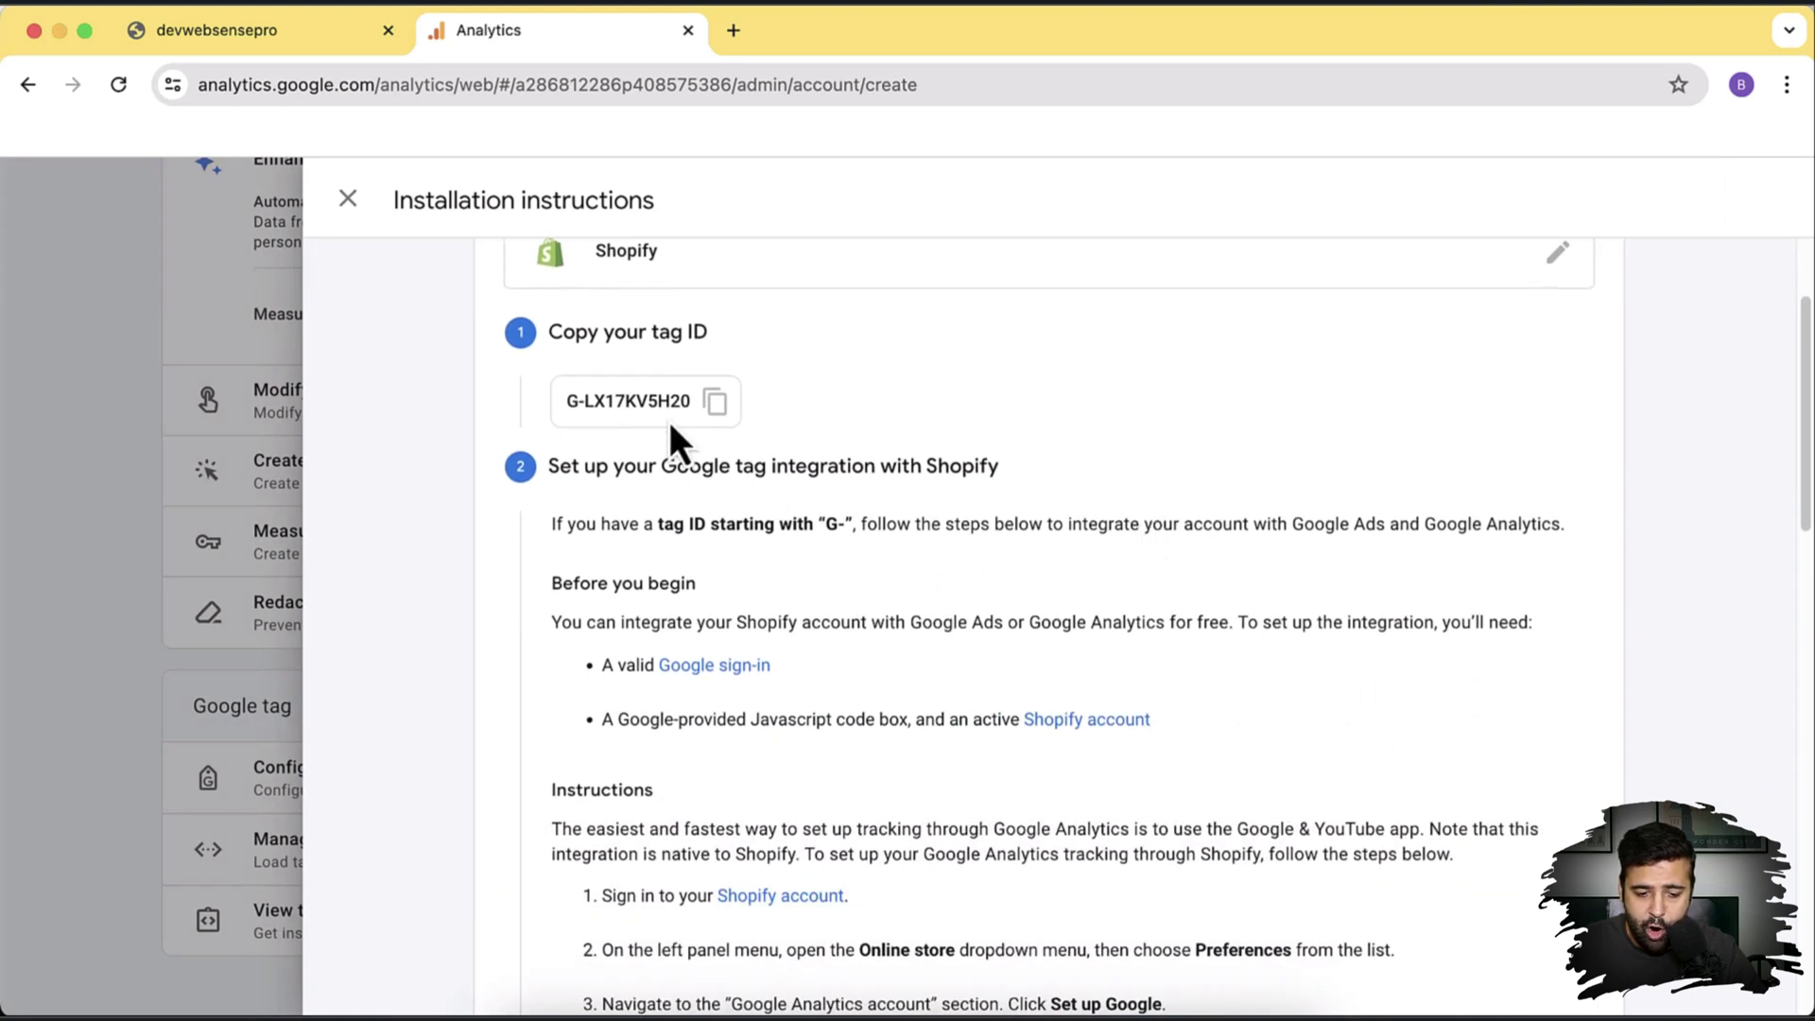
pyautogui.scroll(-6, 1051, 436)
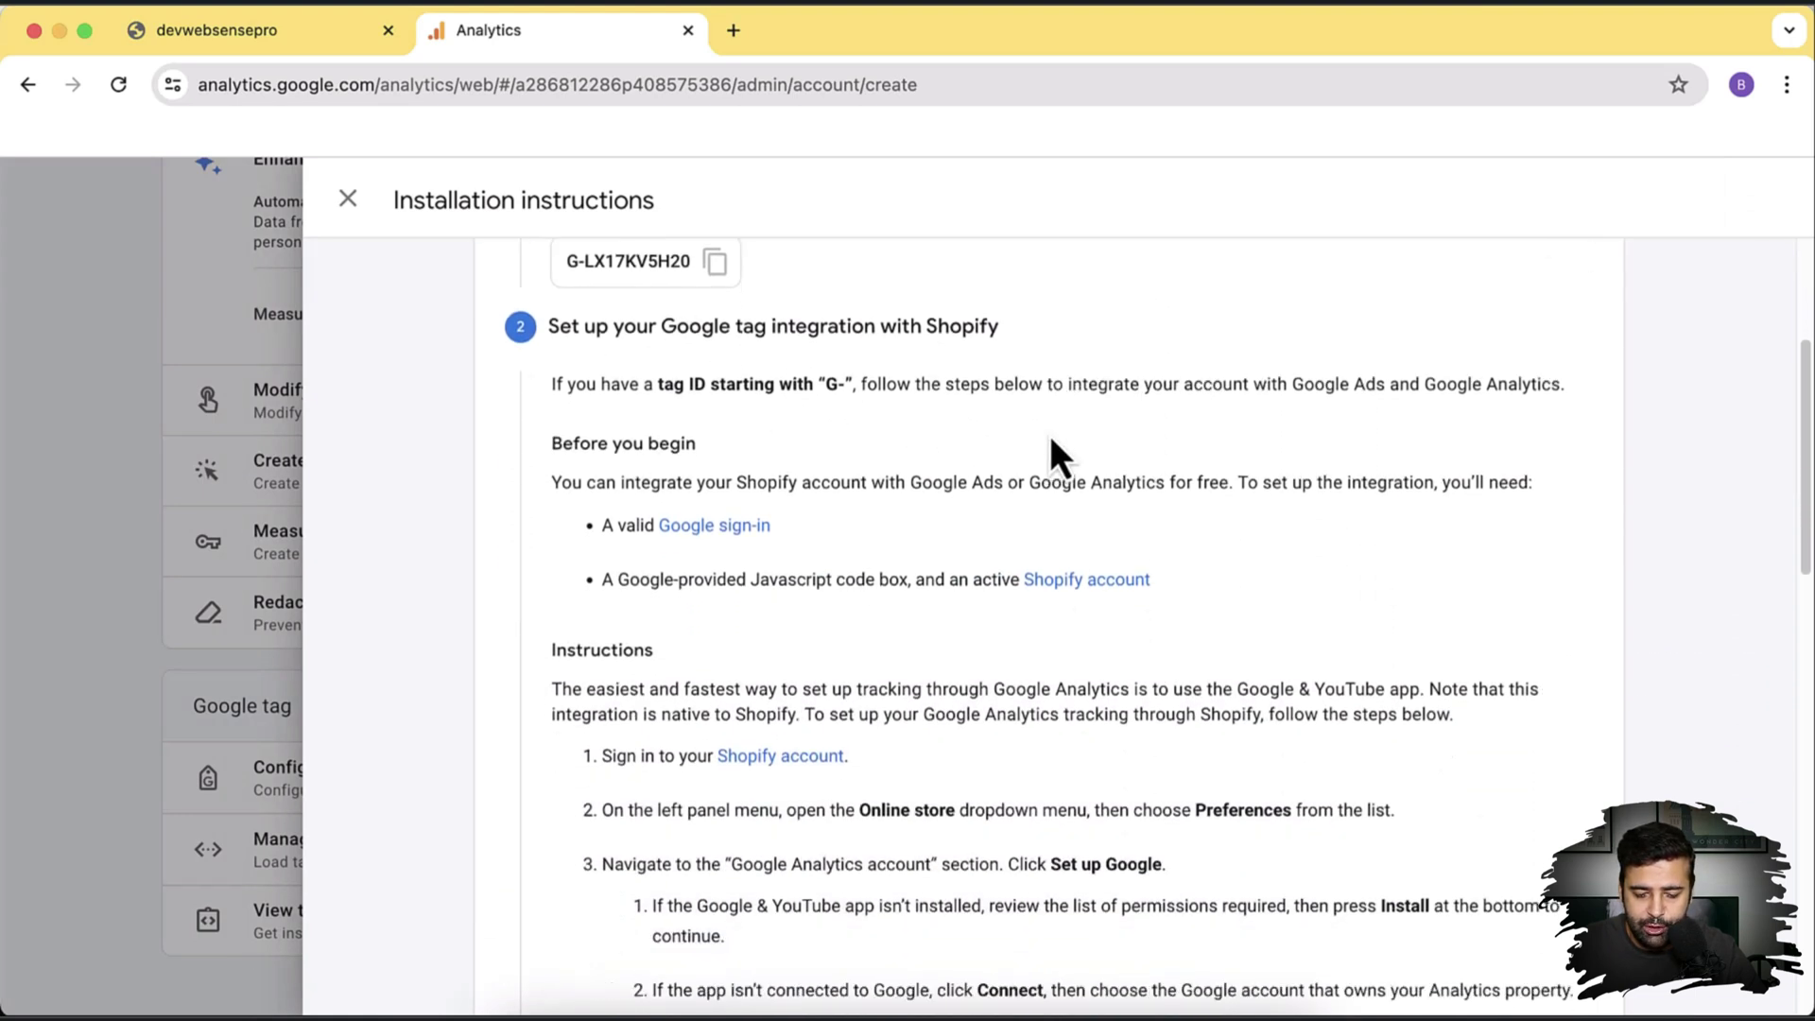
pyautogui.scroll(-10, 1055, 450)
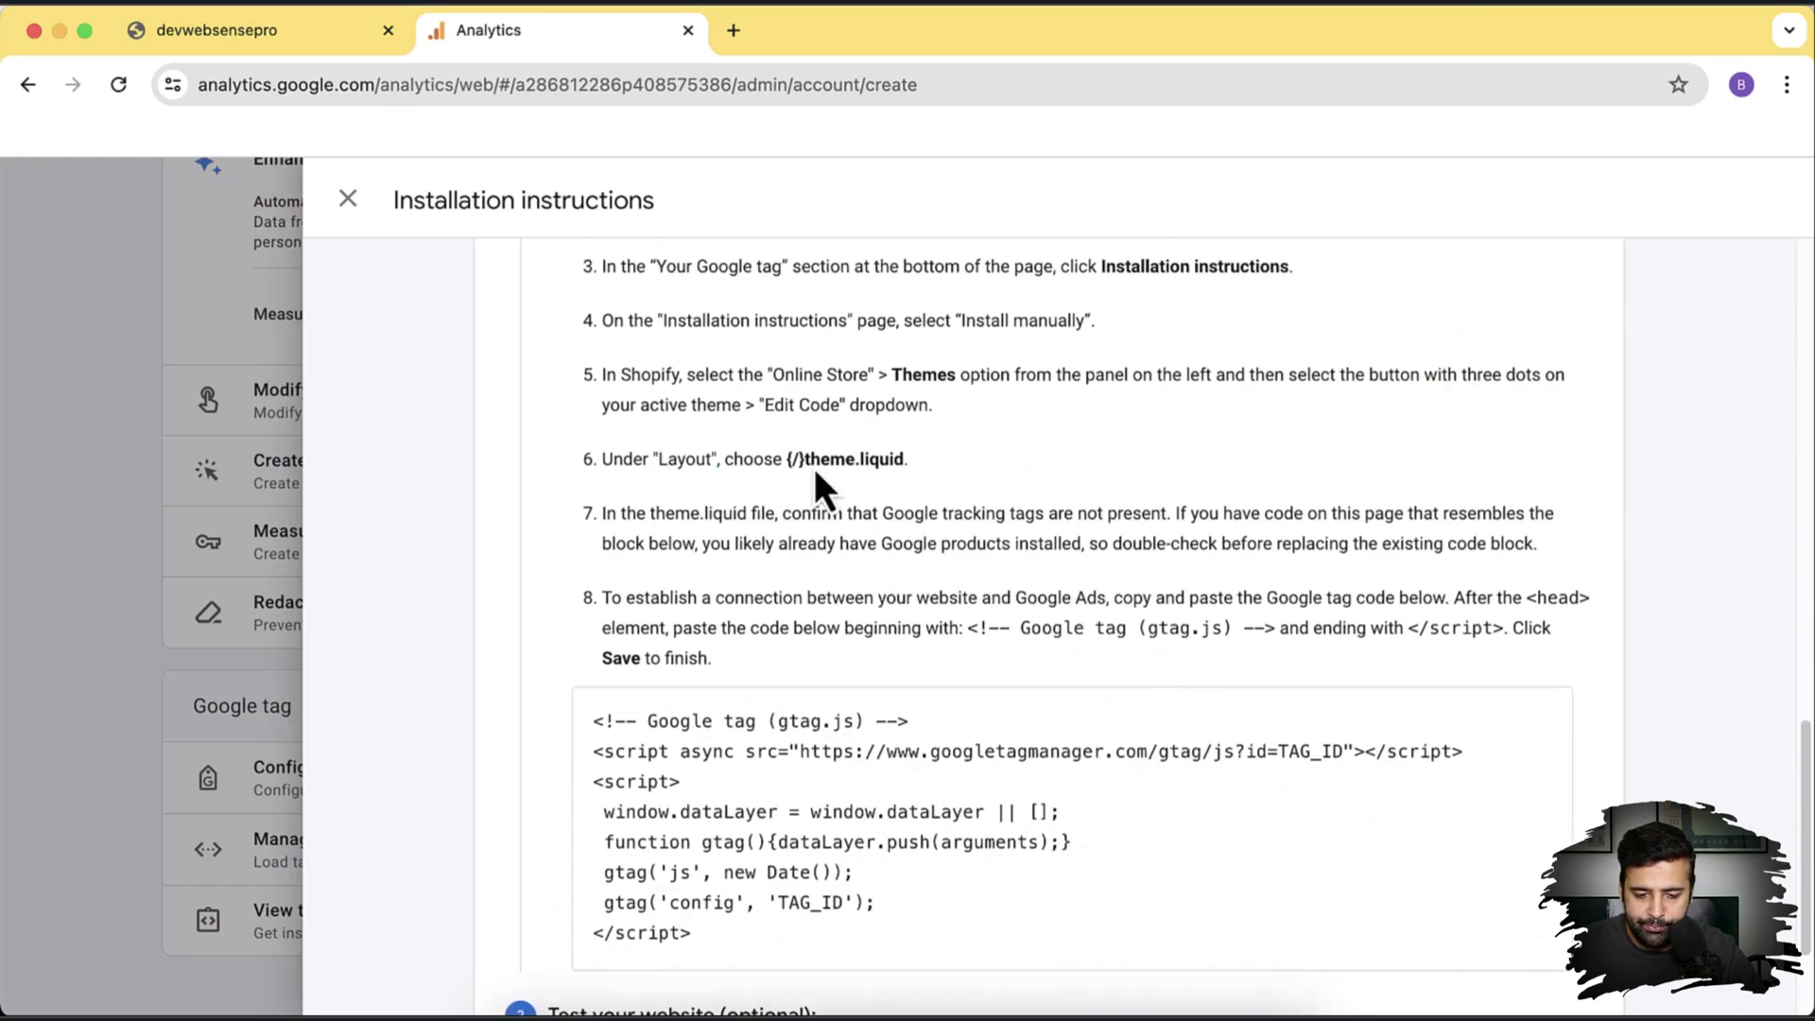
pyautogui.scroll(10, 1220, 620)
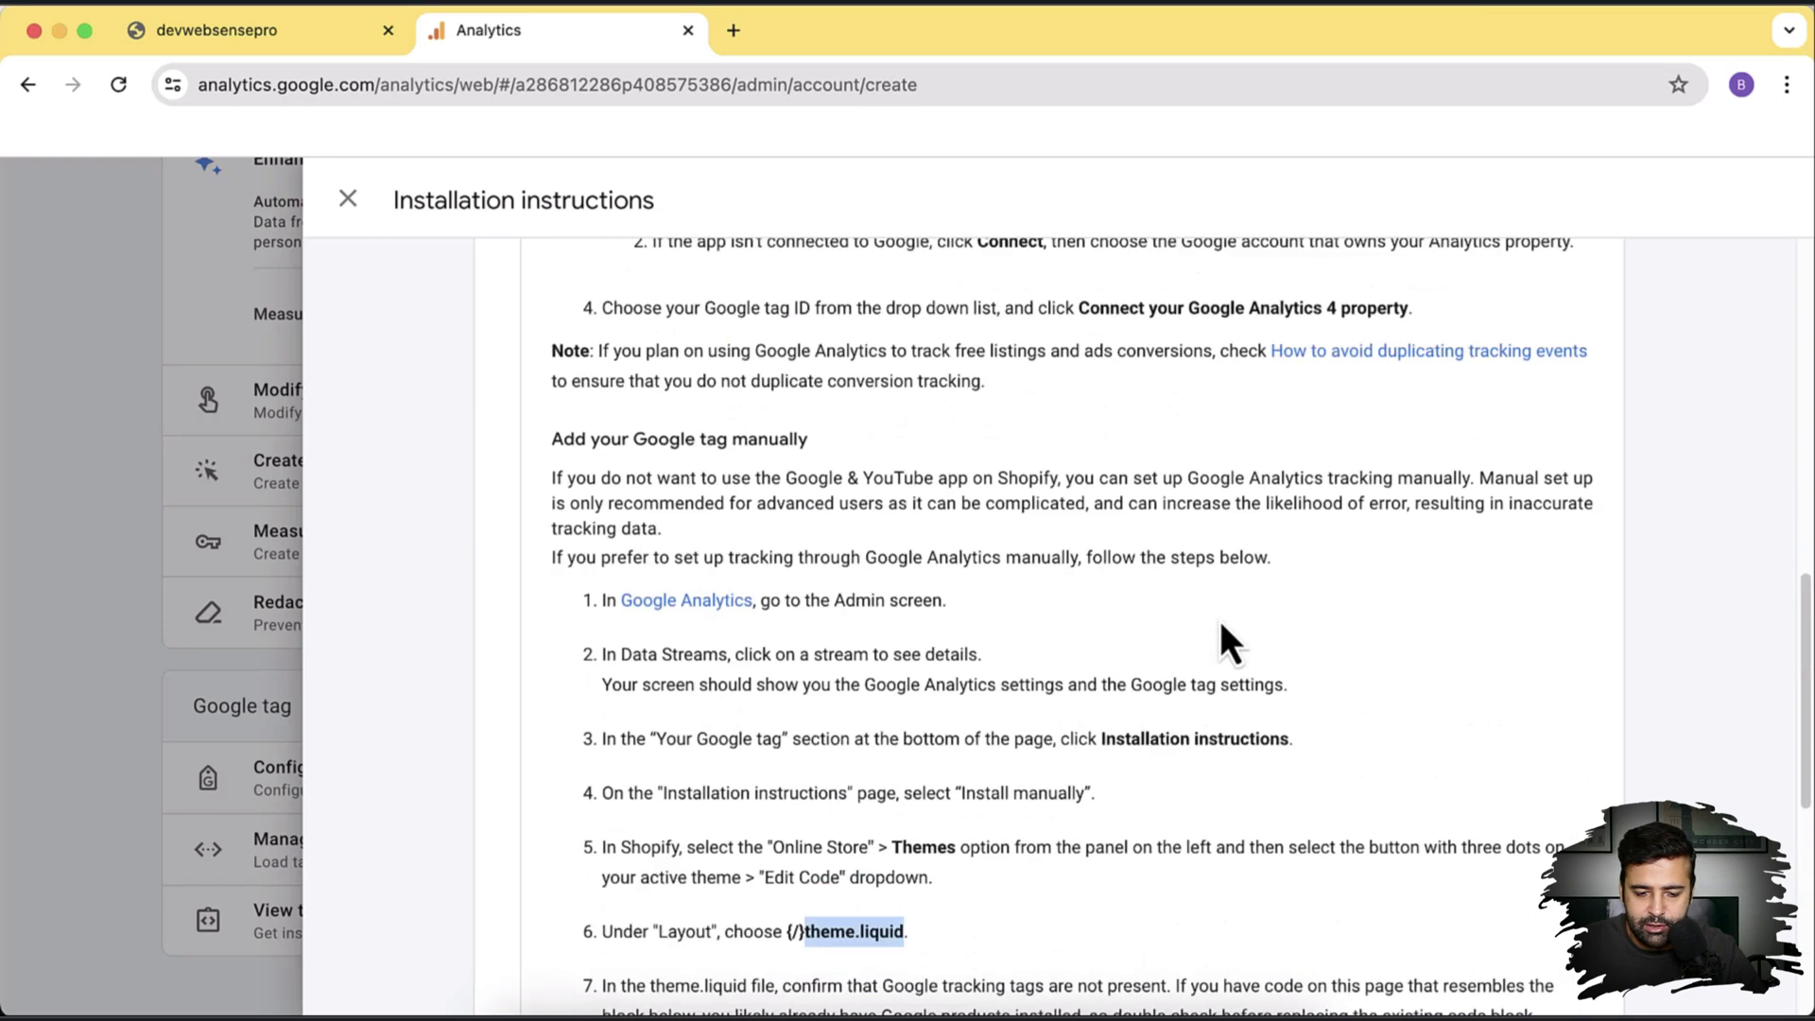
pyautogui.scroll(1, 1219, 624)
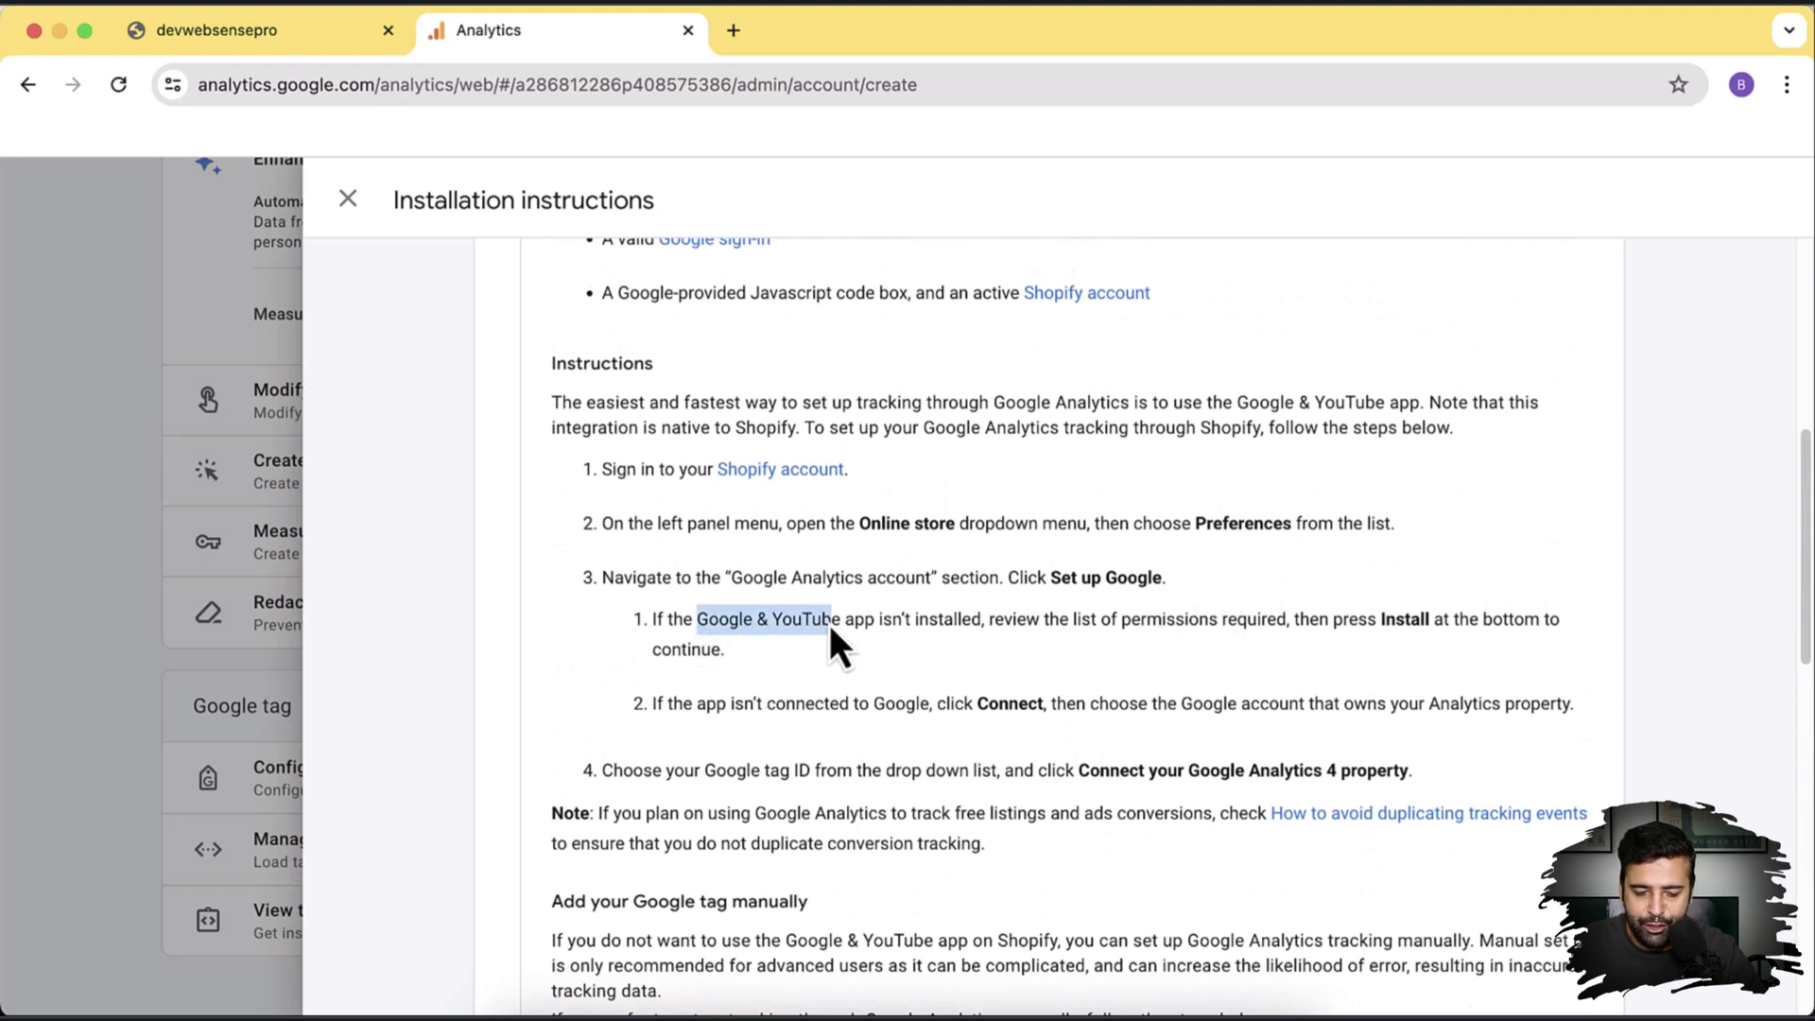
pyautogui.scroll(2, 908, 704)
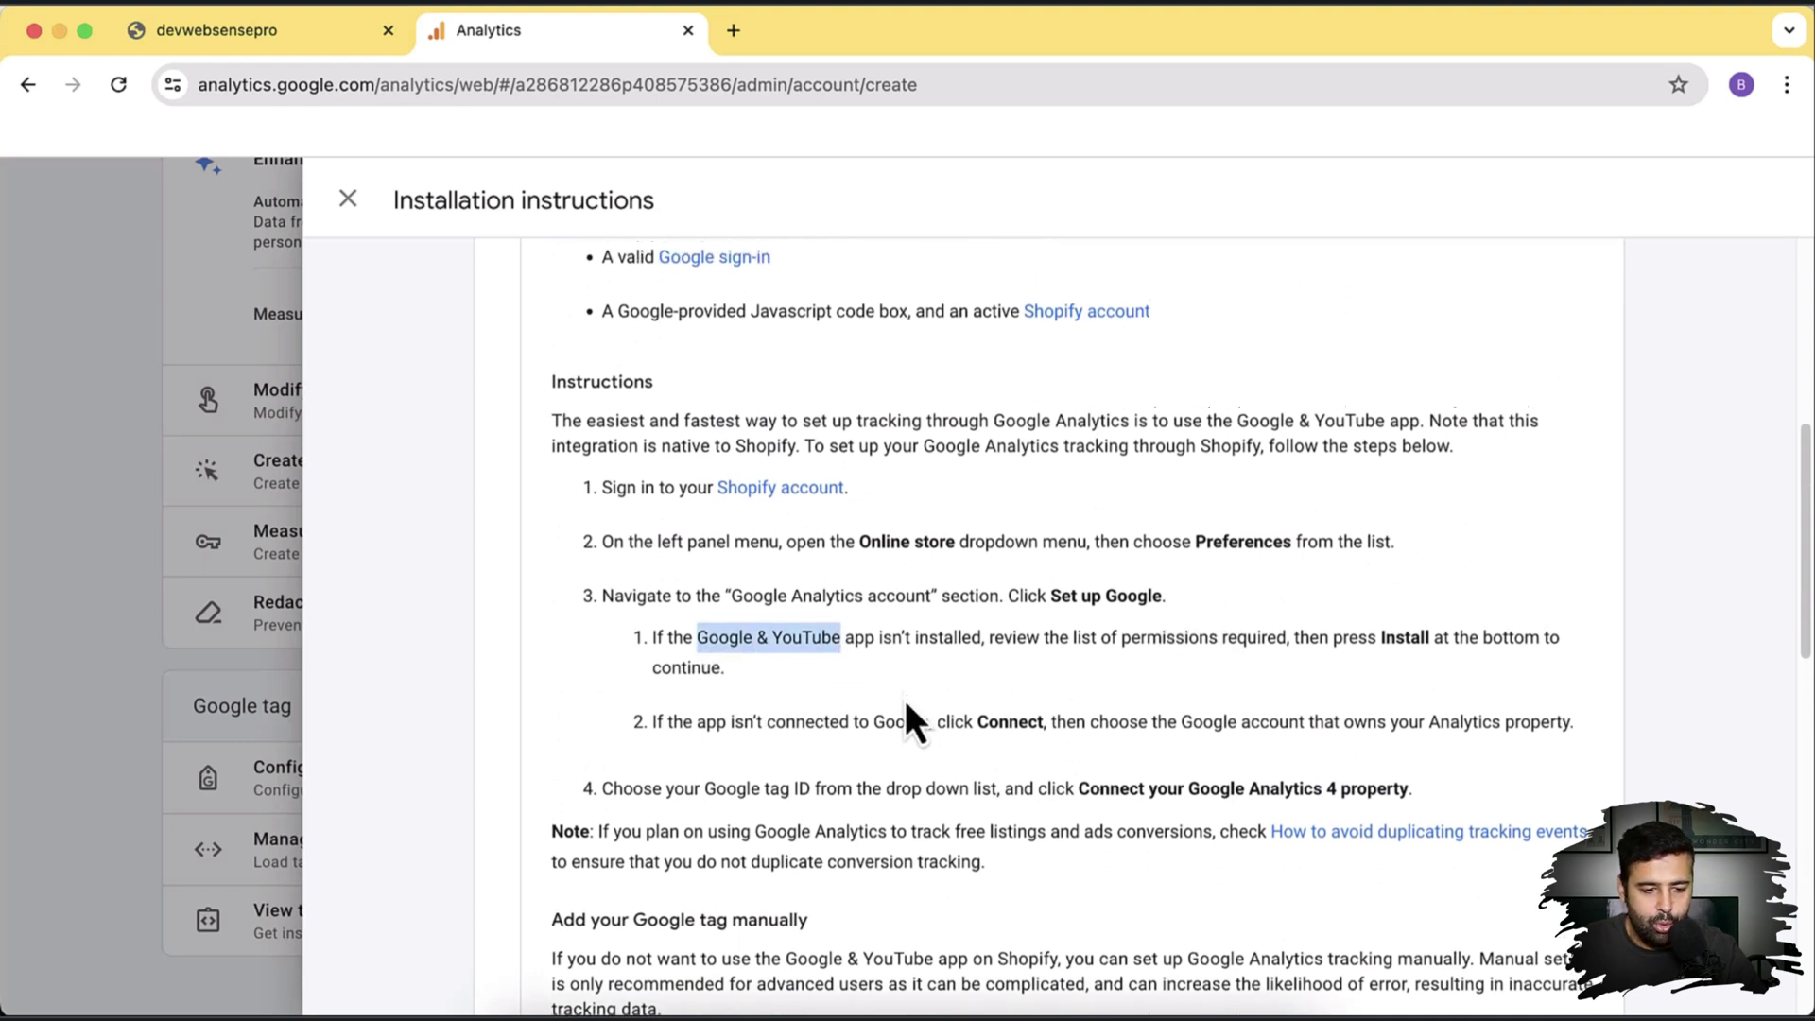
# Open the Shopify admin at devwebsensepro.myshopify.com/admin in a new browser tab placed beside the storefront tab.
pyautogui.click(317, 38)
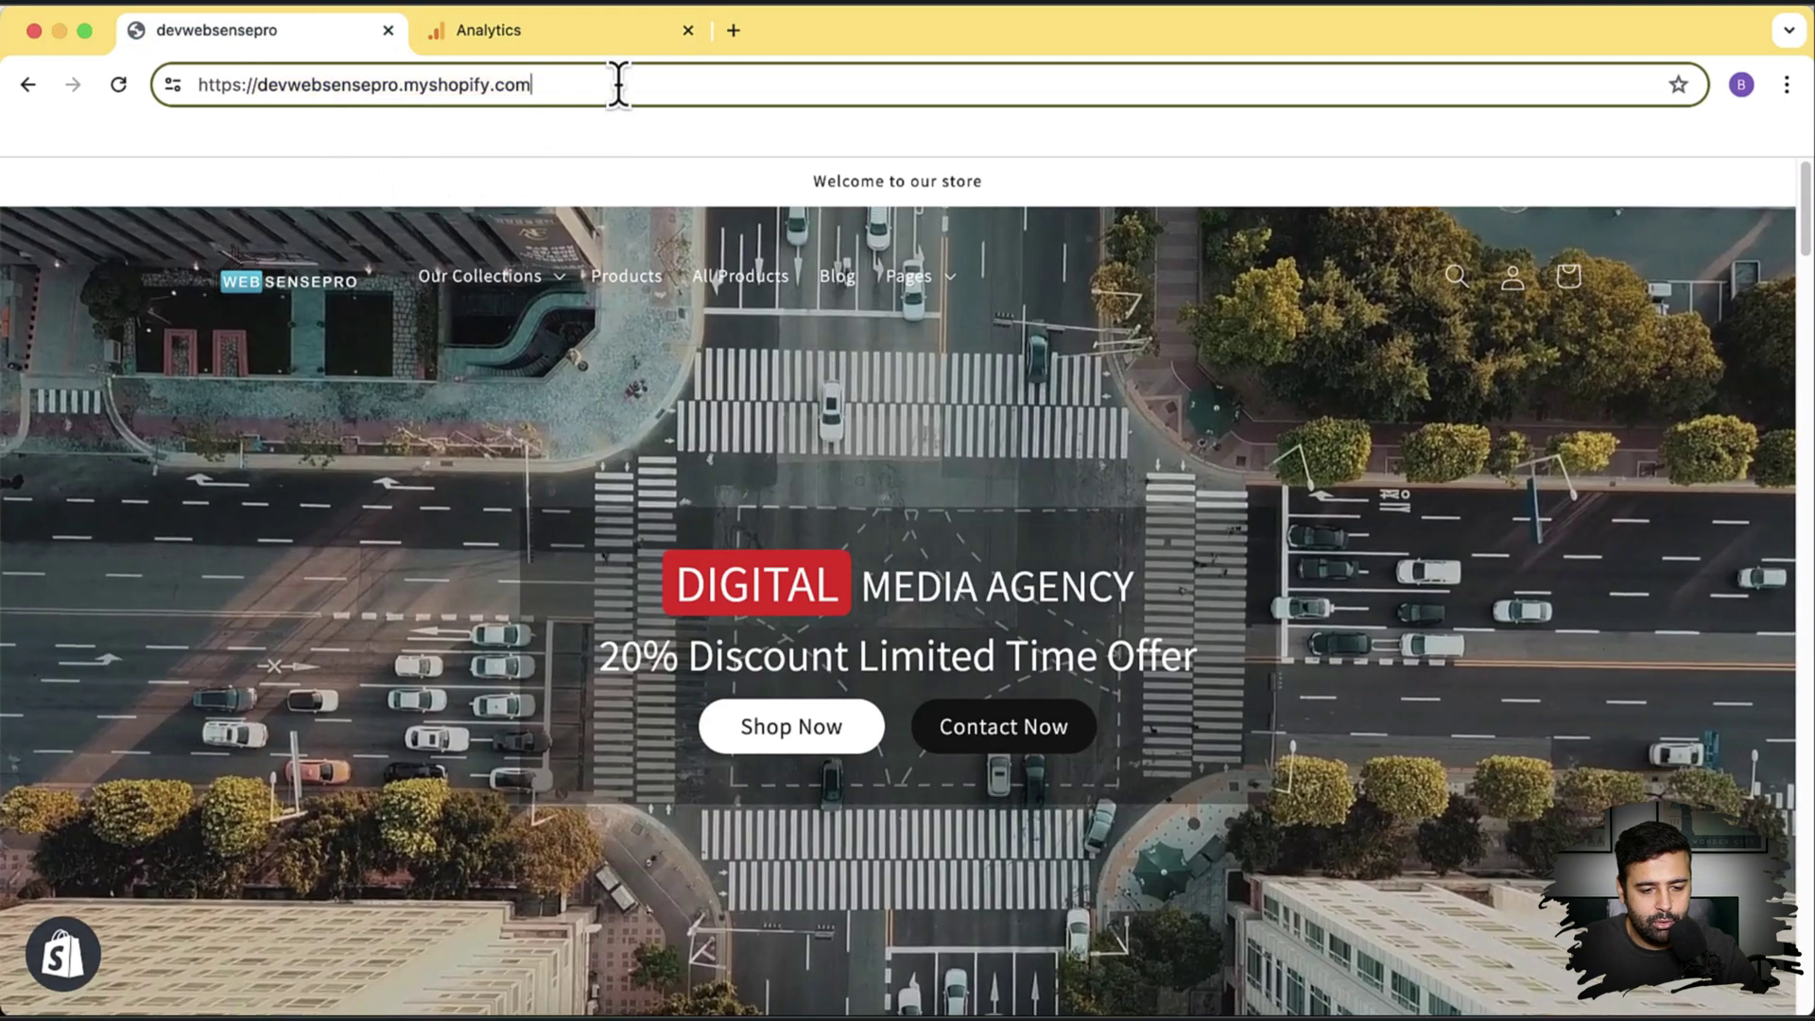
pyautogui.click(738, 39)
pyautogui.moveTo(787, 43); pyautogui.dragTo(535, 30)
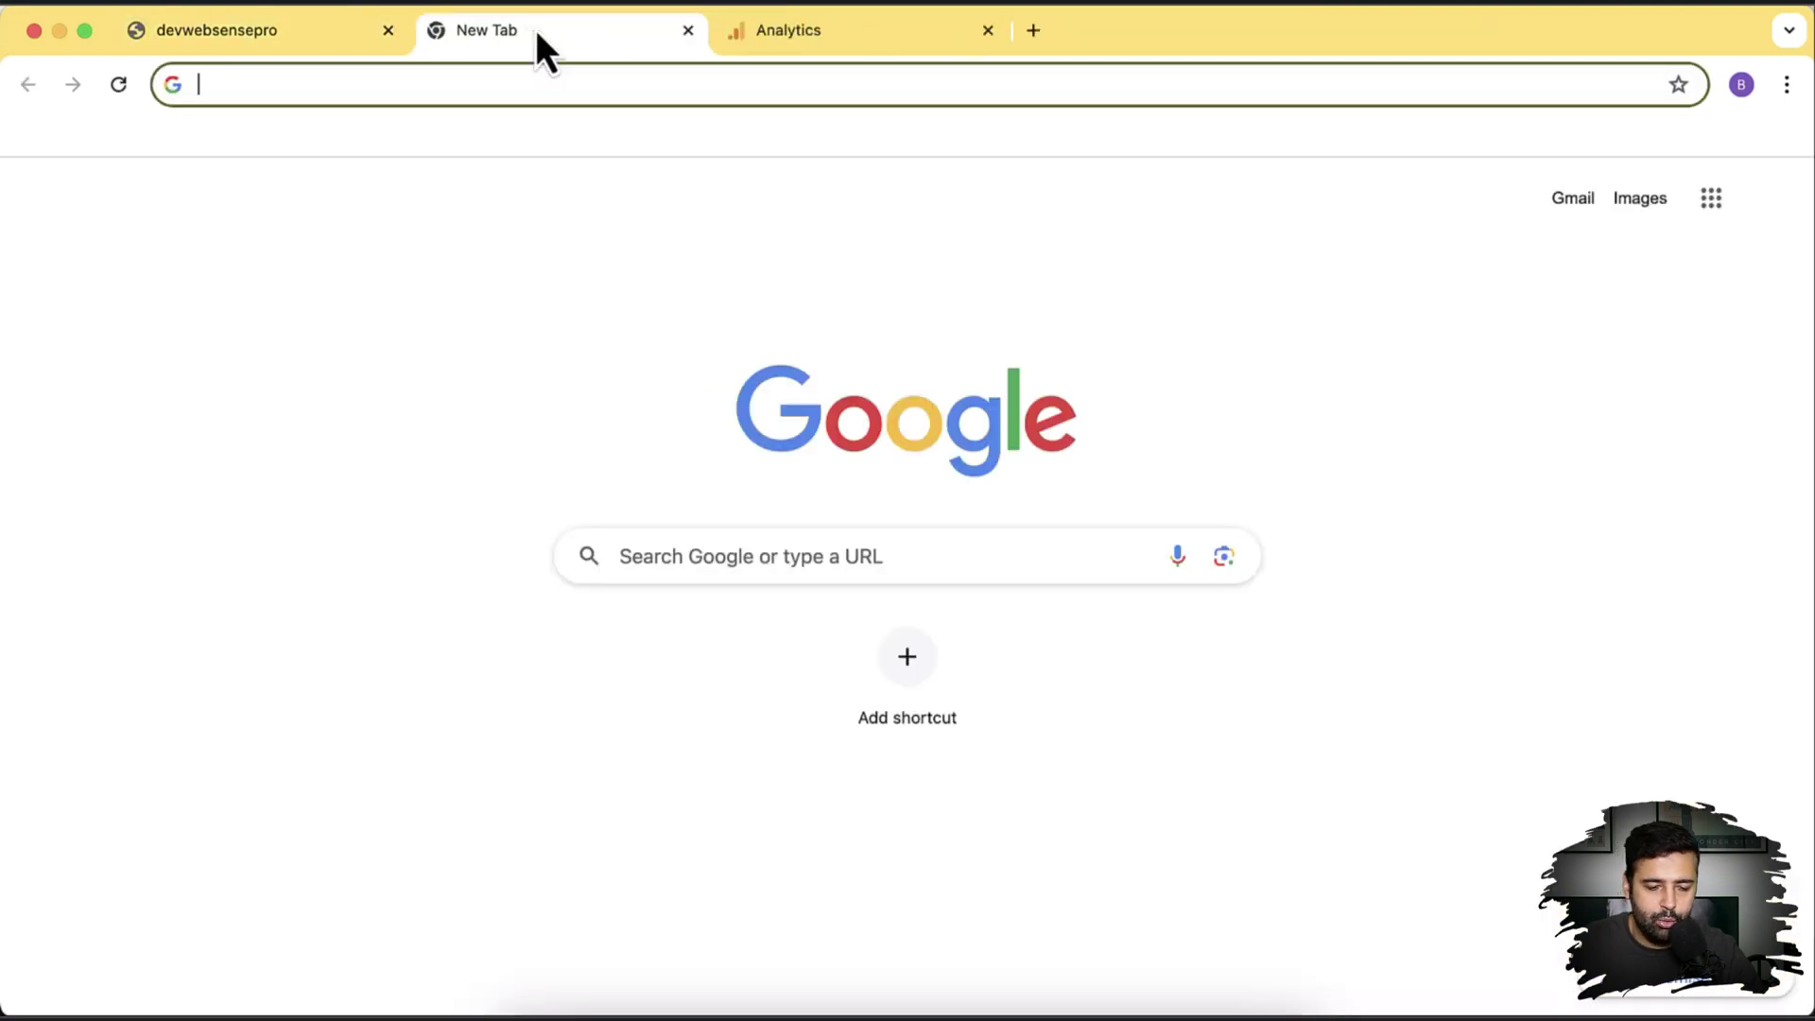
pyautogui.write('https://devwebsensepro.myshopify.com/')
pyautogui.write('admin')
pyautogui.press('Return')
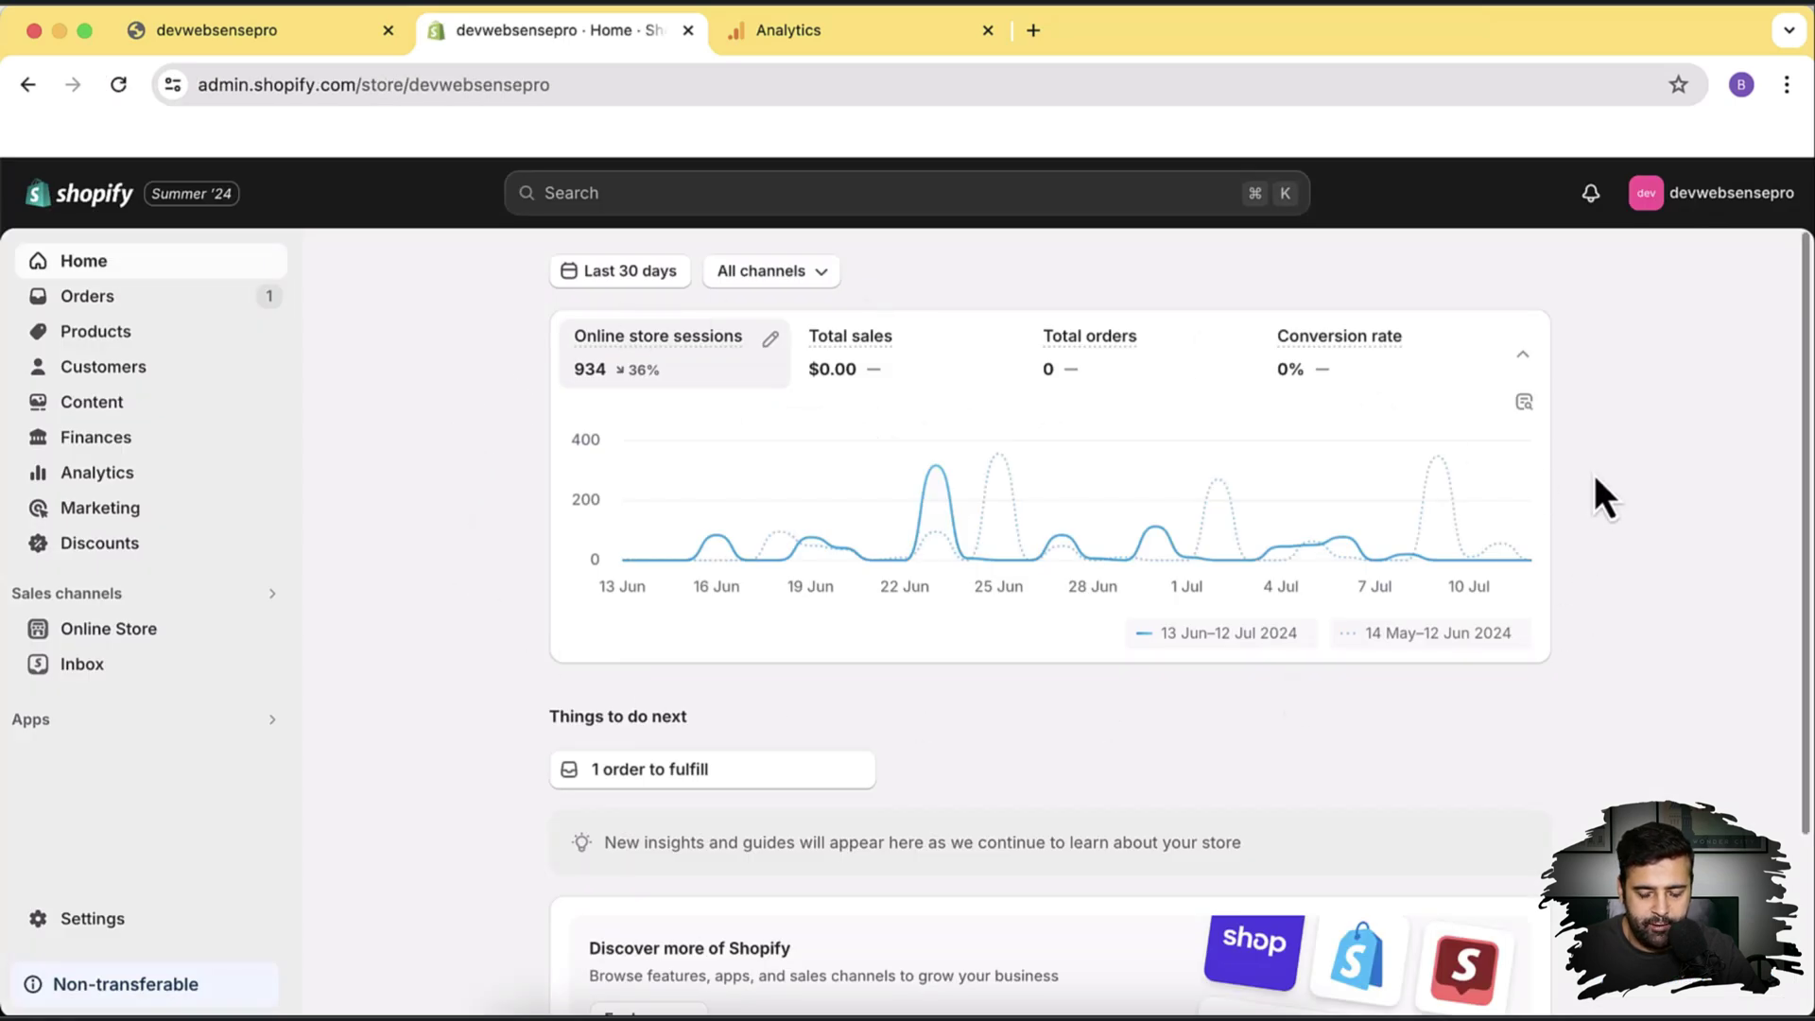
pyautogui.scroll(-3, 1603, 484)
pyautogui.scroll(3, 1603, 484)
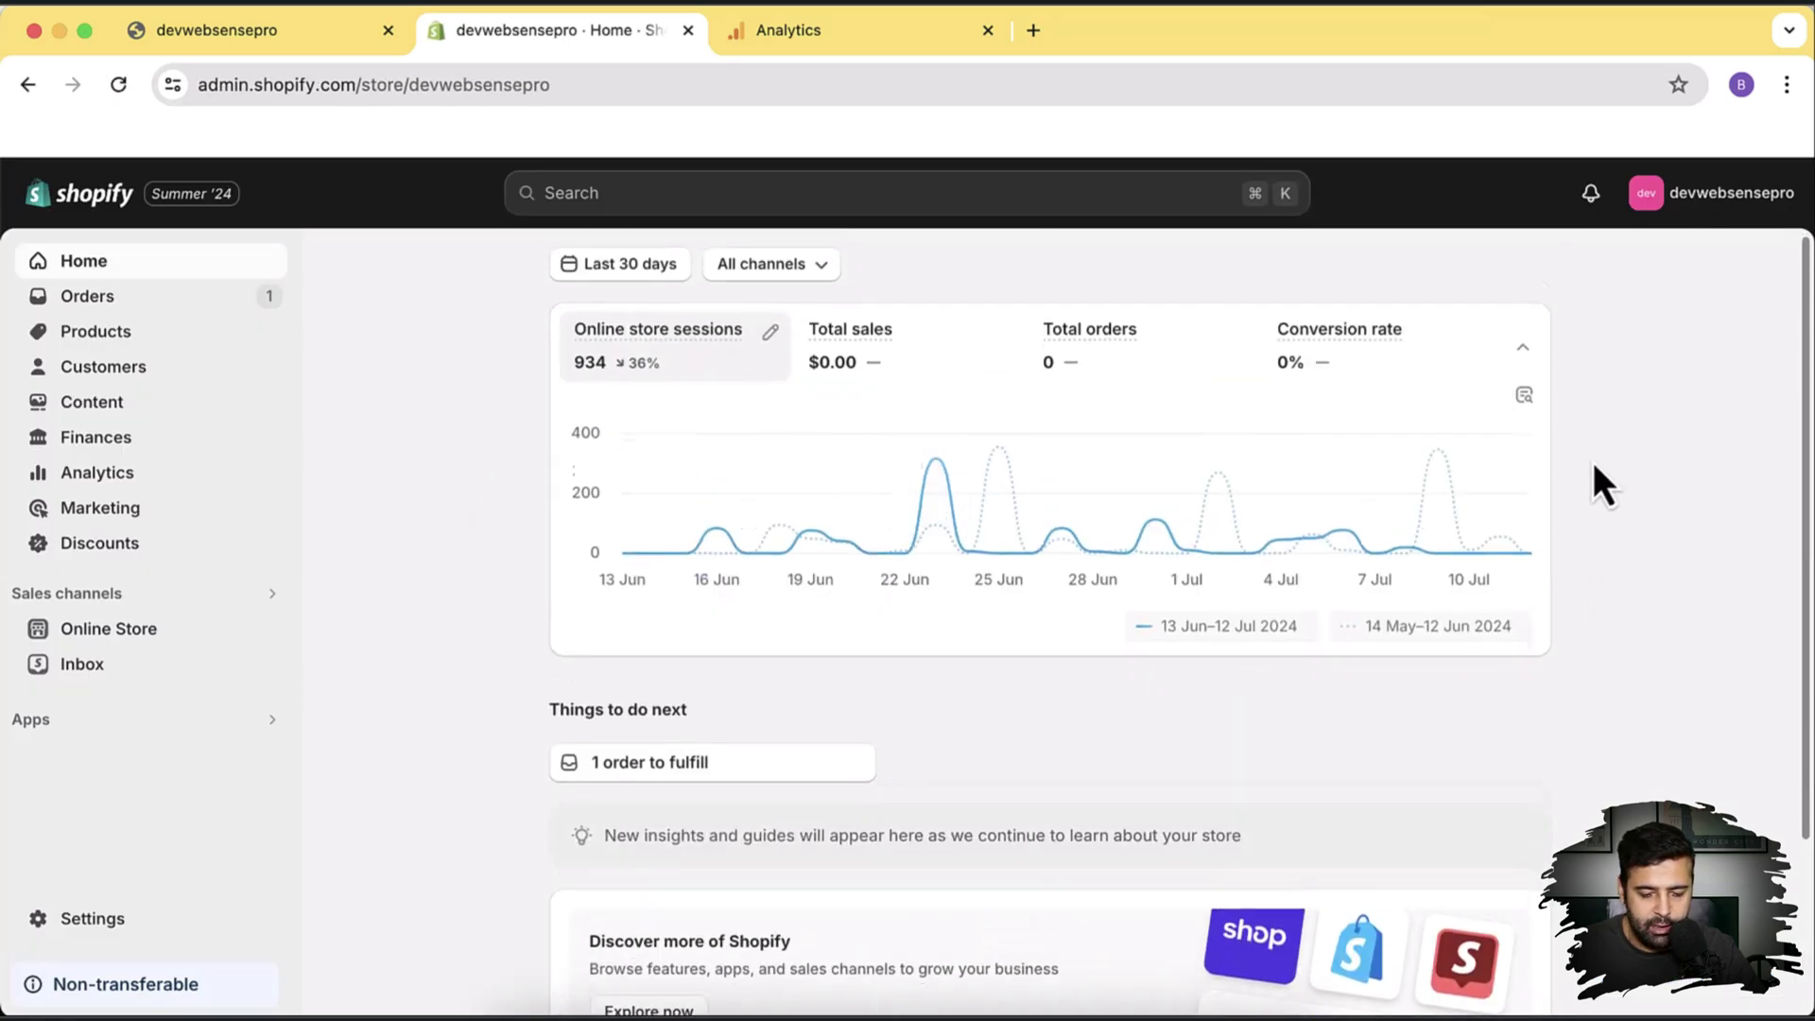
# Recheck the required app in the installation instructions and search the Shopify admin's apps for "google and youtube".
pyautogui.click(759, 38)
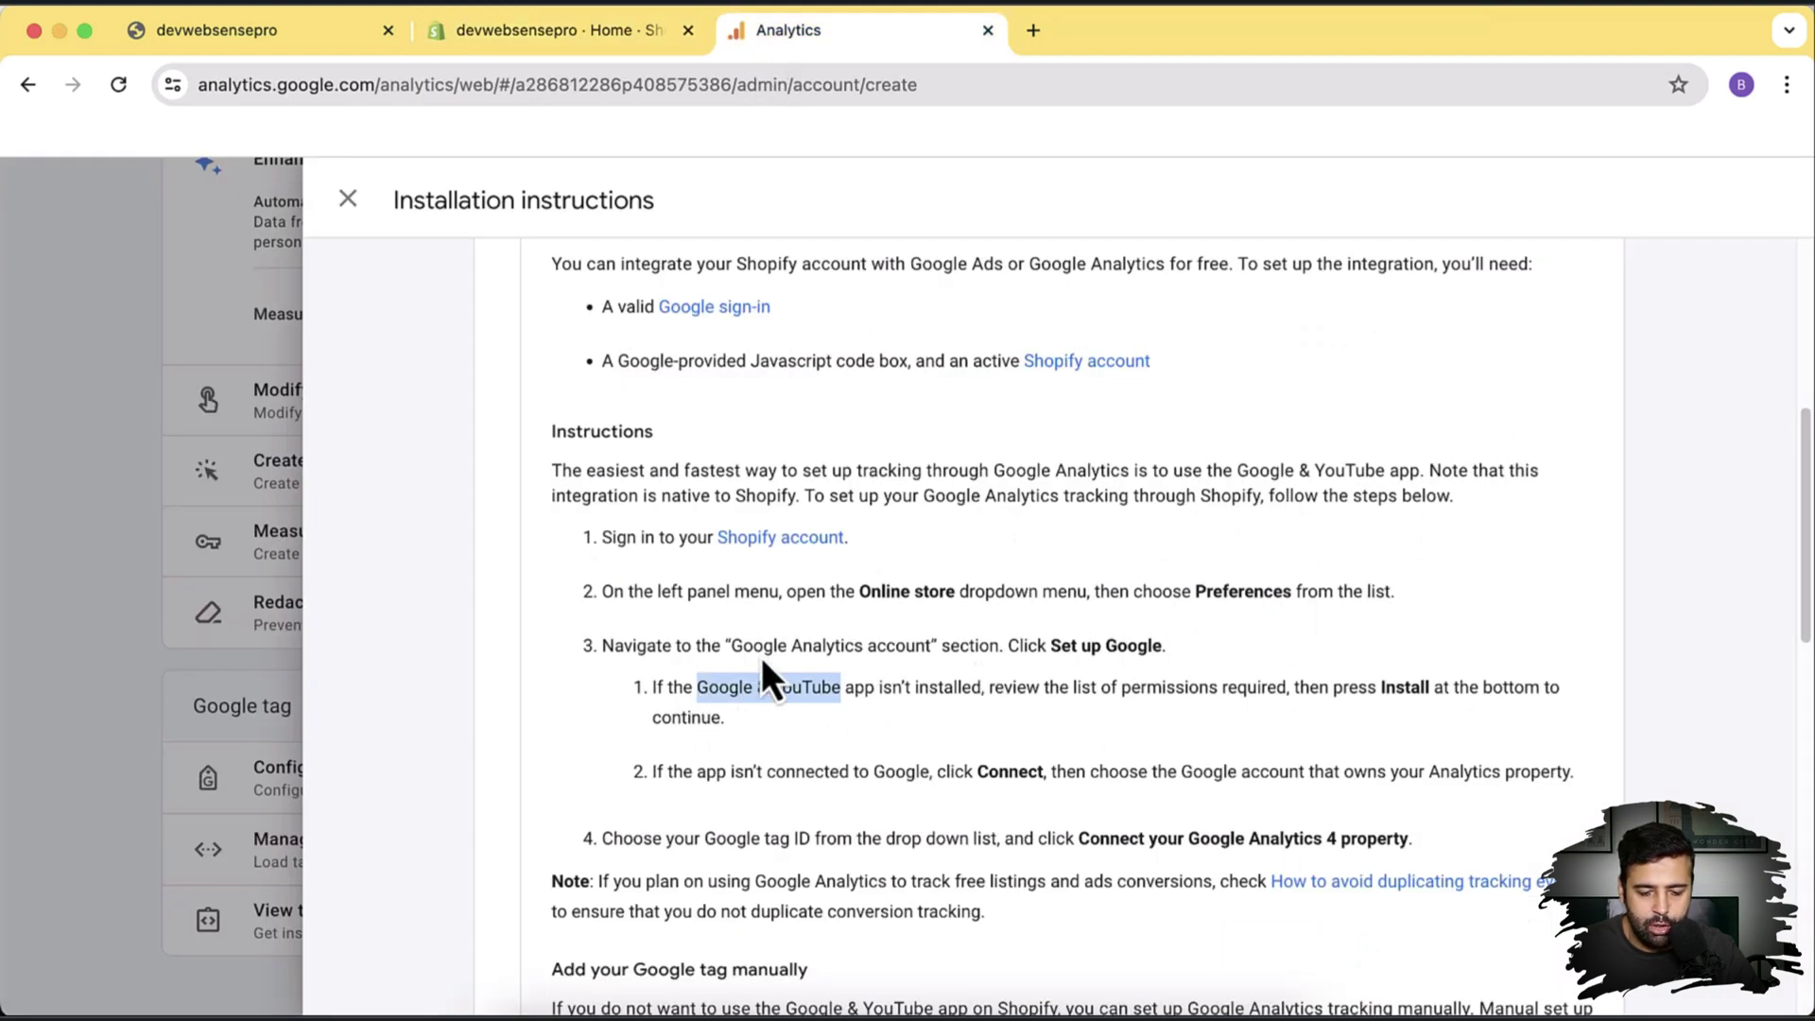
pyautogui.click(553, 38)
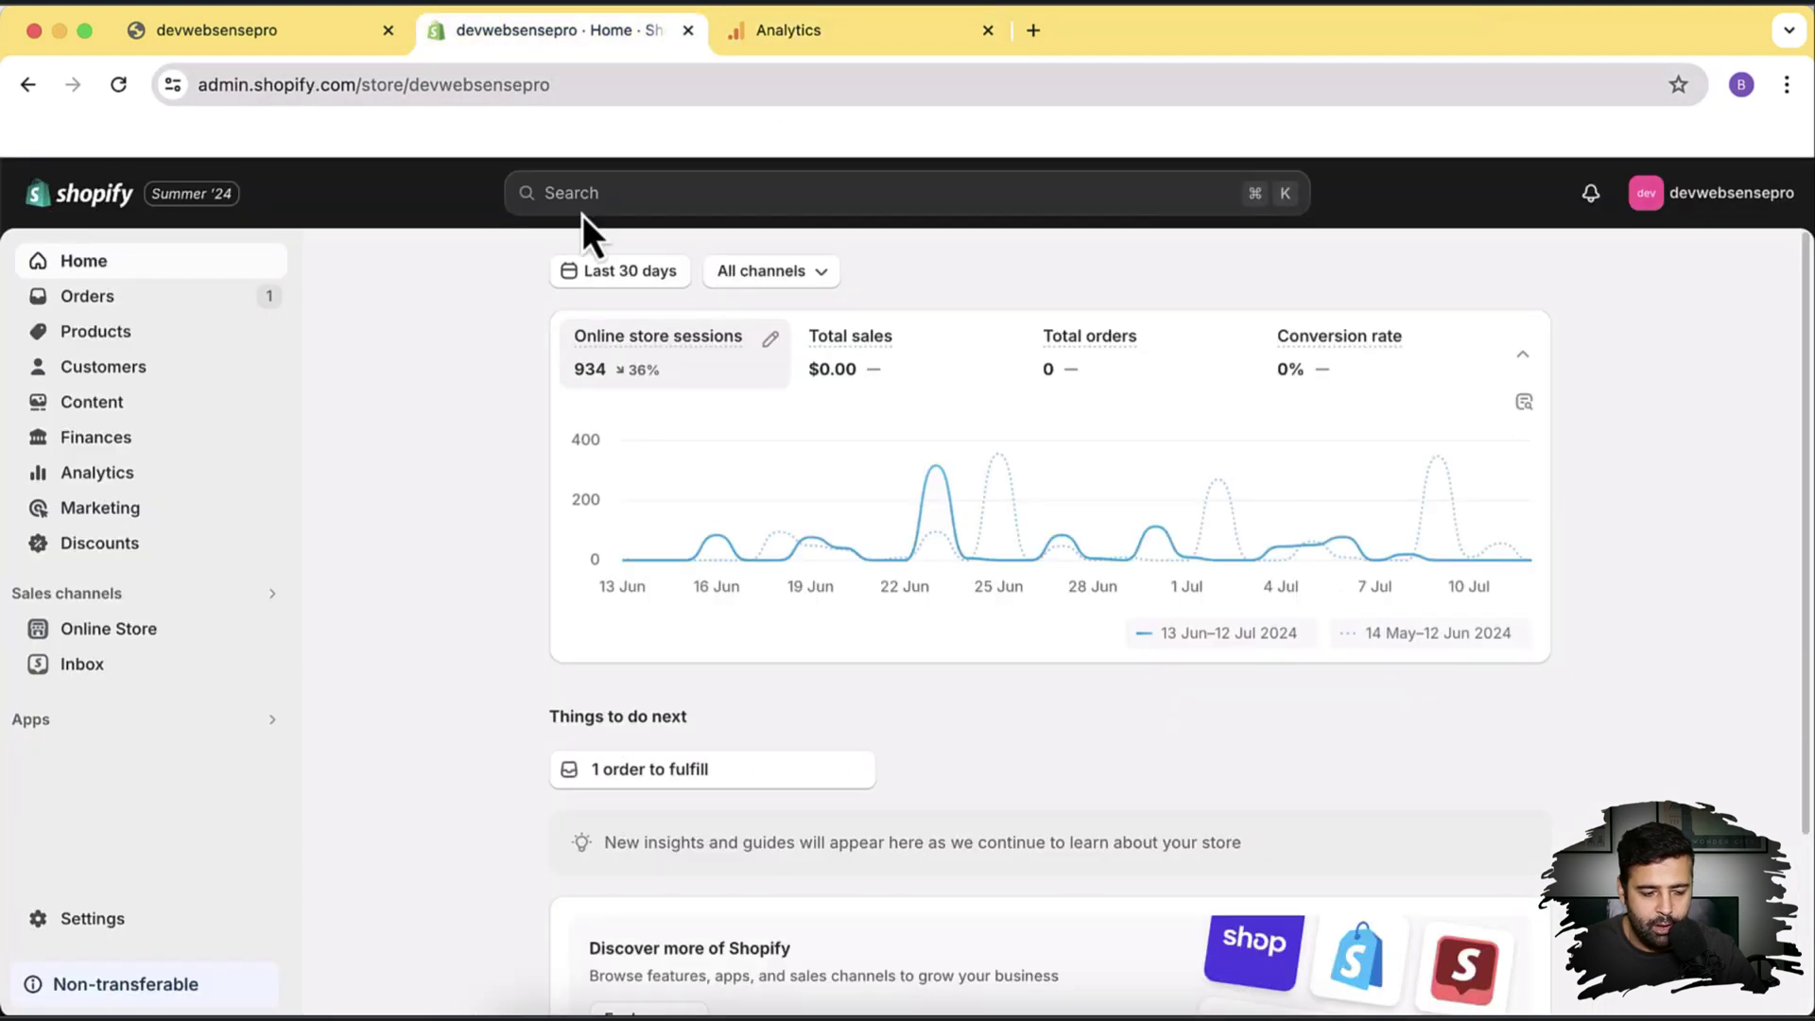
pyautogui.click(208, 734)
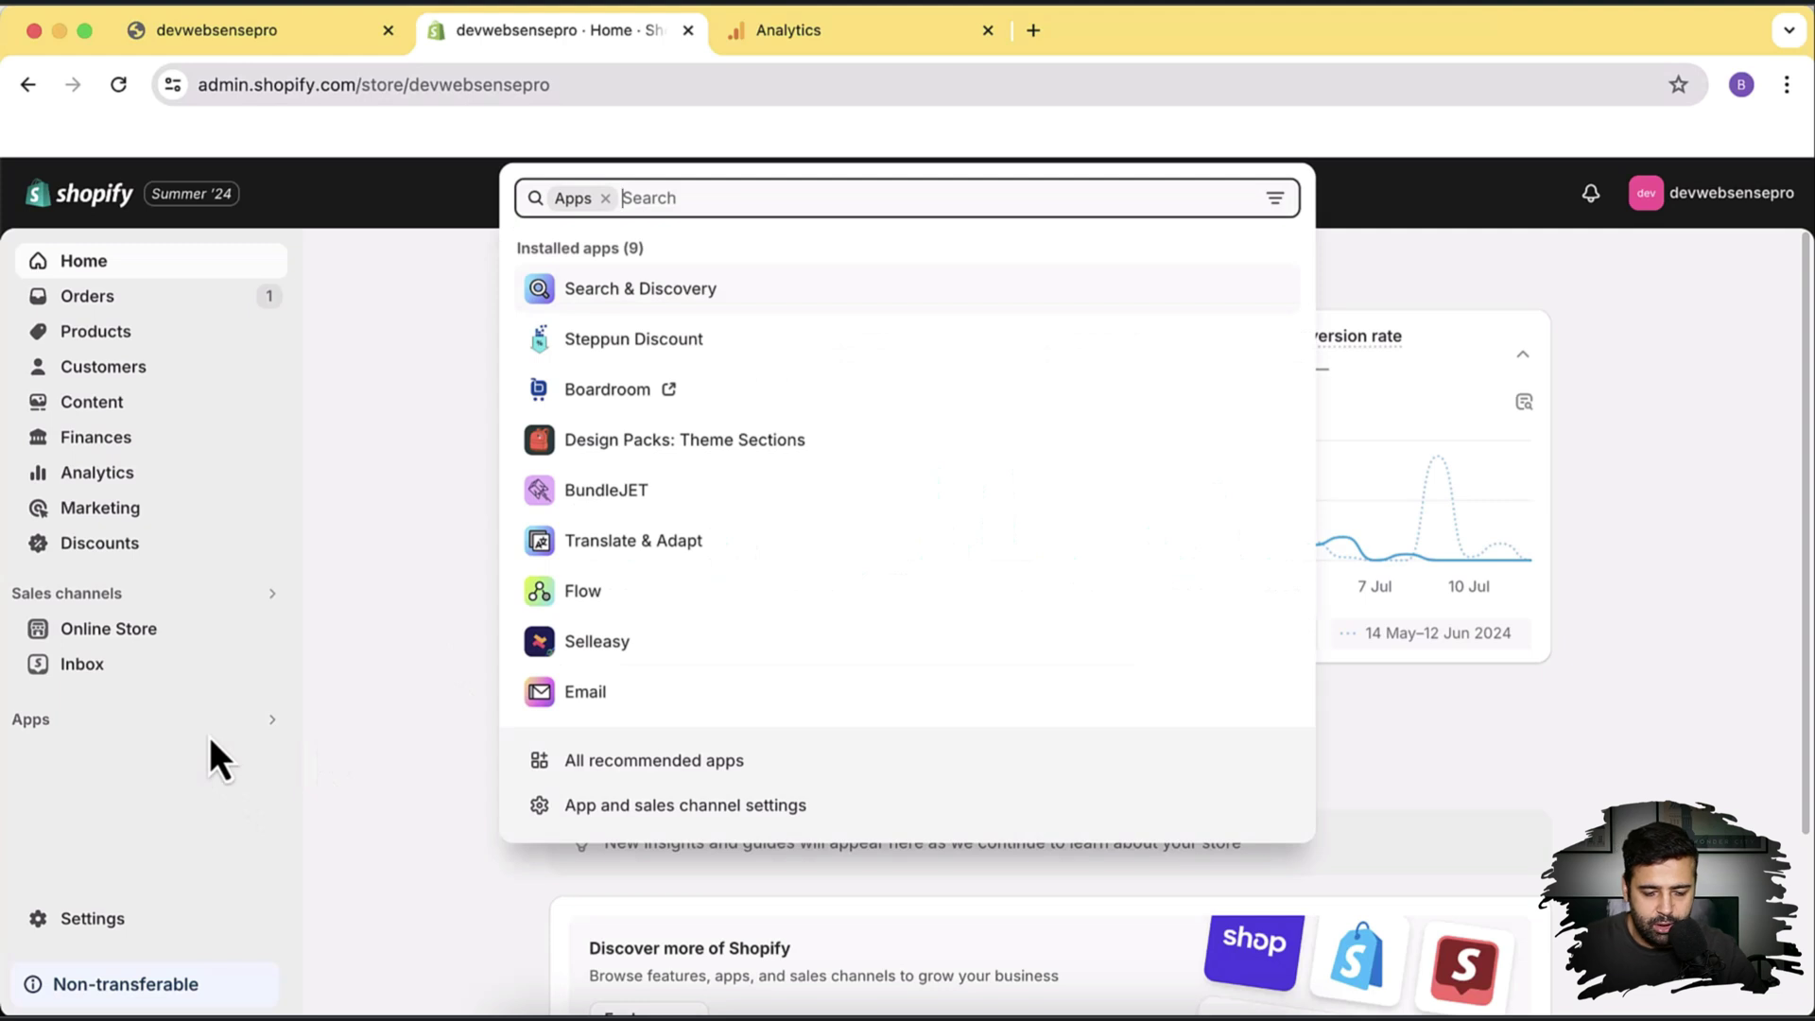
pyautogui.write('google and ')
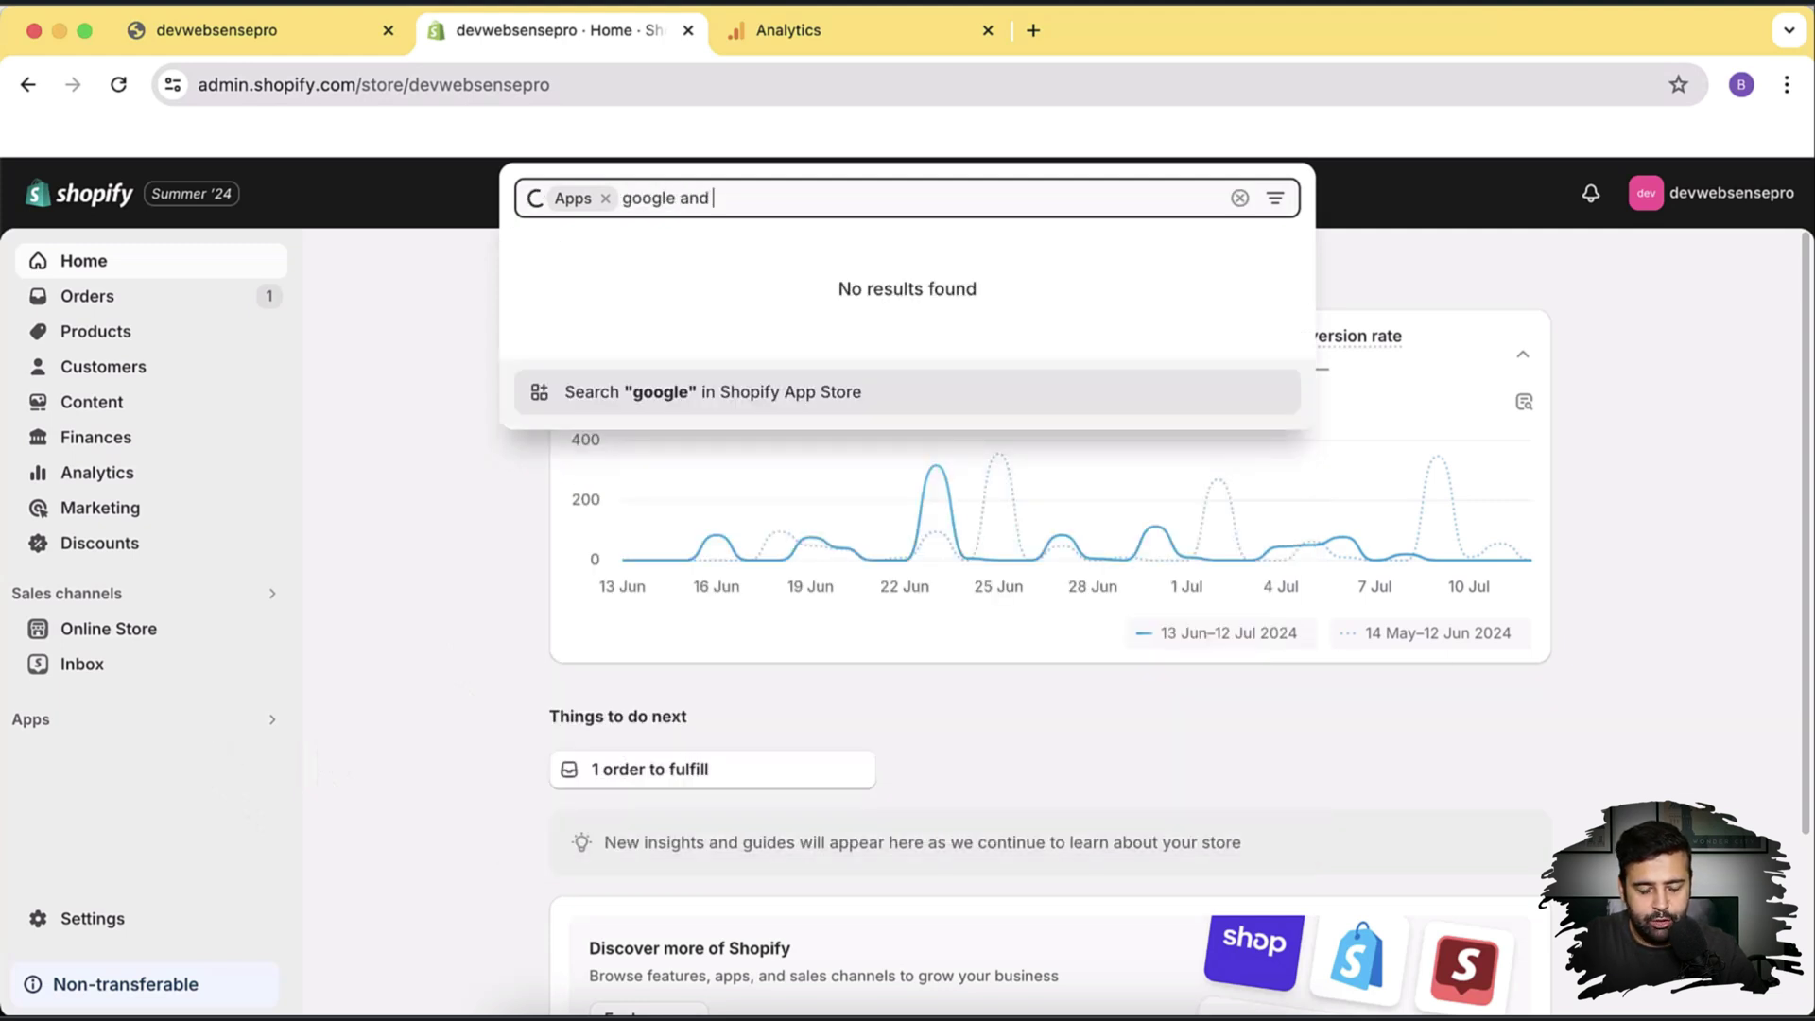
pyautogui.write('youtube')
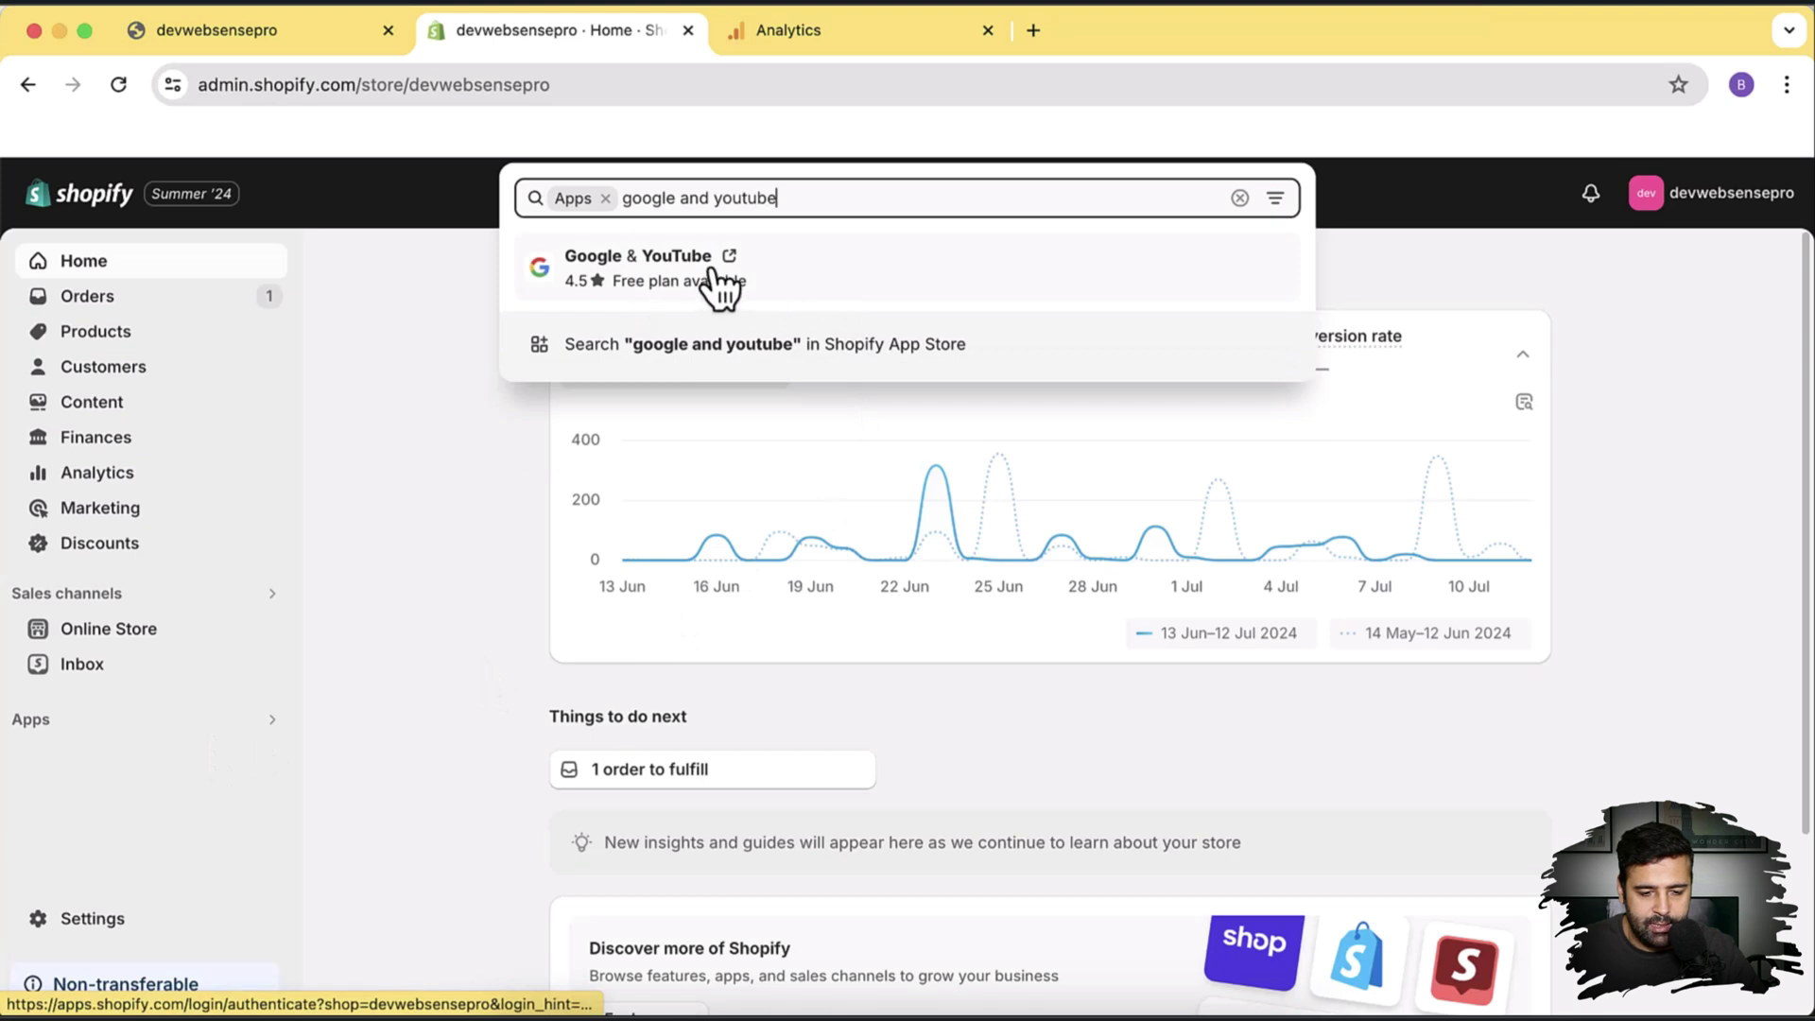
# Open the Google & YouTube listing in the Shopify App Store and install the app on the store.
pyautogui.click(790, 272)
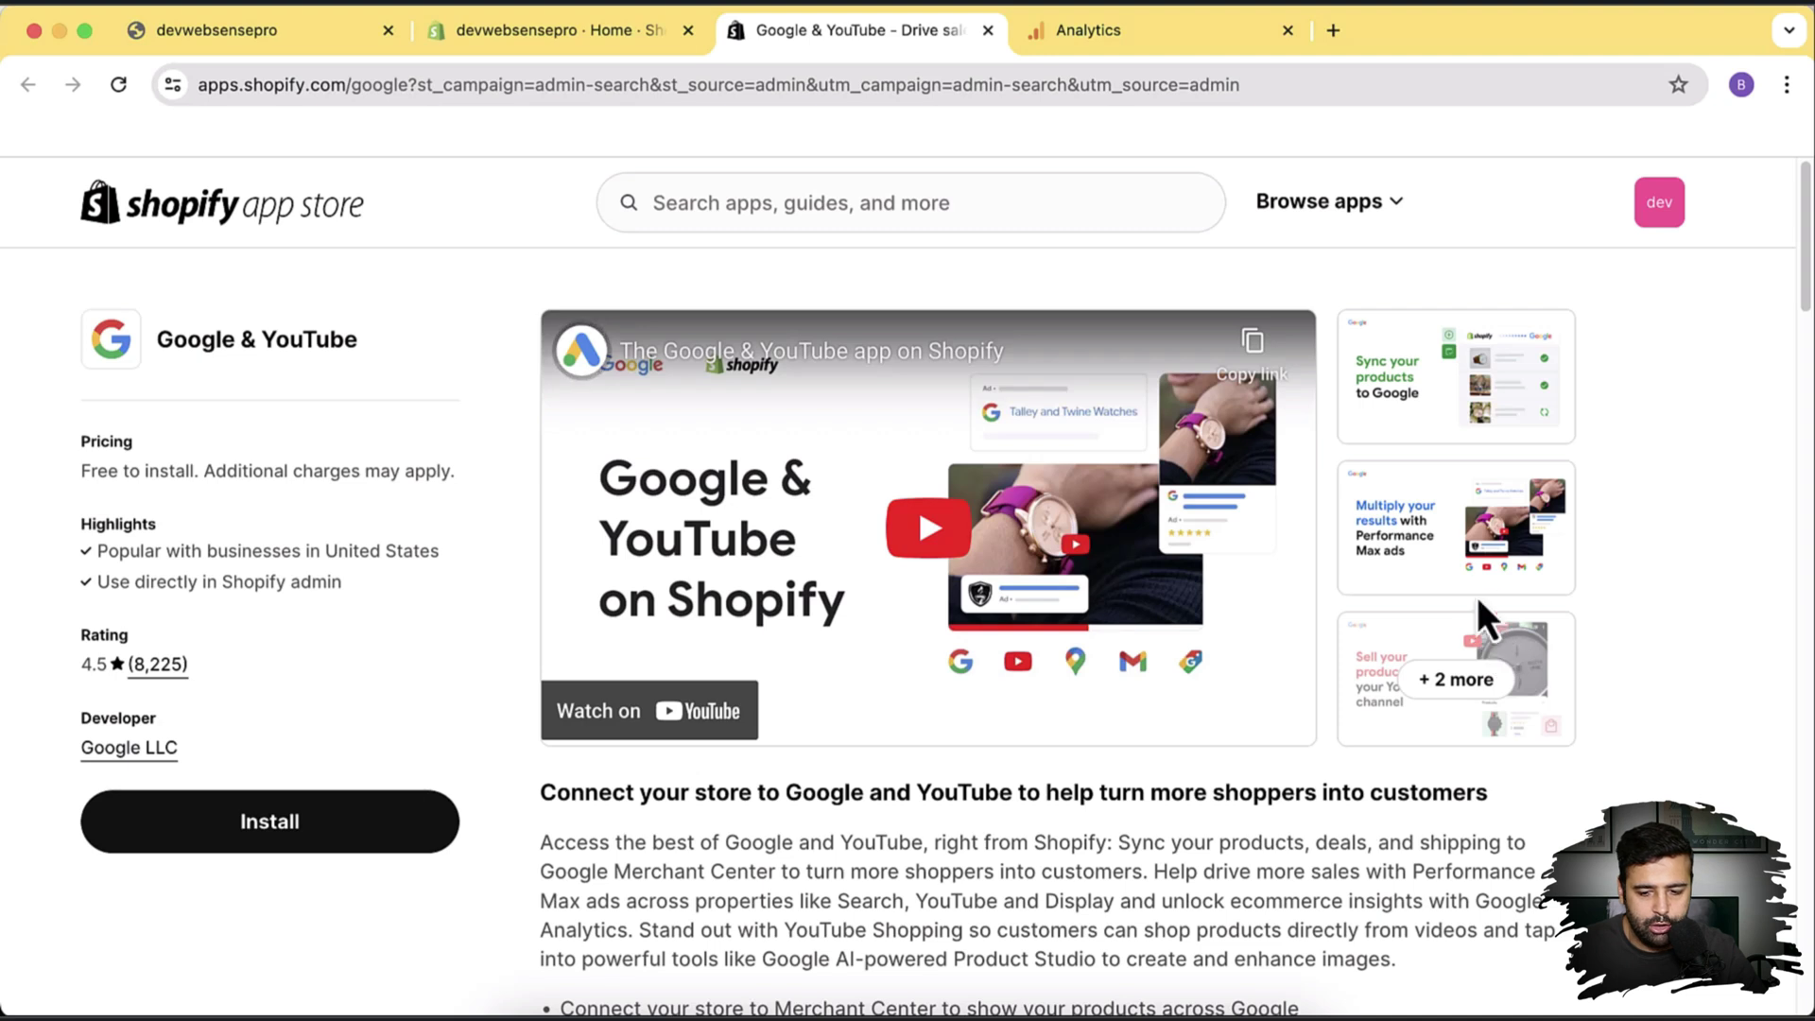
pyautogui.click(347, 815)
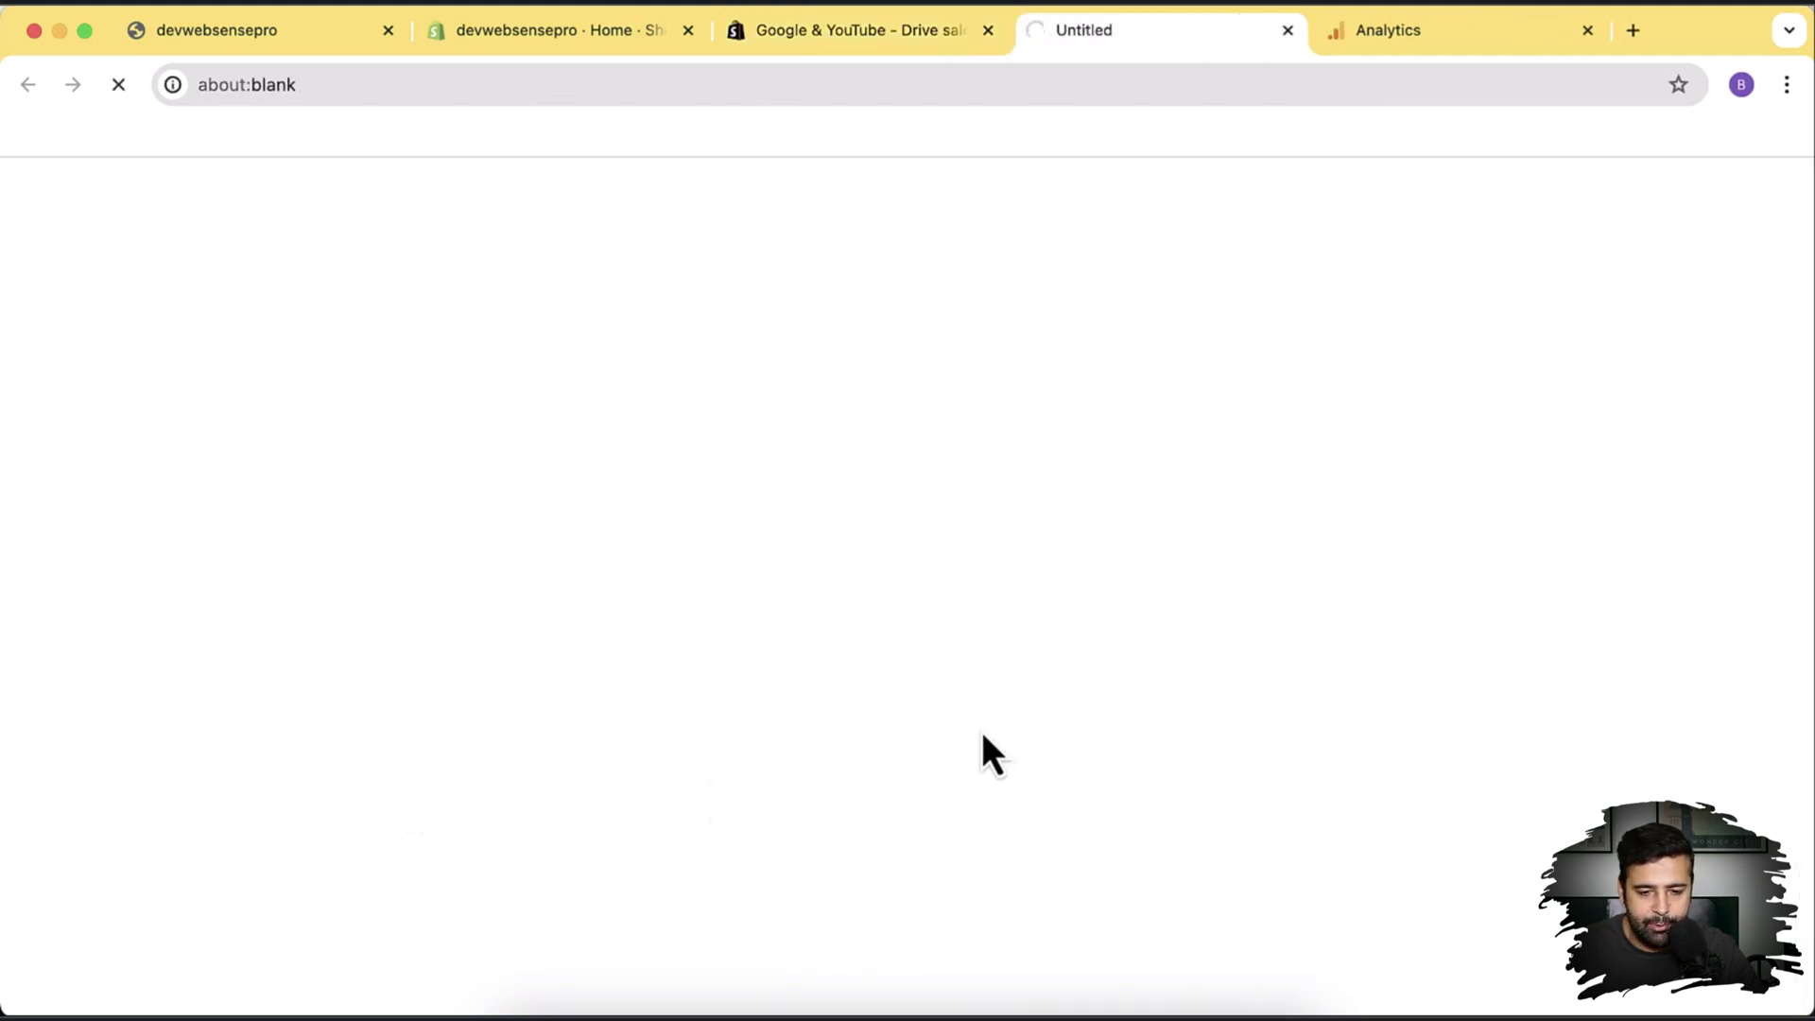
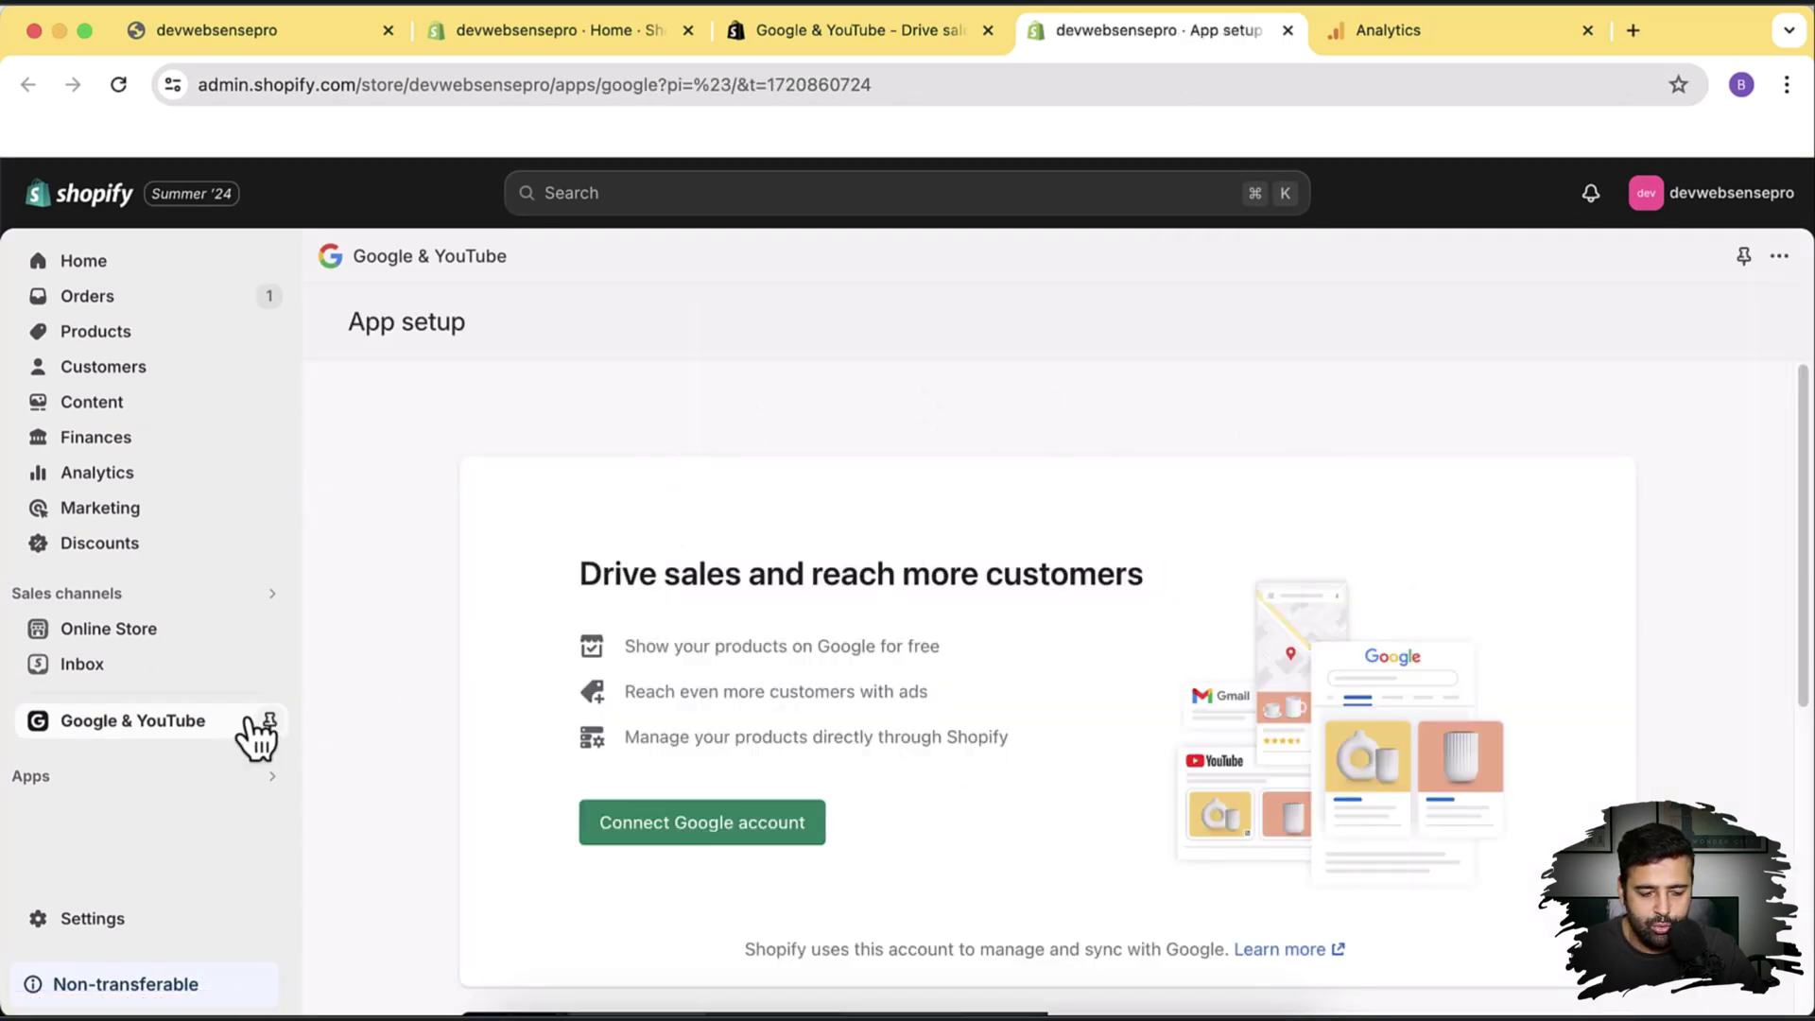
pyautogui.scroll(-2, 1323, 539)
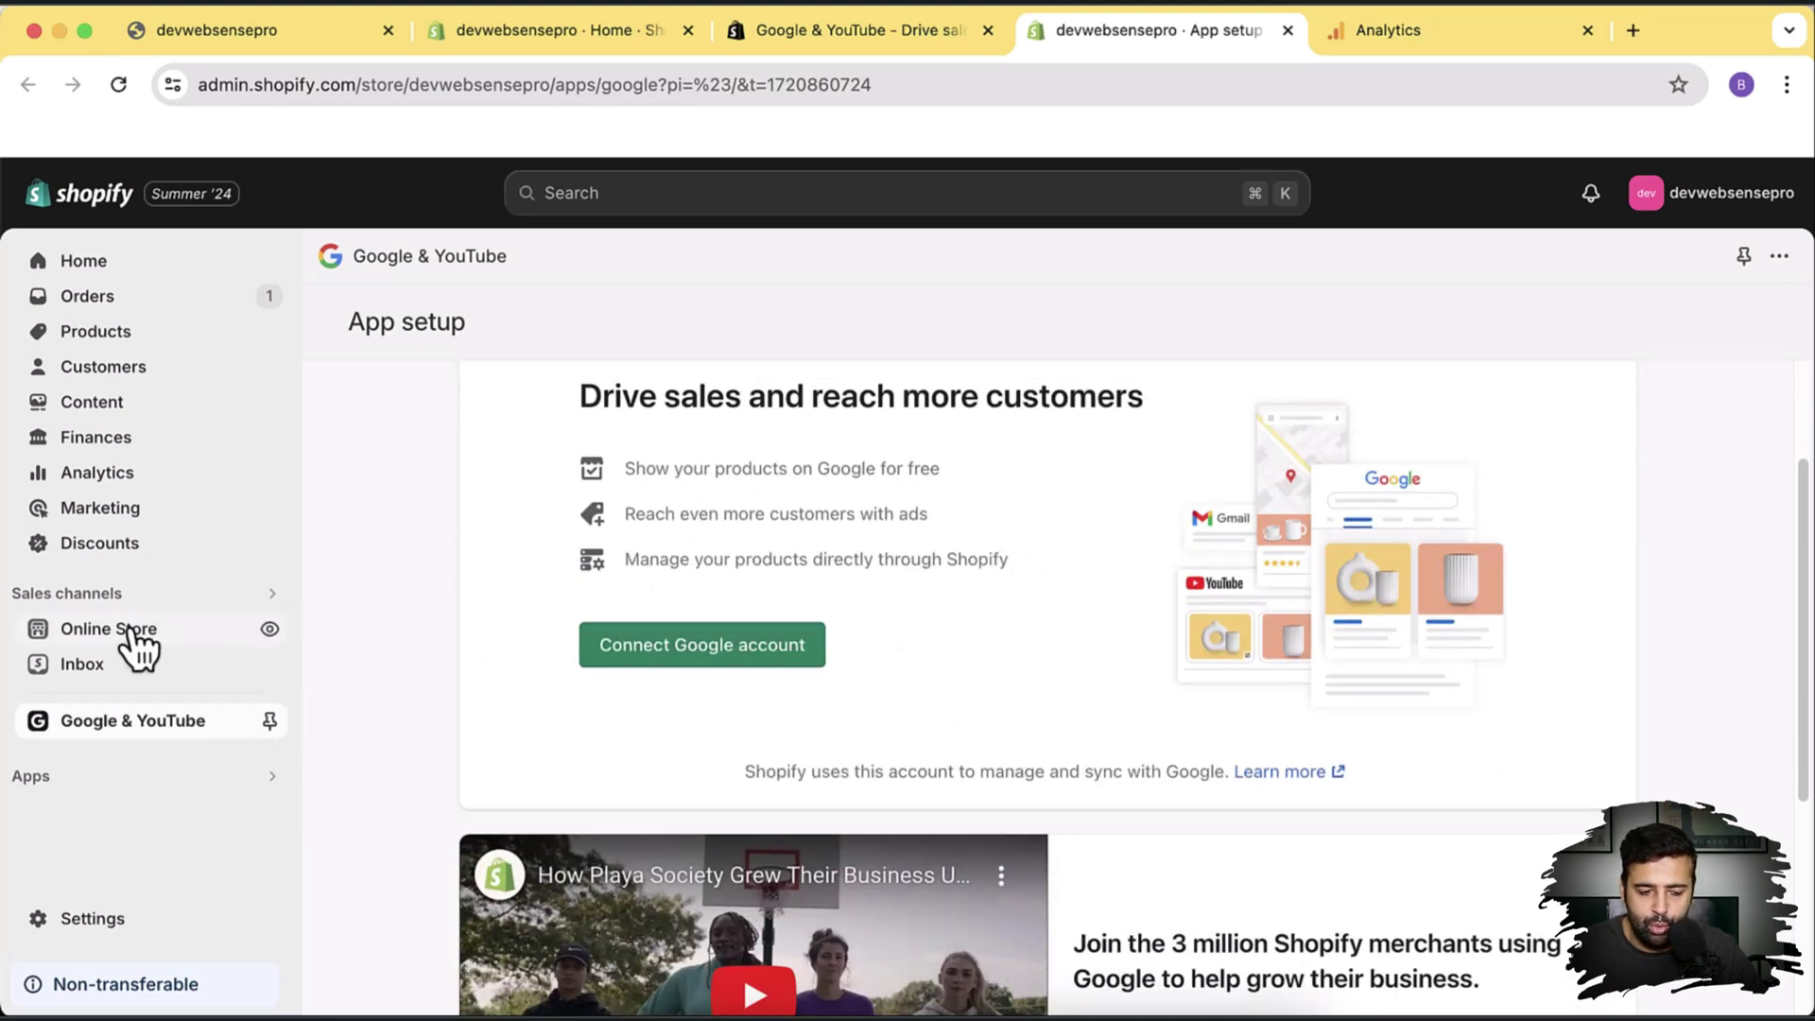
# Open the online store's themes in a new tab and bring up theme.liquid in the code editor of the current theme, Dawn - All.
pyautogui.keyDown('super'); pyautogui.click(177, 632); pyautogui.keyUp('super')
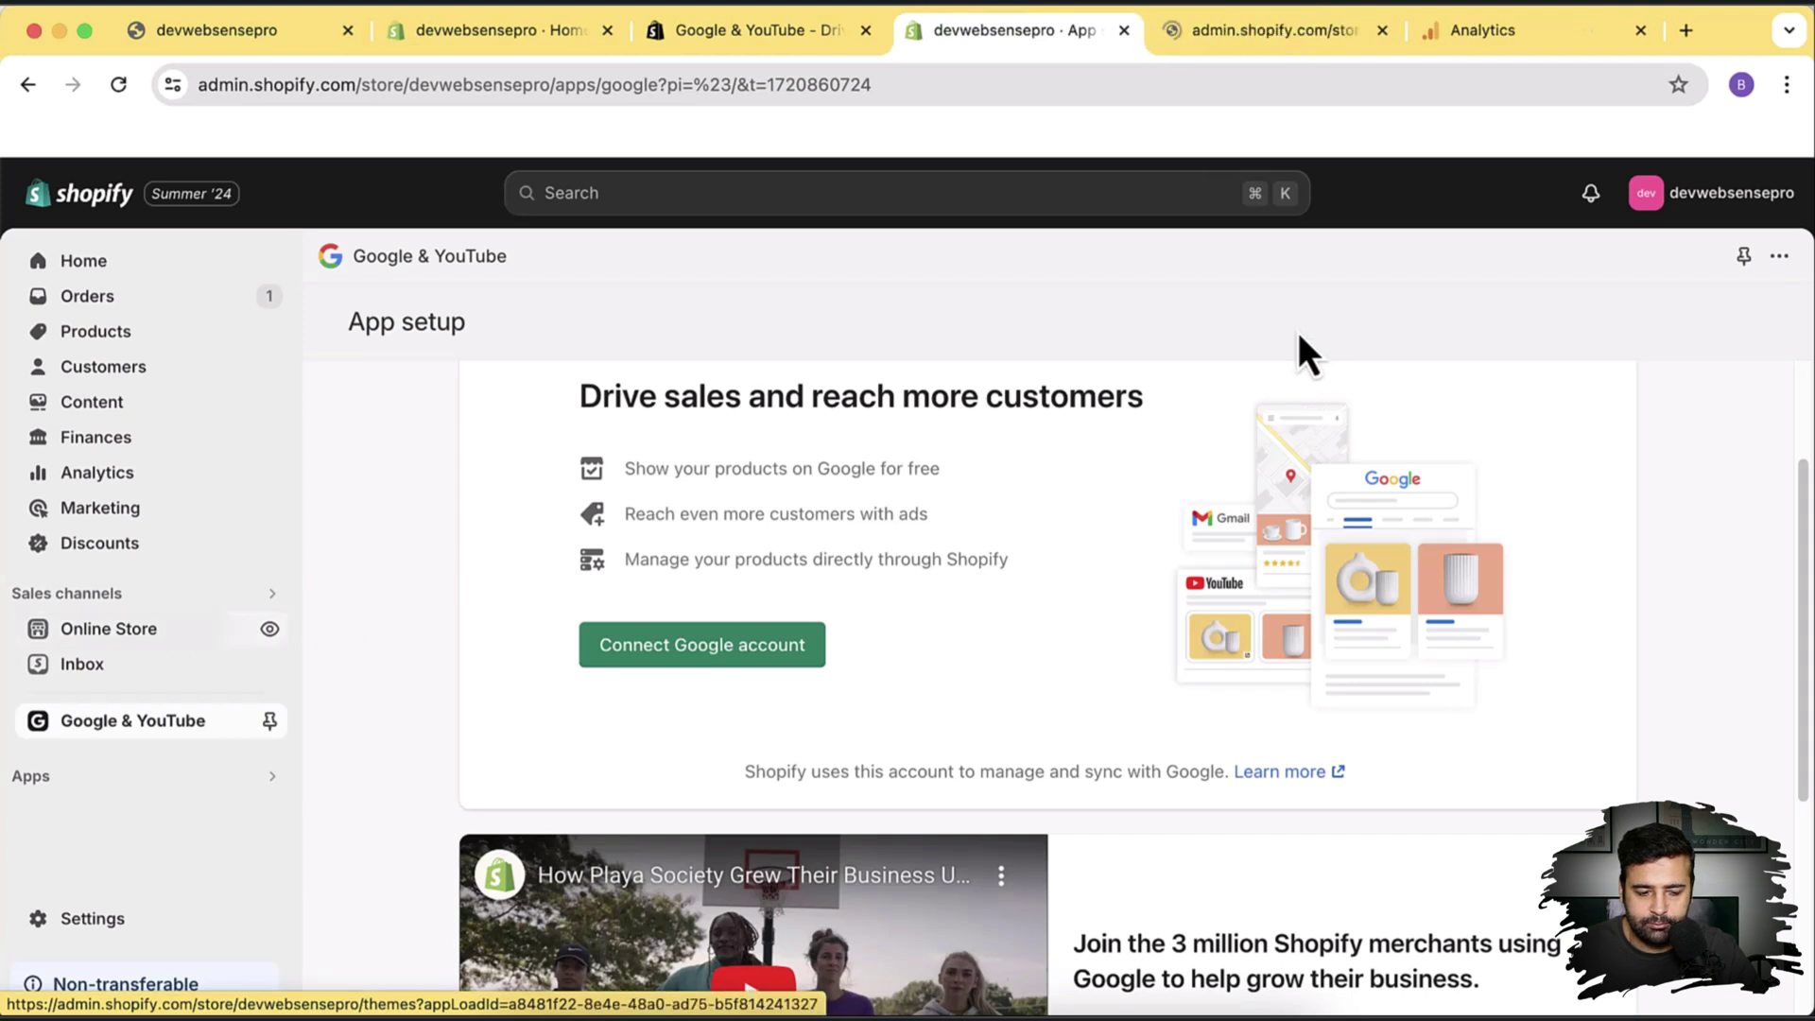
pyautogui.click(1274, 47)
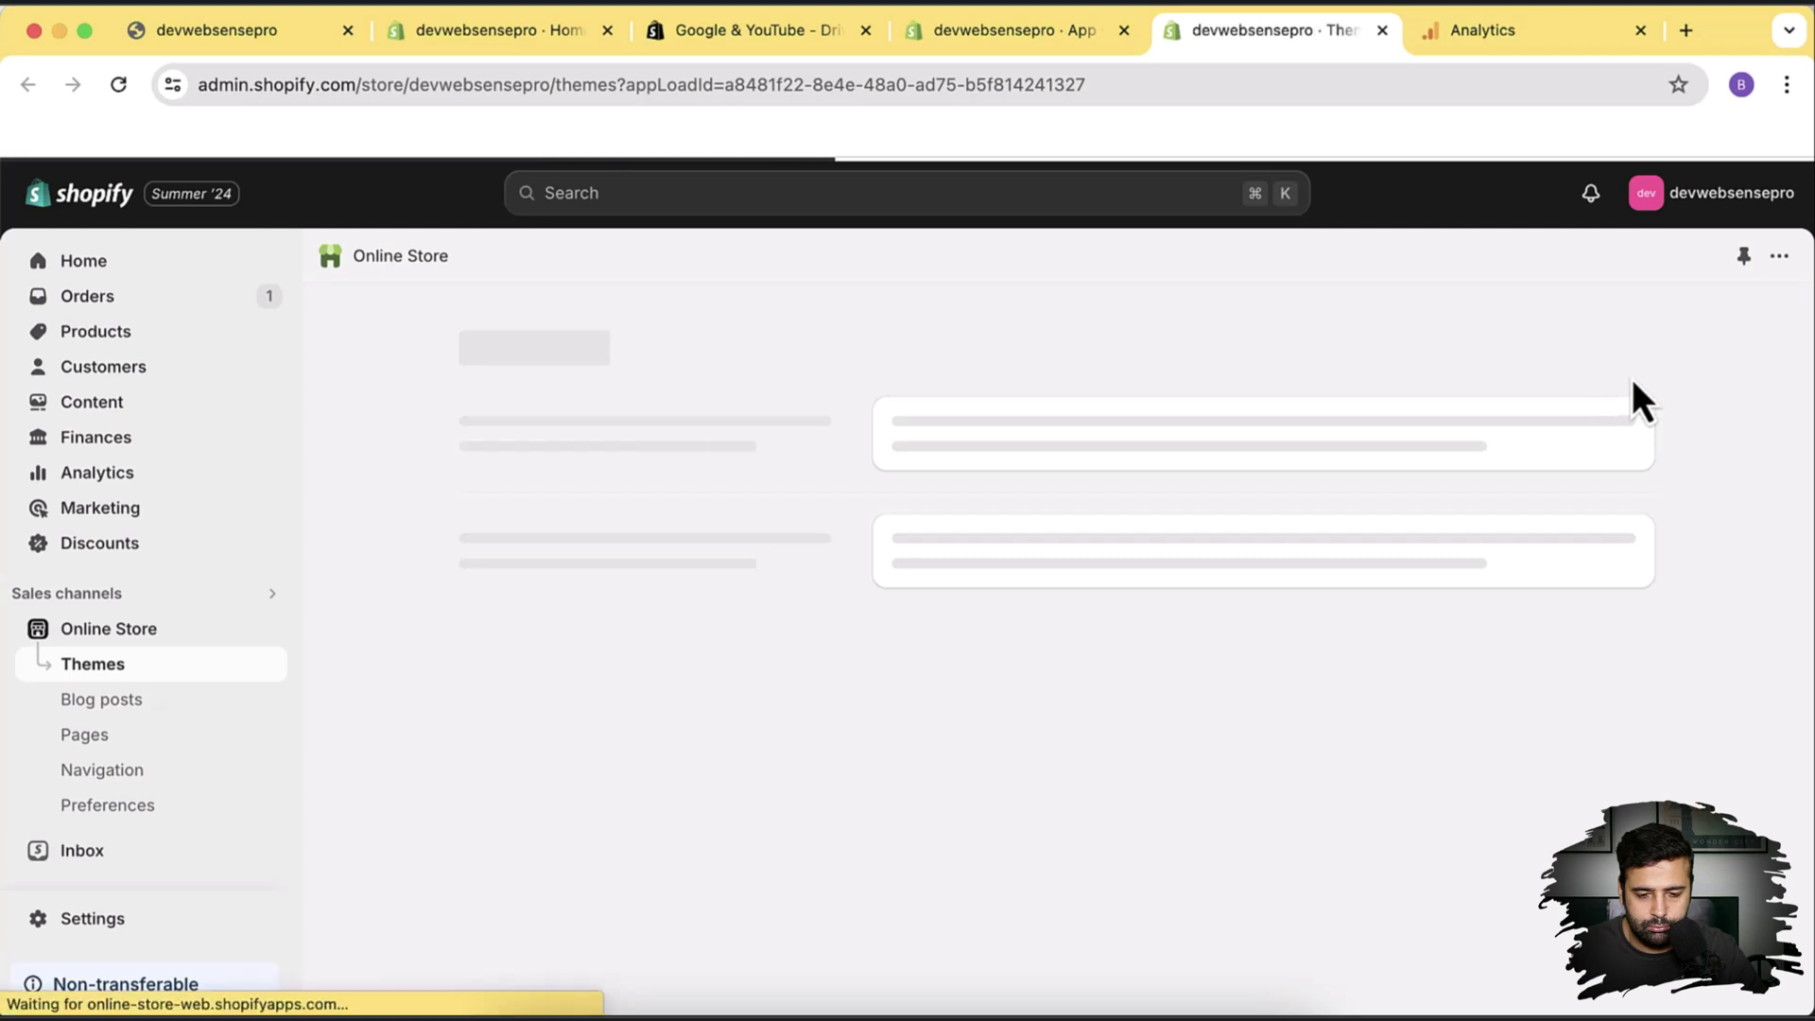
pyautogui.scroll(-2, 1643, 386)
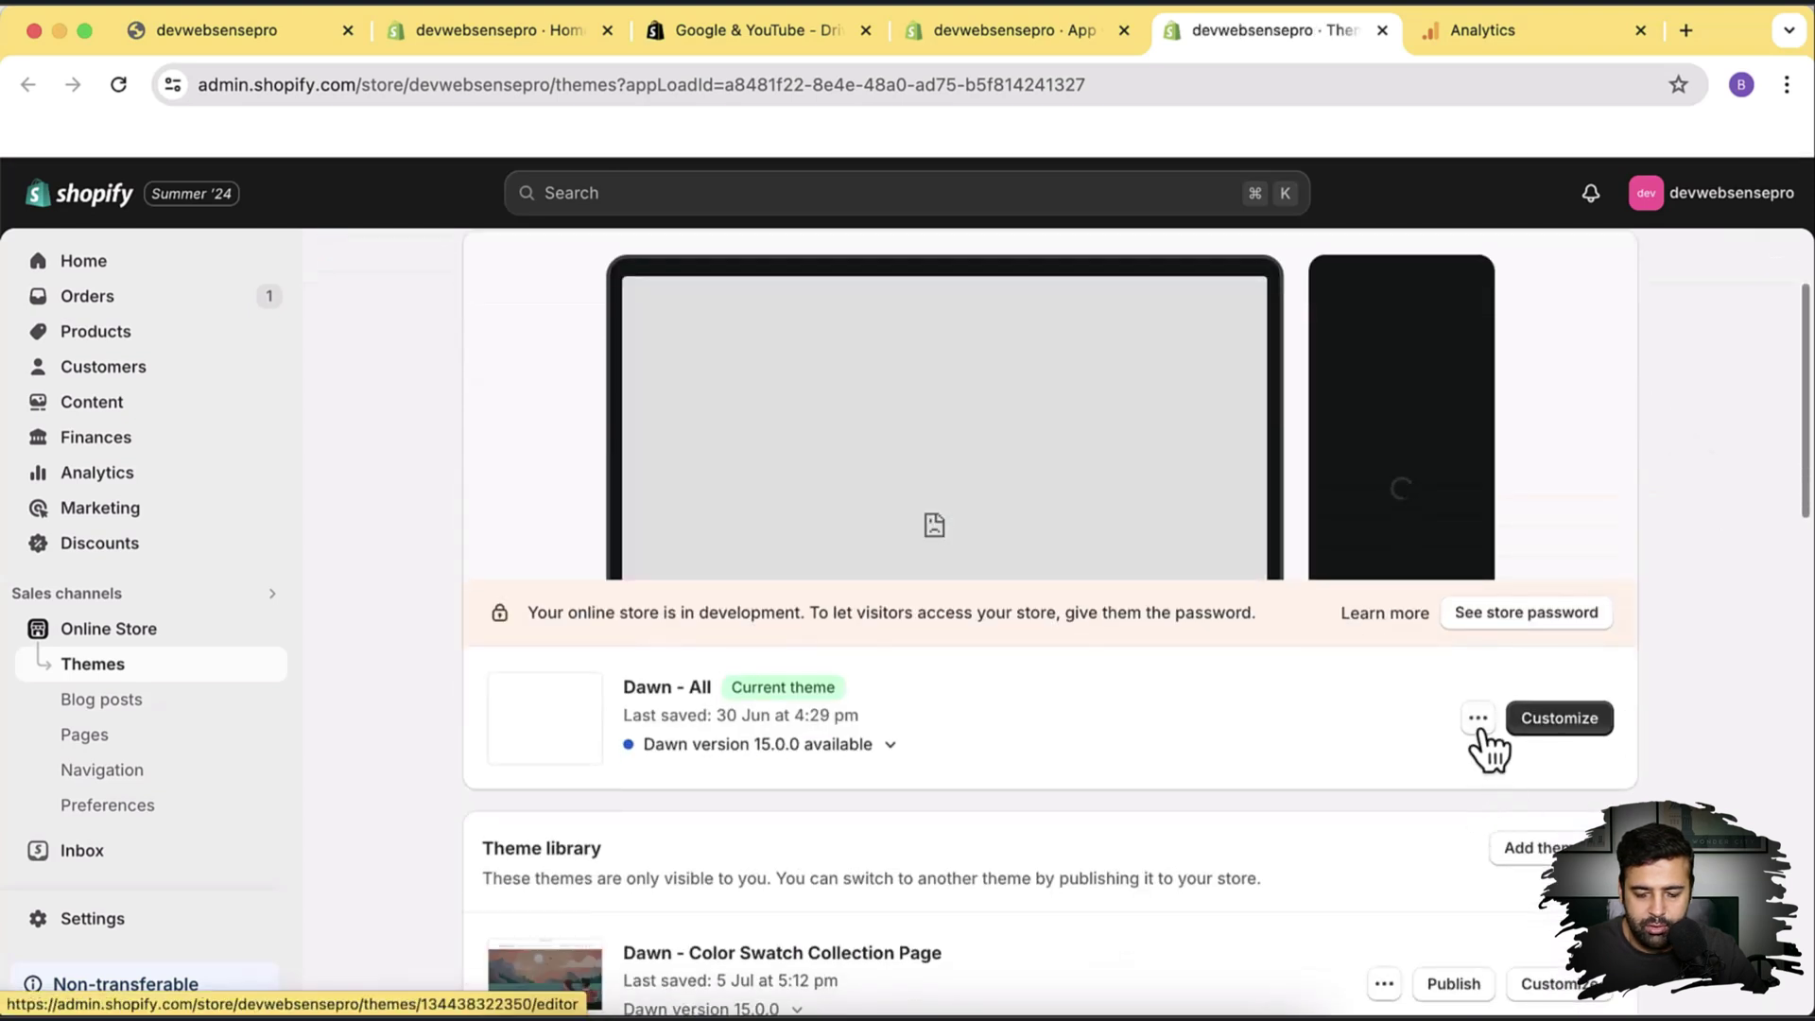
pyautogui.click(1479, 718)
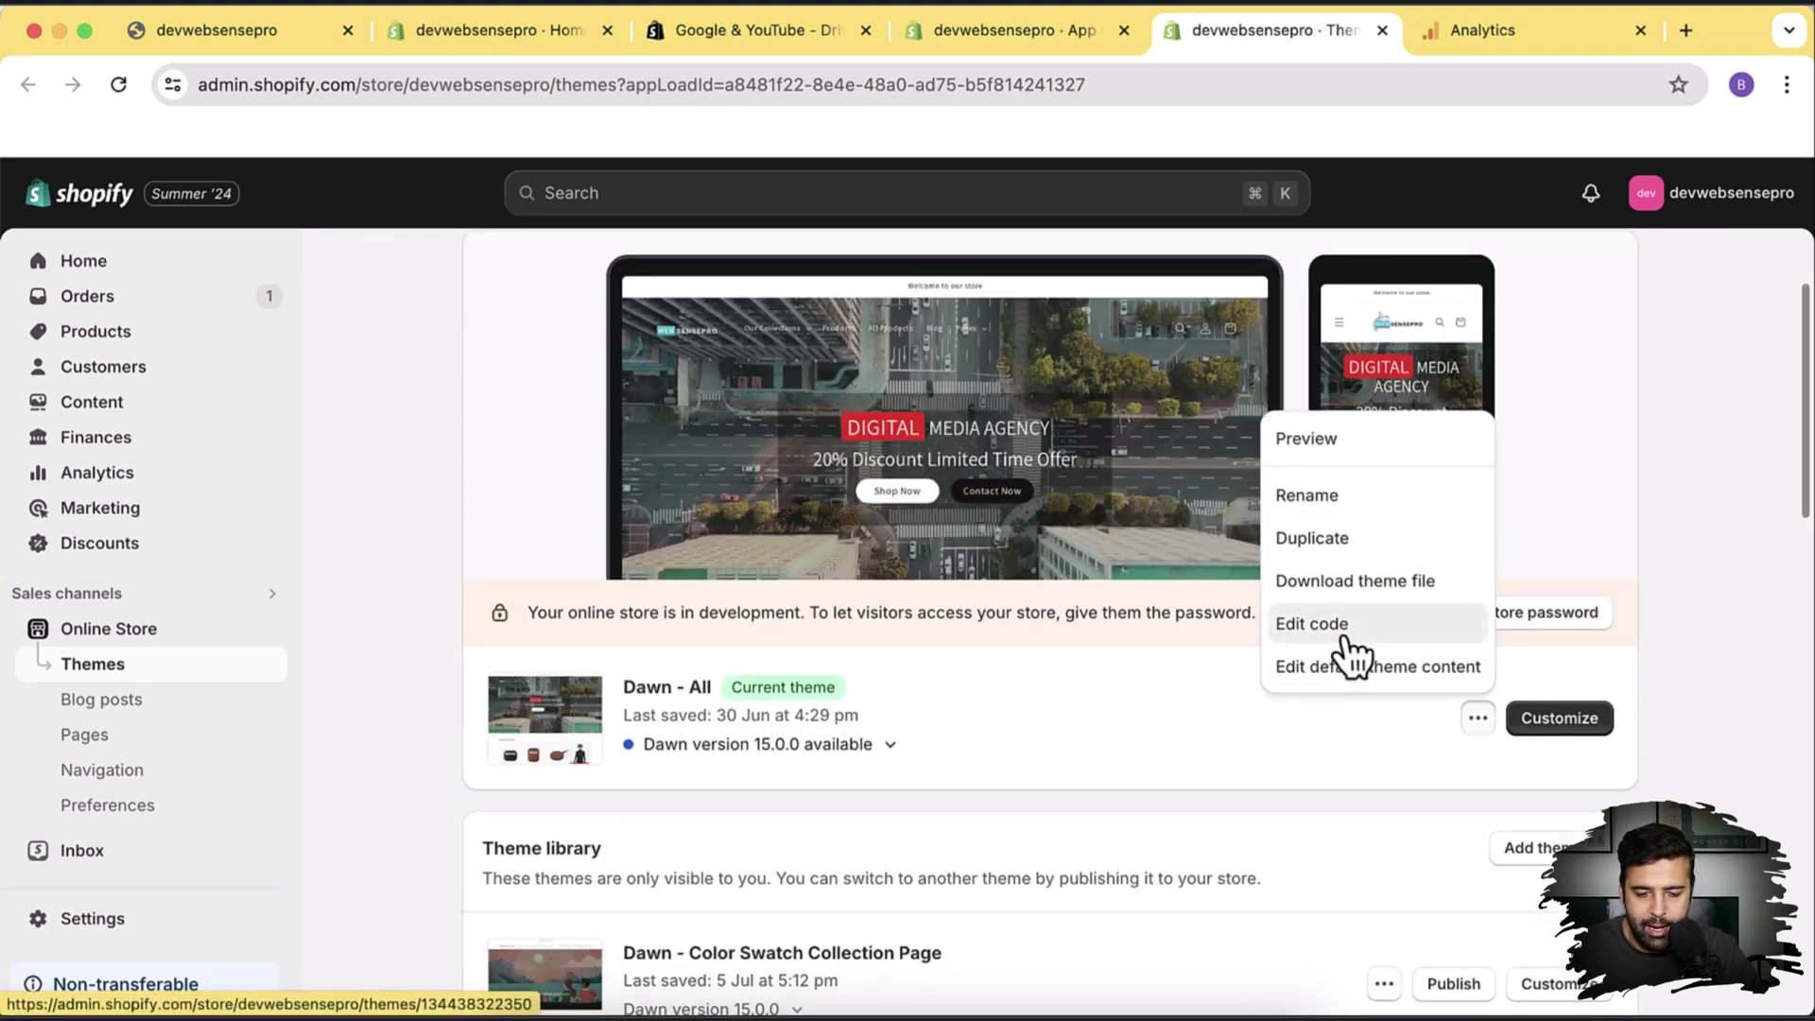
pyautogui.click(1345, 635)
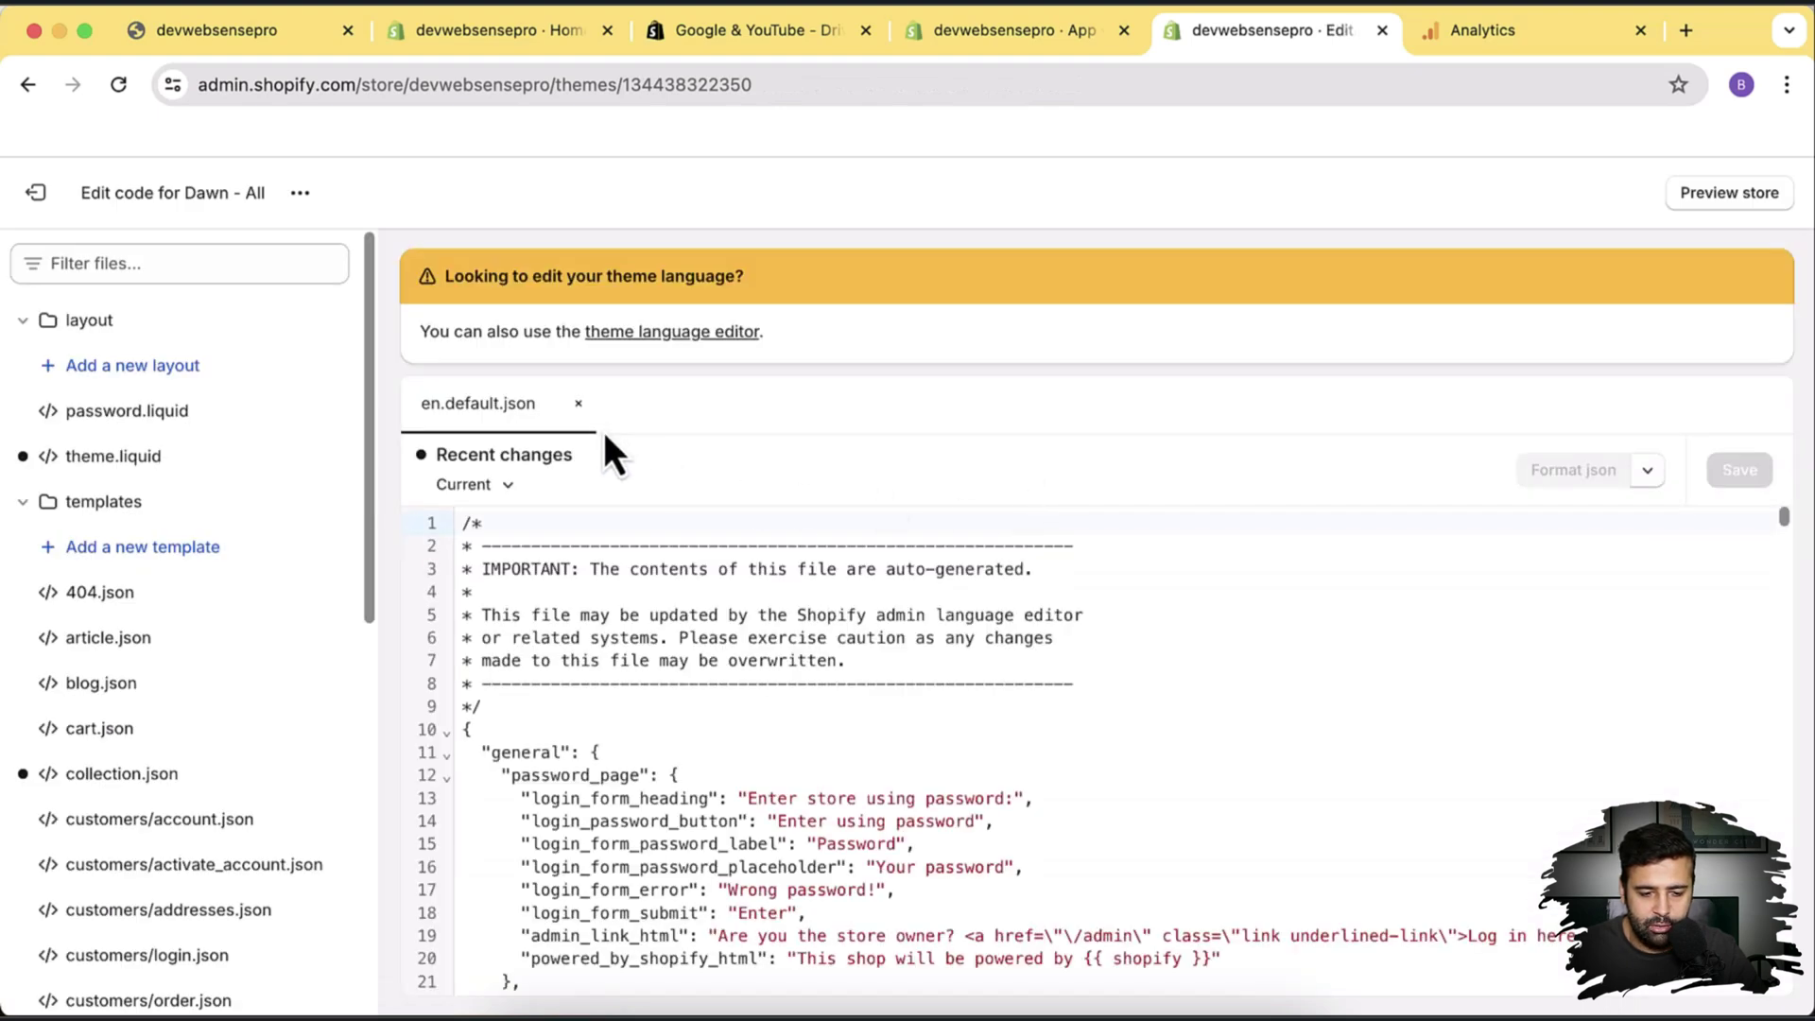
pyautogui.click(578, 405)
pyautogui.click(156, 457)
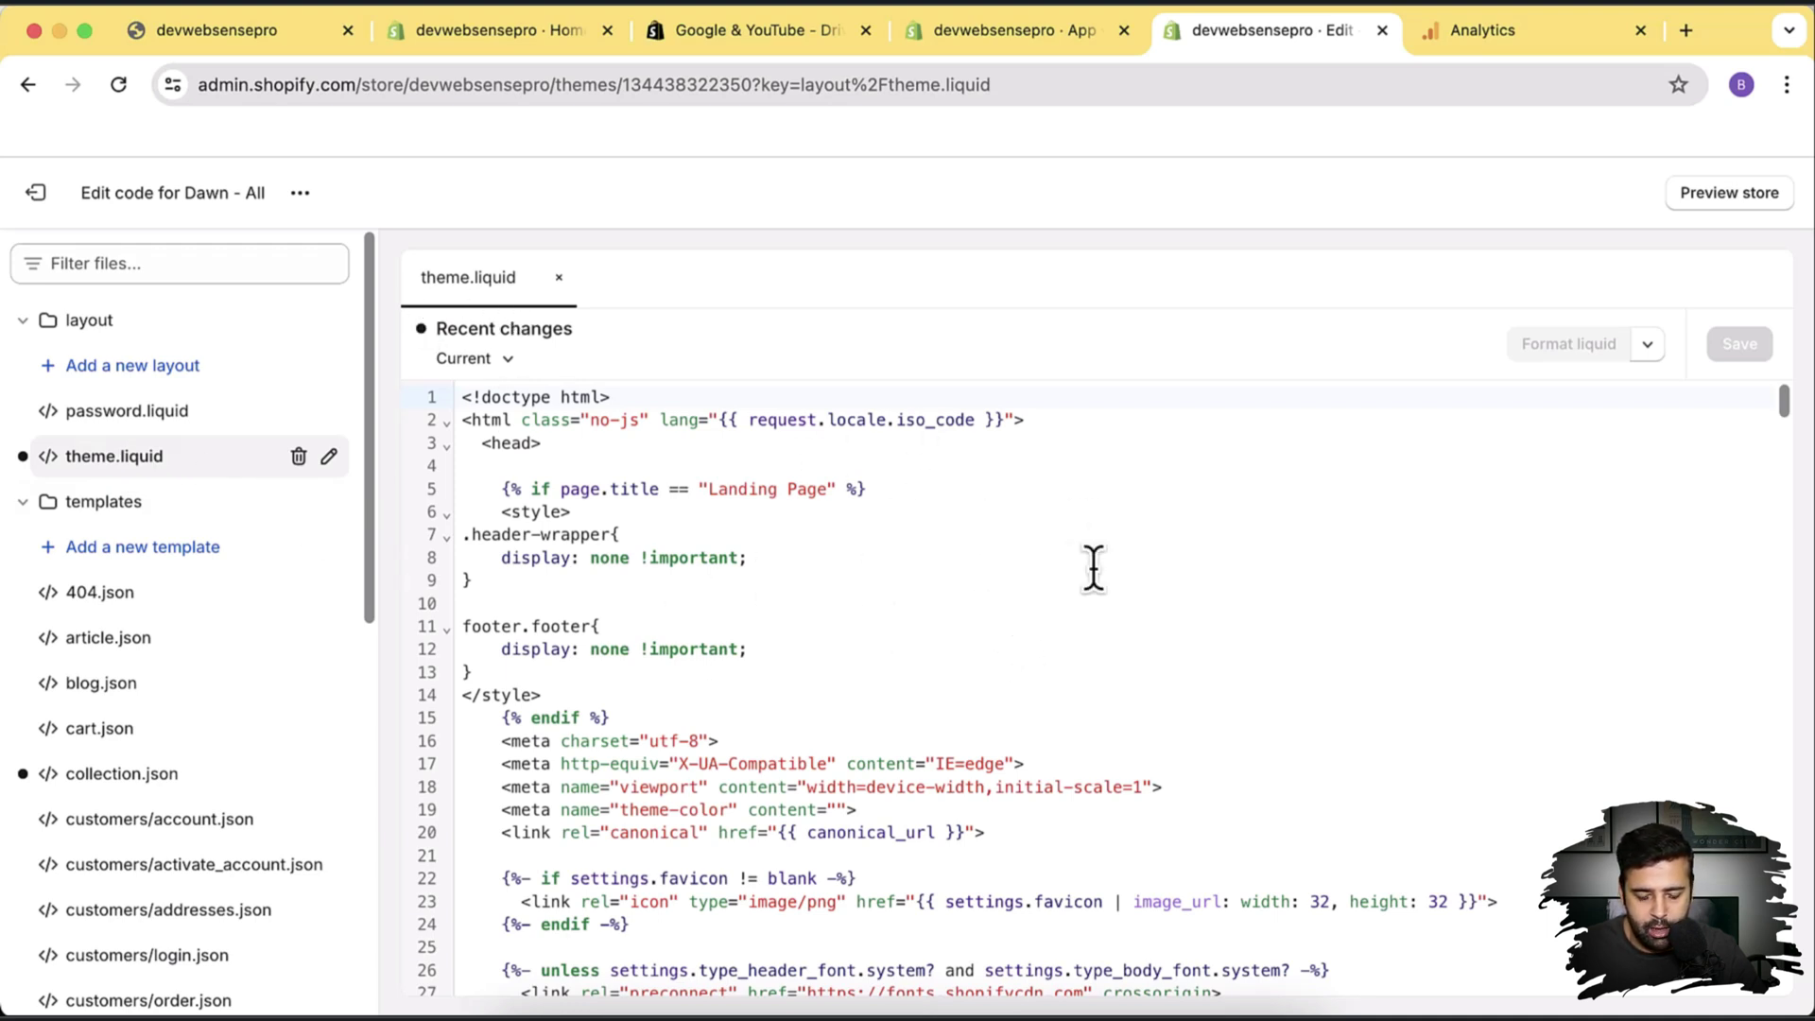
# Search the theme.liquid code for an existing "gtag" snippet and close the search.
pyautogui.press('super+f')
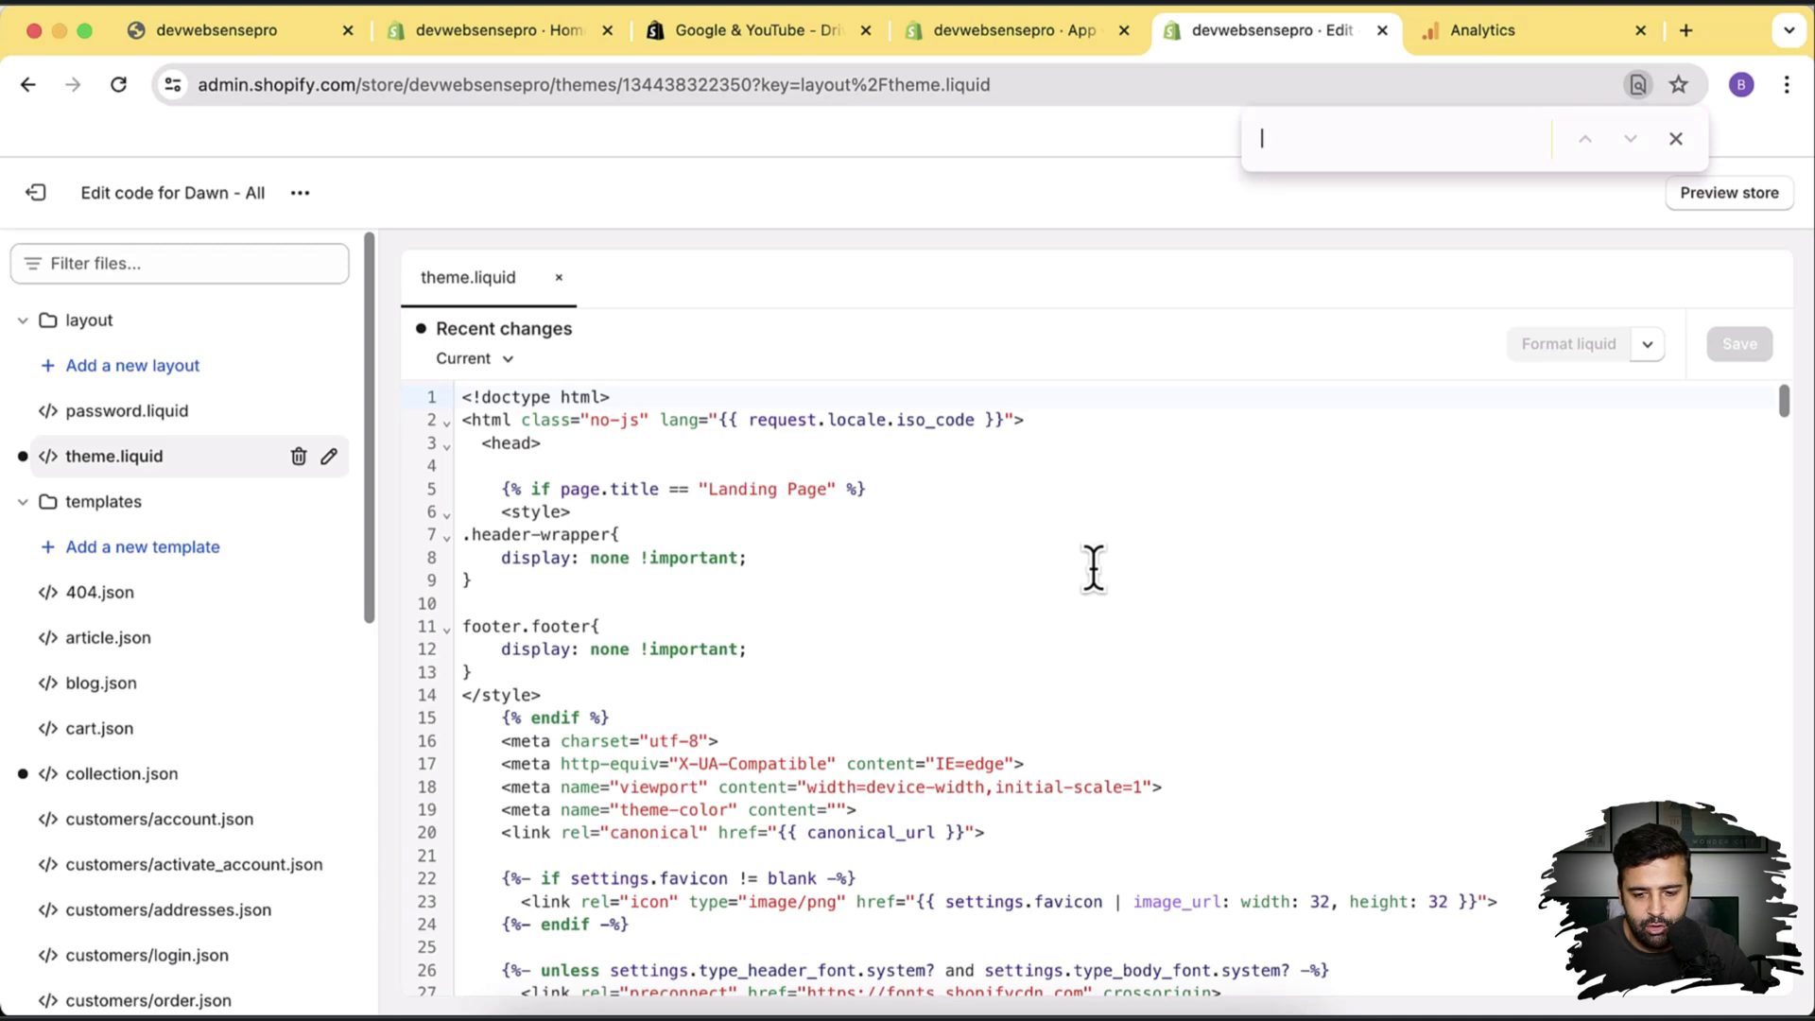
pyautogui.click(1675, 139)
pyautogui.click(873, 573)
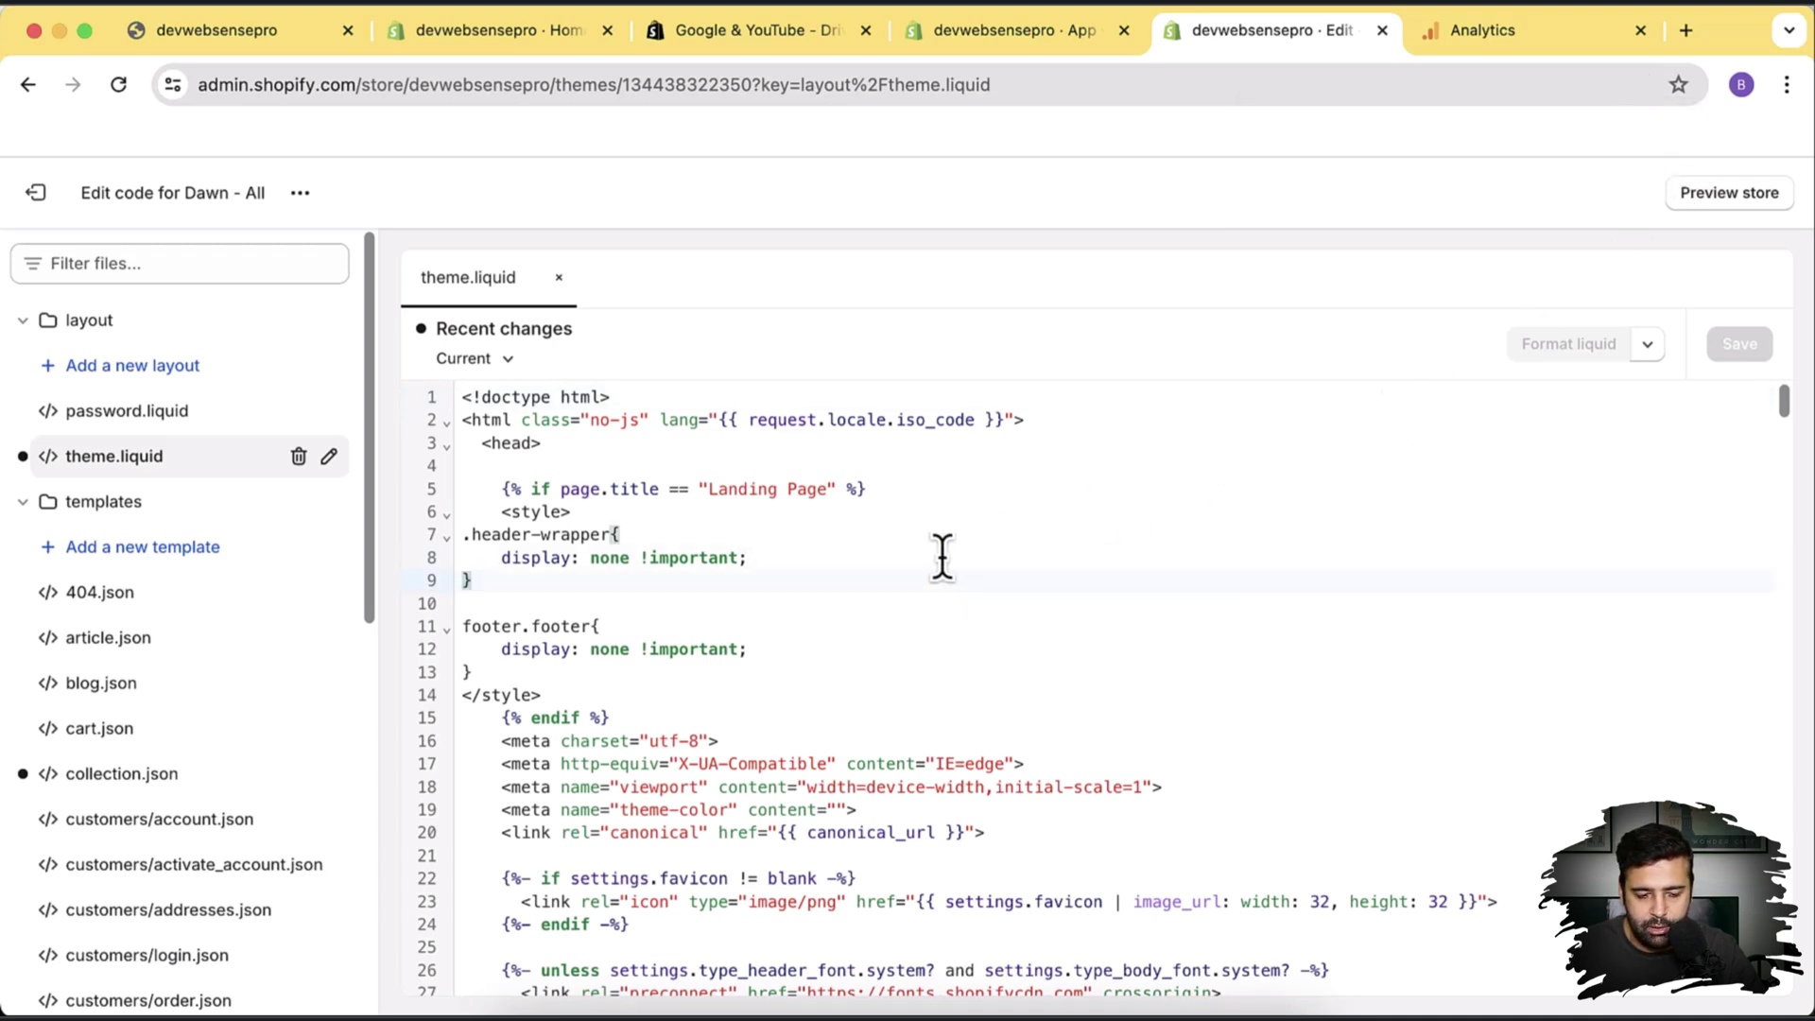
pyautogui.press('super+f')
pyautogui.write('gtag')
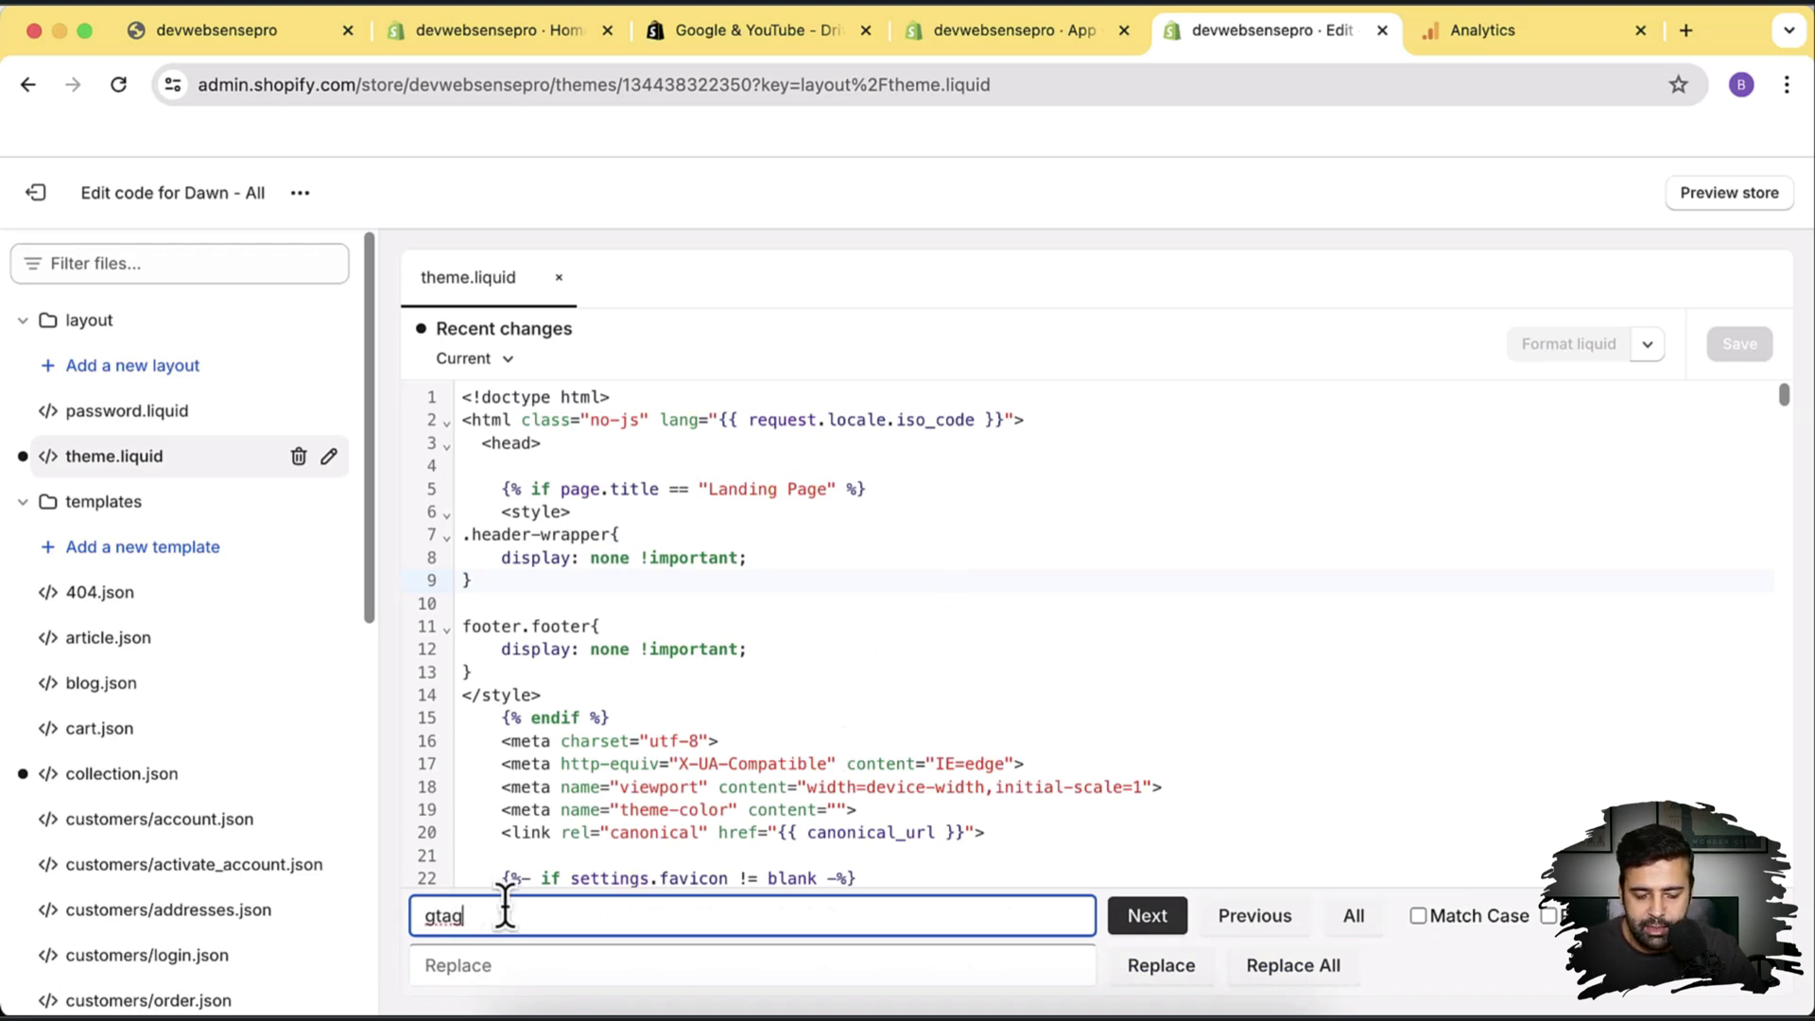
pyautogui.moveTo(507, 910); pyautogui.dragTo(422, 914)
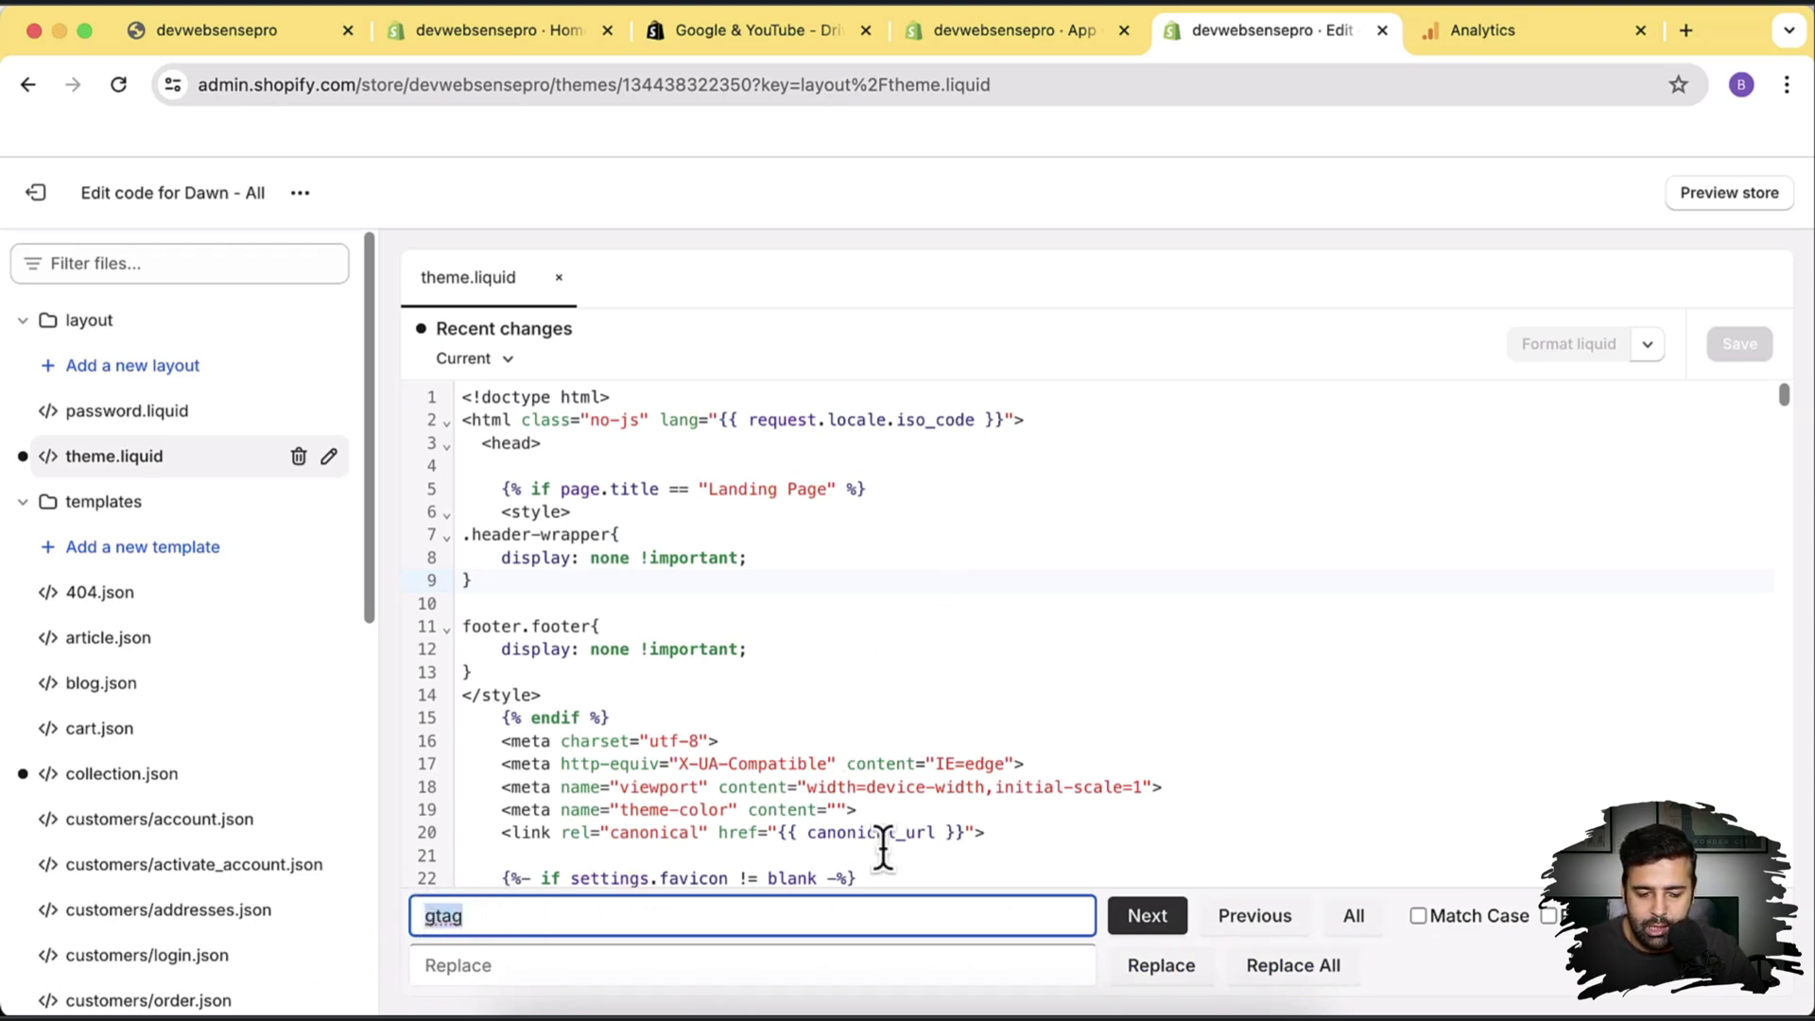
pyautogui.scroll(-1, 852, 608)
pyautogui.scroll(1, 908, 671)
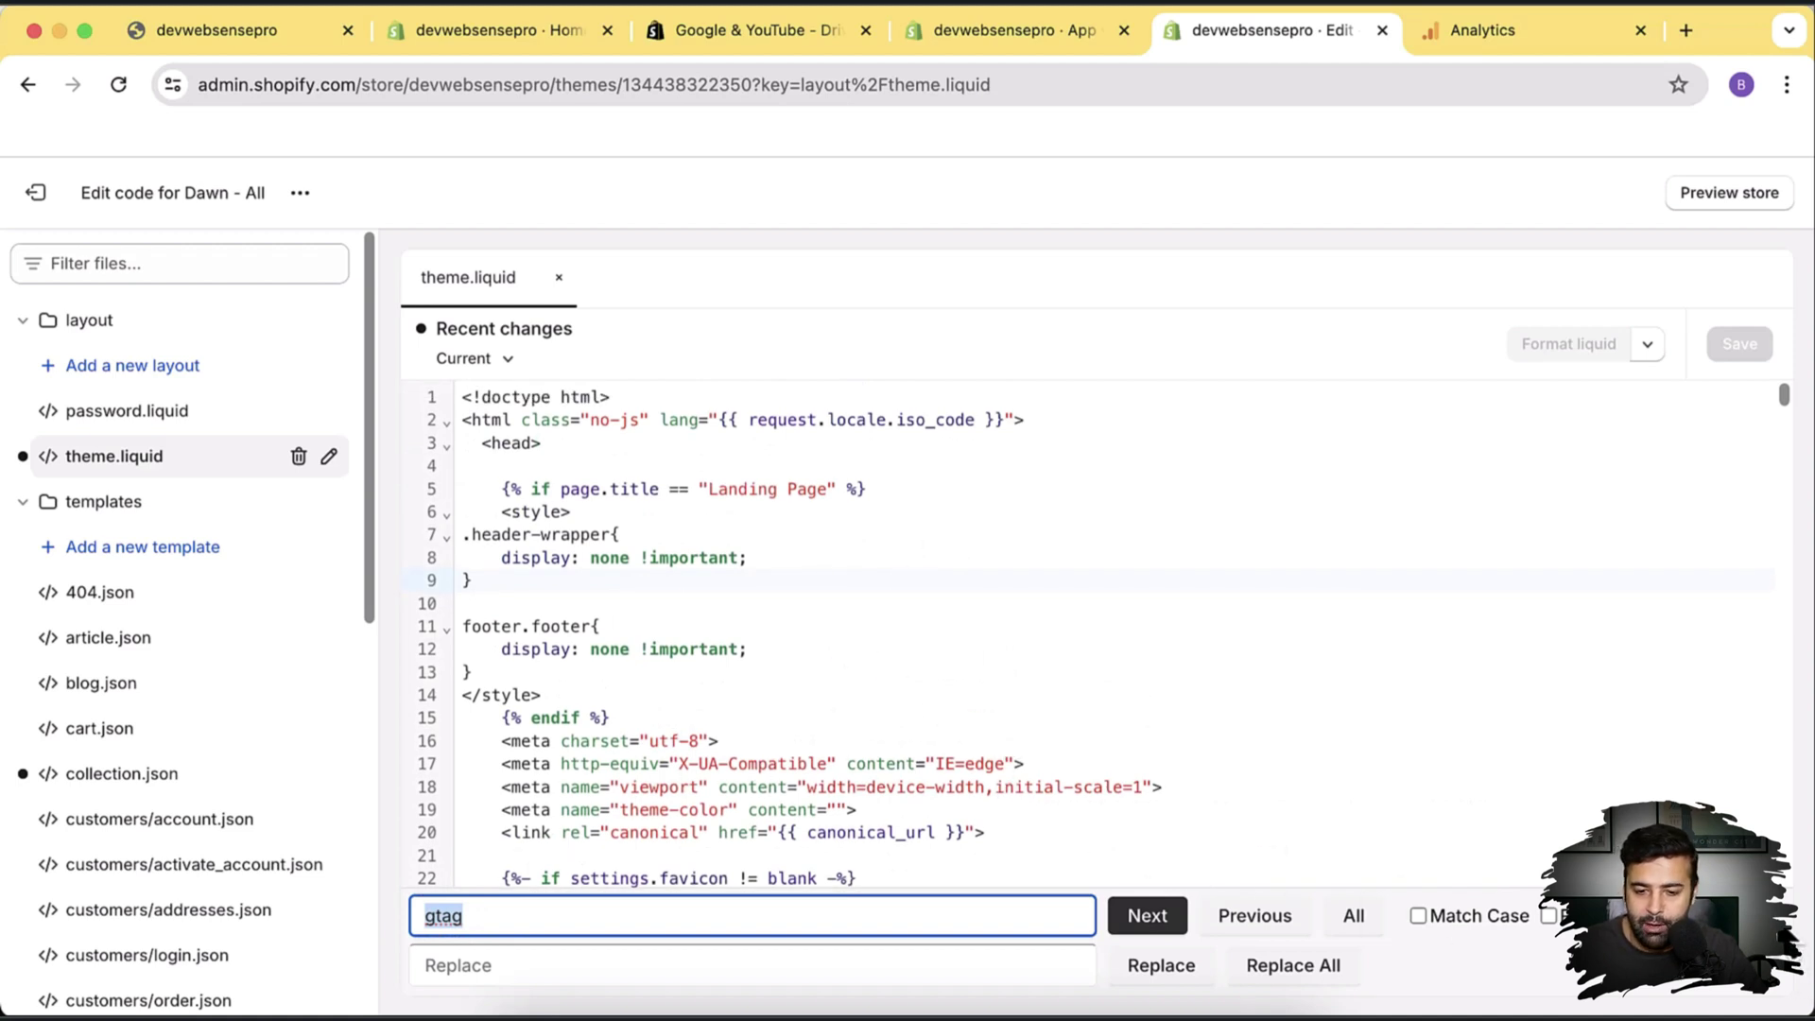
pyautogui.press('Escape')
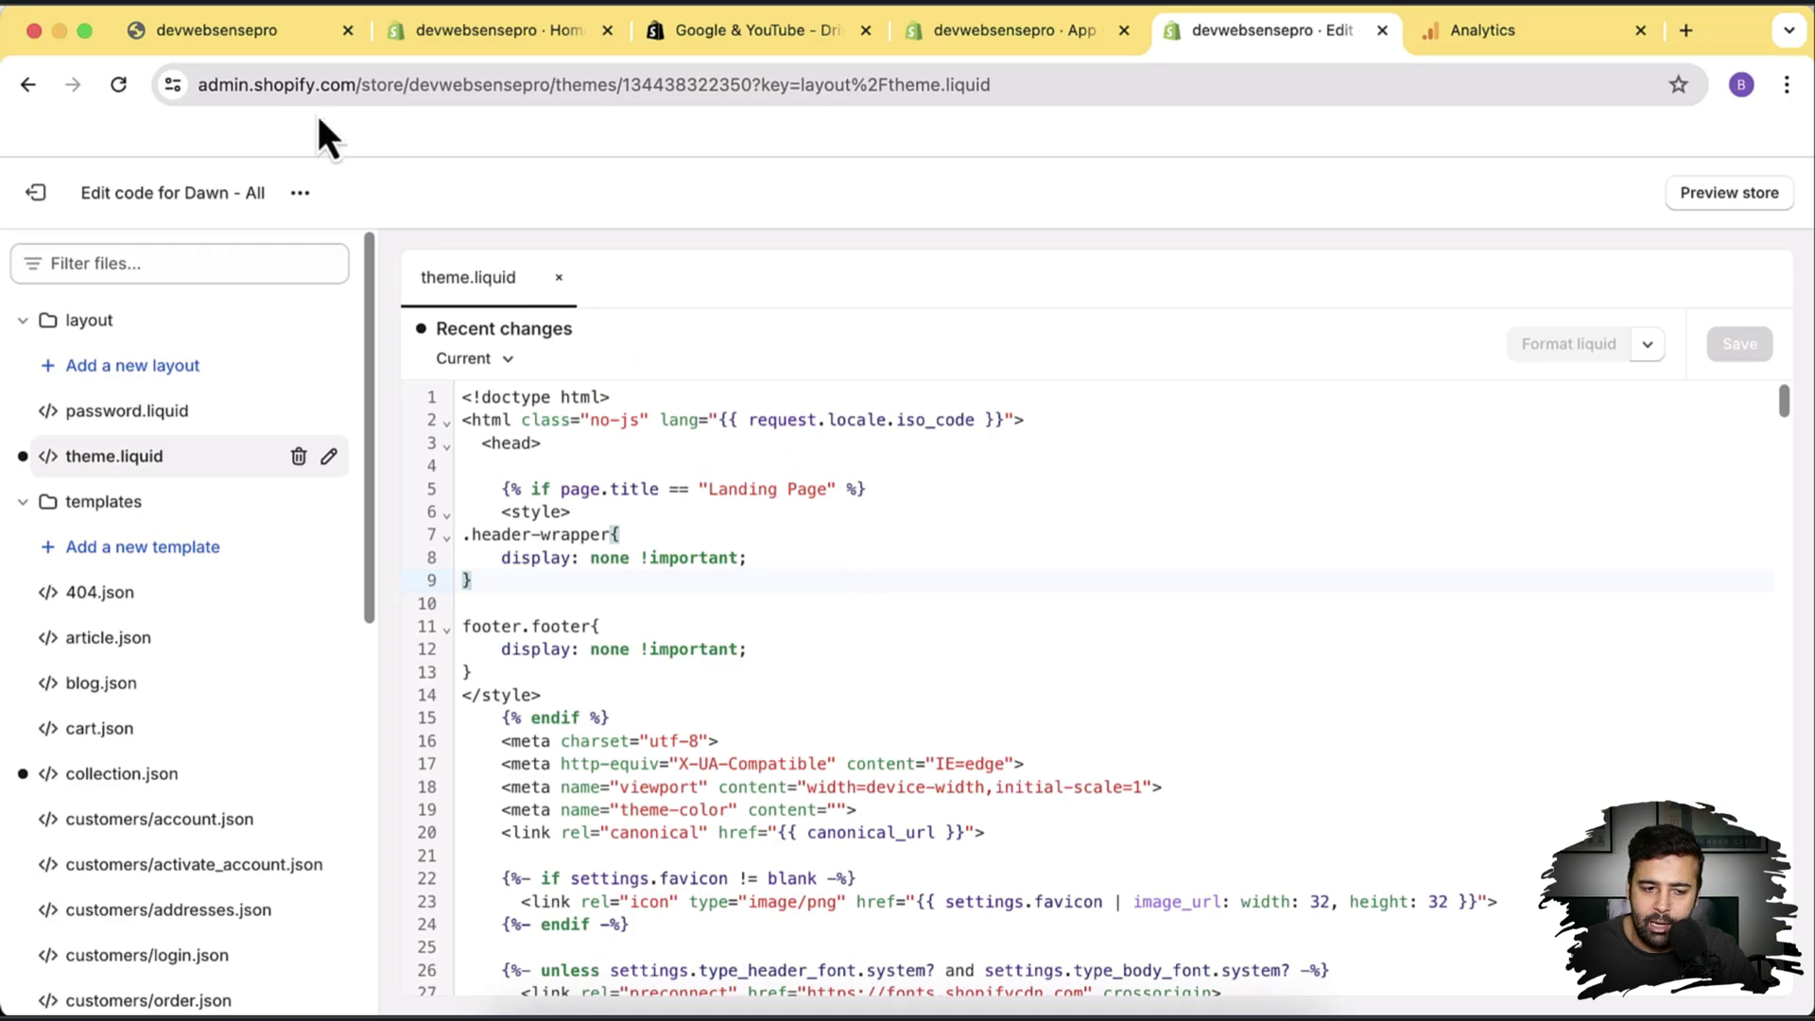
# View the page source of the devwebsensepro storefront and search it for "gtag".
pyautogui.click(293, 43)
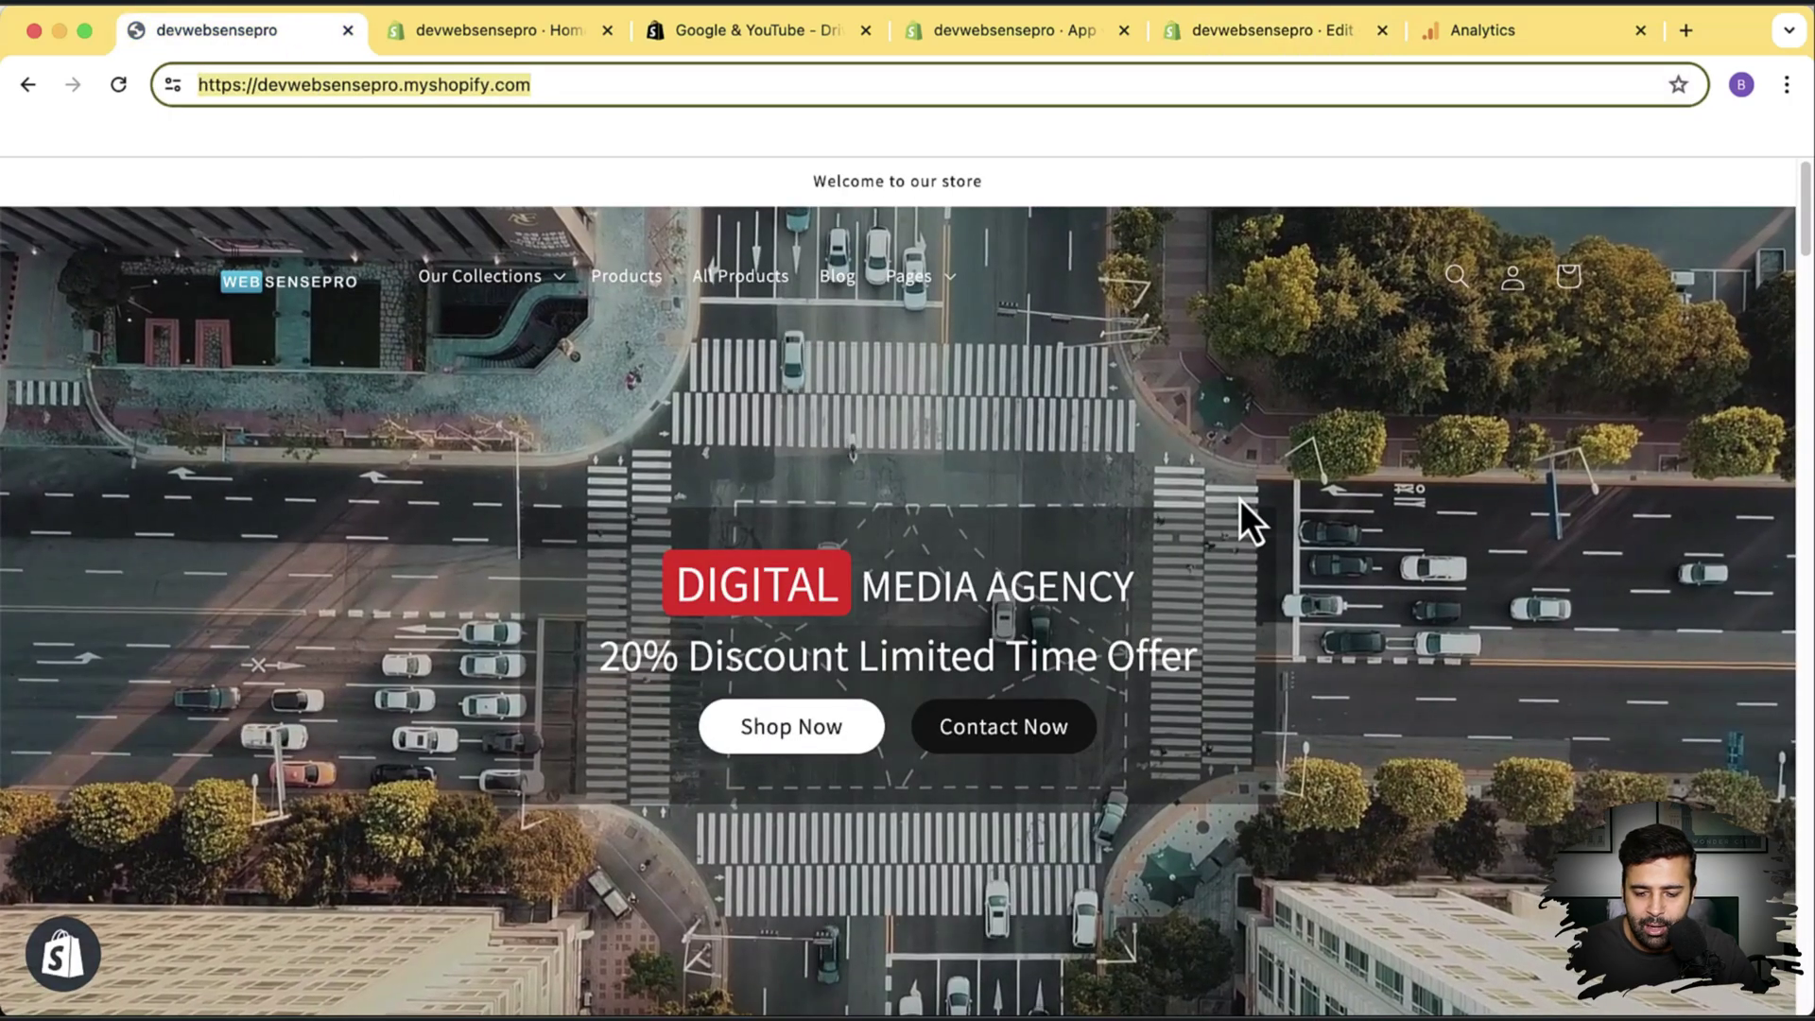
pyautogui.rightClick(1241, 500)
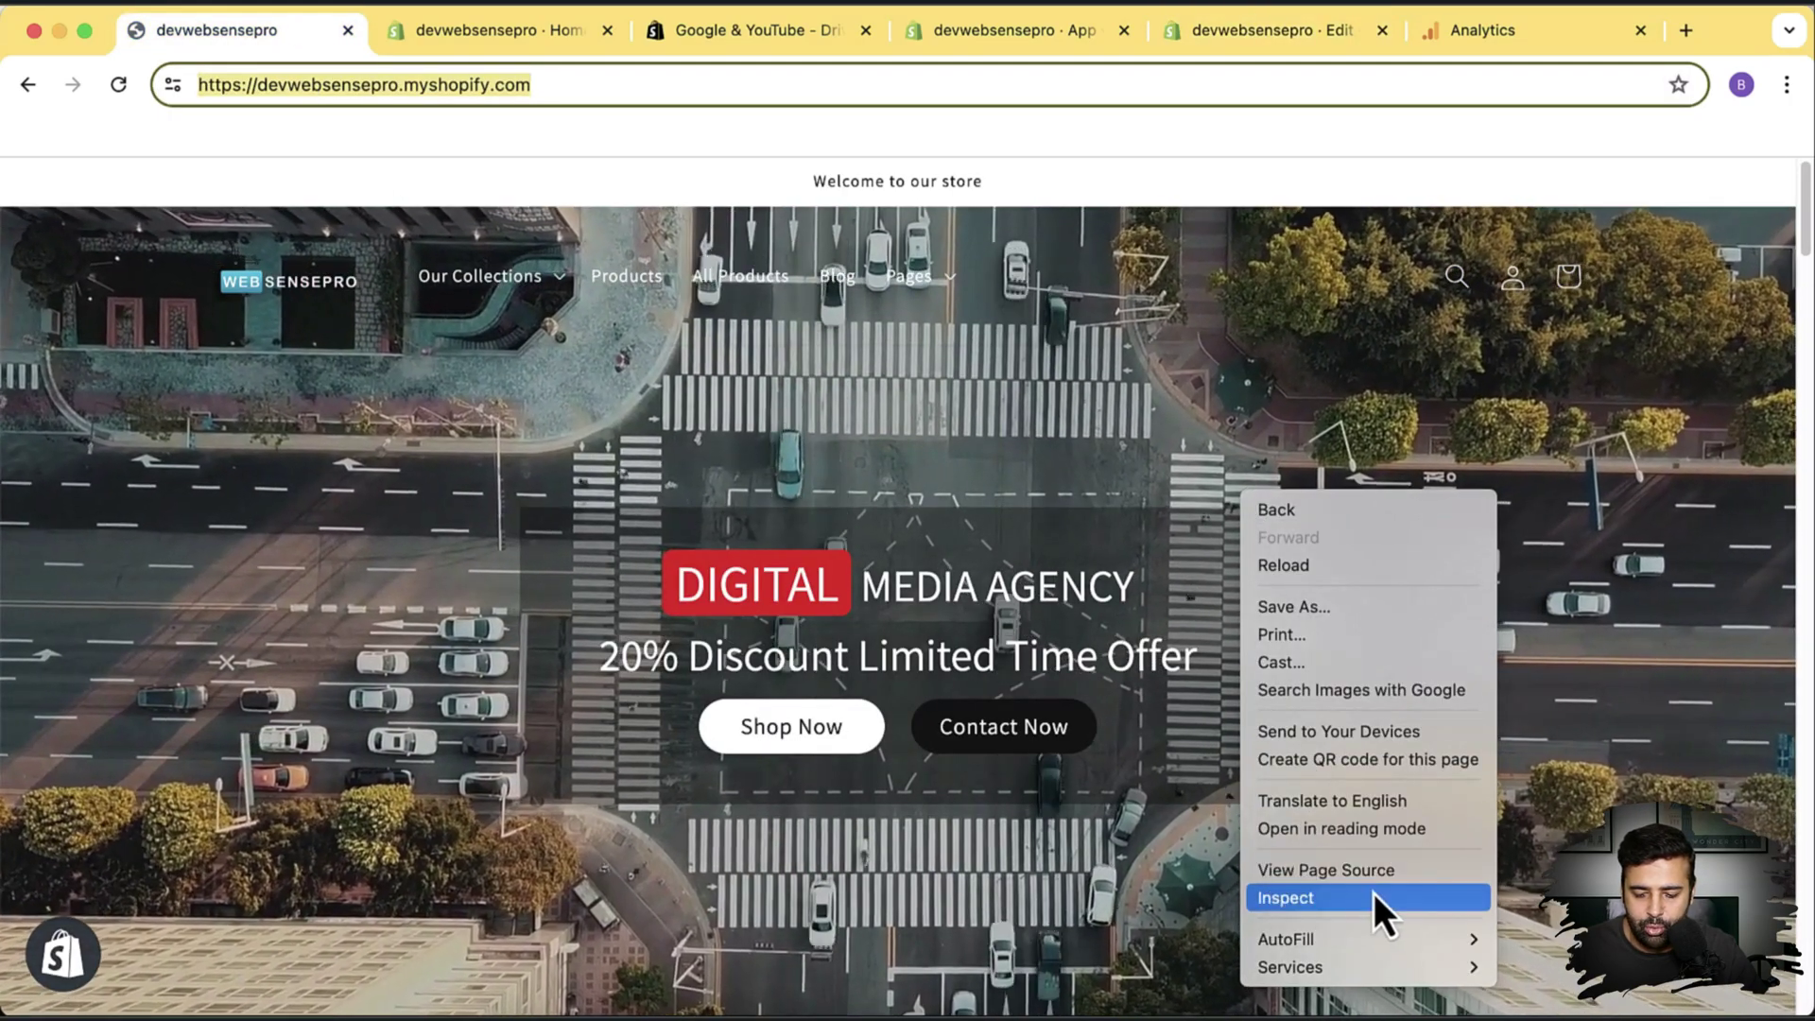
pyautogui.click(1380, 879)
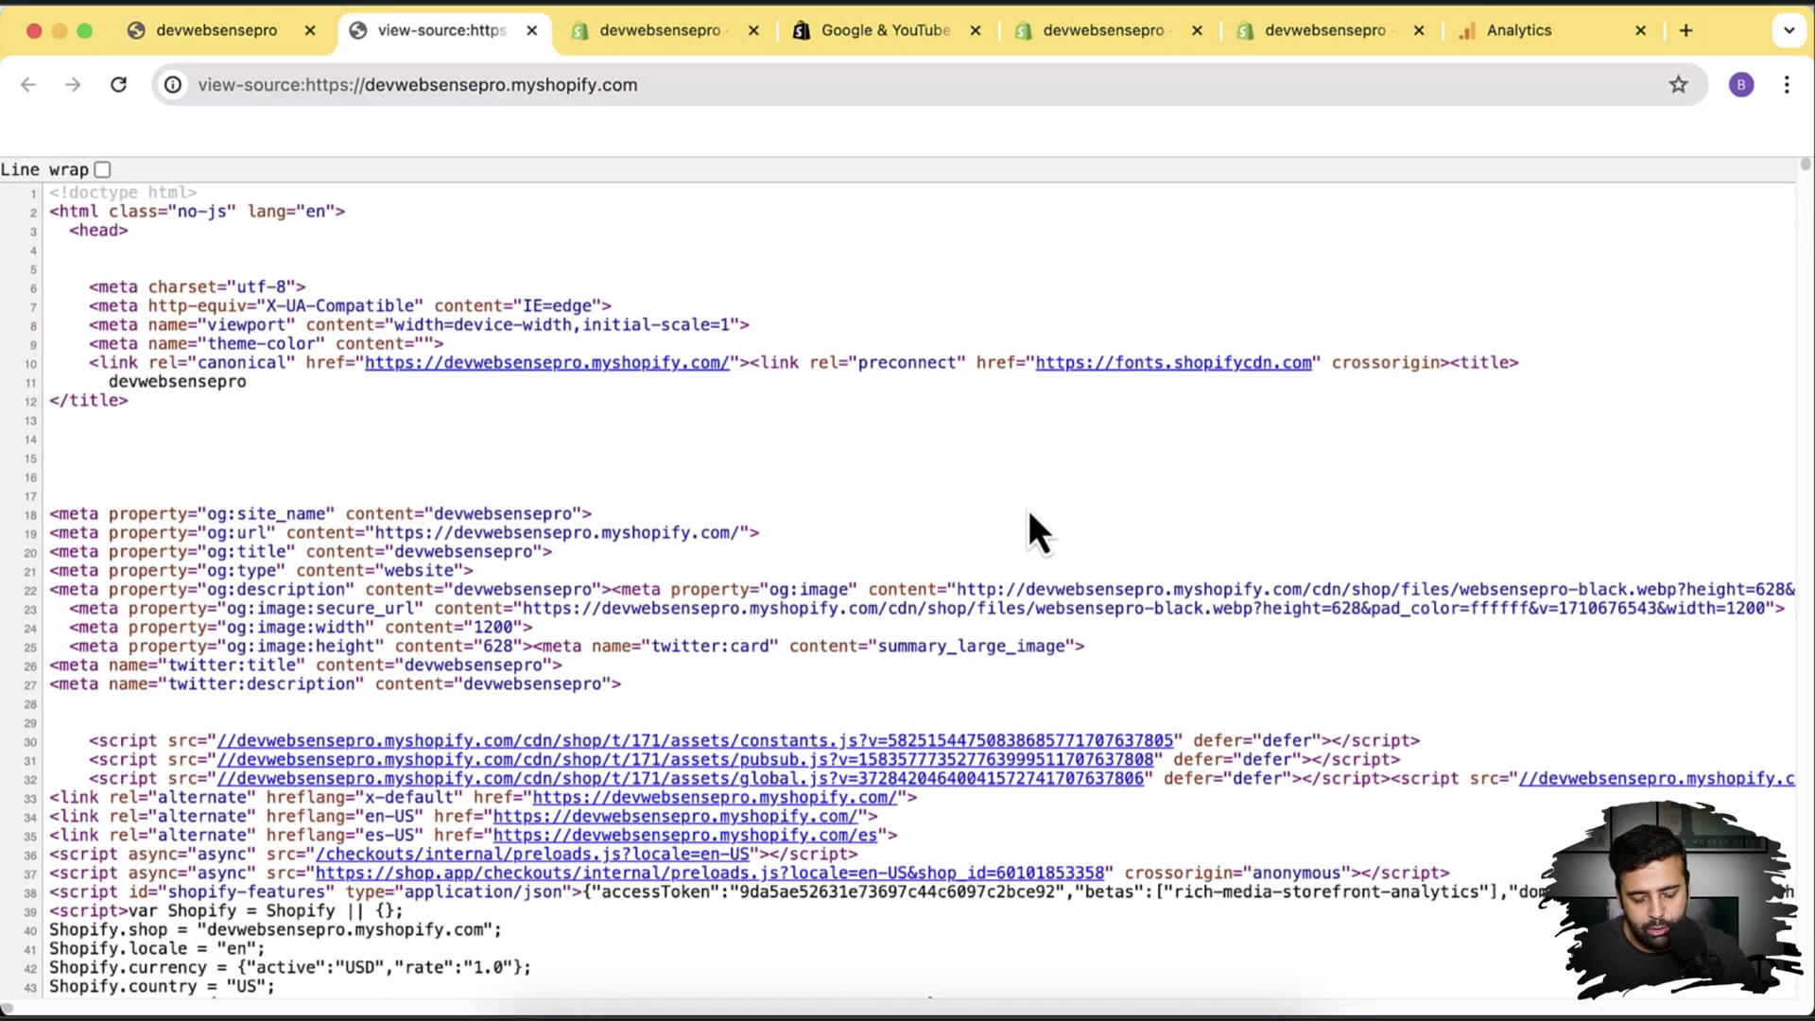
pyautogui.press('super+f')
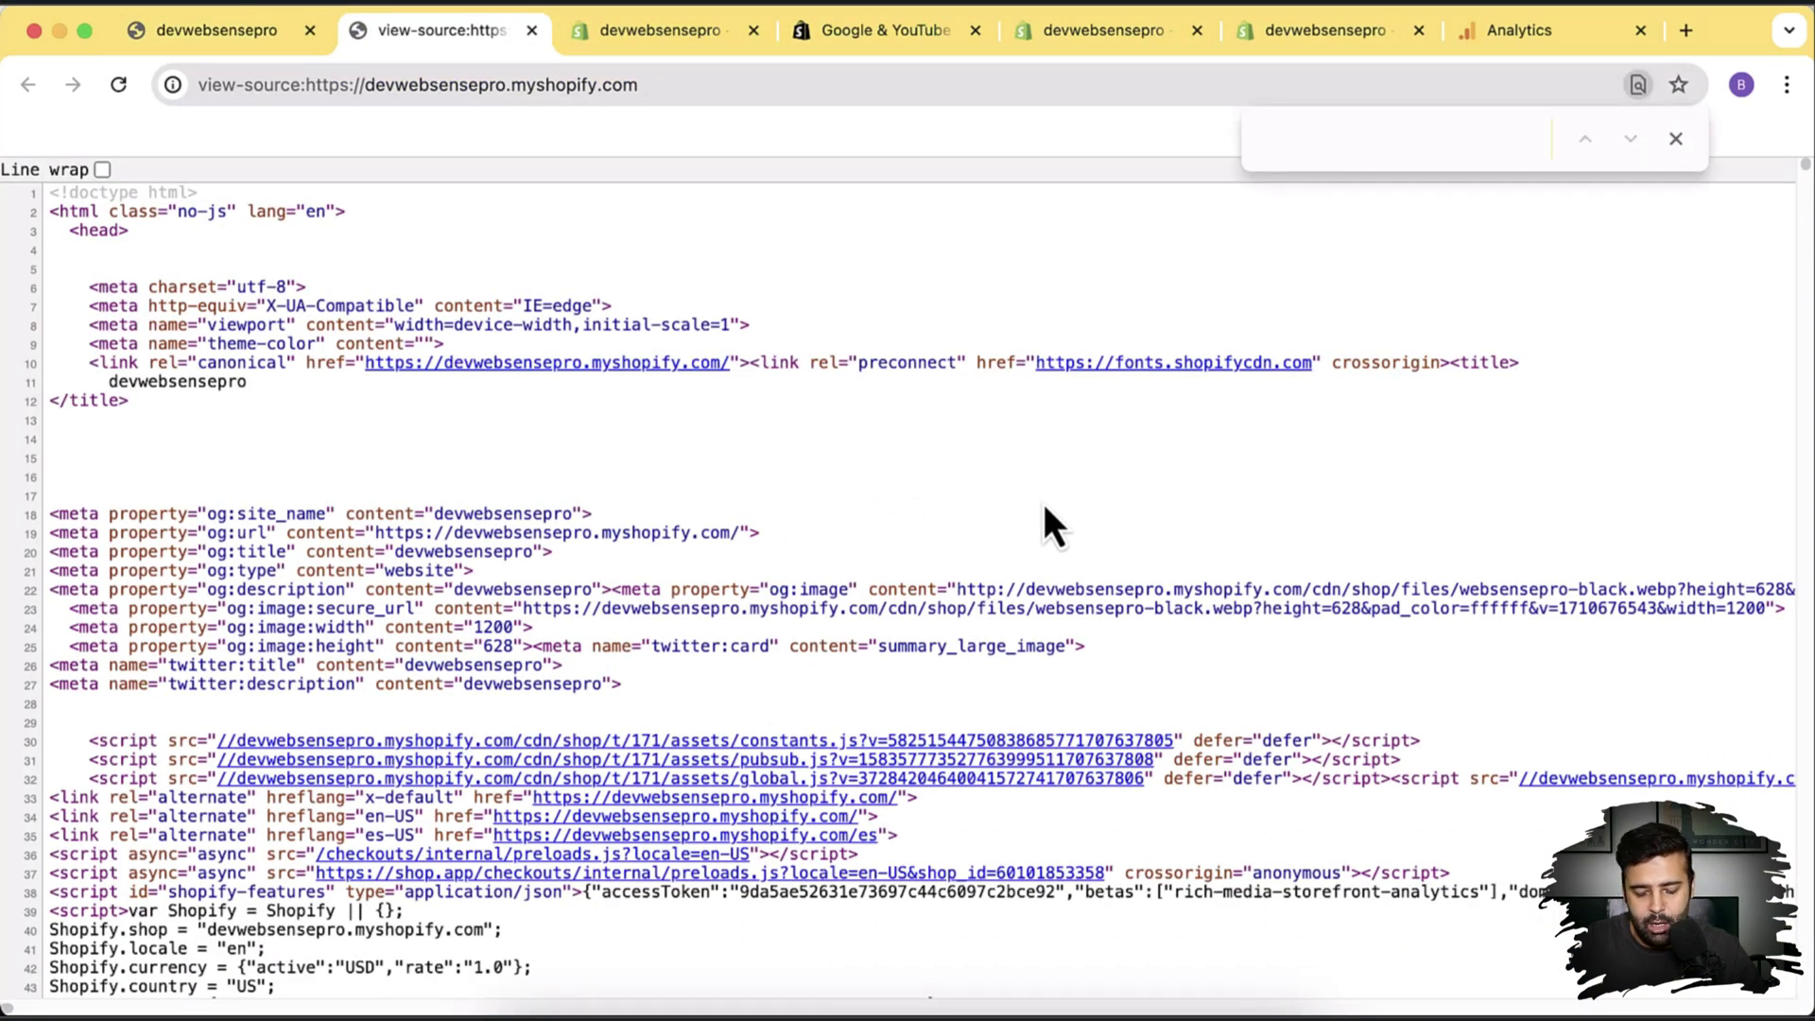
pyautogui.write('gtag')
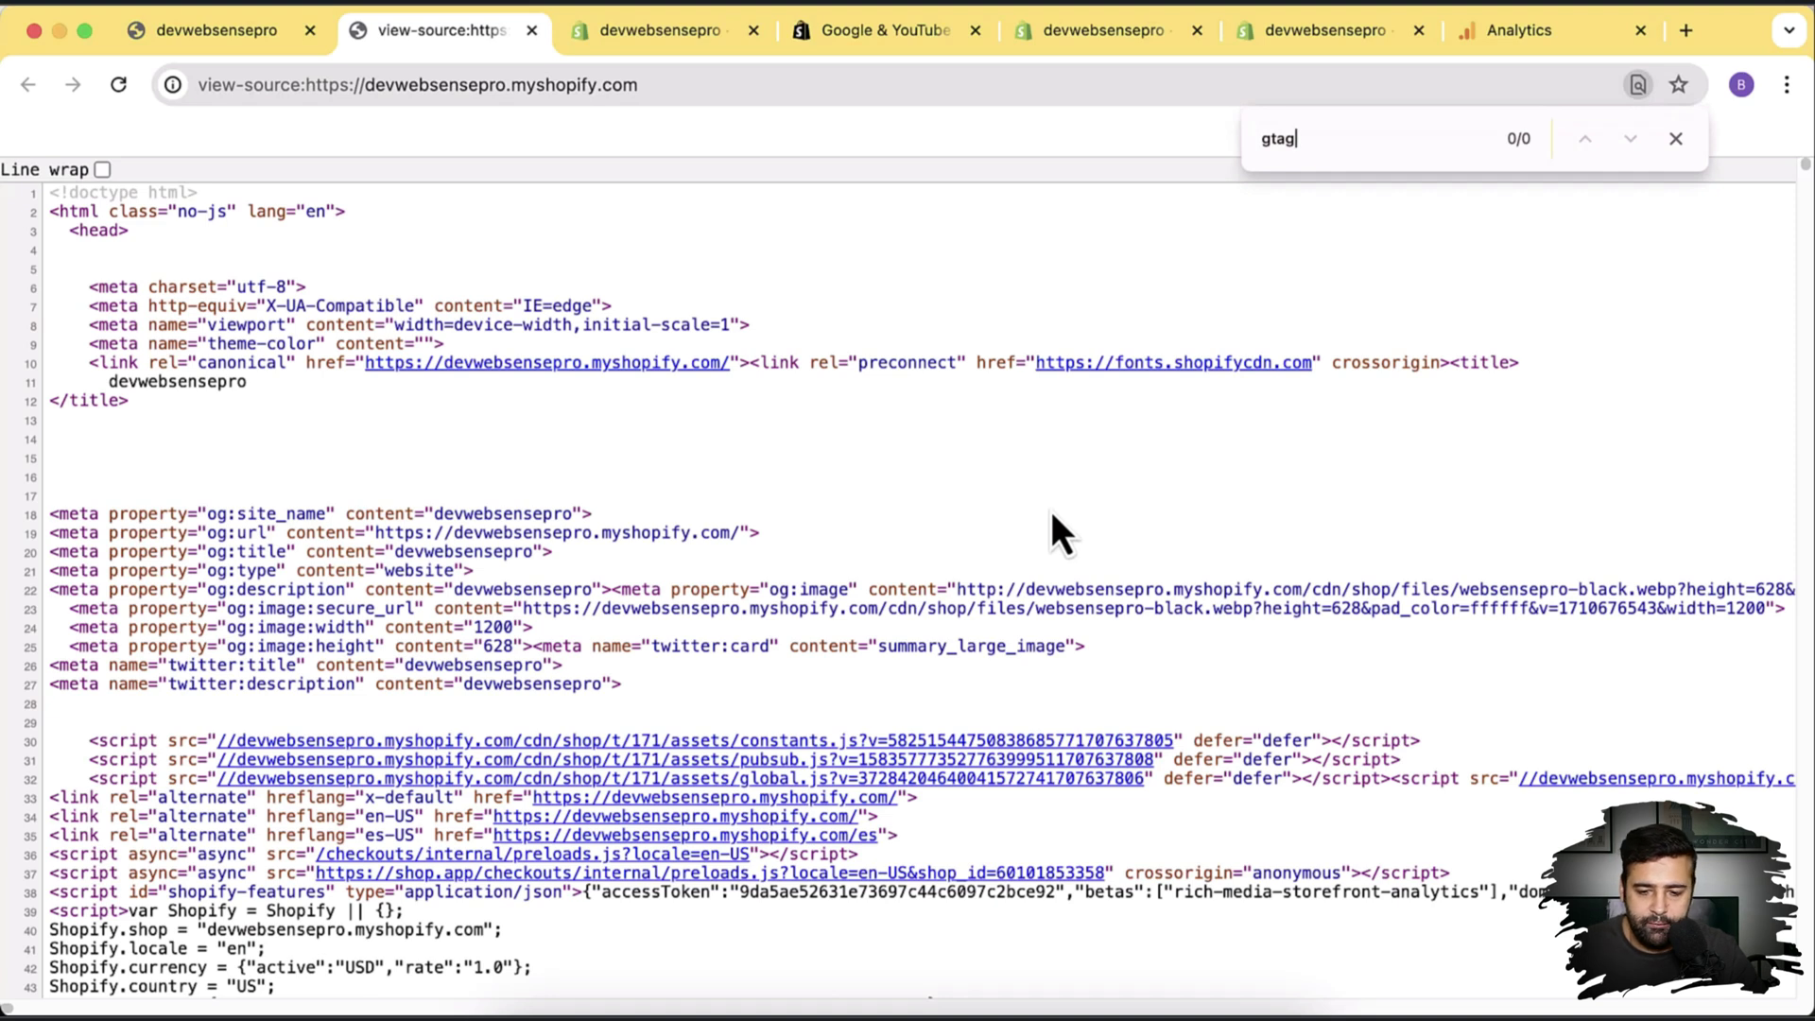
pyautogui.moveTo(1299, 147); pyautogui.dragTo(1245, 137)
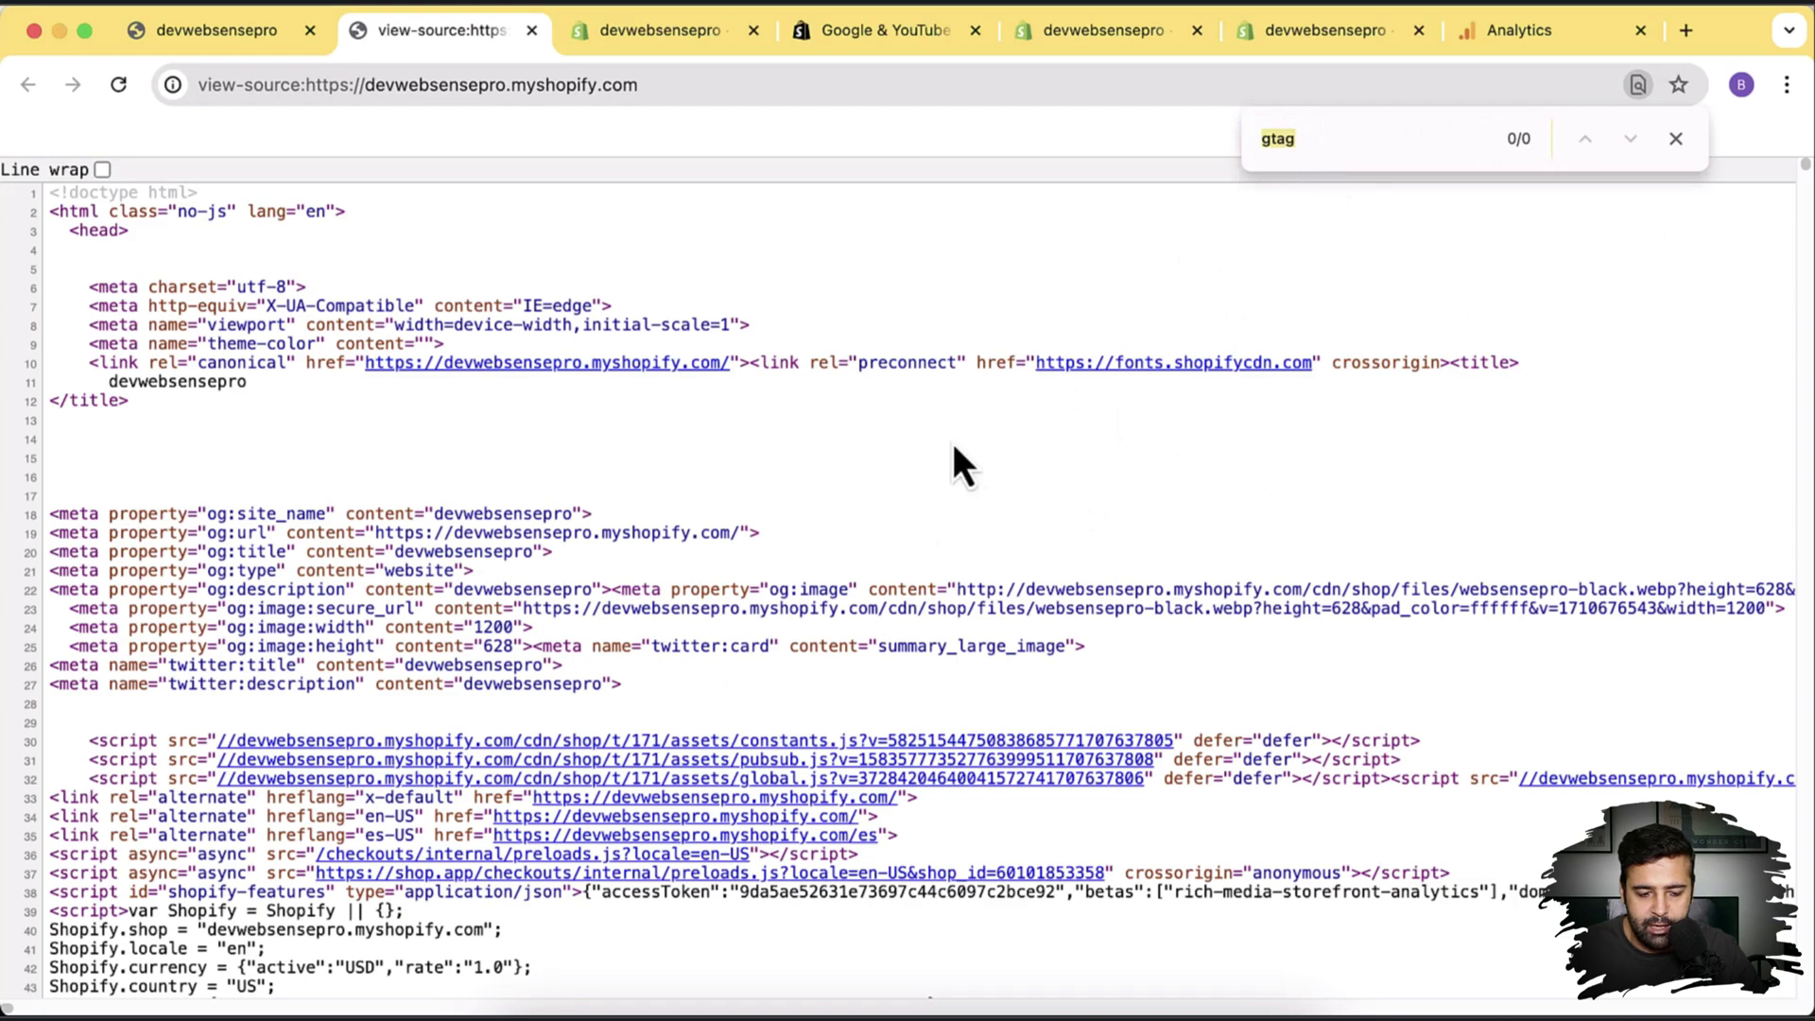
pyautogui.scroll(-7, 953, 445)
pyautogui.scroll(7, 953, 444)
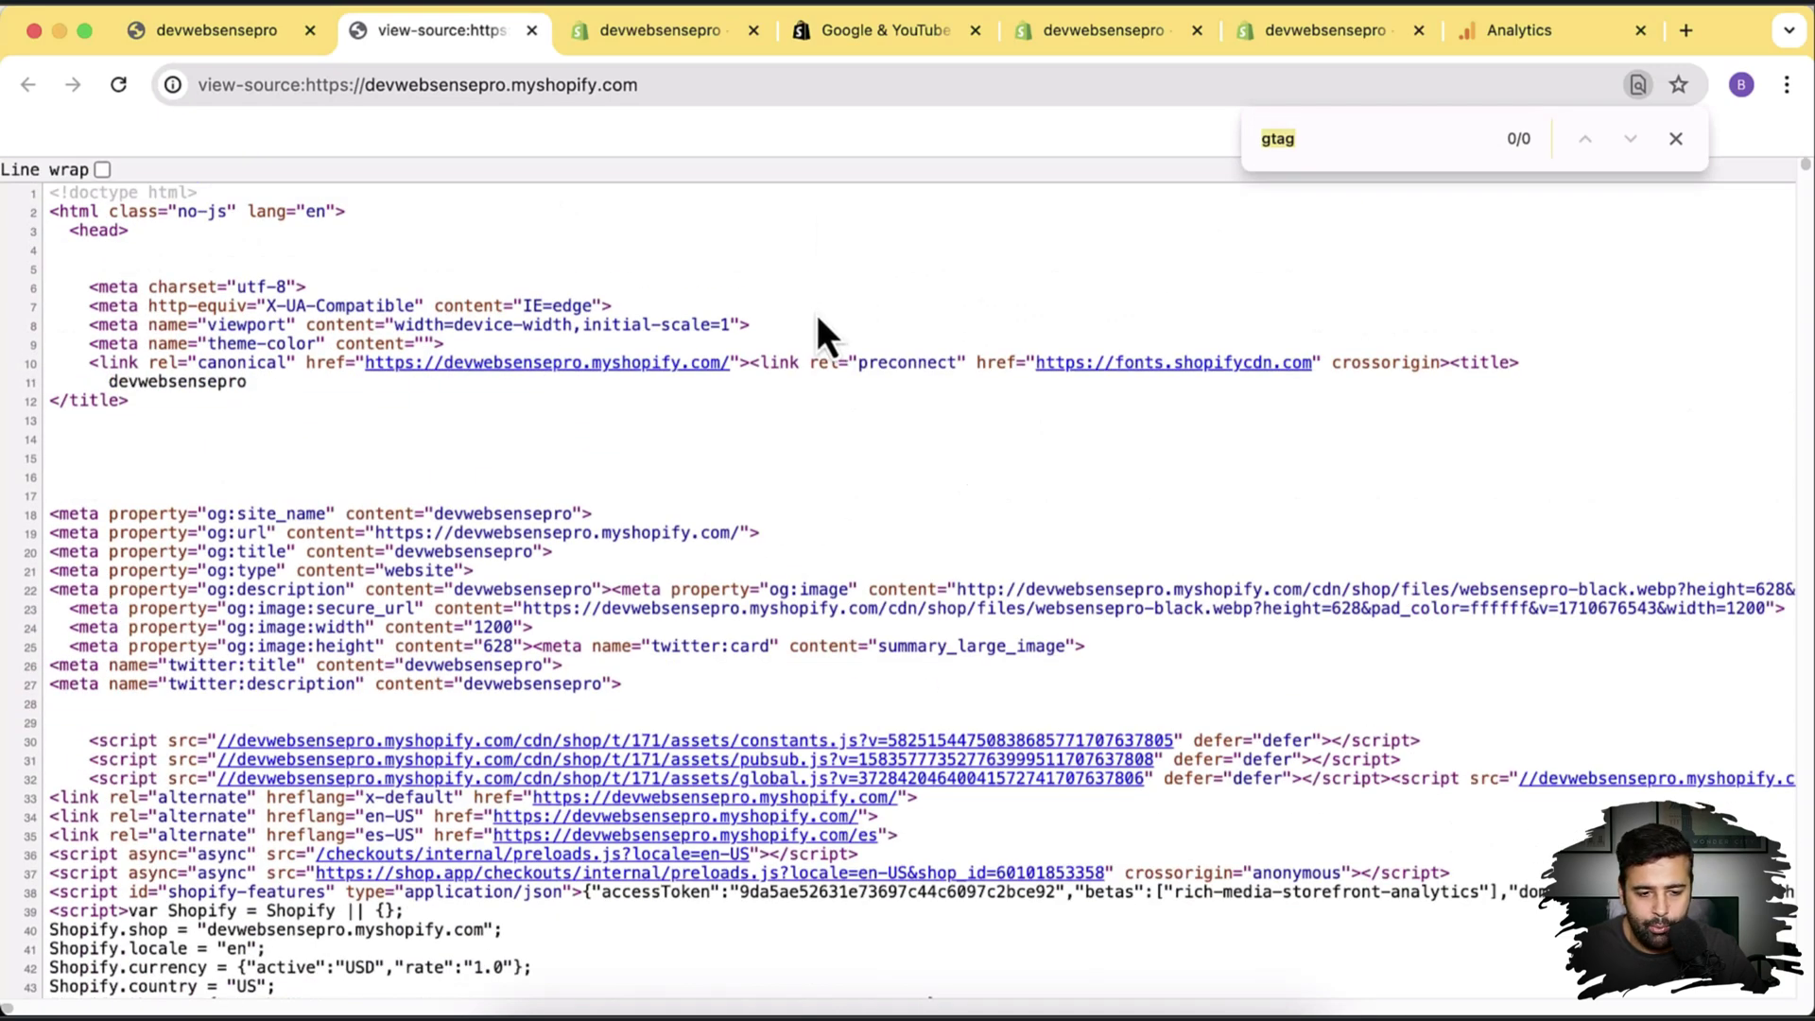
pyautogui.click(1673, 142)
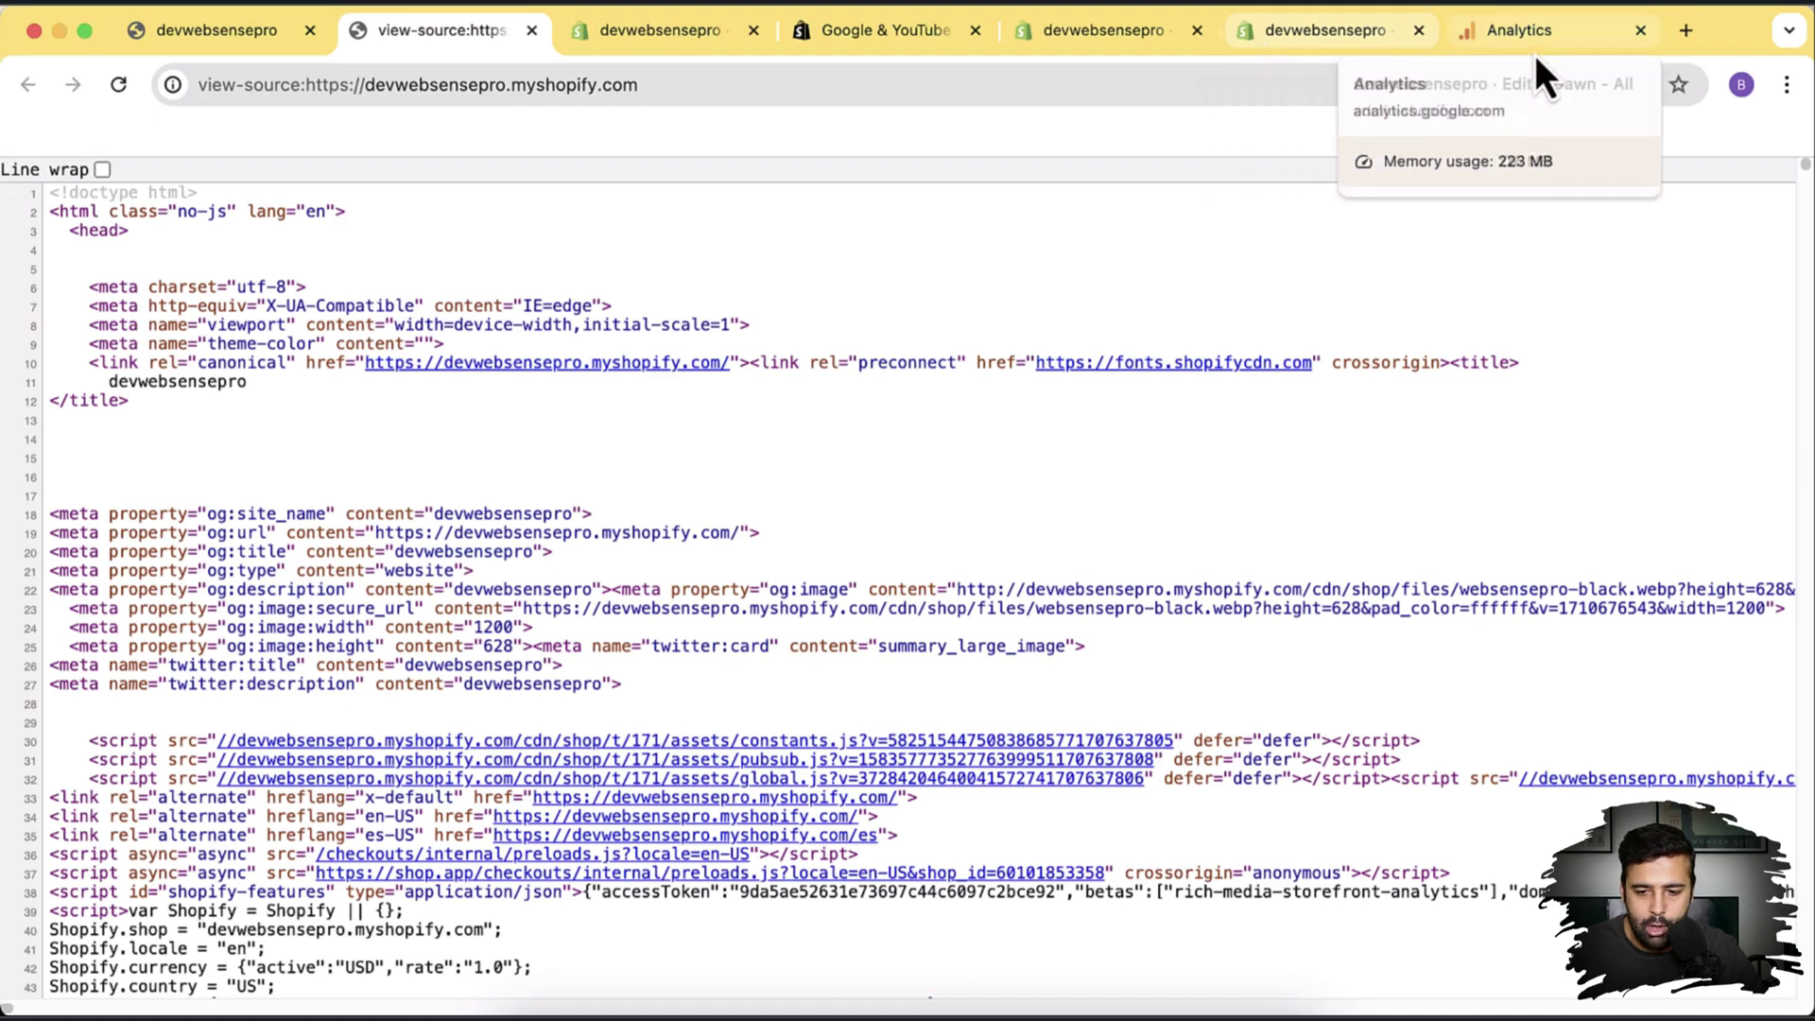
# Return to the Google & YouTube app setup, connect the Google account, and allow Google Channel by Shopify to access it.
pyautogui.click(1276, 43)
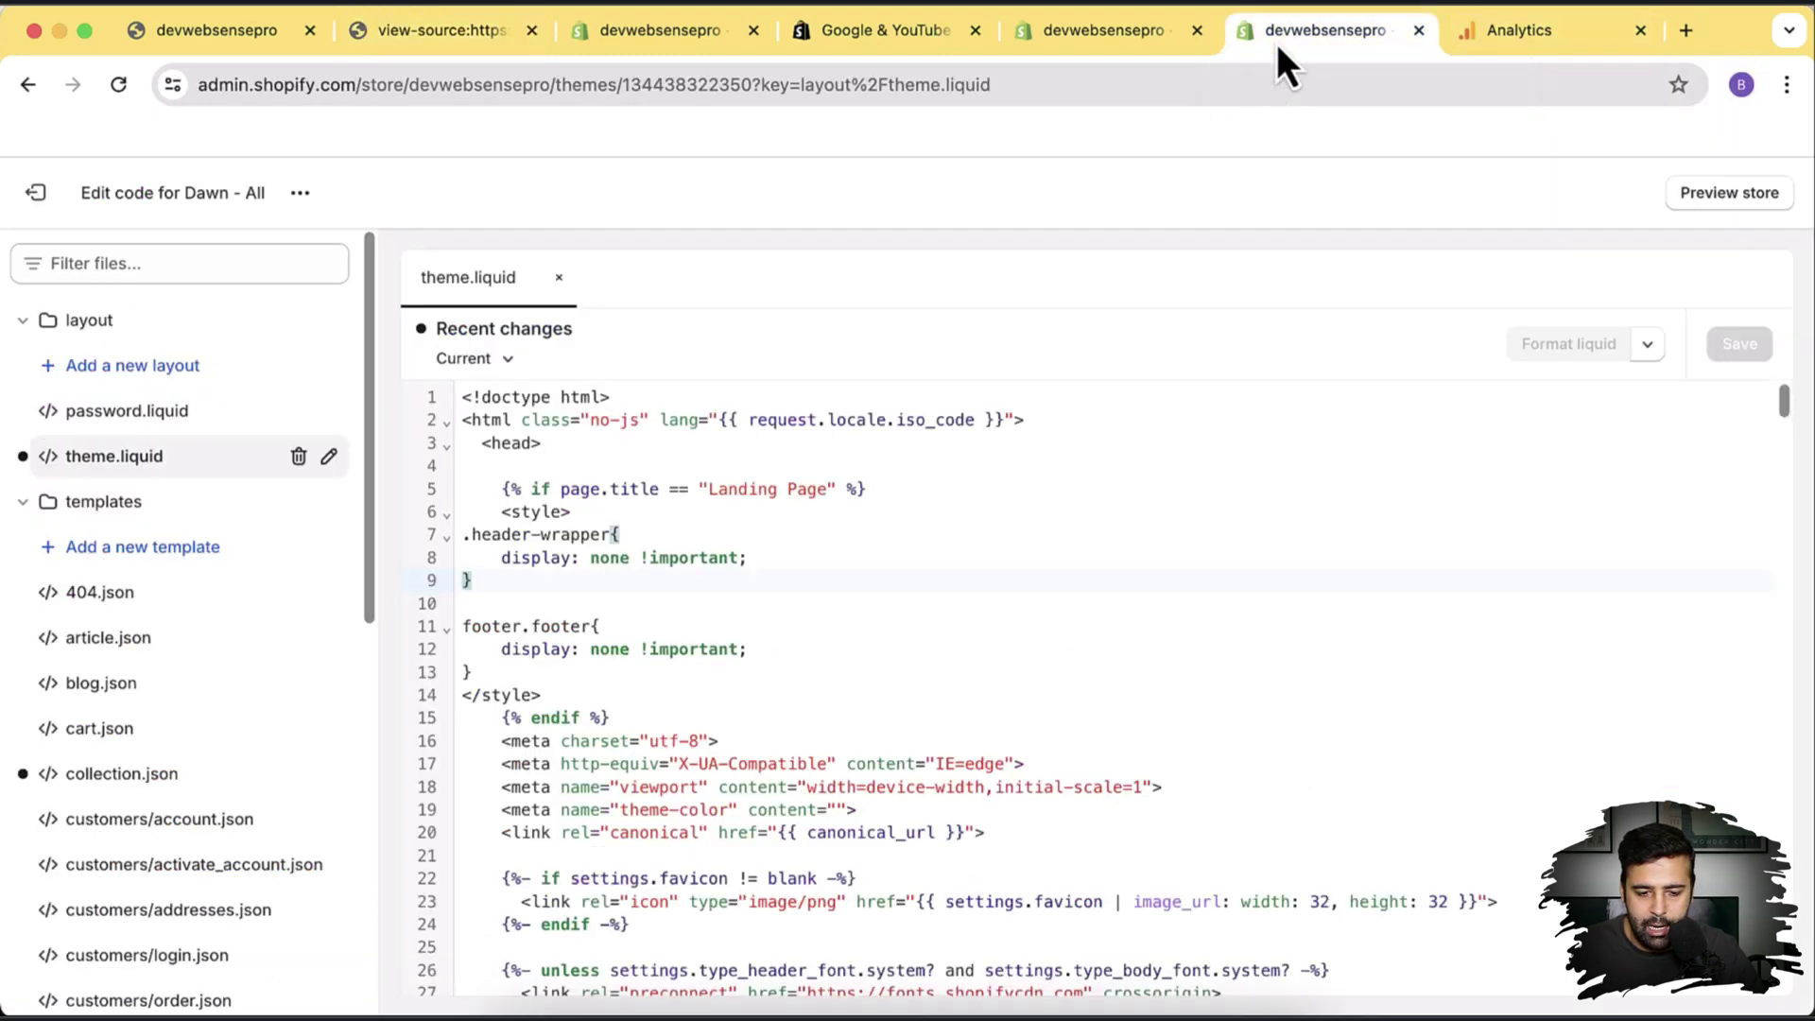
pyautogui.click(1087, 32)
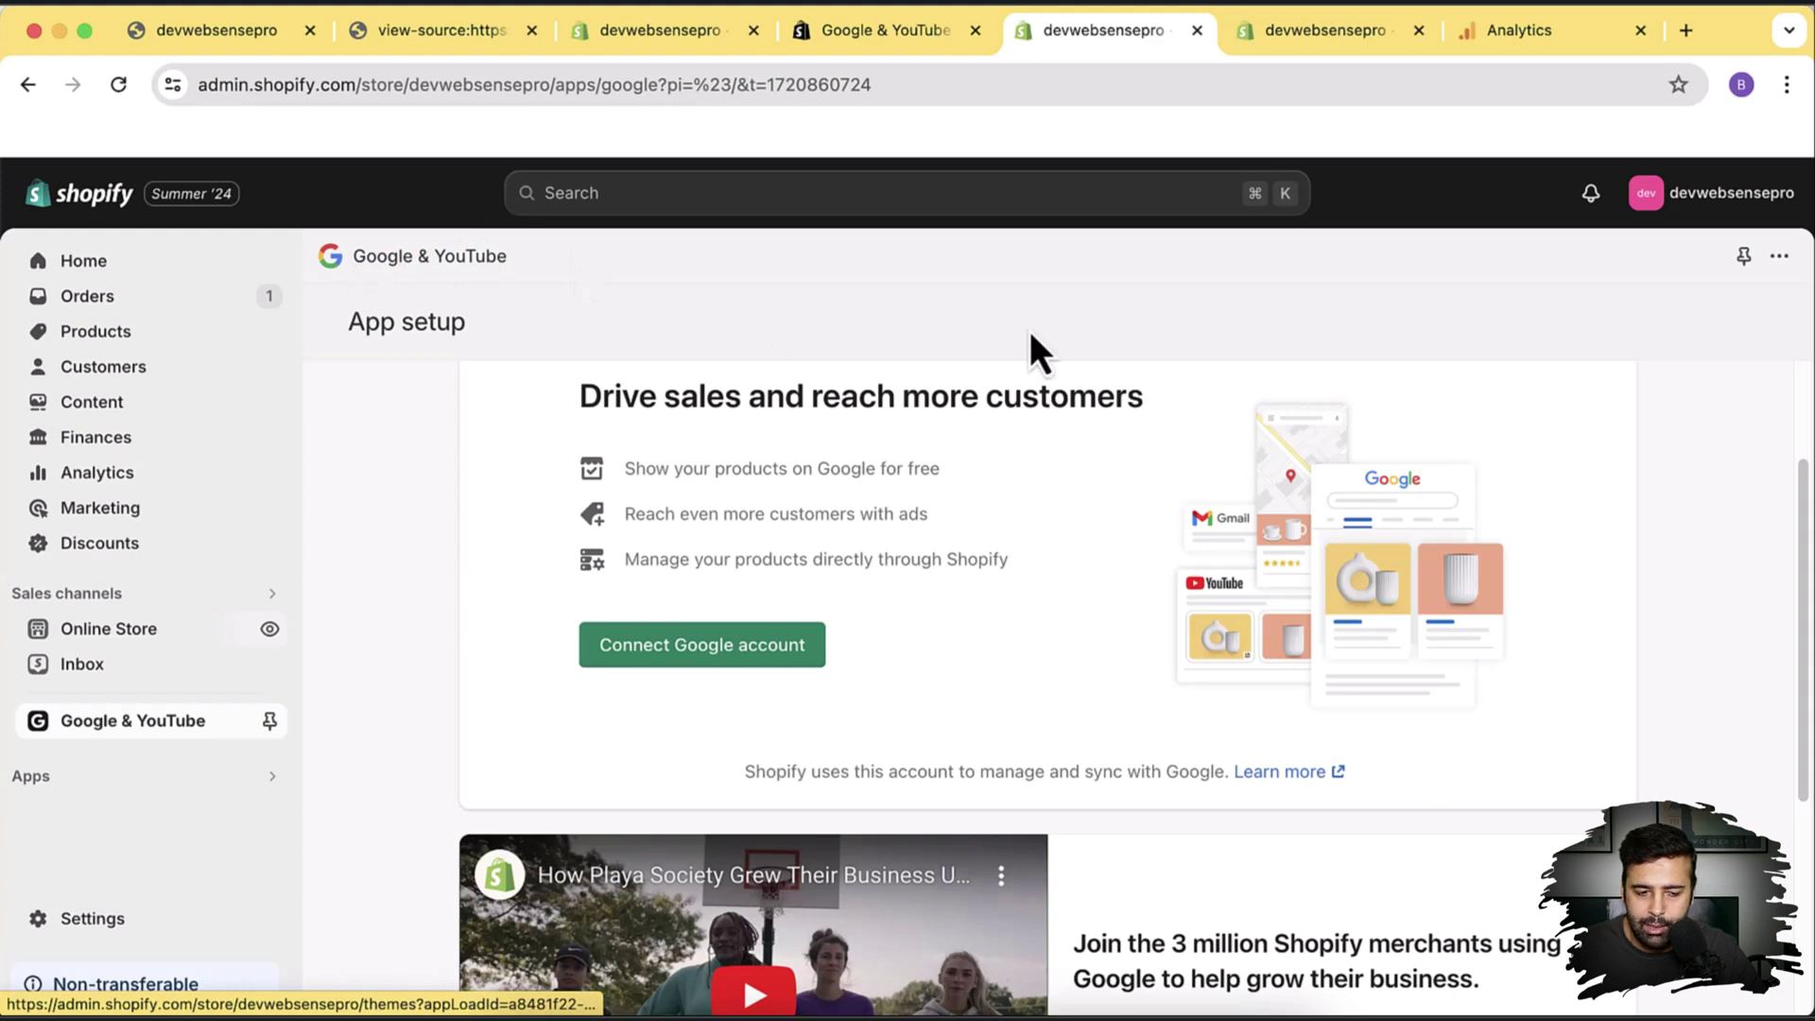
pyautogui.click(710, 662)
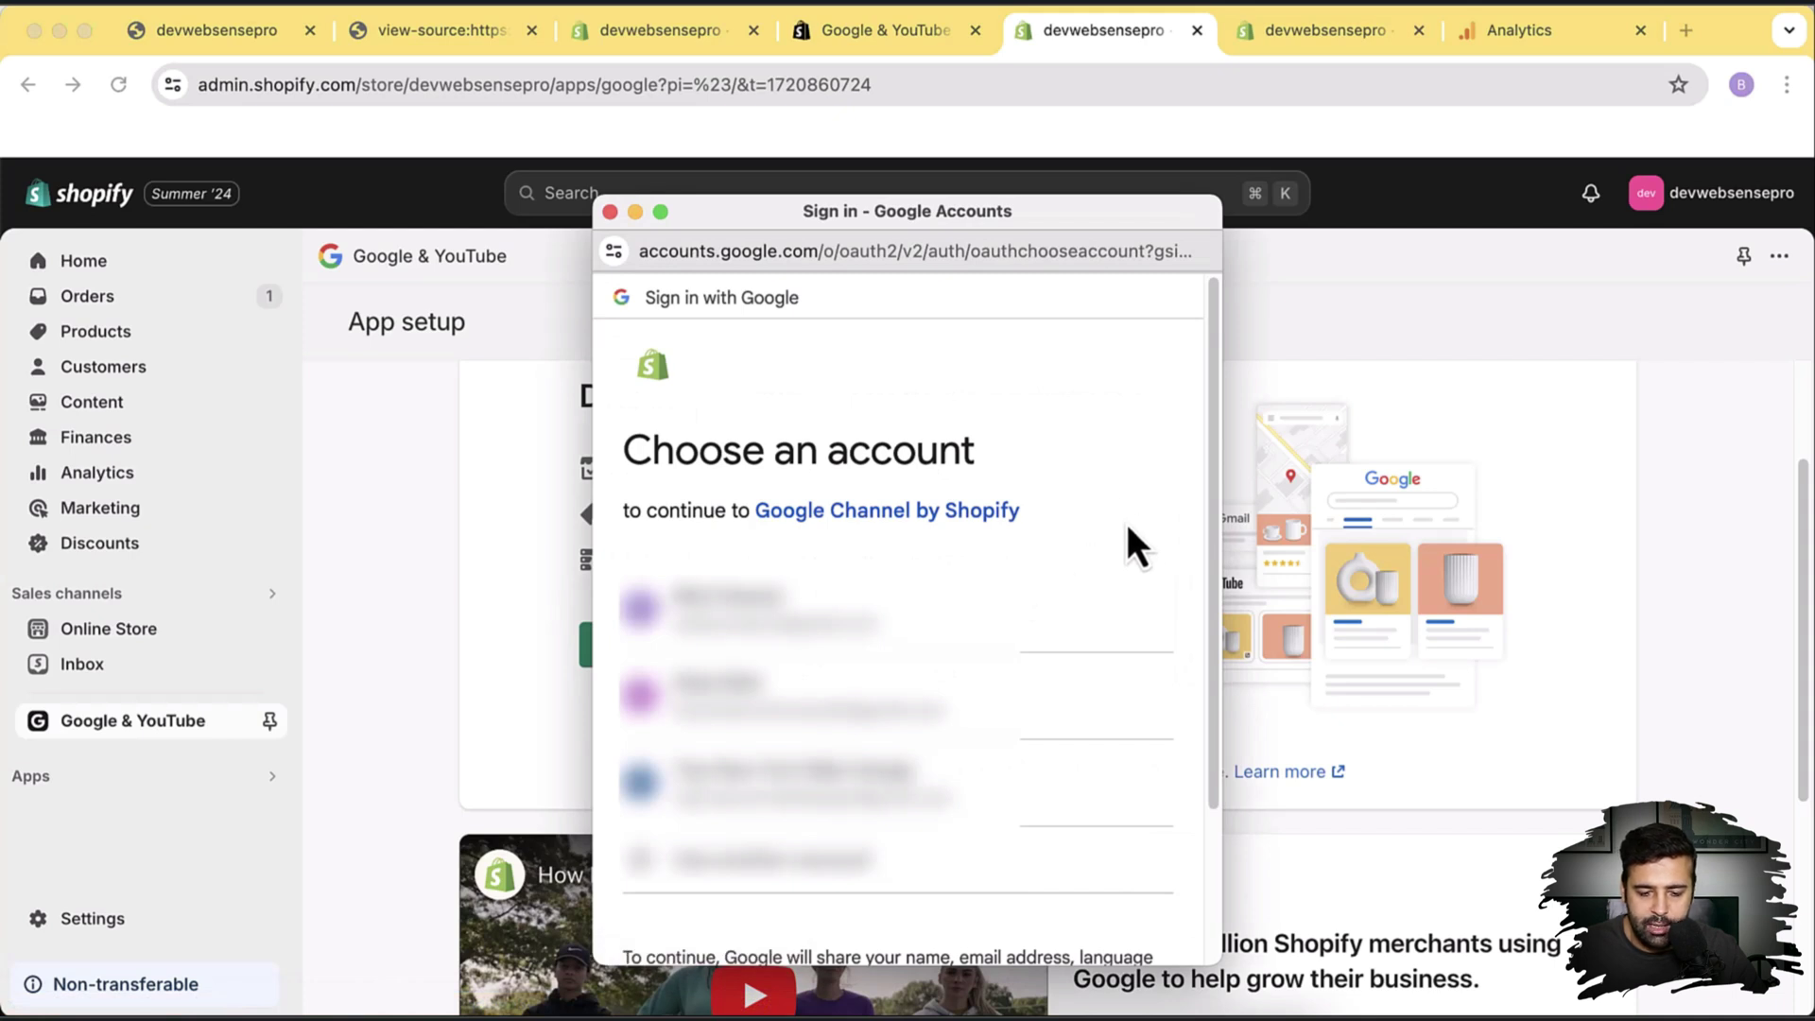
pyautogui.click(954, 650)
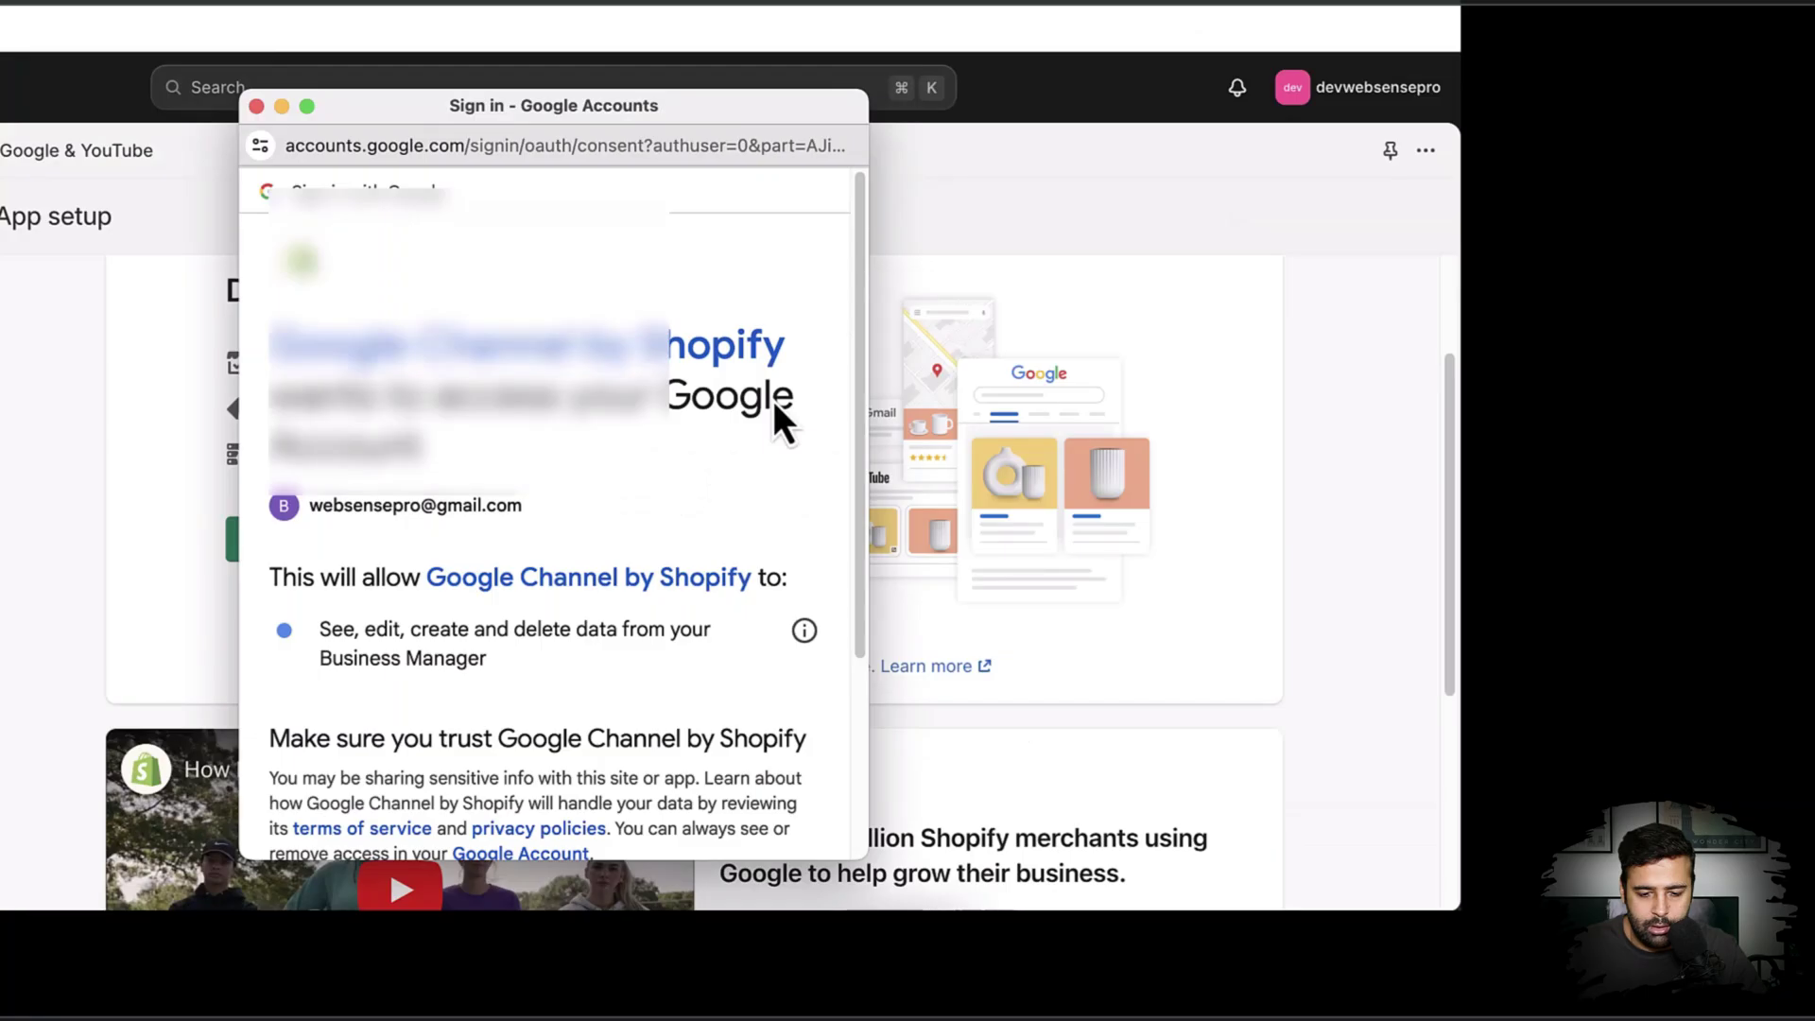
pyautogui.scroll(-3, 1127, 507)
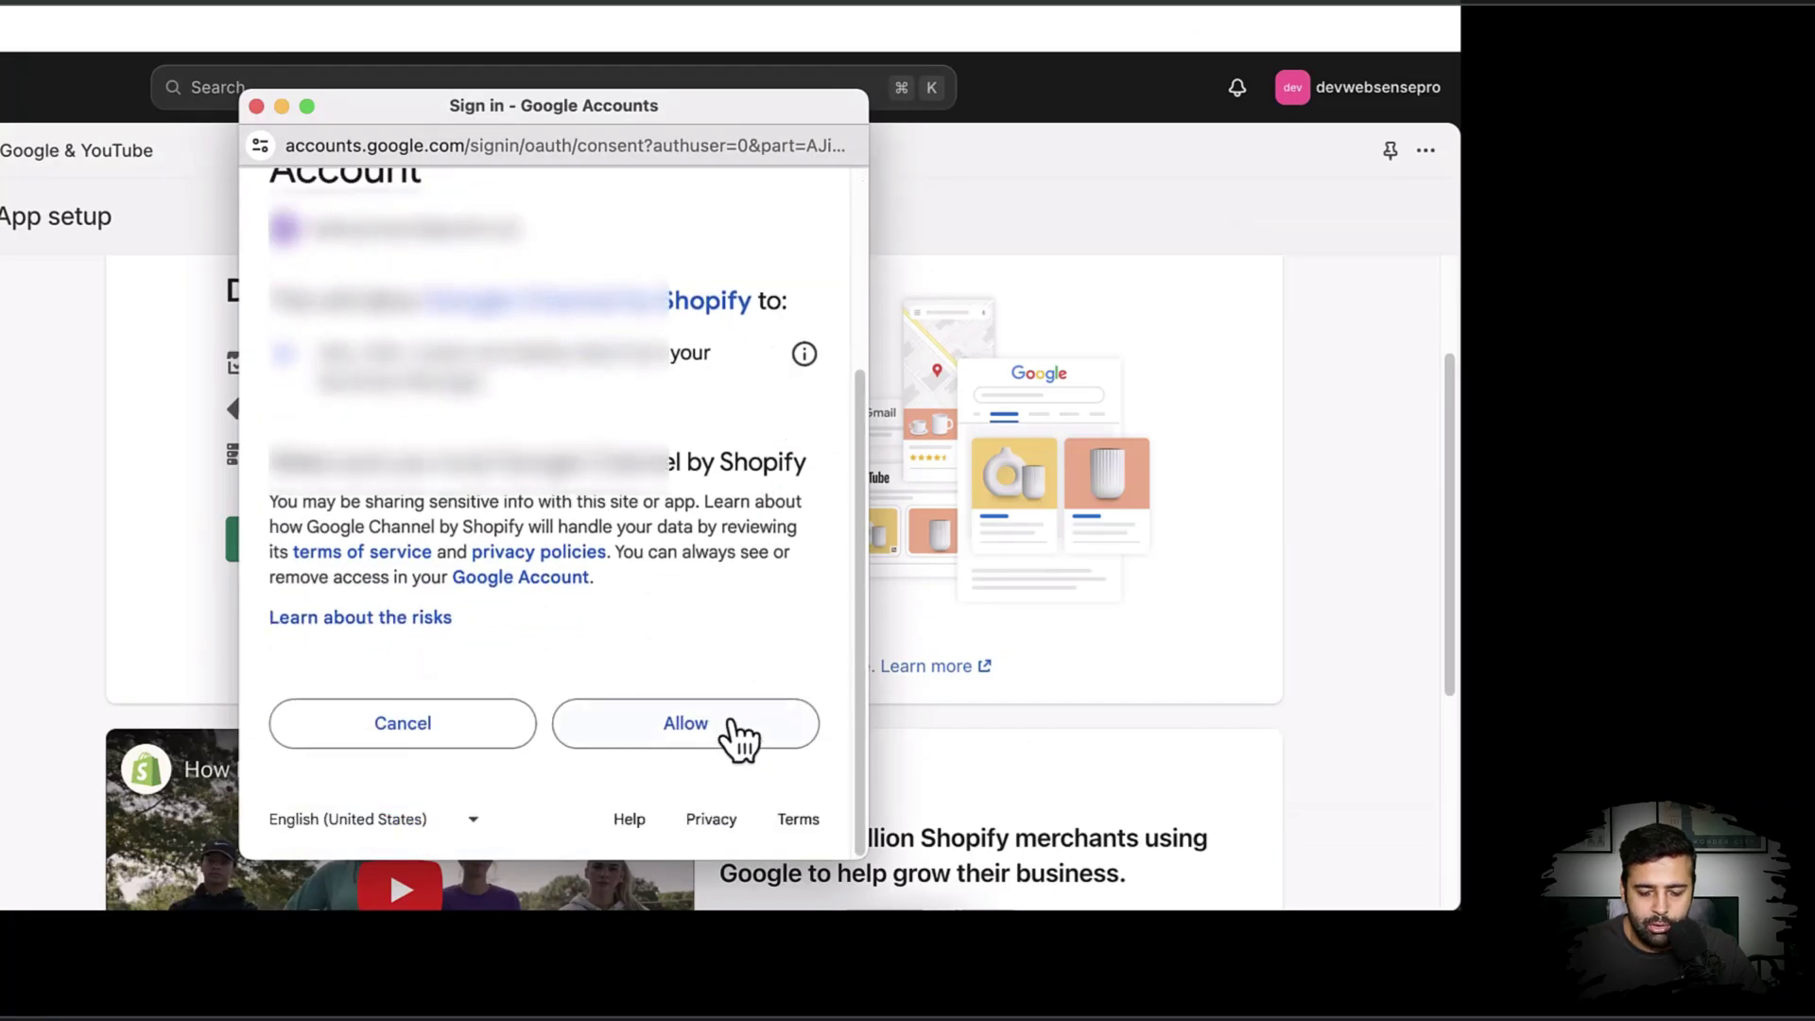
pyautogui.click(732, 733)
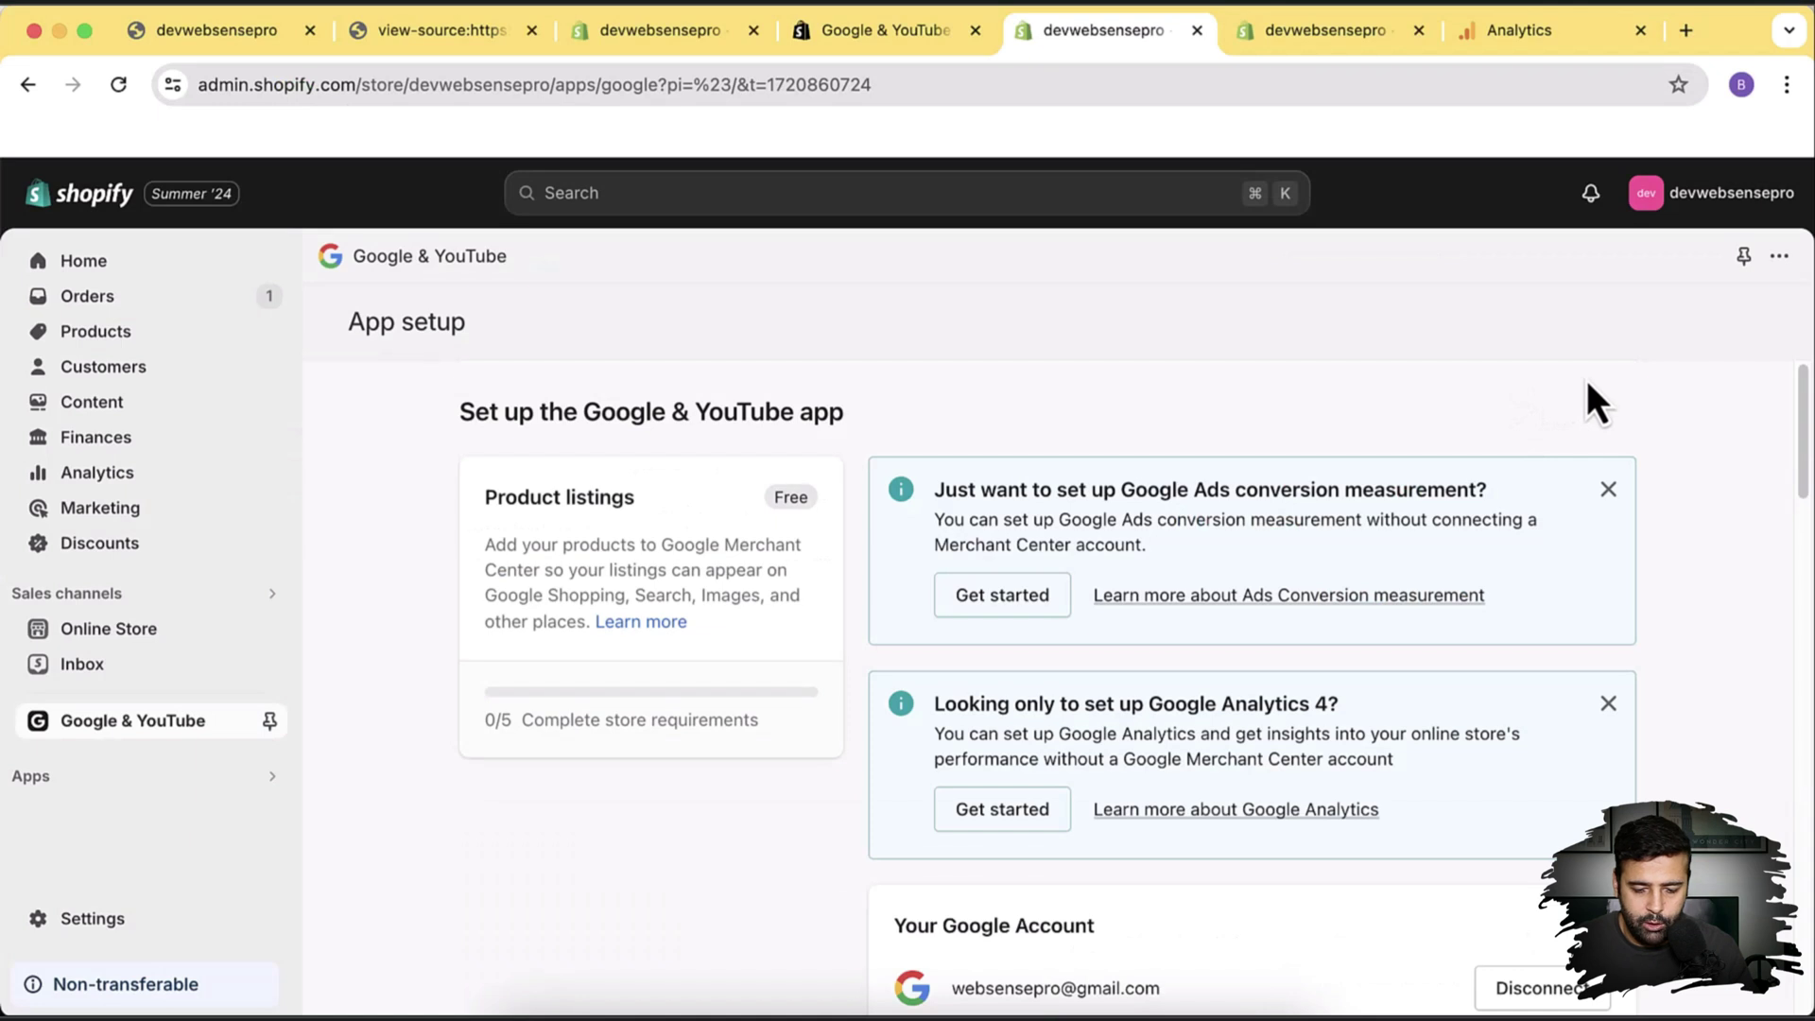
# Read the app setup options for Google Ads conversion measurement and for setting up only Google Analytics 4.
pyautogui.scroll(-2, 1597, 473)
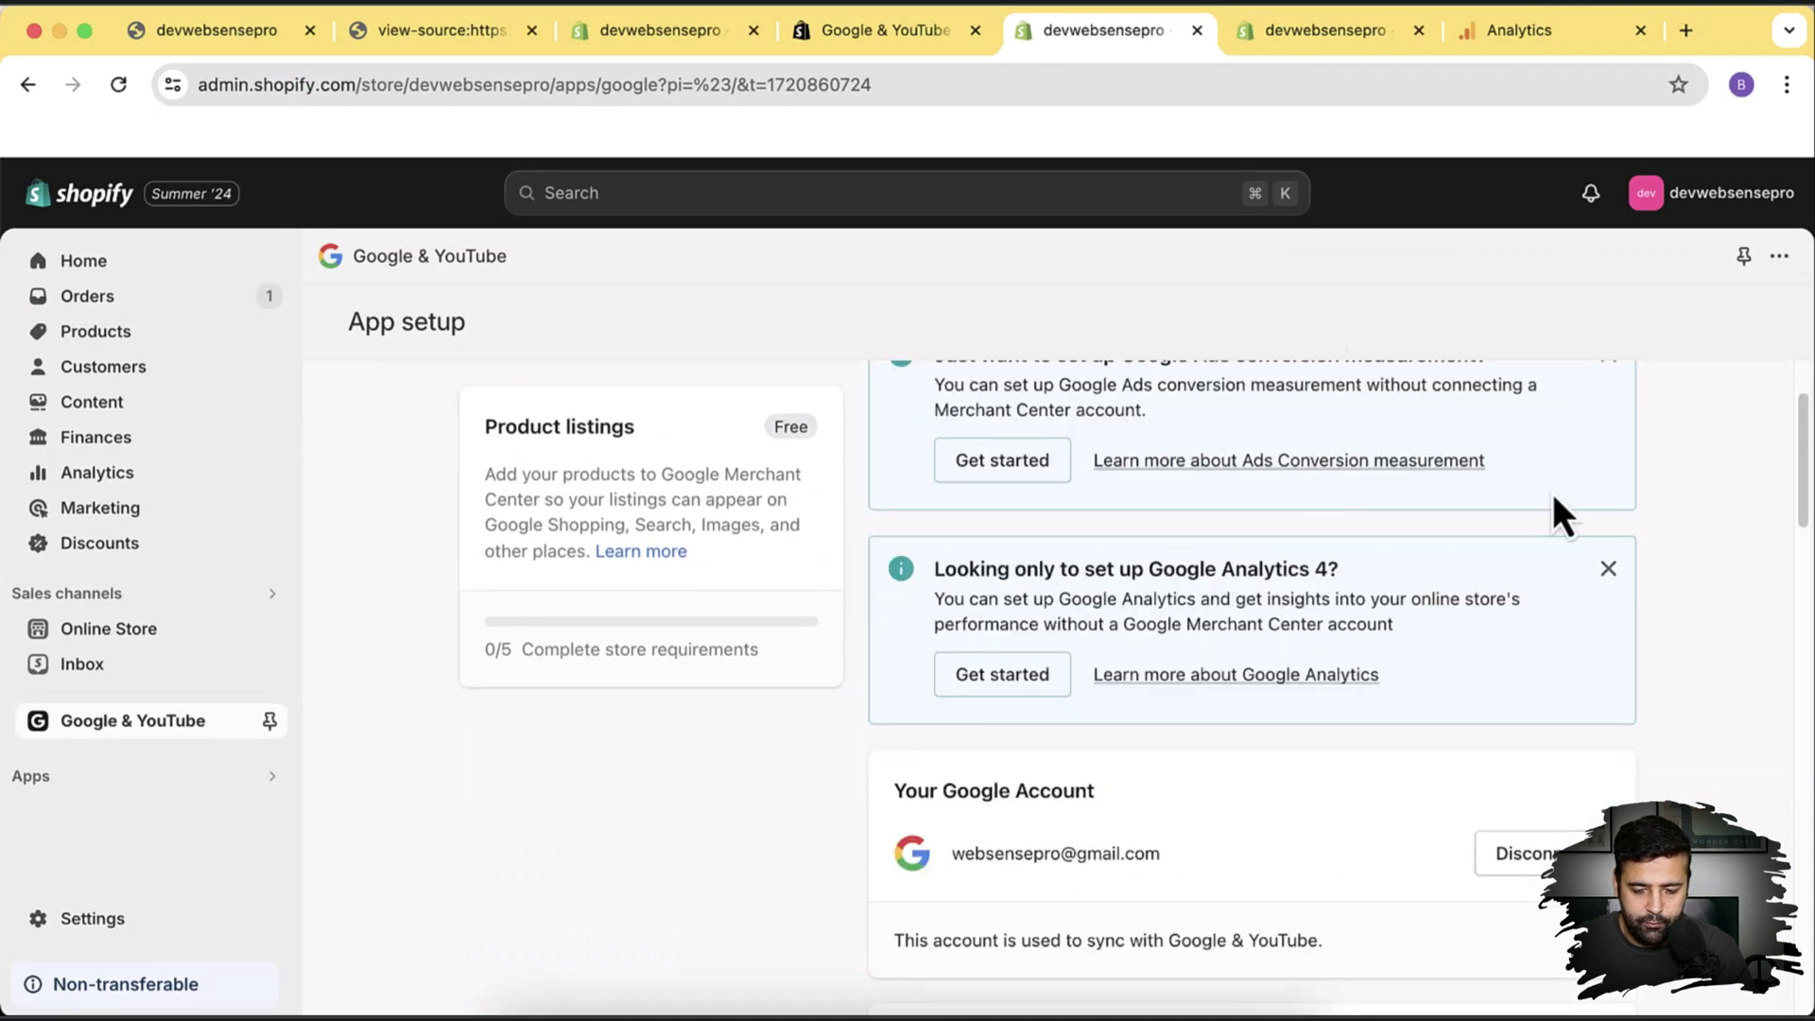
pyautogui.scroll(1, 1553, 495)
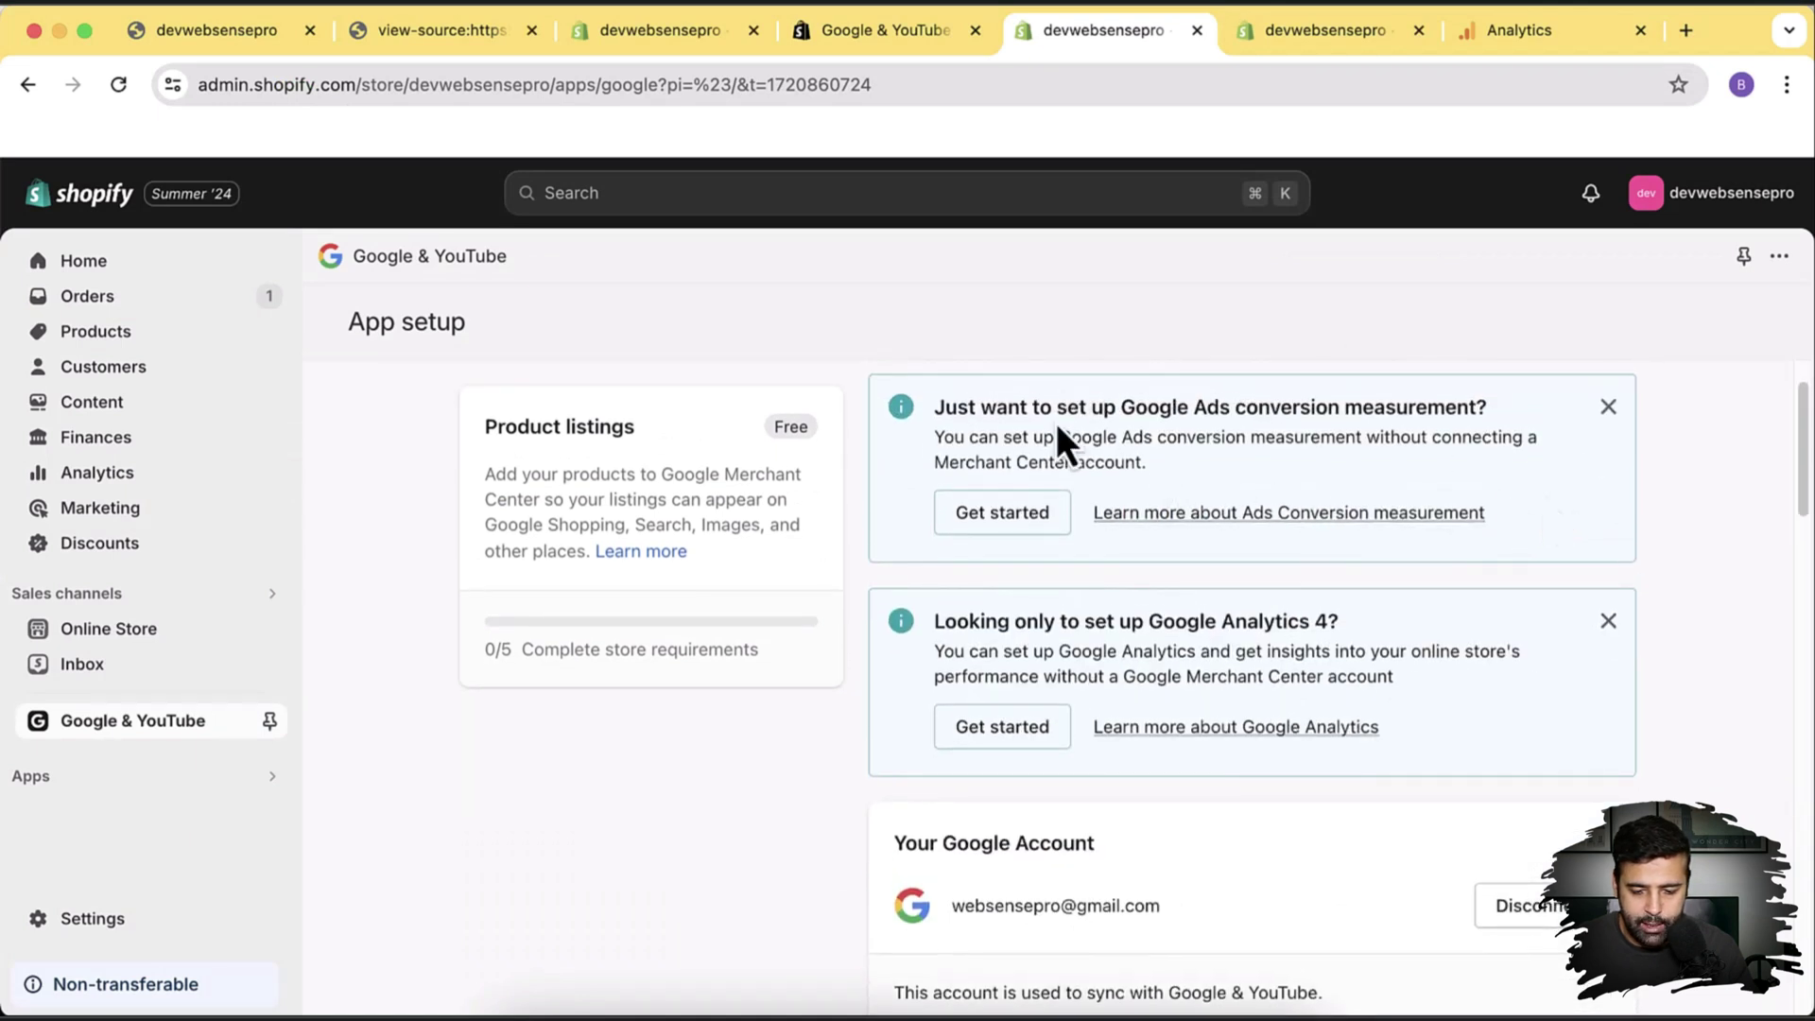
pyautogui.moveTo(936, 406); pyautogui.dragTo(1536, 478)
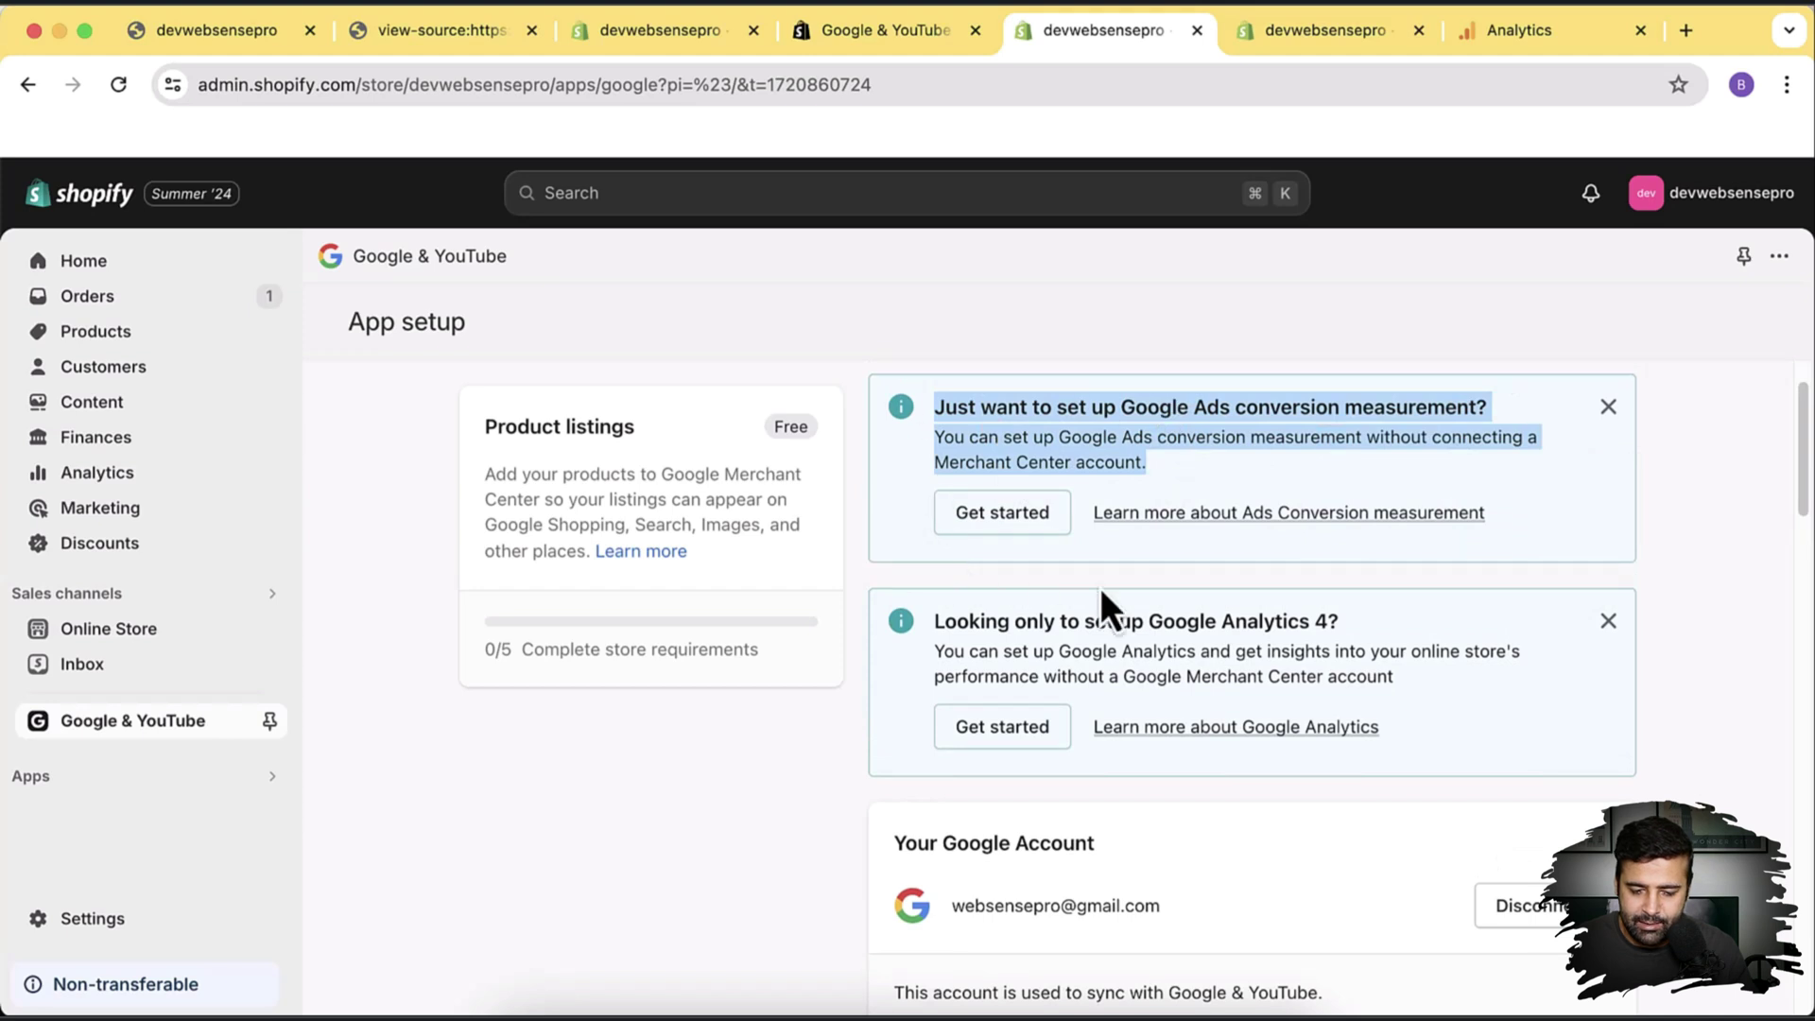
pyautogui.click(1541, 528)
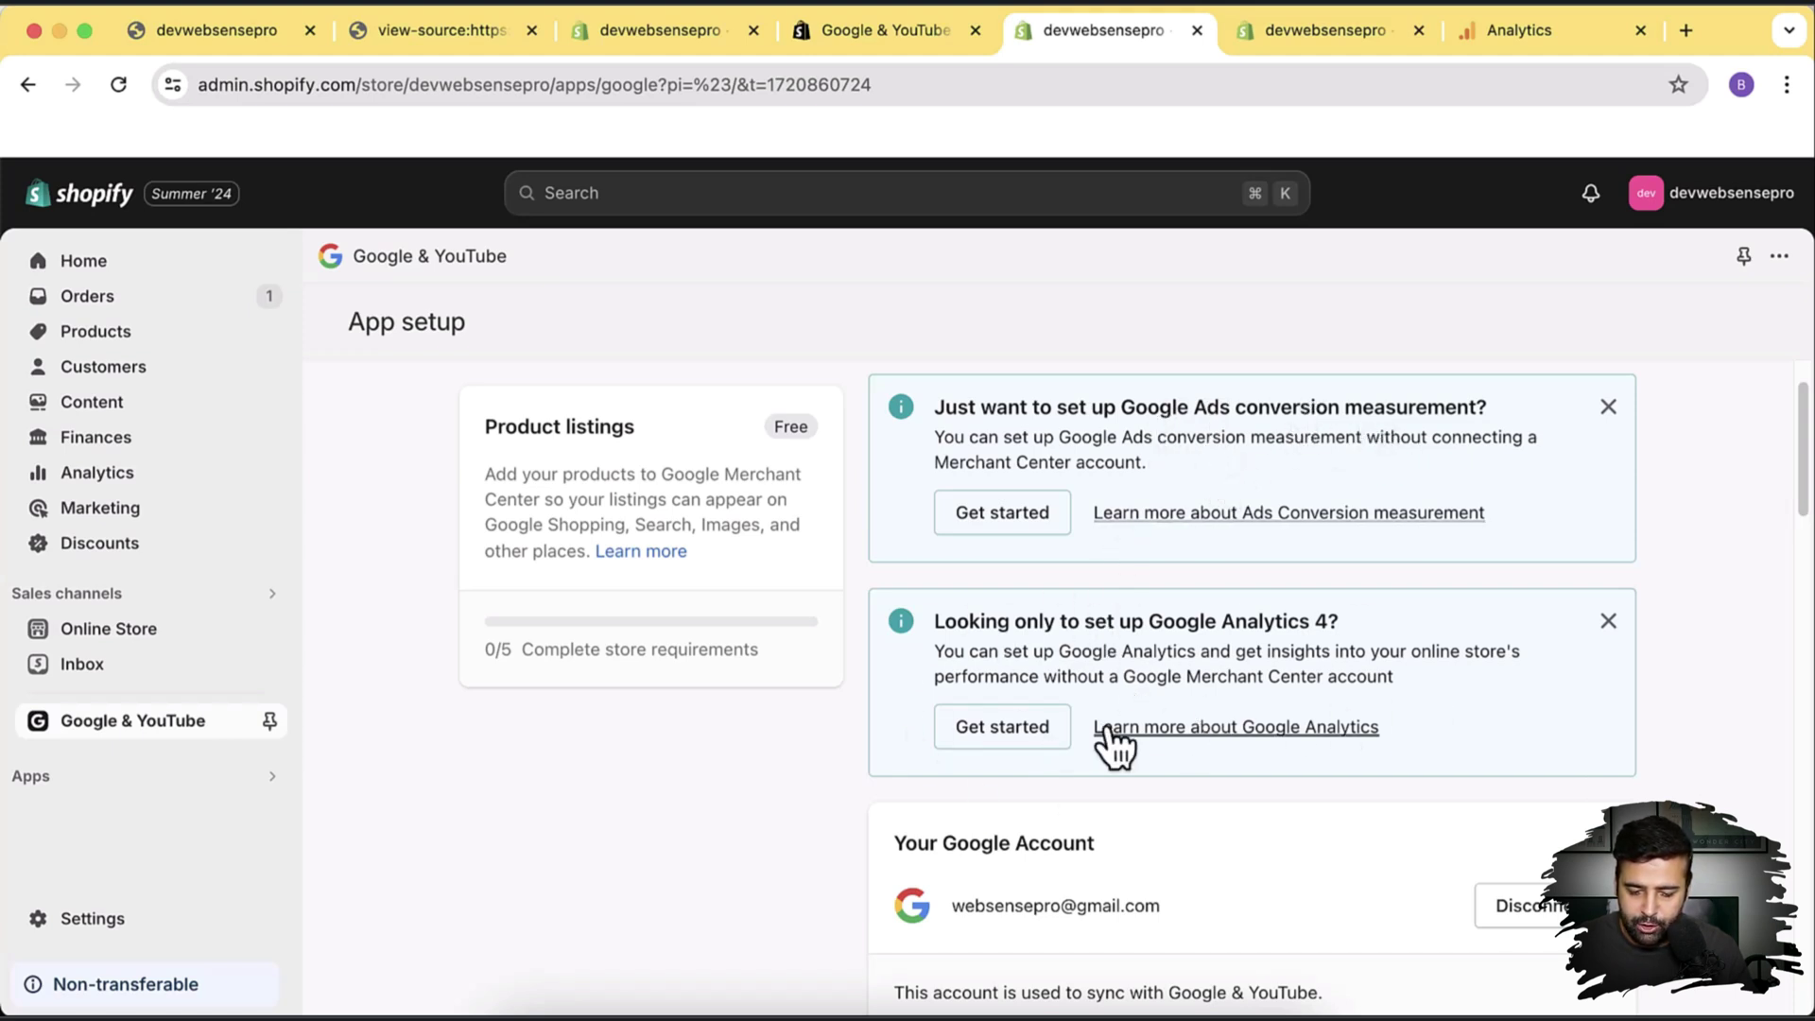
pyautogui.scroll(-3, 1702, 496)
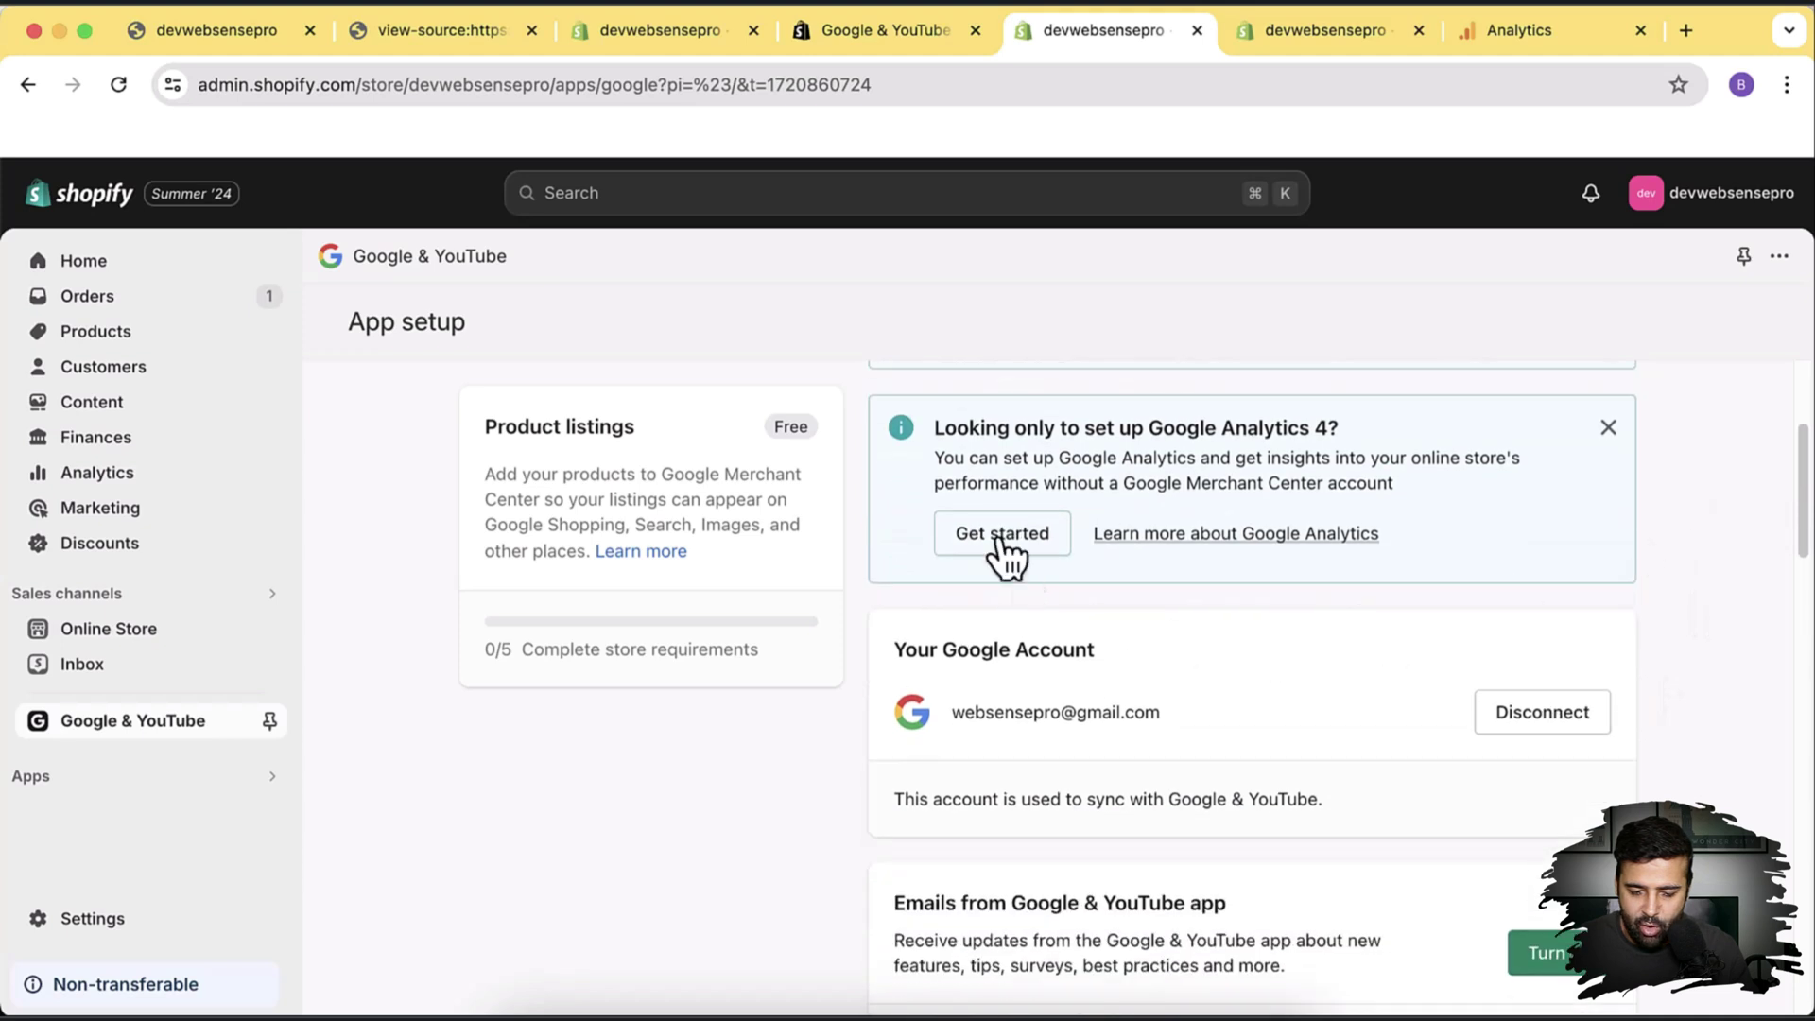
# Start the Google Analytics 4-only setup and select the "Youtube tutorial" property as the one to connect.
pyautogui.click(1012, 537)
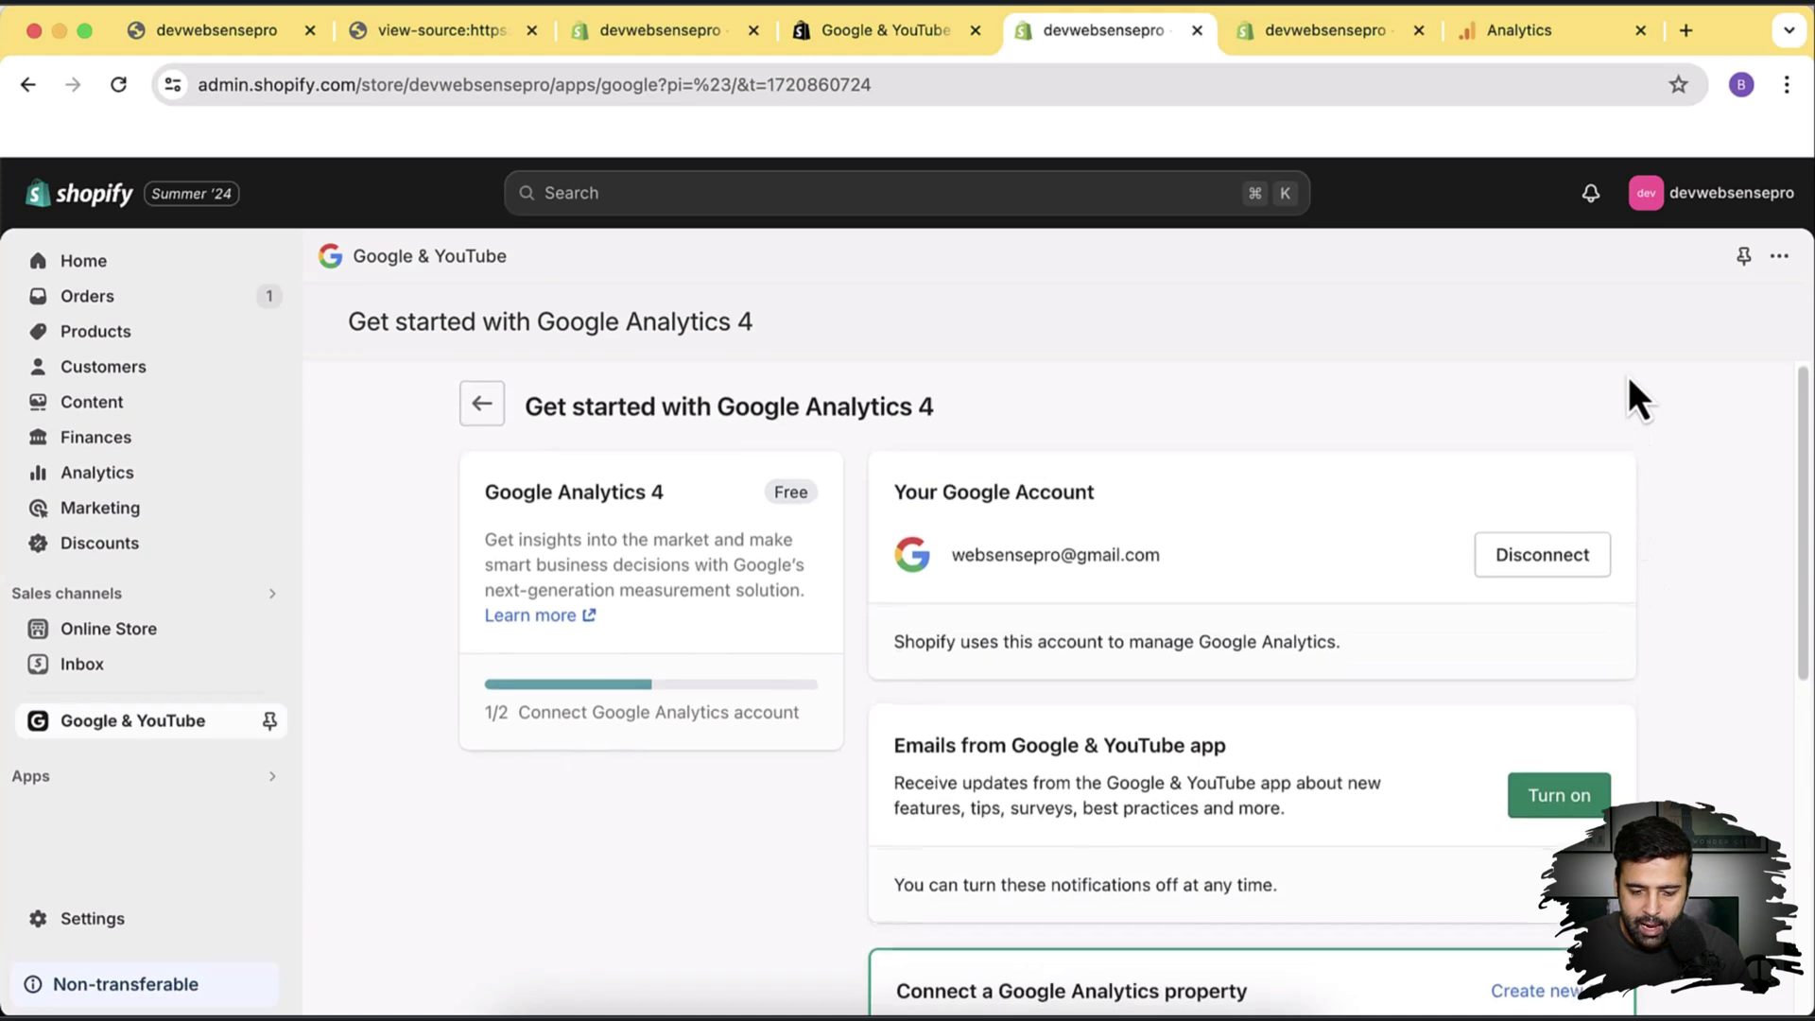
pyautogui.scroll(-2, 1163, 434)
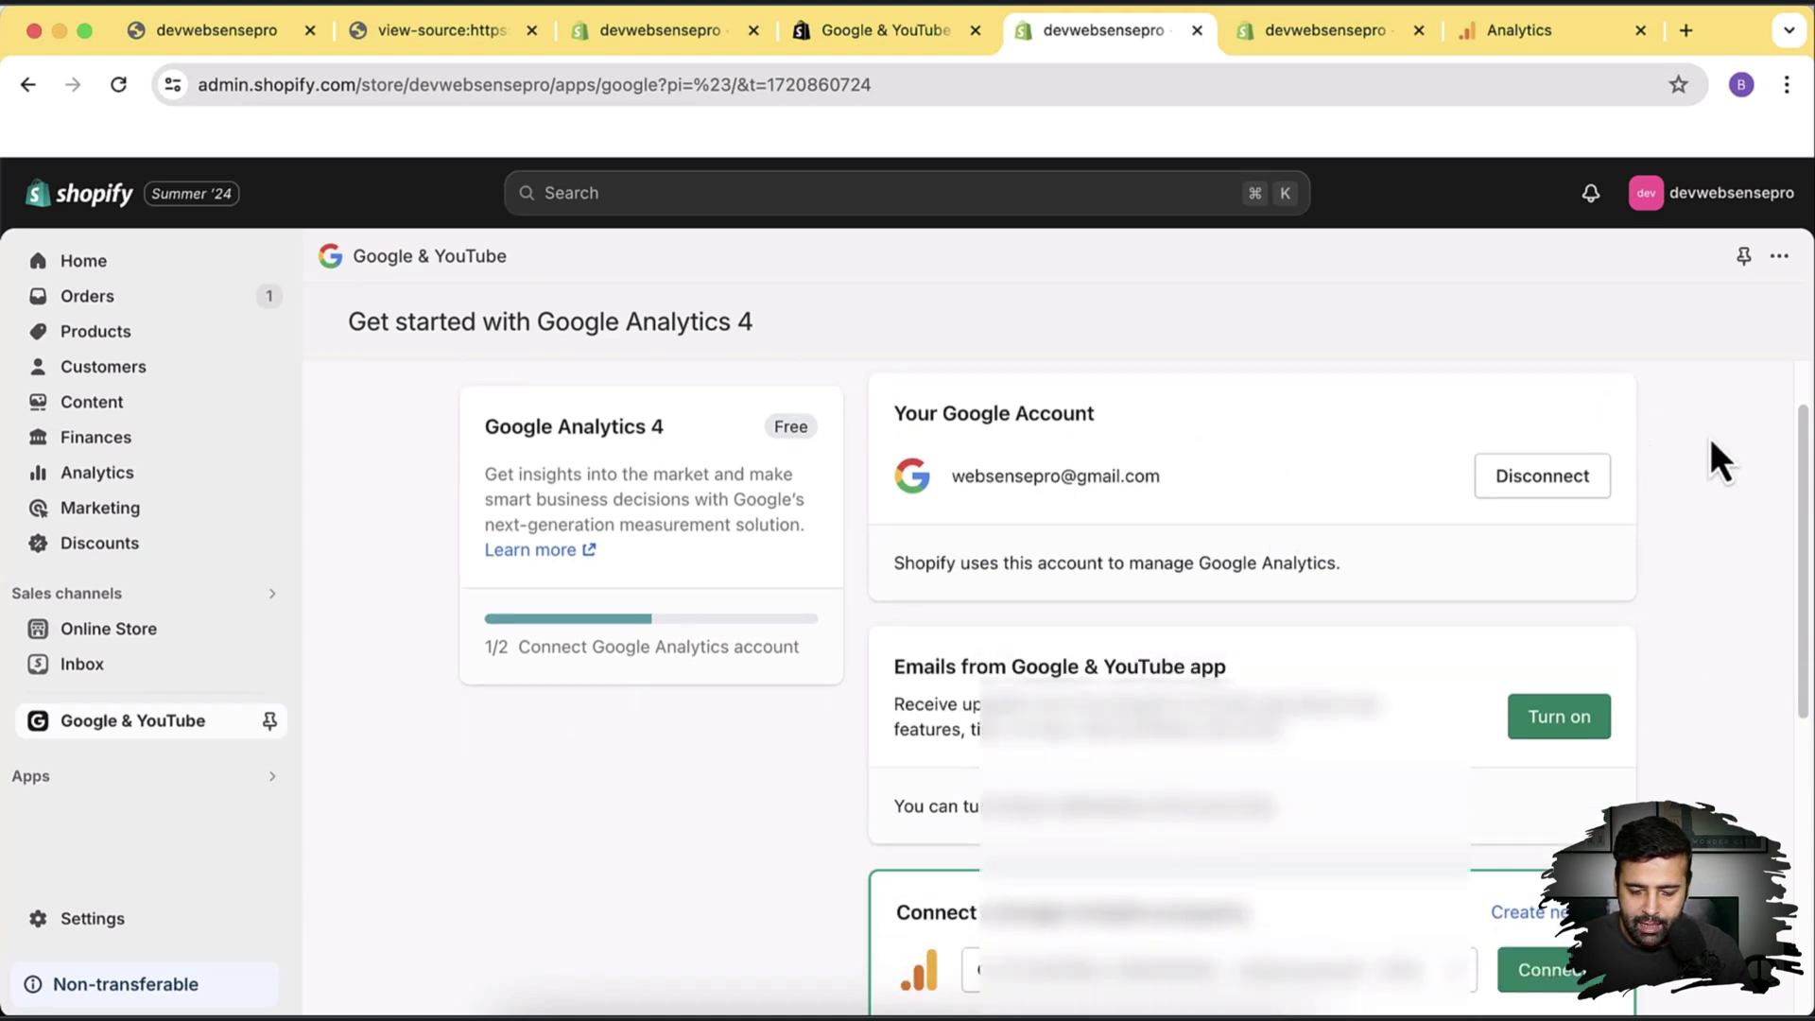
pyautogui.scroll(-3, 1712, 441)
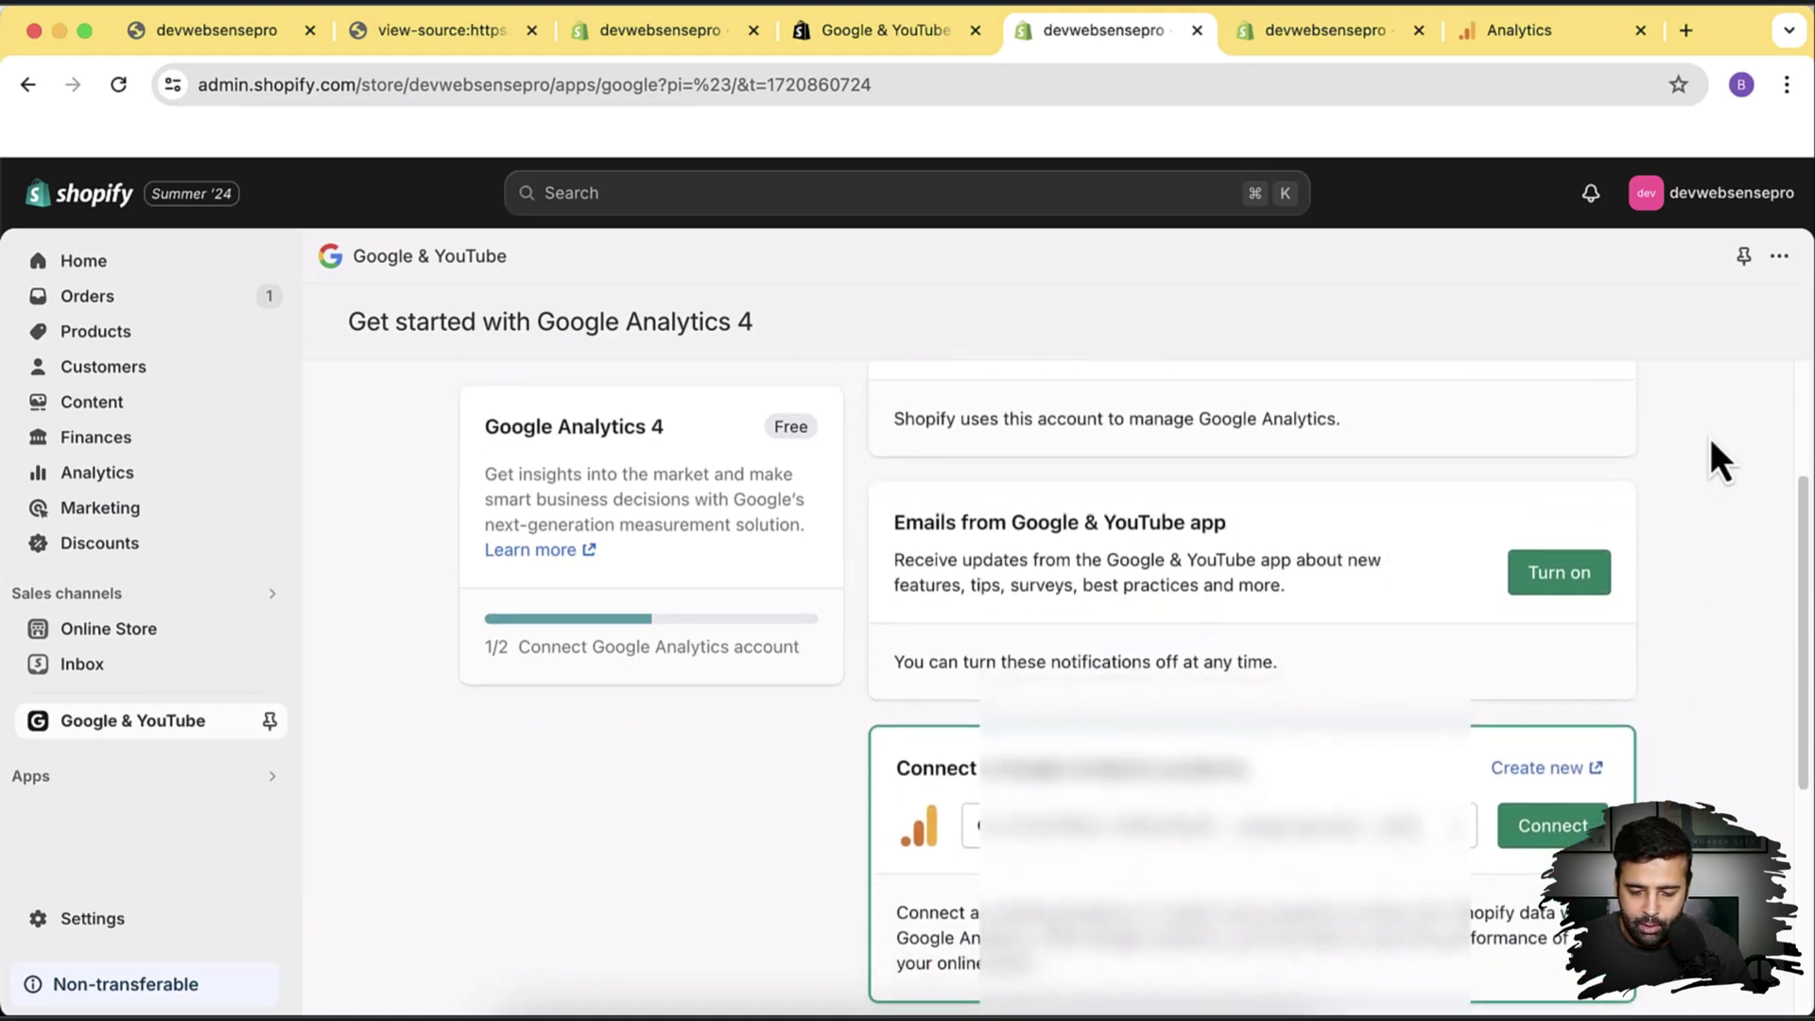
pyautogui.scroll(-2, 1710, 439)
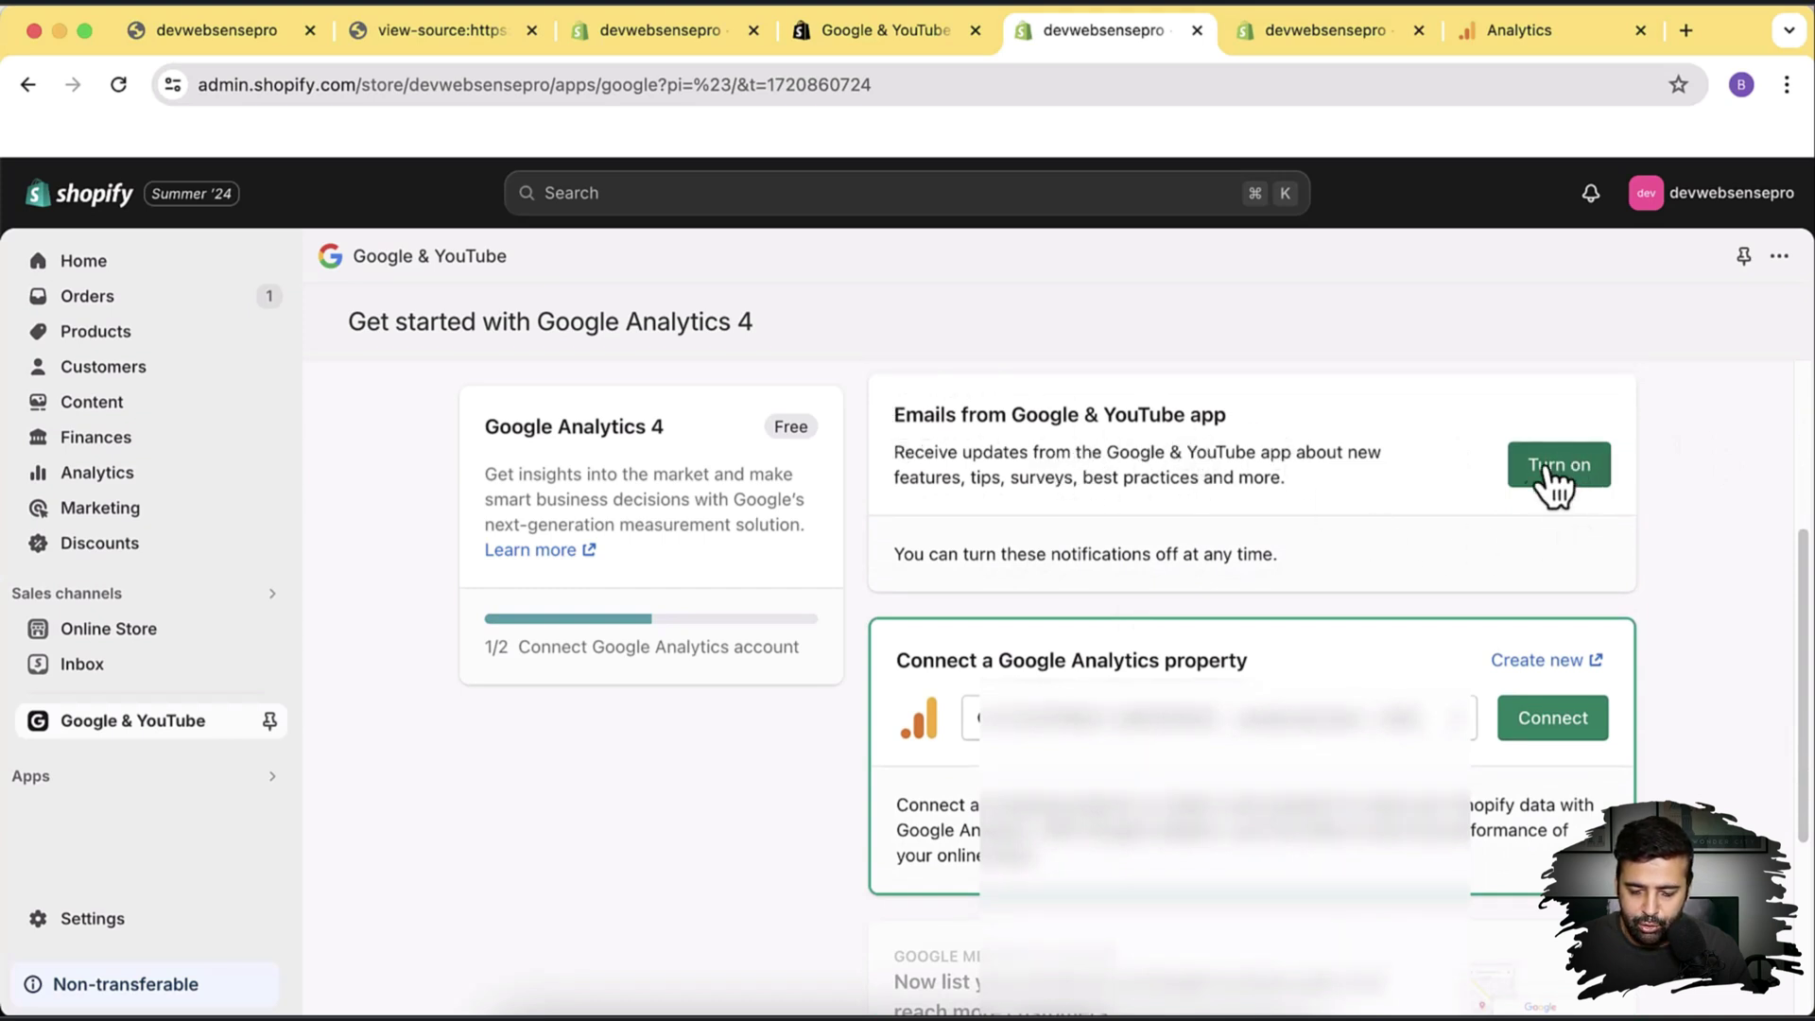
pyautogui.scroll(-2, 1721, 463)
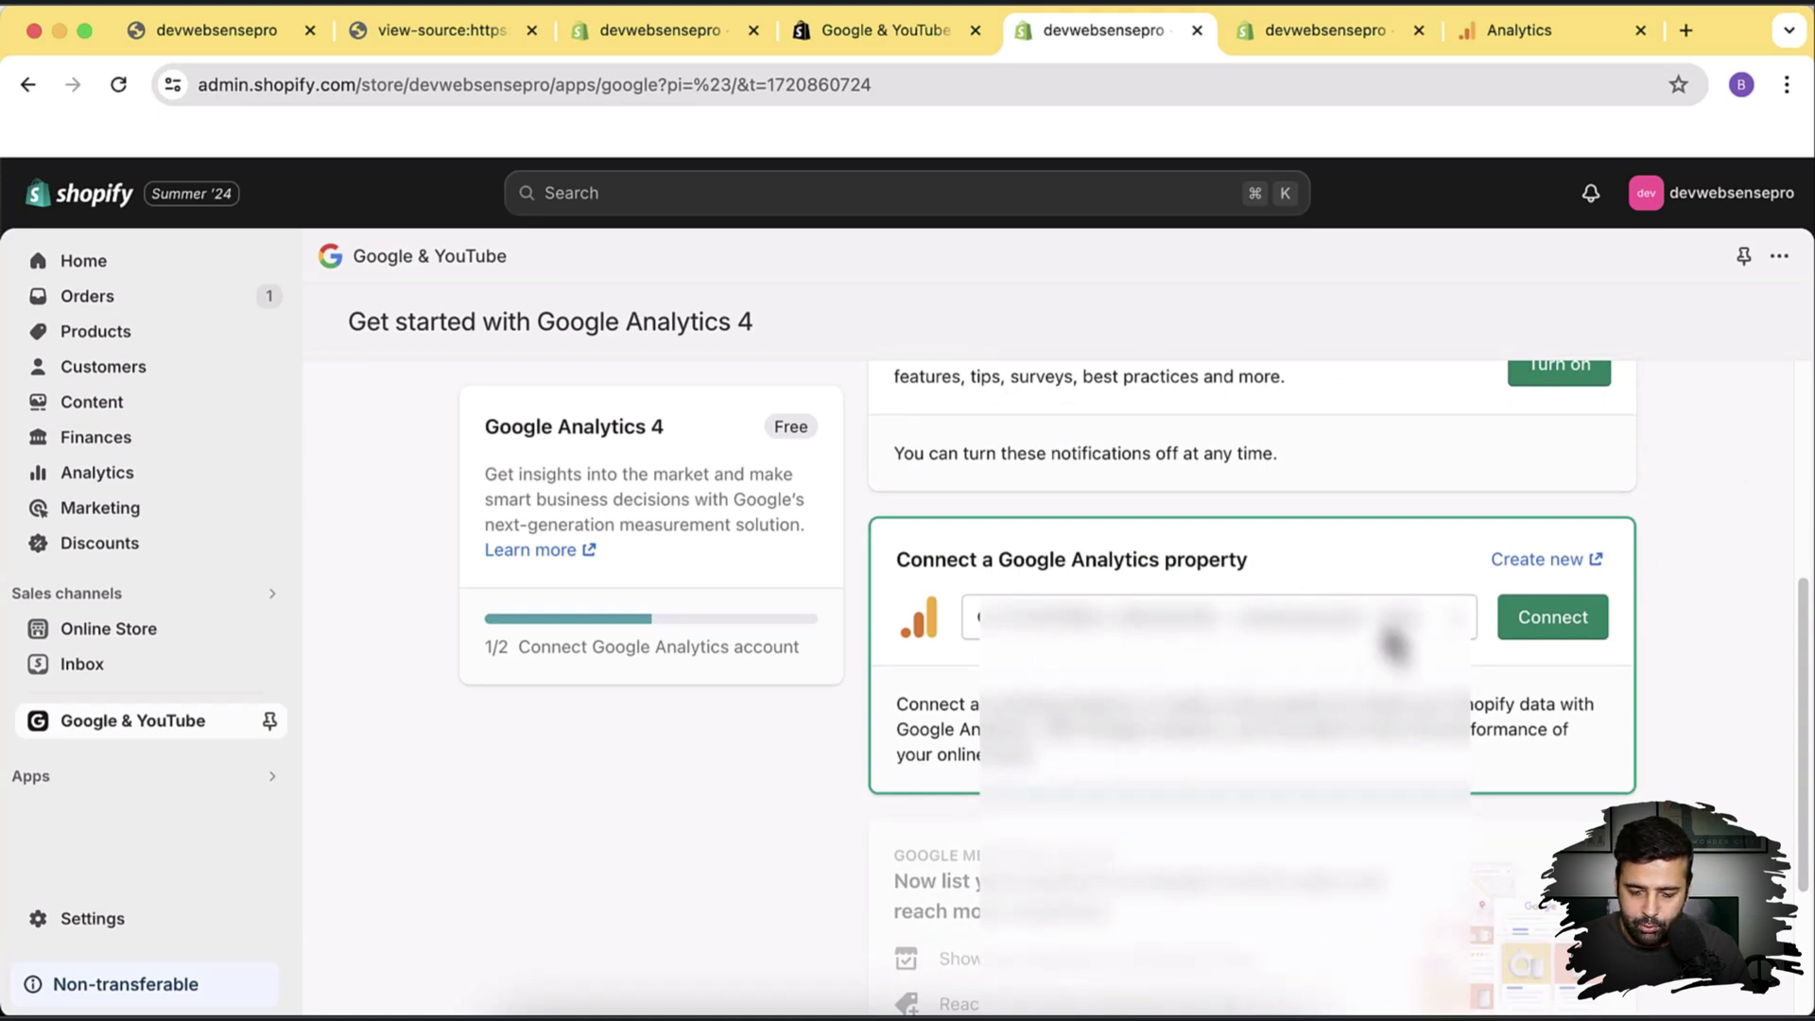
pyautogui.click(1395, 646)
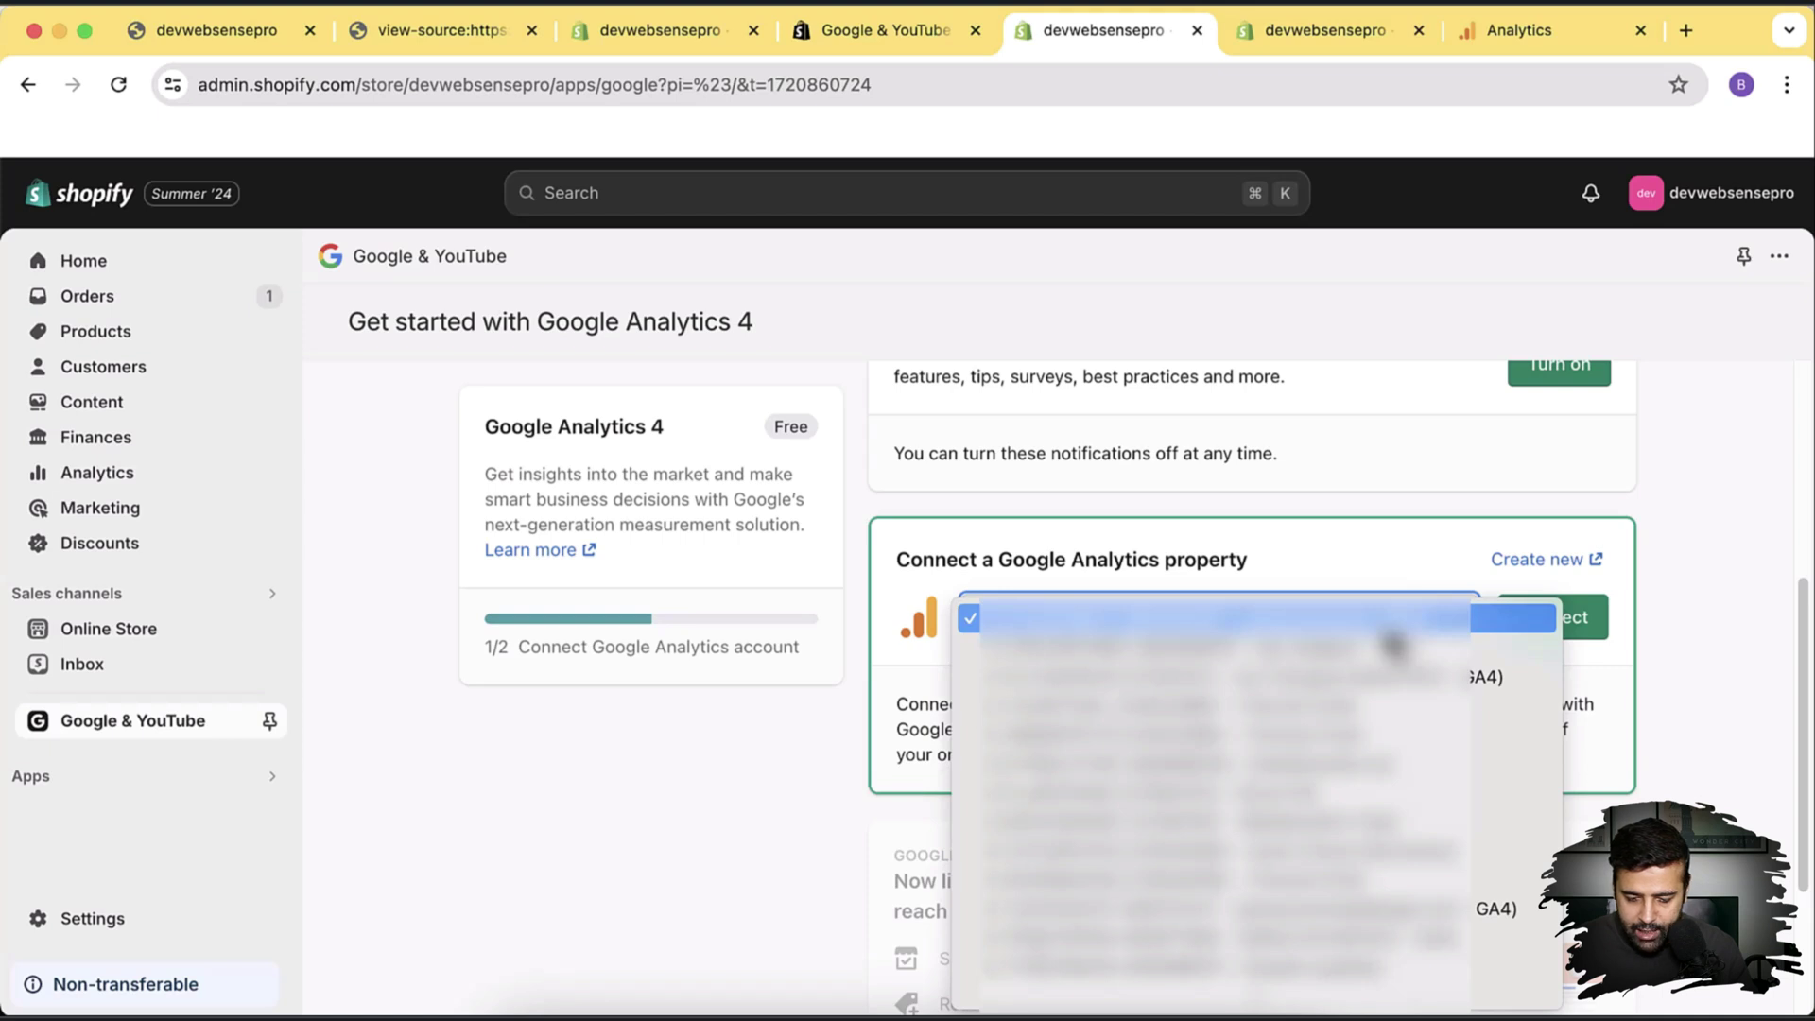
pyautogui.scroll(-3, 1437, 680)
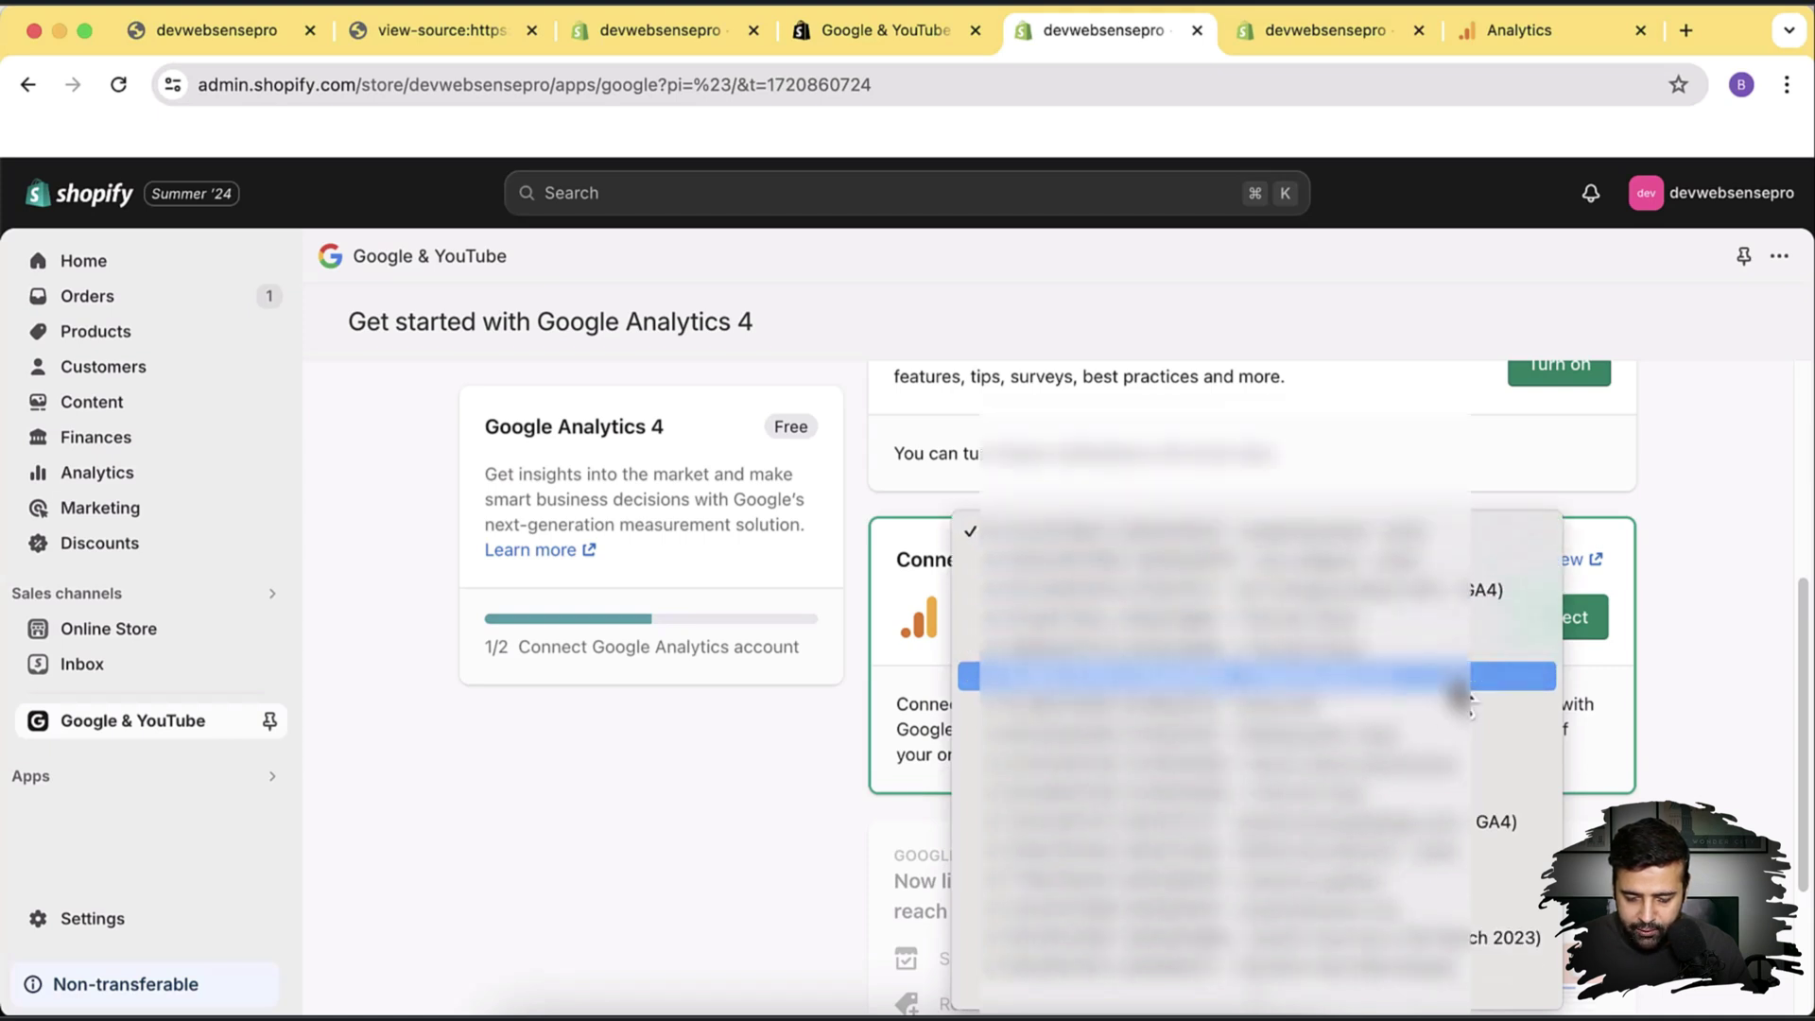
pyautogui.click(1390, 628)
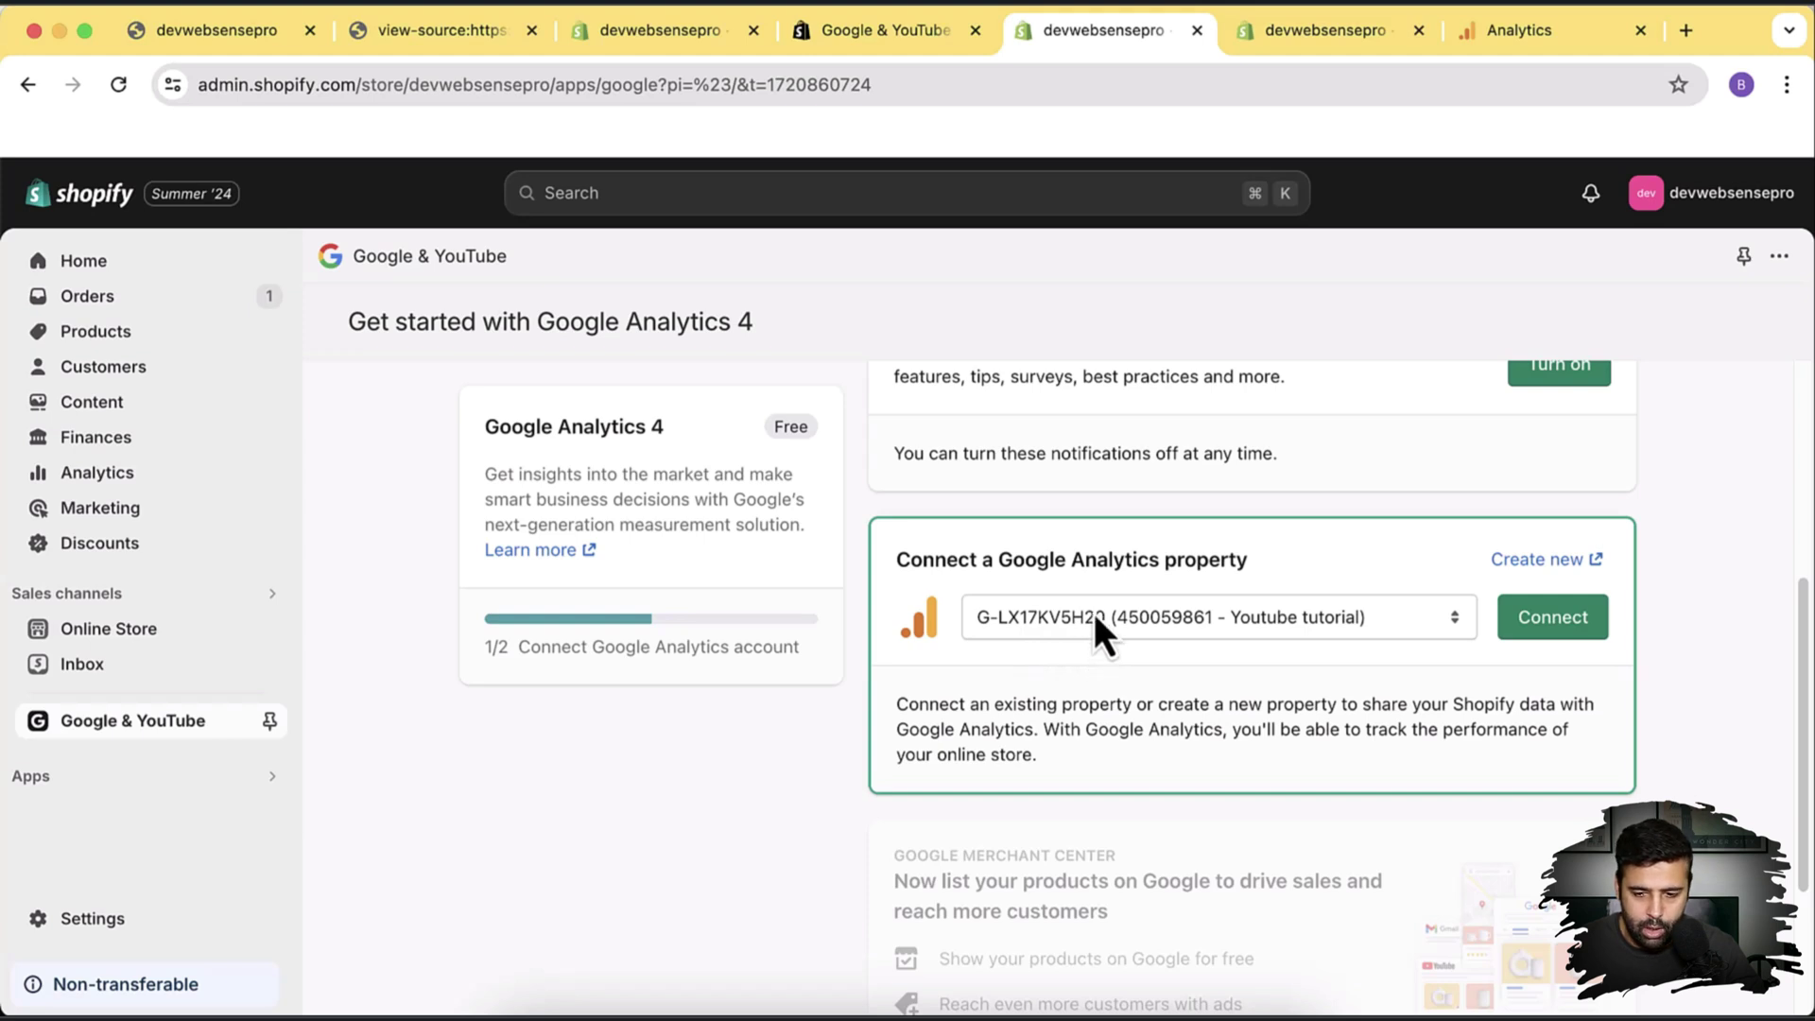
# Compare the selected measurement ID with the web stream details in Google Analytics, and connect the Youtube tutorial property to the store.
pyautogui.click(1477, 36)
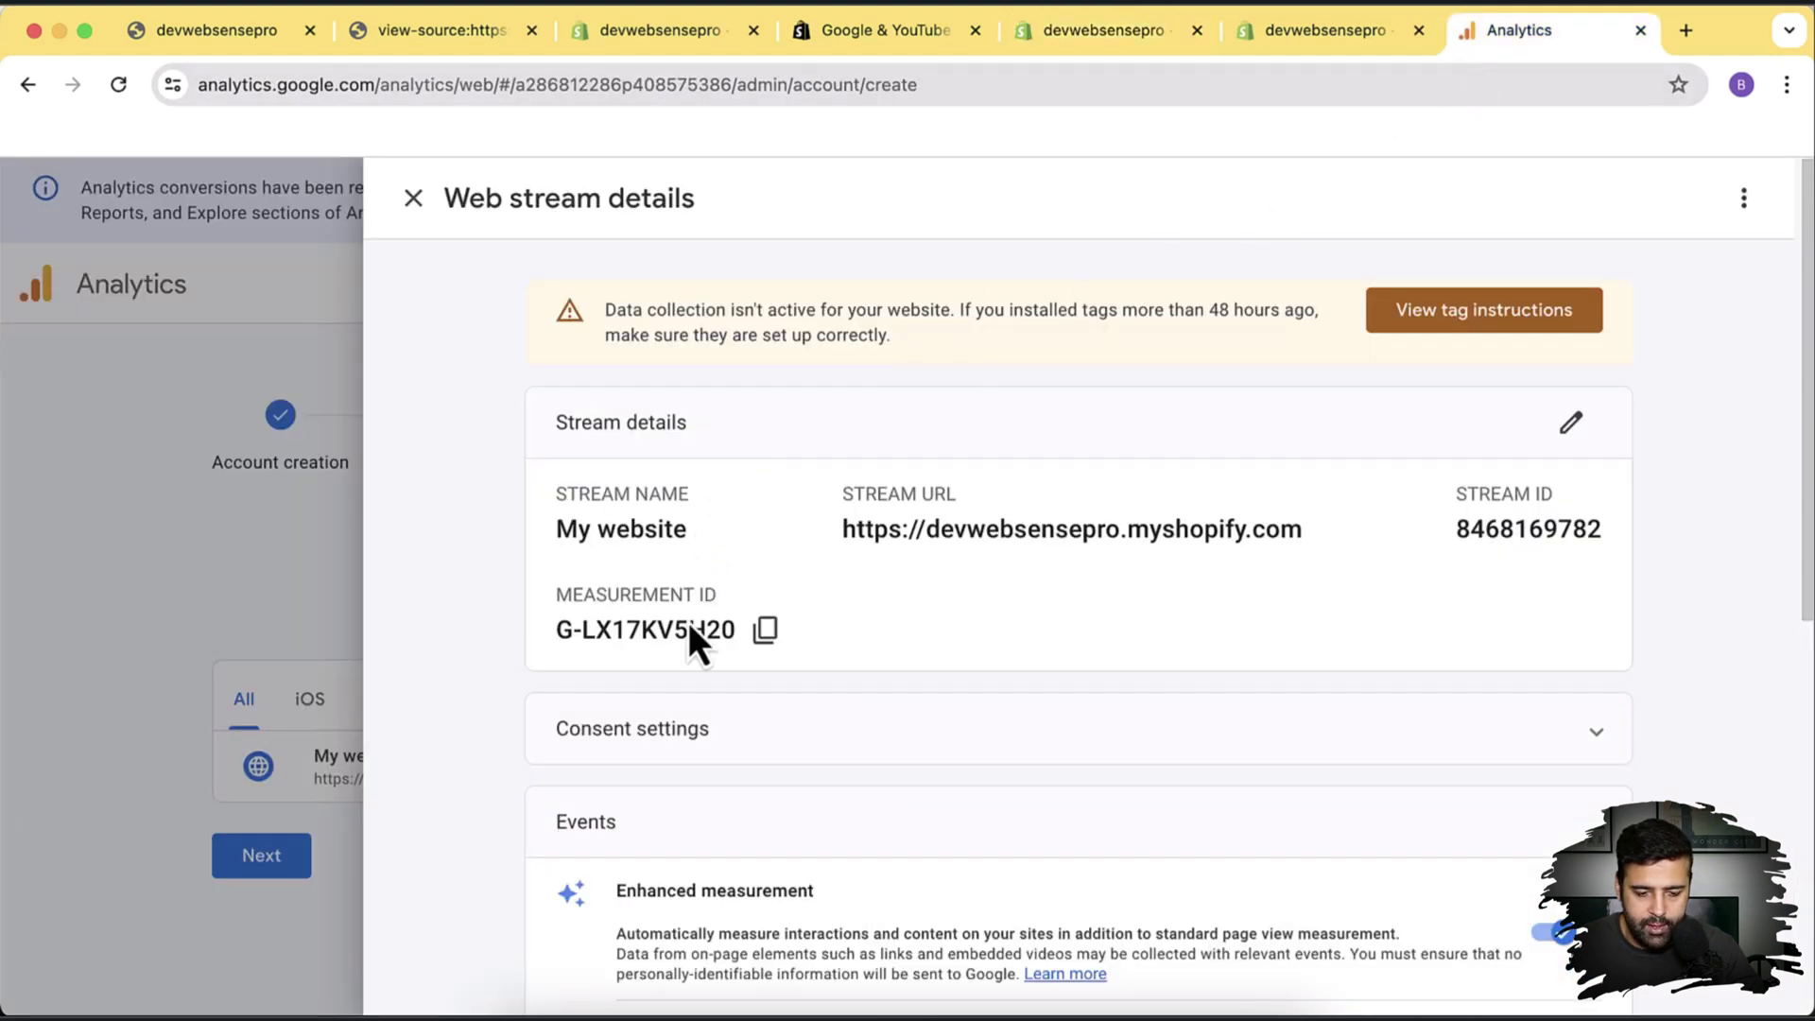
pyautogui.moveTo(555, 630); pyautogui.dragTo(781, 669)
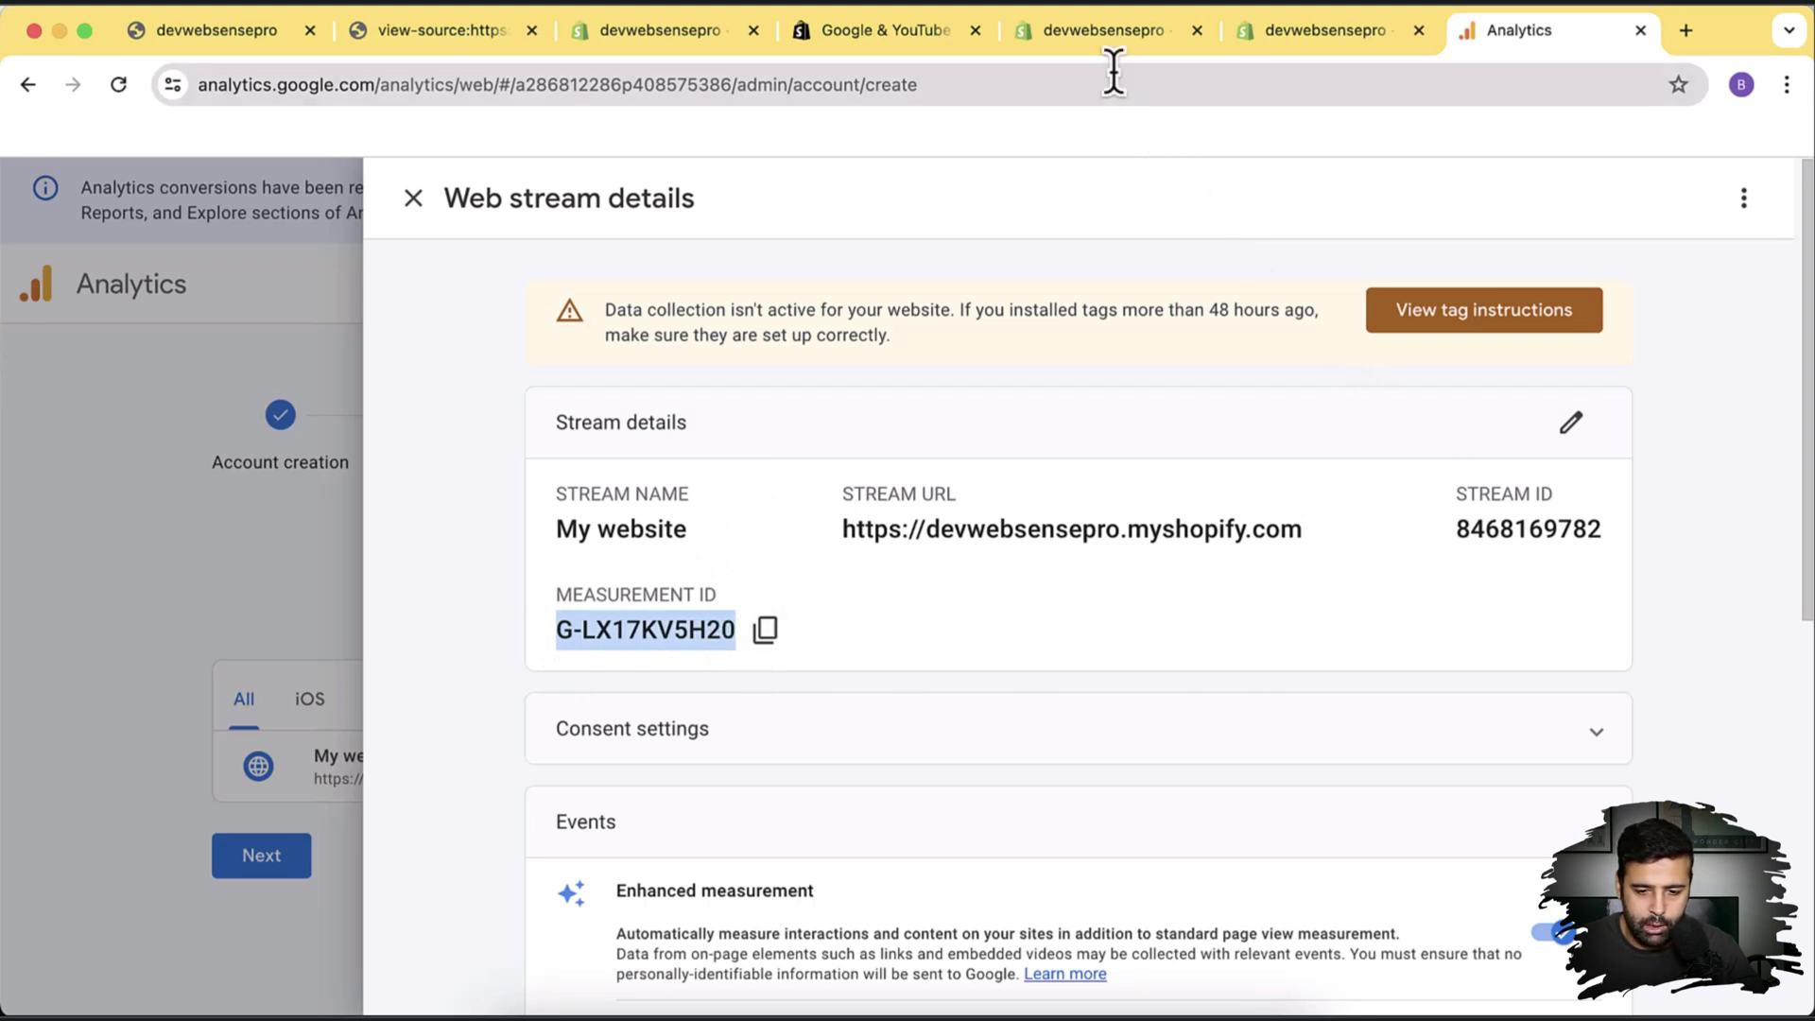
pyautogui.click(1112, 38)
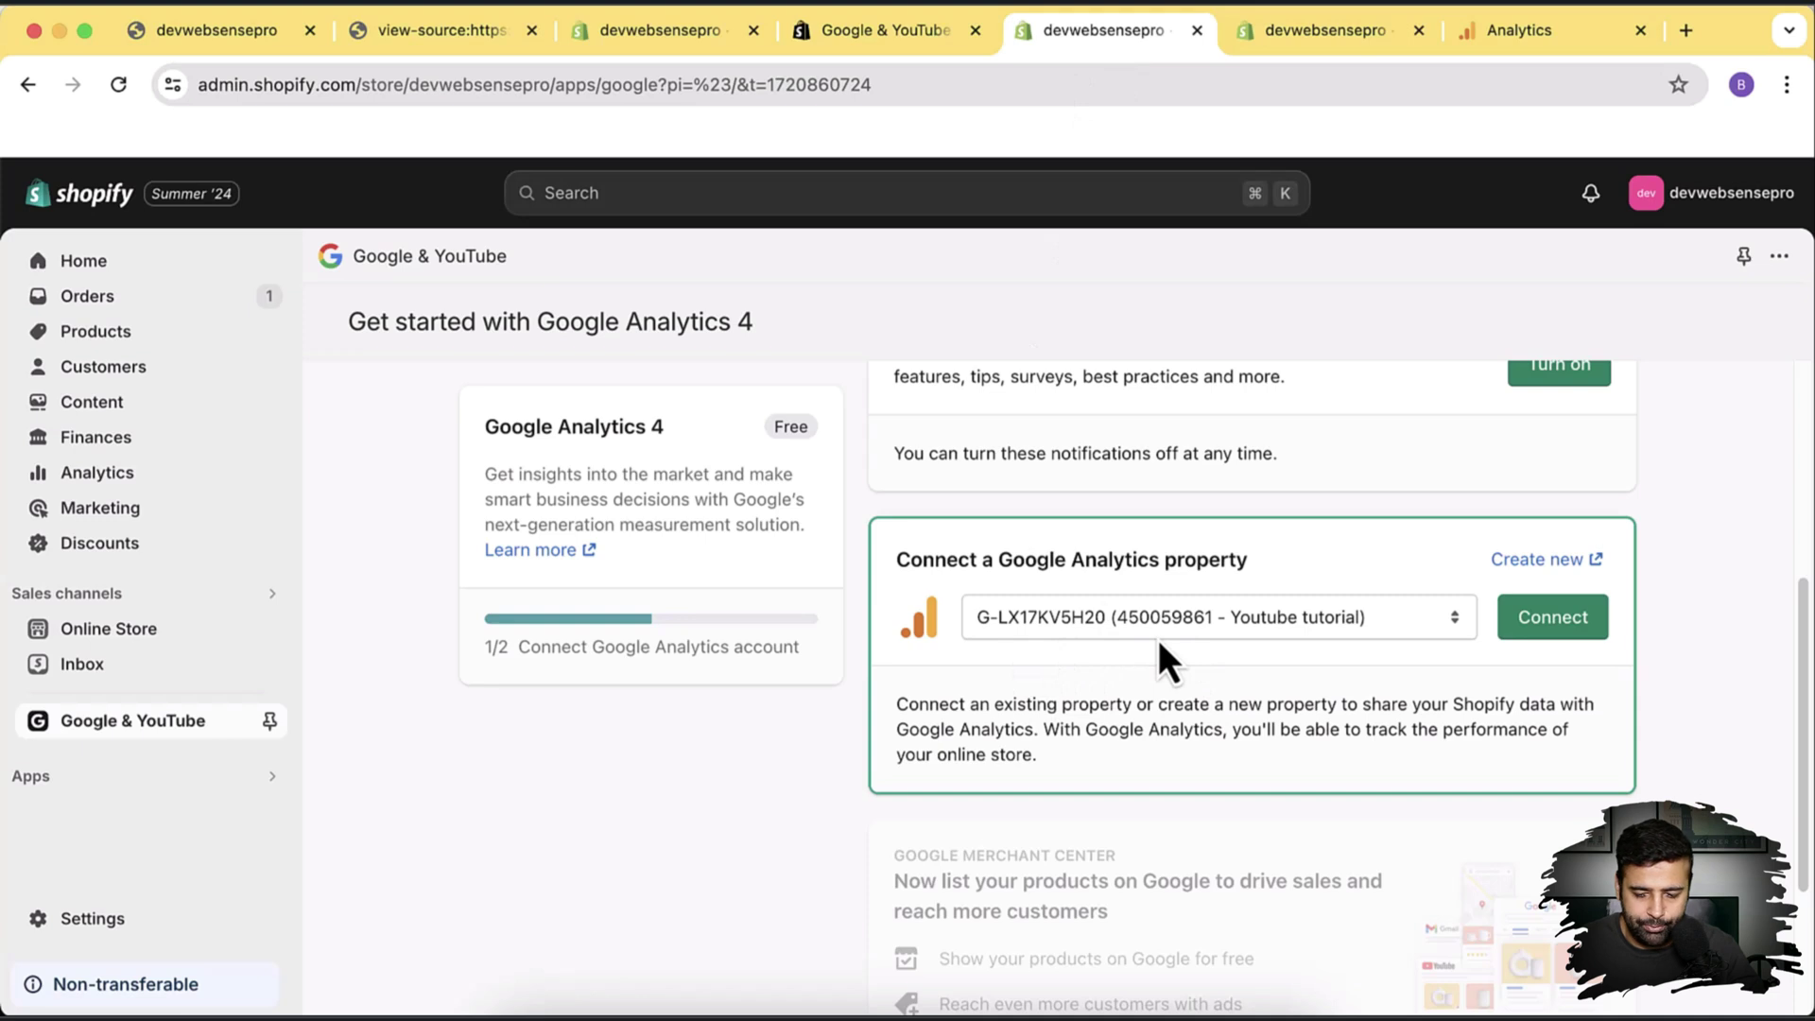
pyautogui.click(1551, 628)
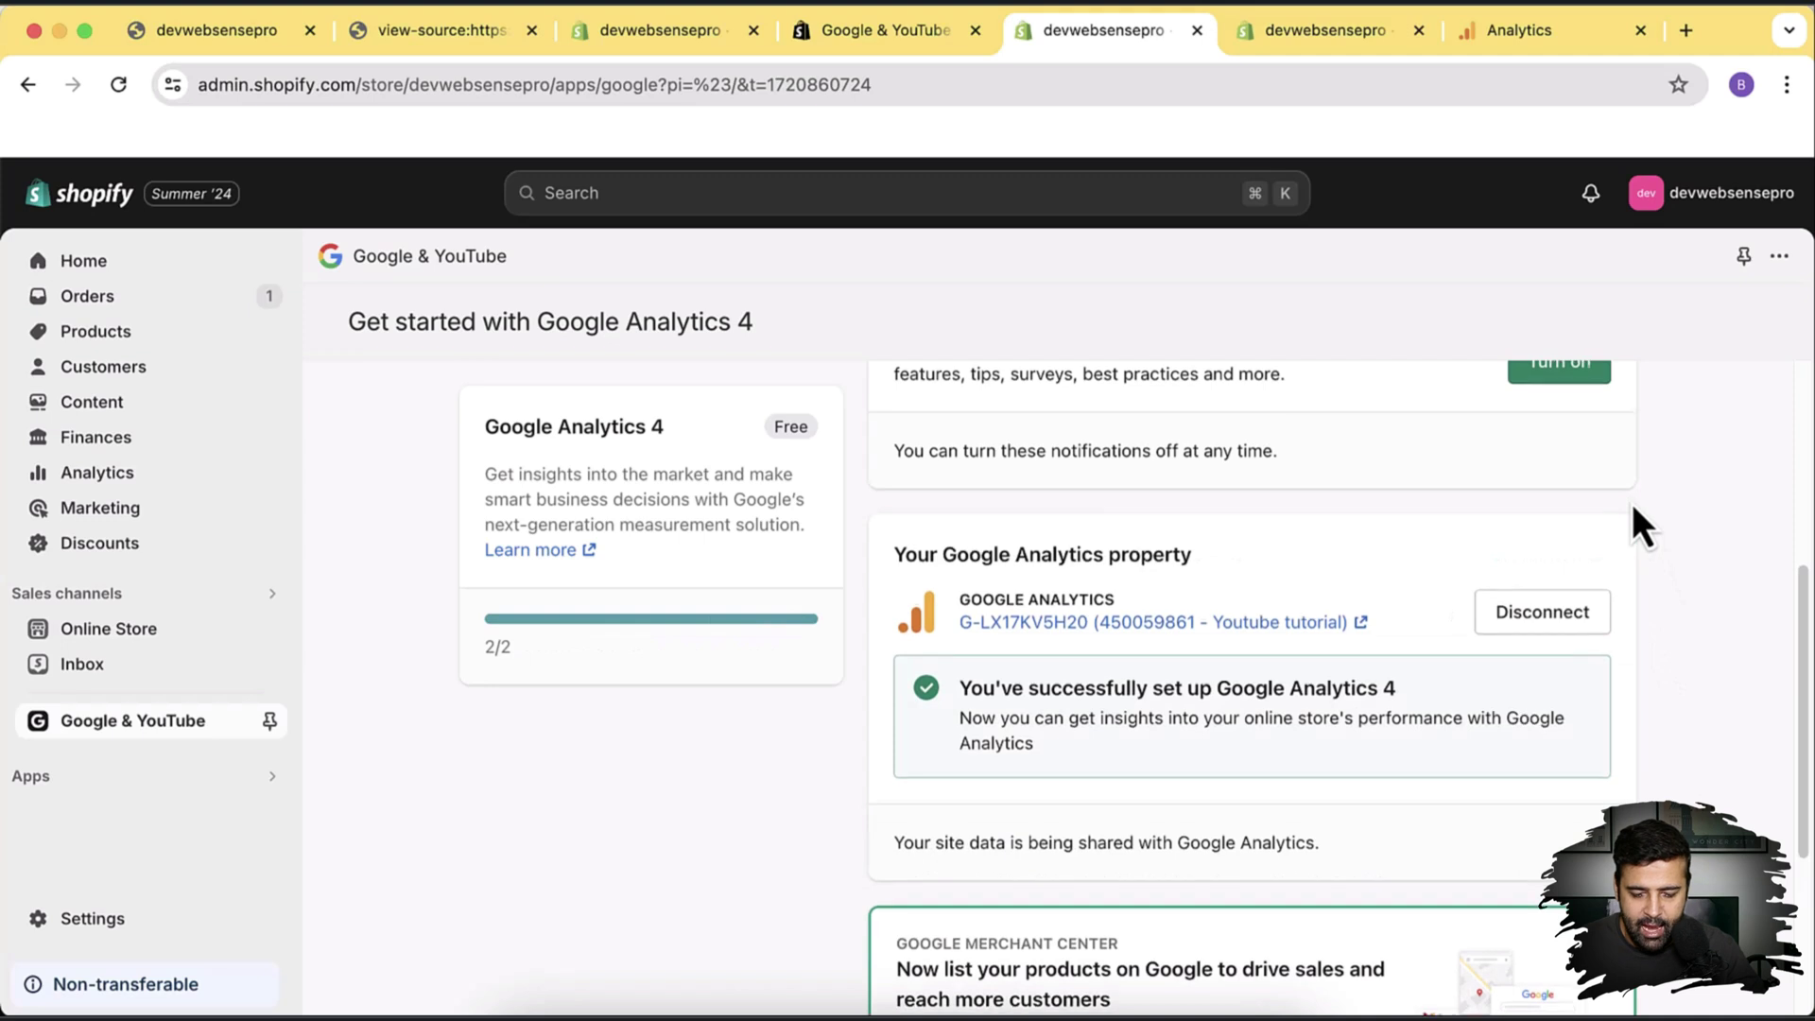
pyautogui.scroll(-3, 1632, 503)
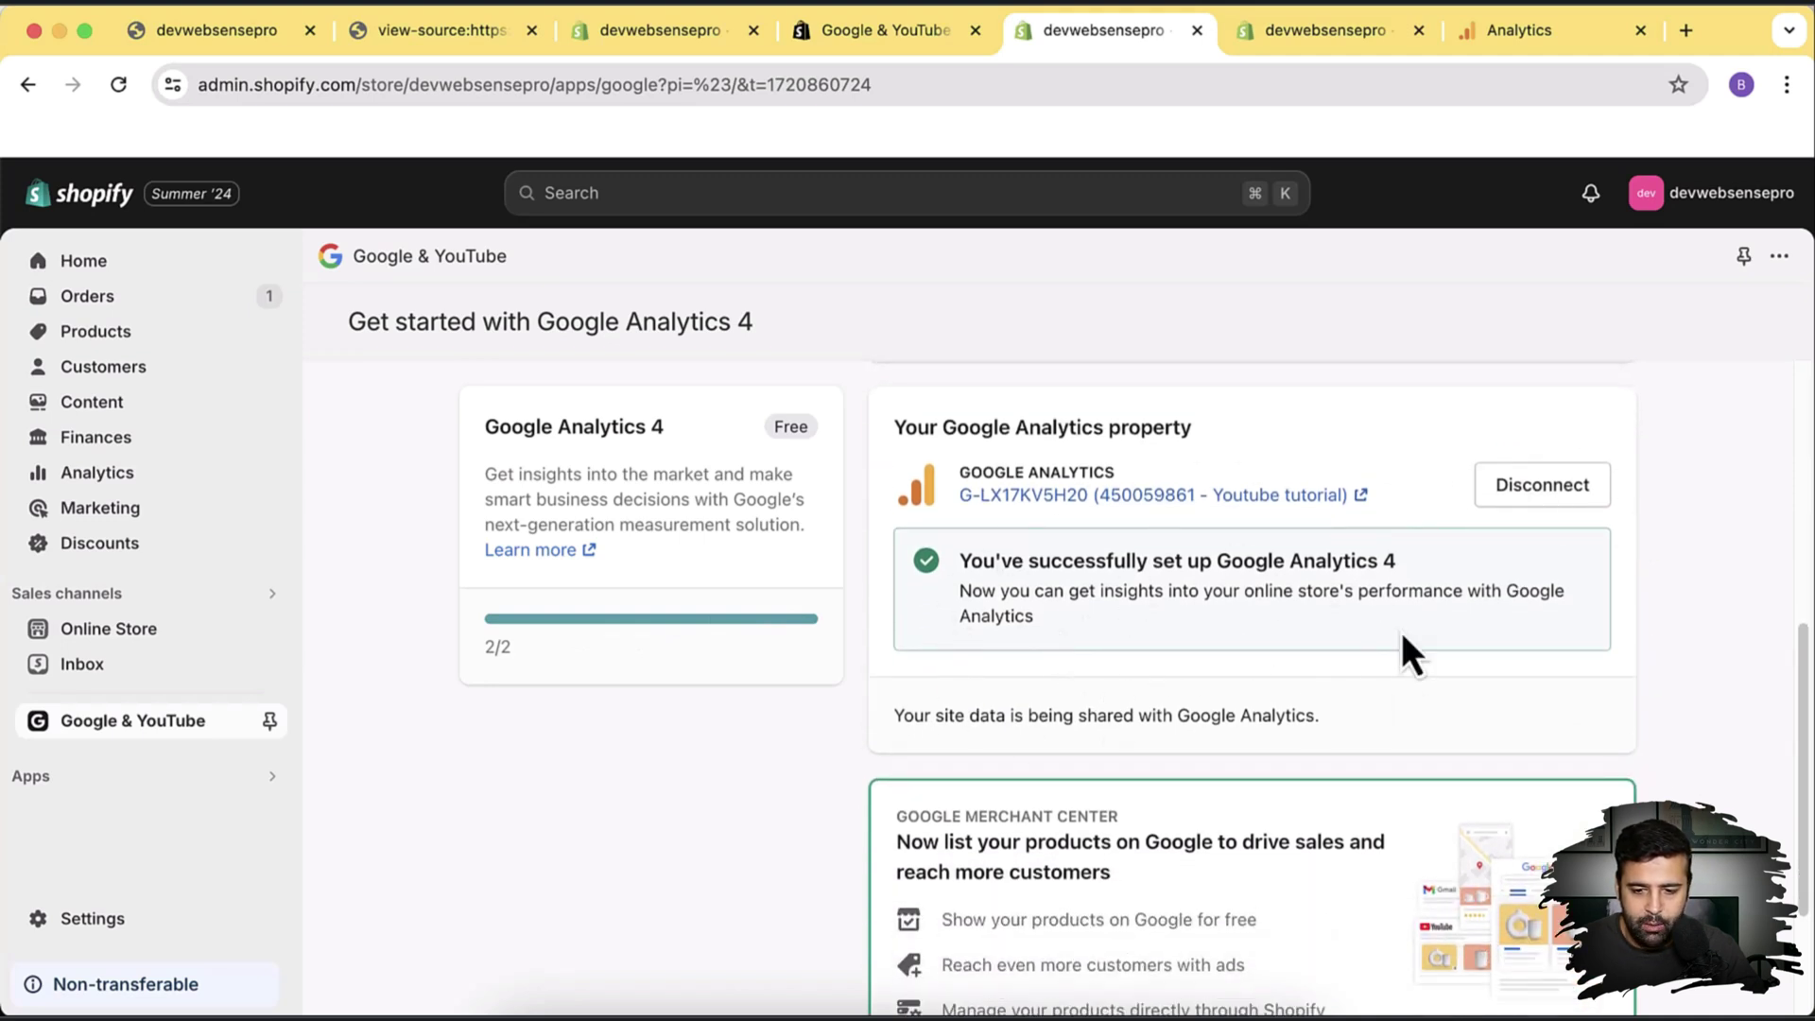
pyautogui.scroll(4, 1403, 652)
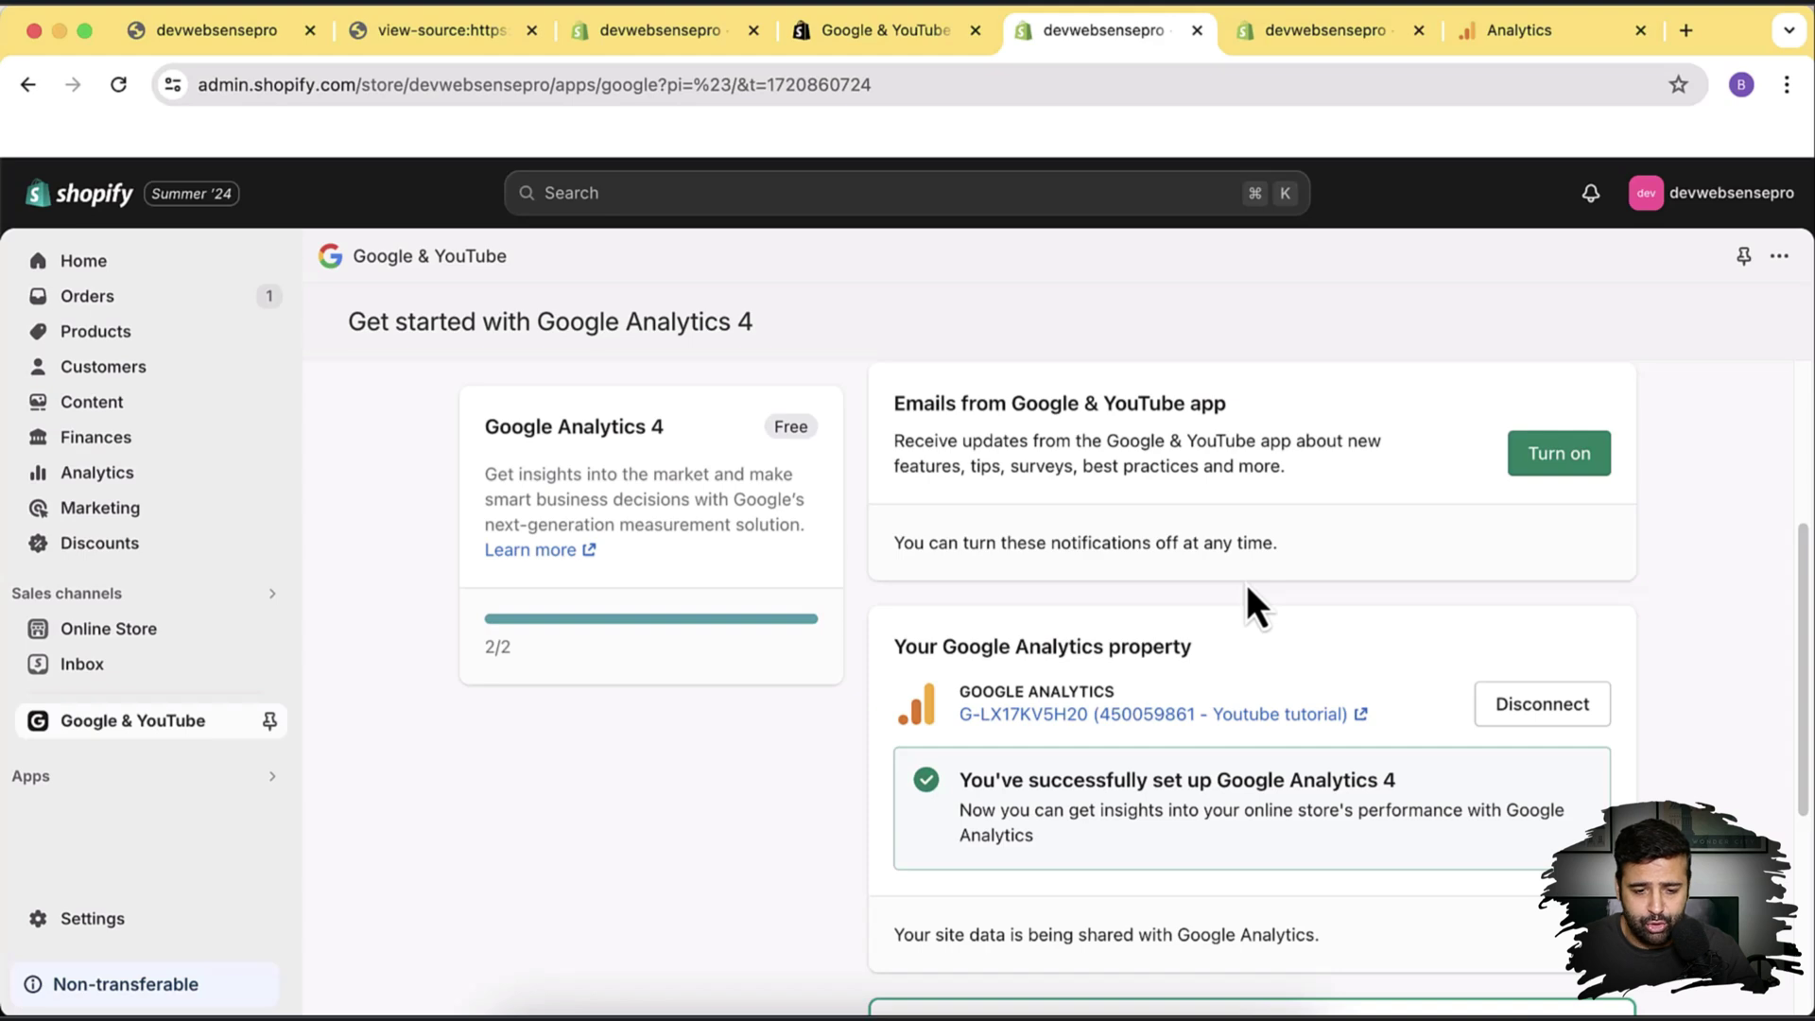
# Switch to Google Analytics and examine the Youtube tutorial property's home page for data received from the website.
pyautogui.click(1513, 49)
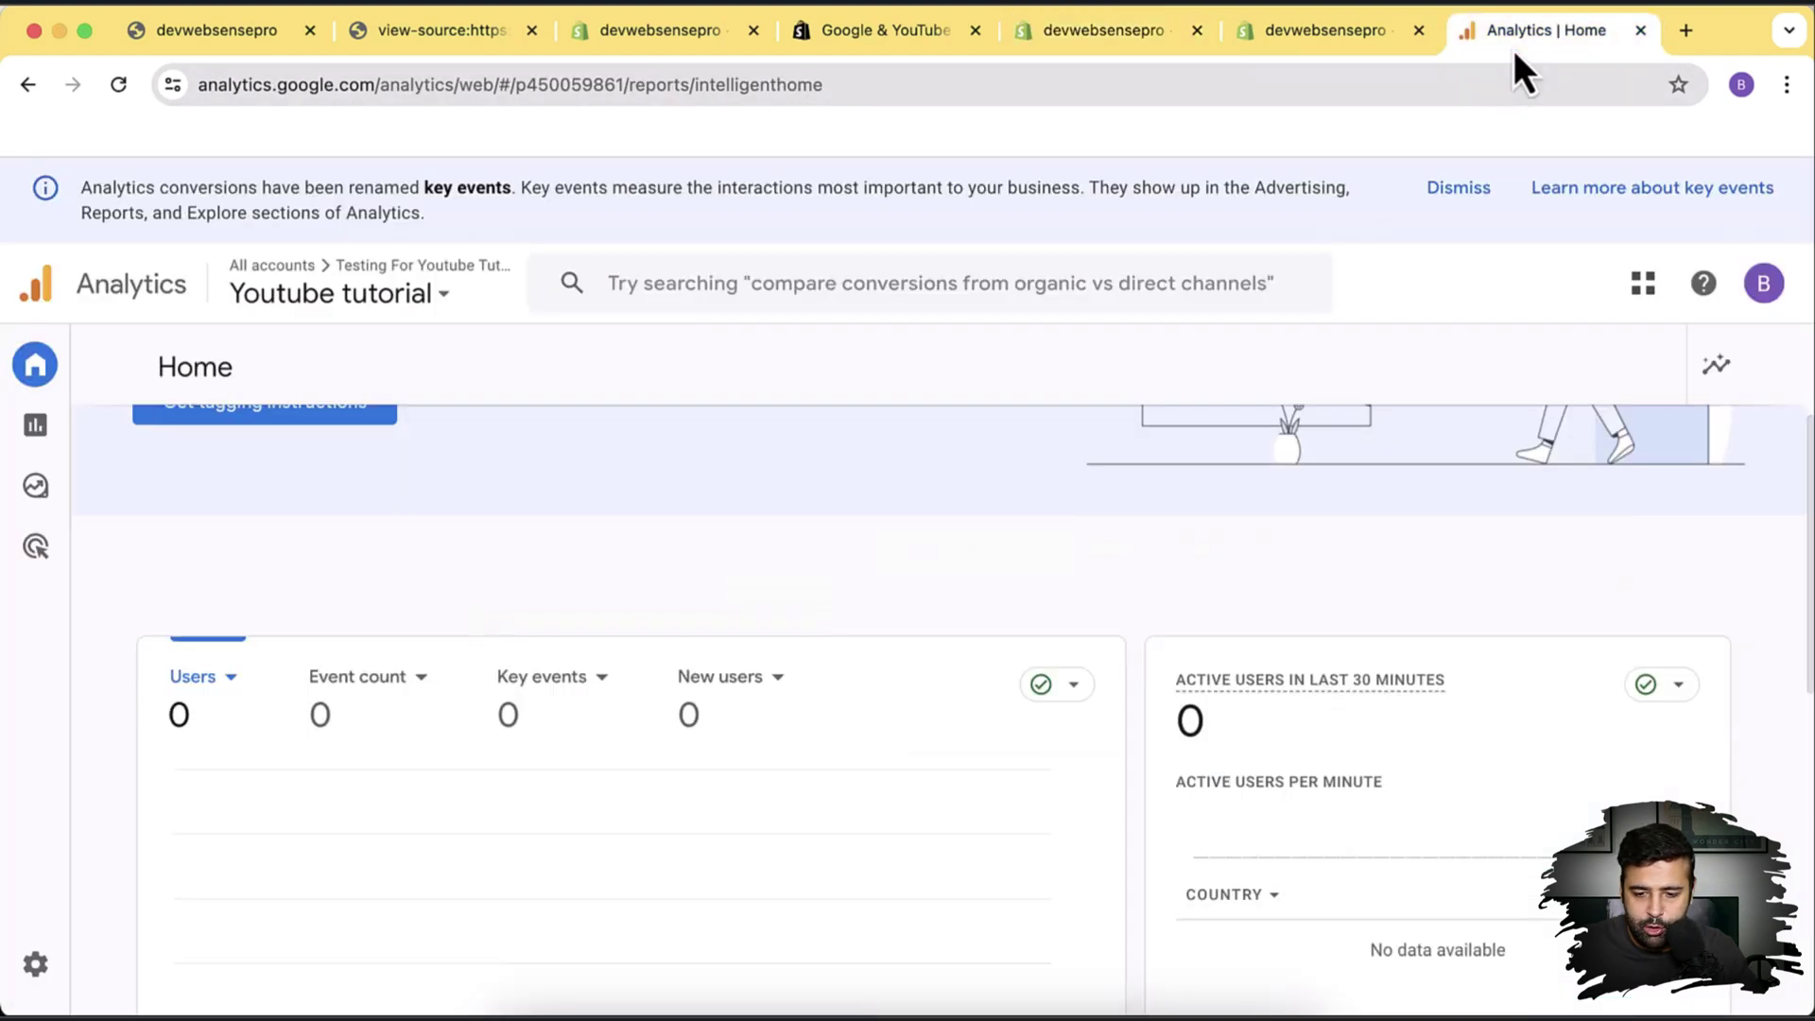
pyautogui.scroll(3, 933, 635)
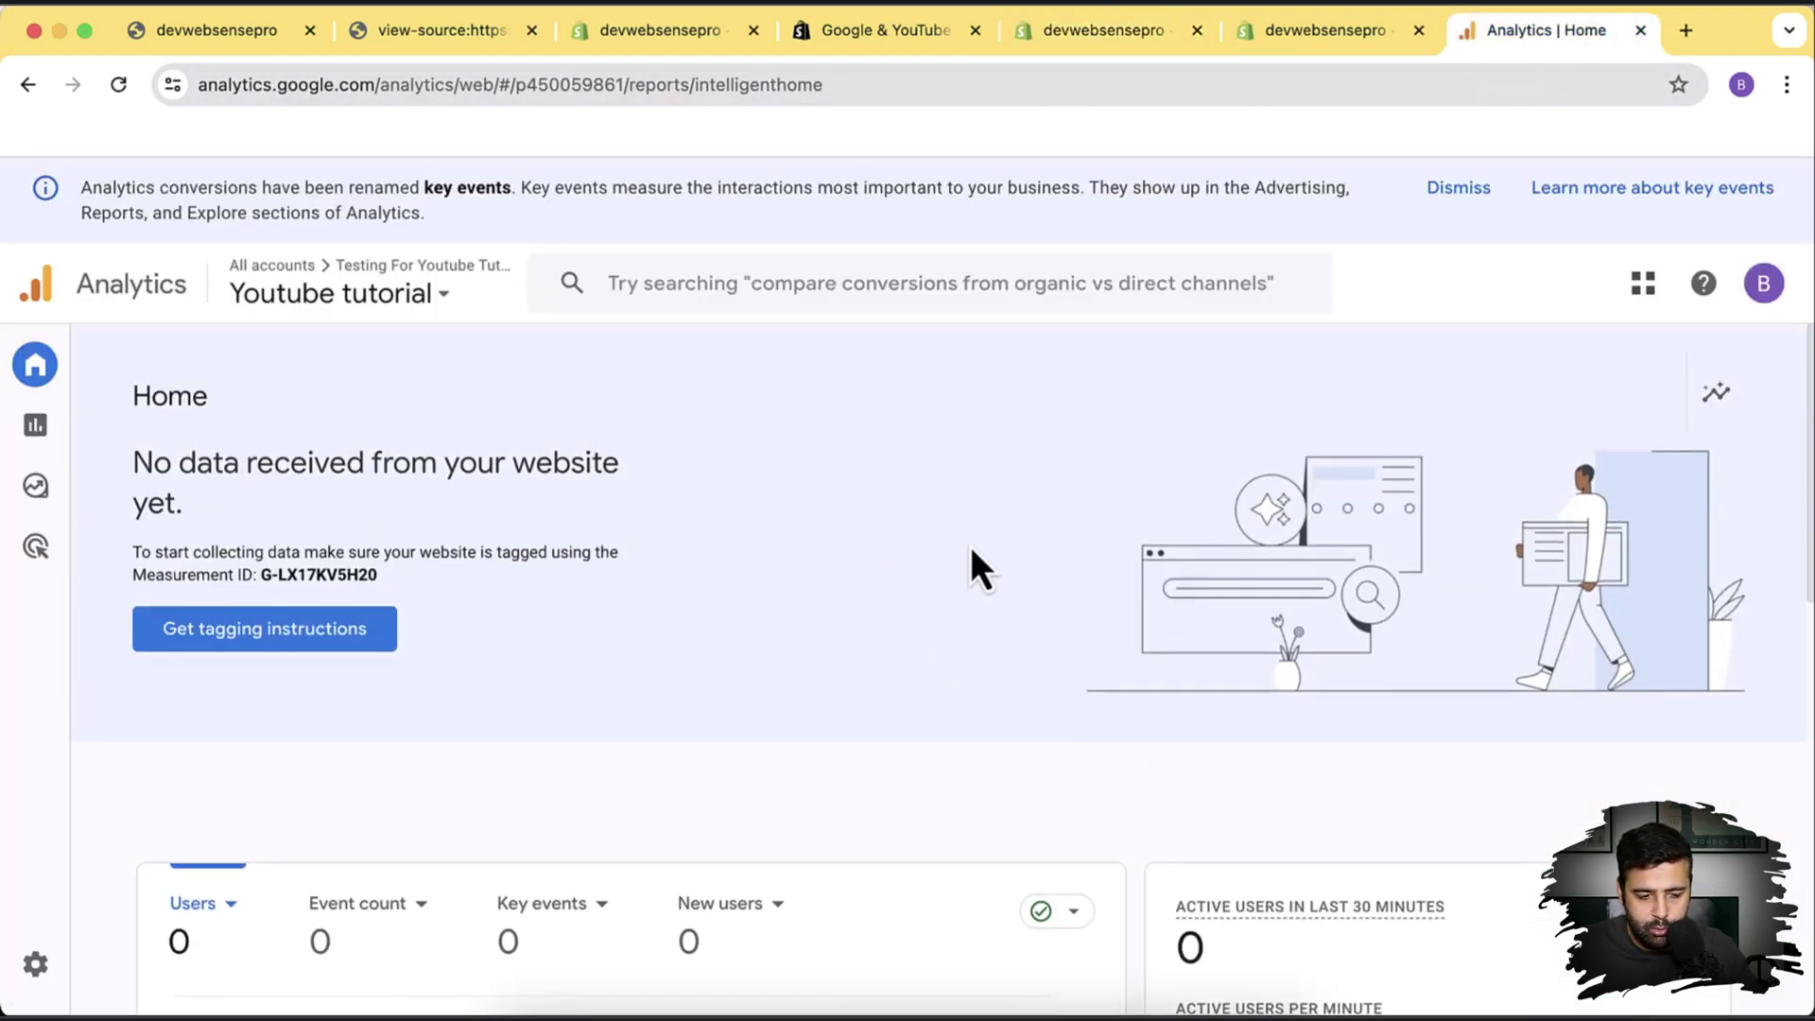
pyautogui.scroll(-4, 968, 548)
pyautogui.scroll(4, 968, 548)
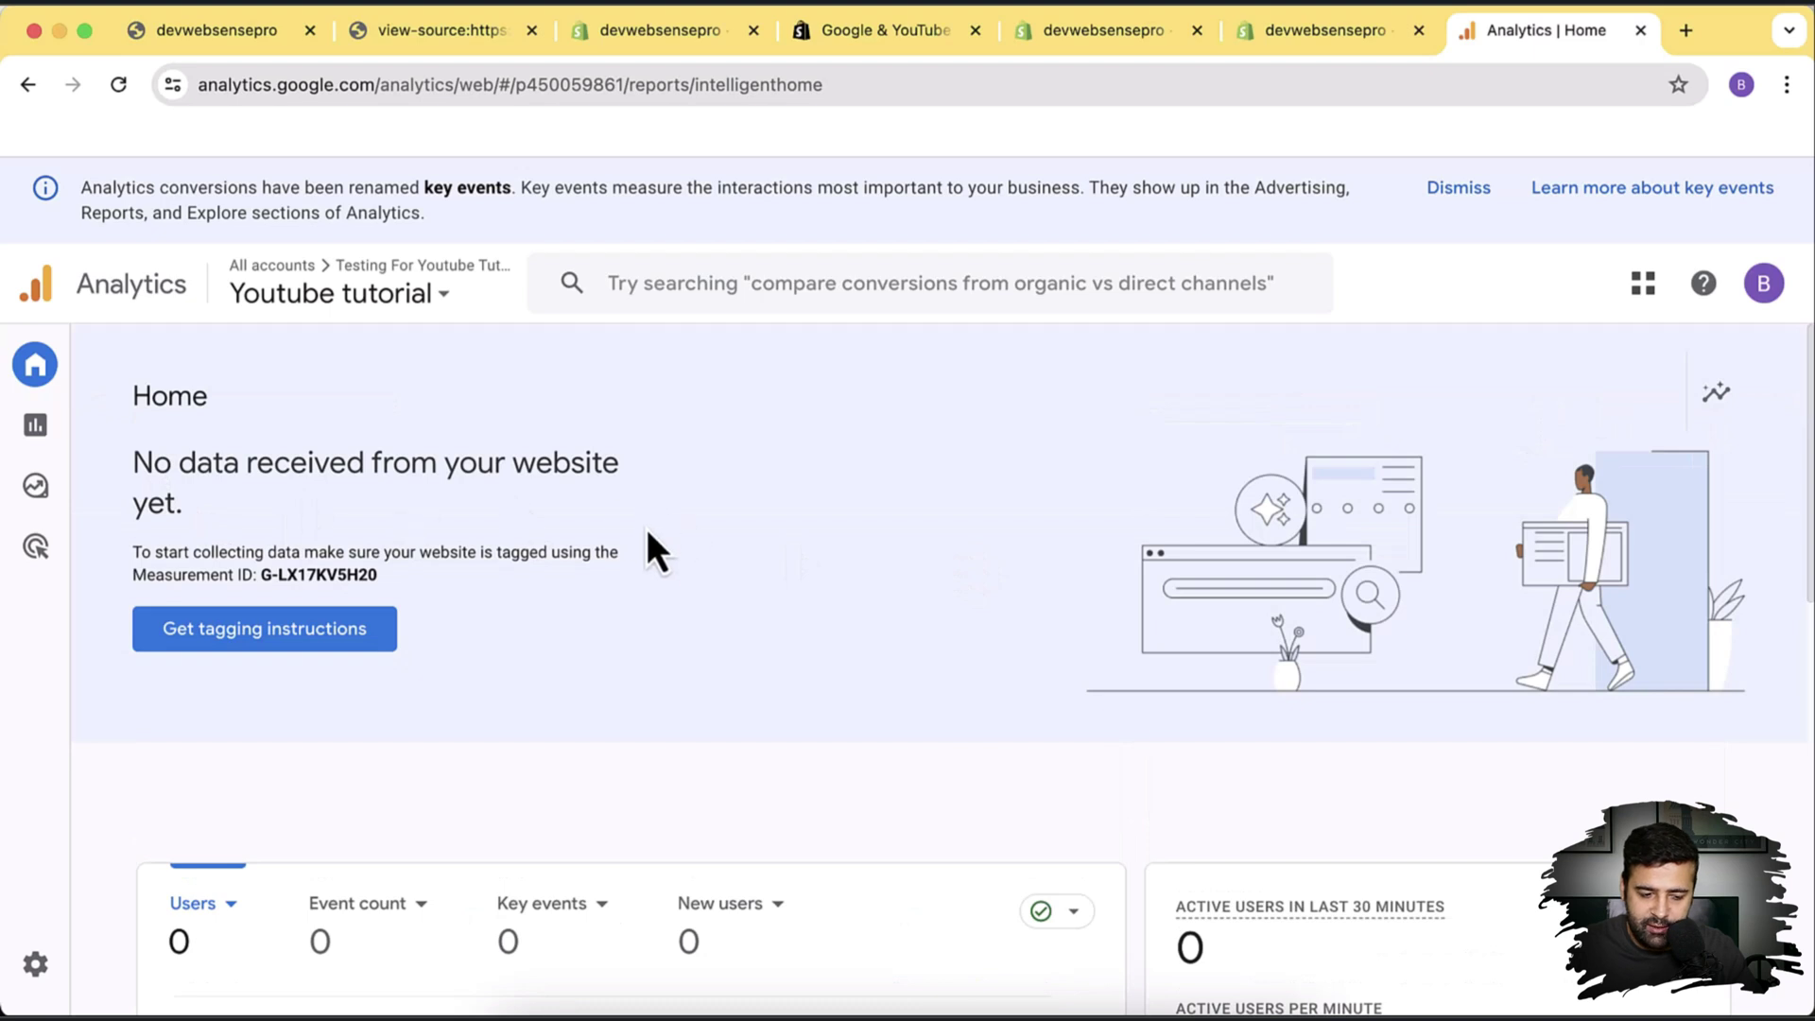
pyautogui.scroll(-6, 949, 586)
pyautogui.scroll(4, 949, 587)
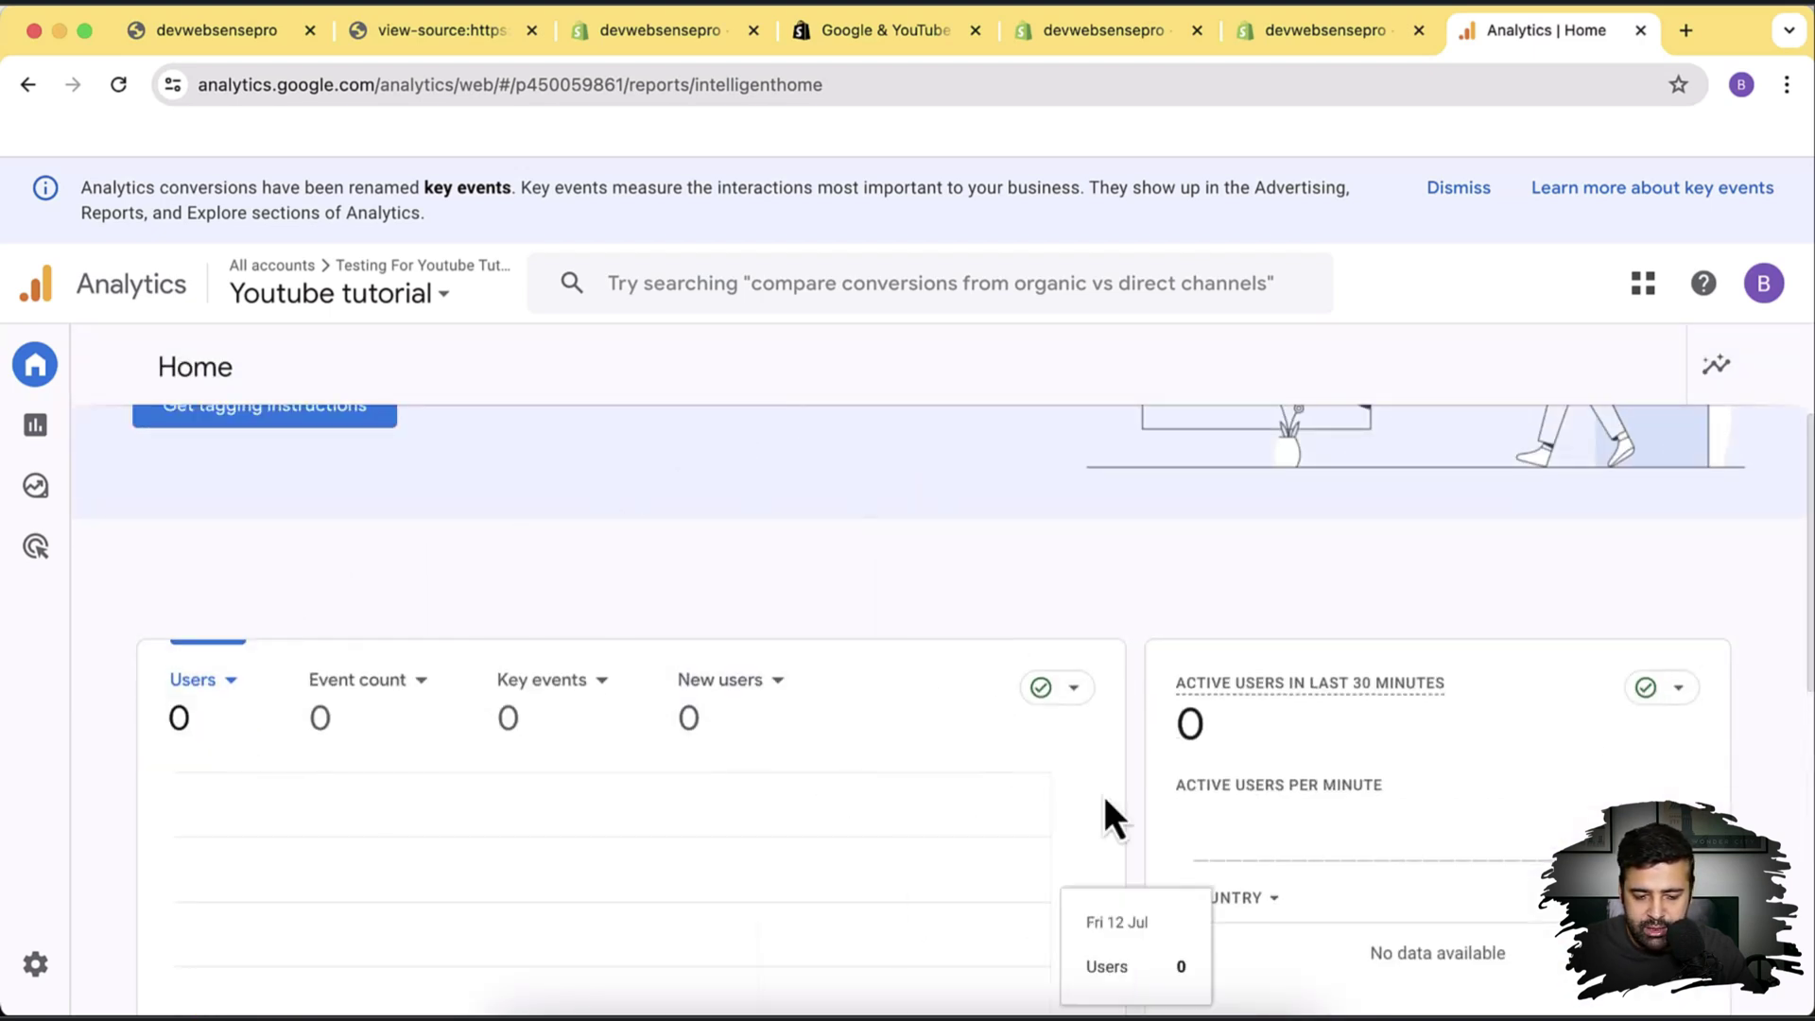
pyautogui.scroll(-2, 1105, 535)
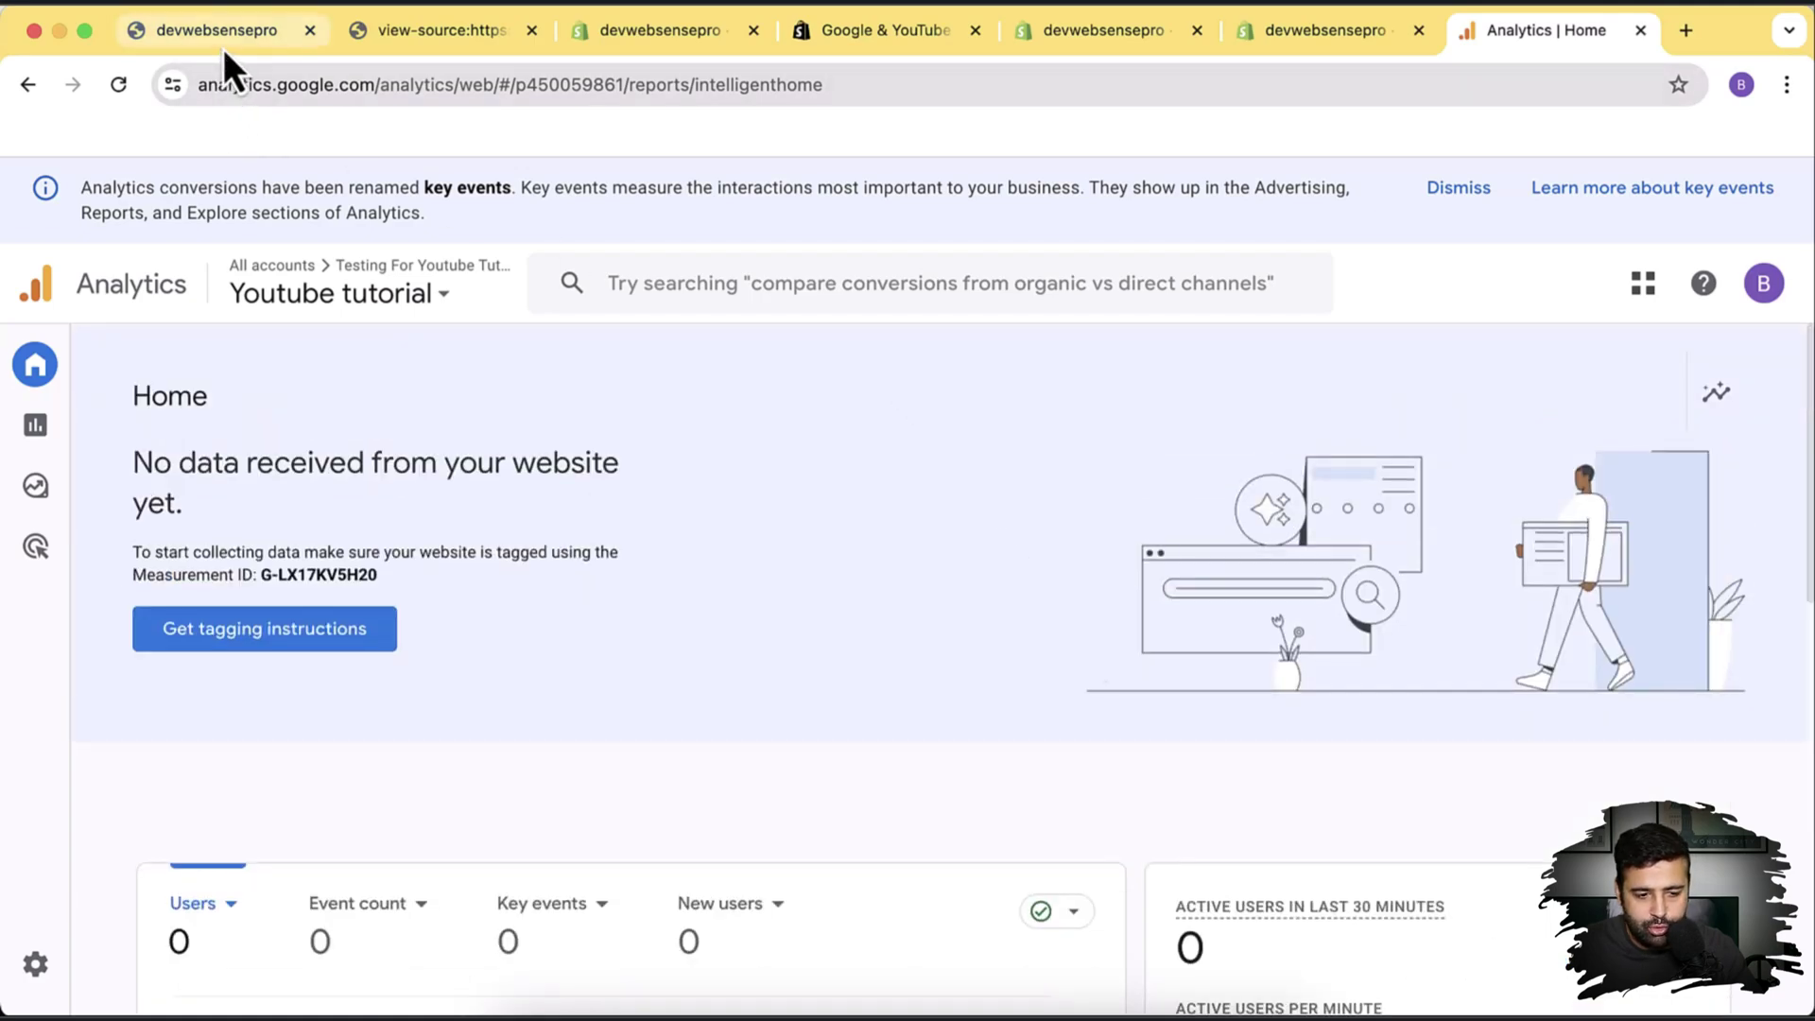
# Reload the devwebsensepro storefront to generate a visit, and view the Reports snapshot in Google Analytics.
pyautogui.click(224, 47)
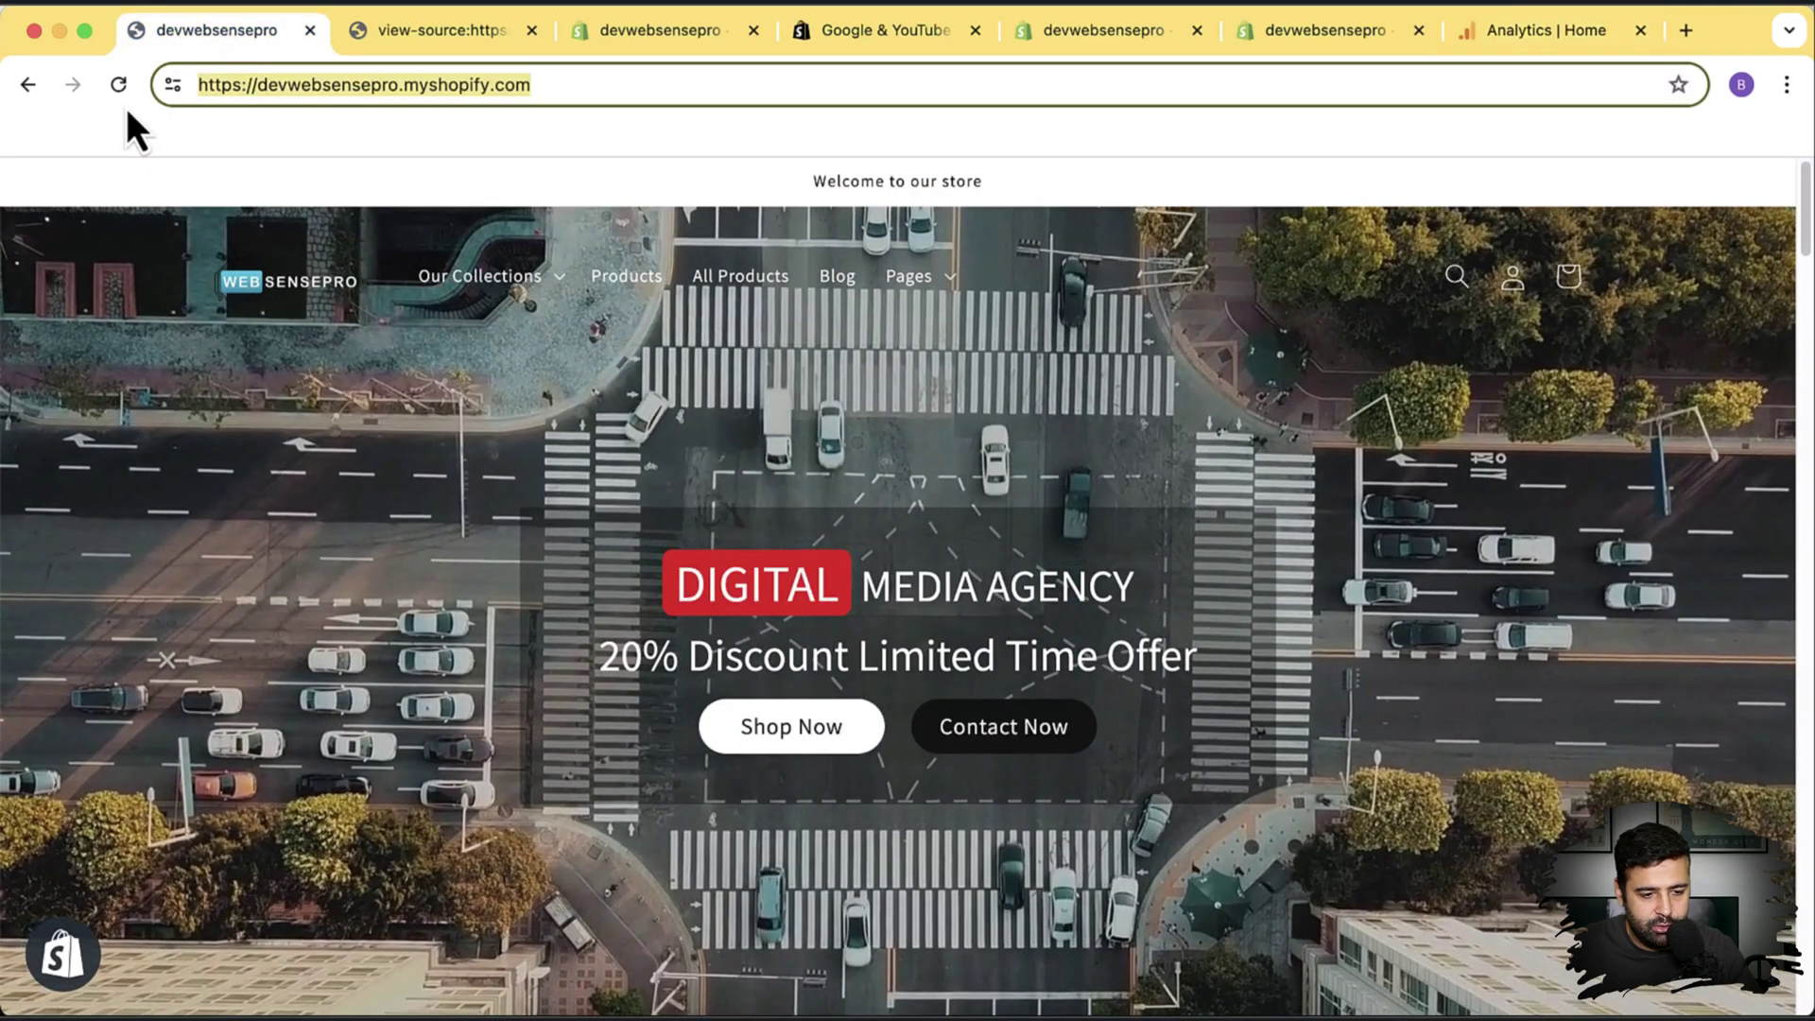
pyautogui.press('Return')
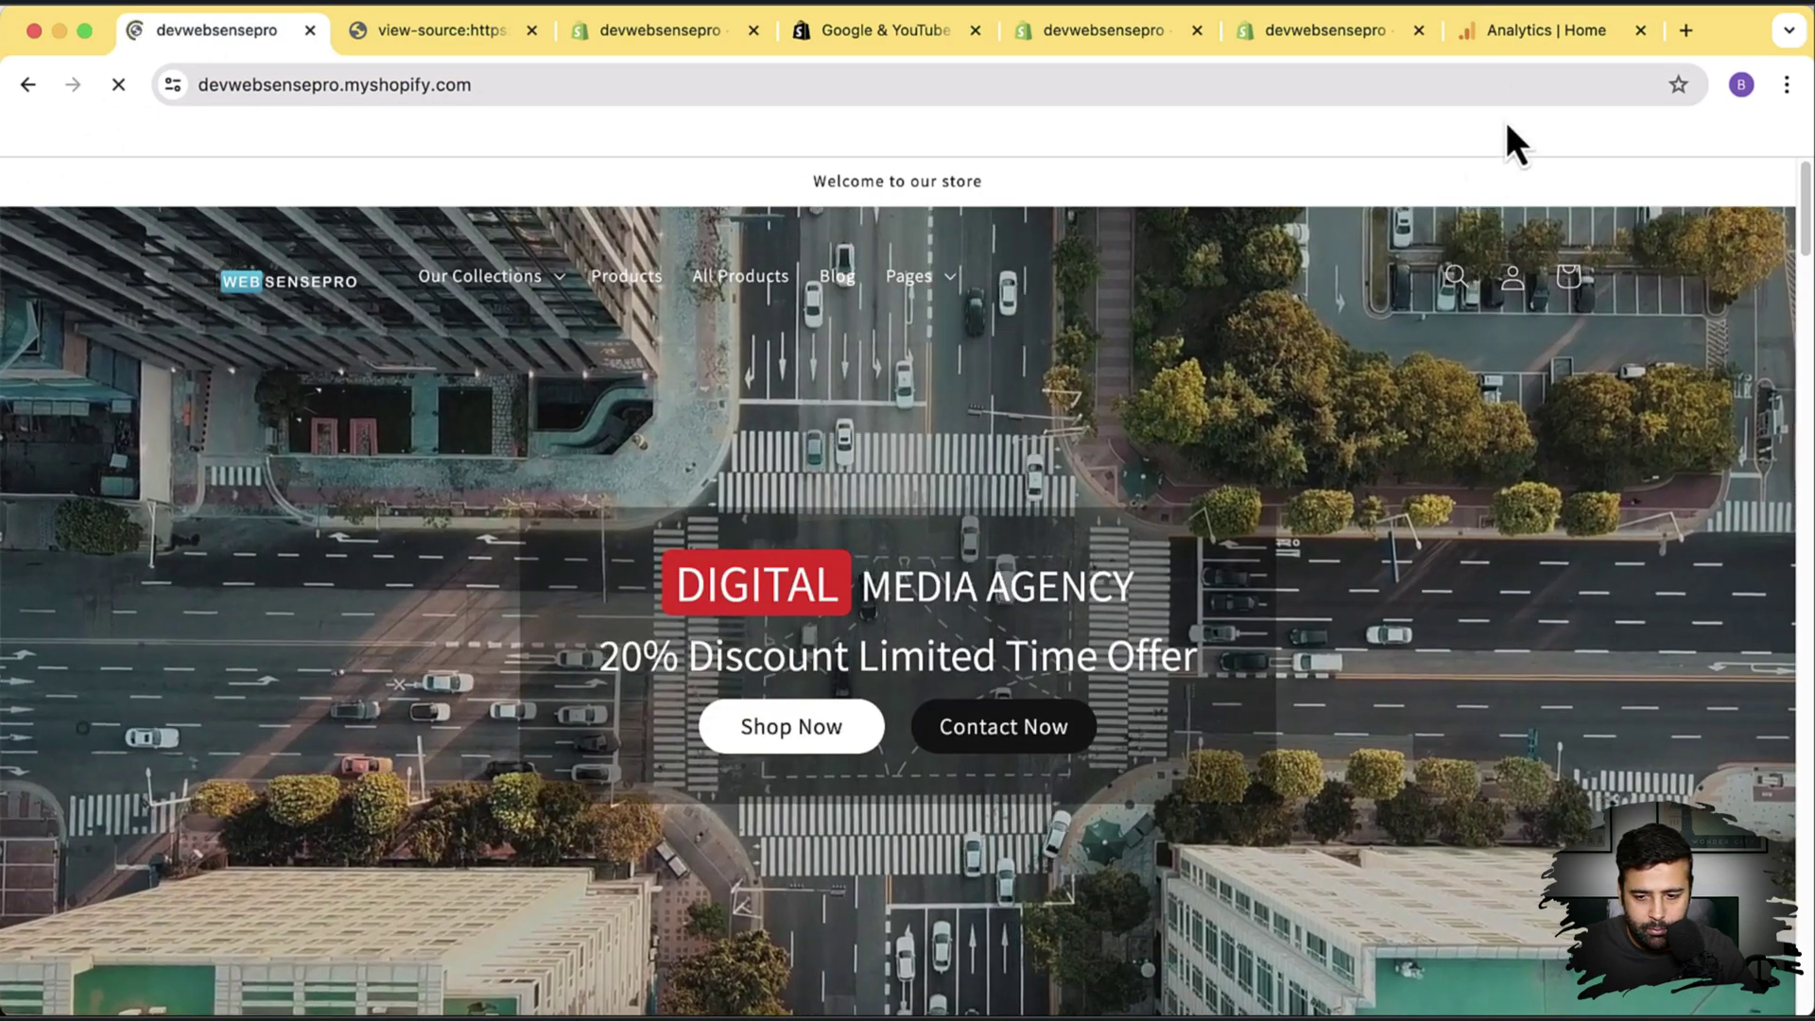
pyautogui.click(1524, 36)
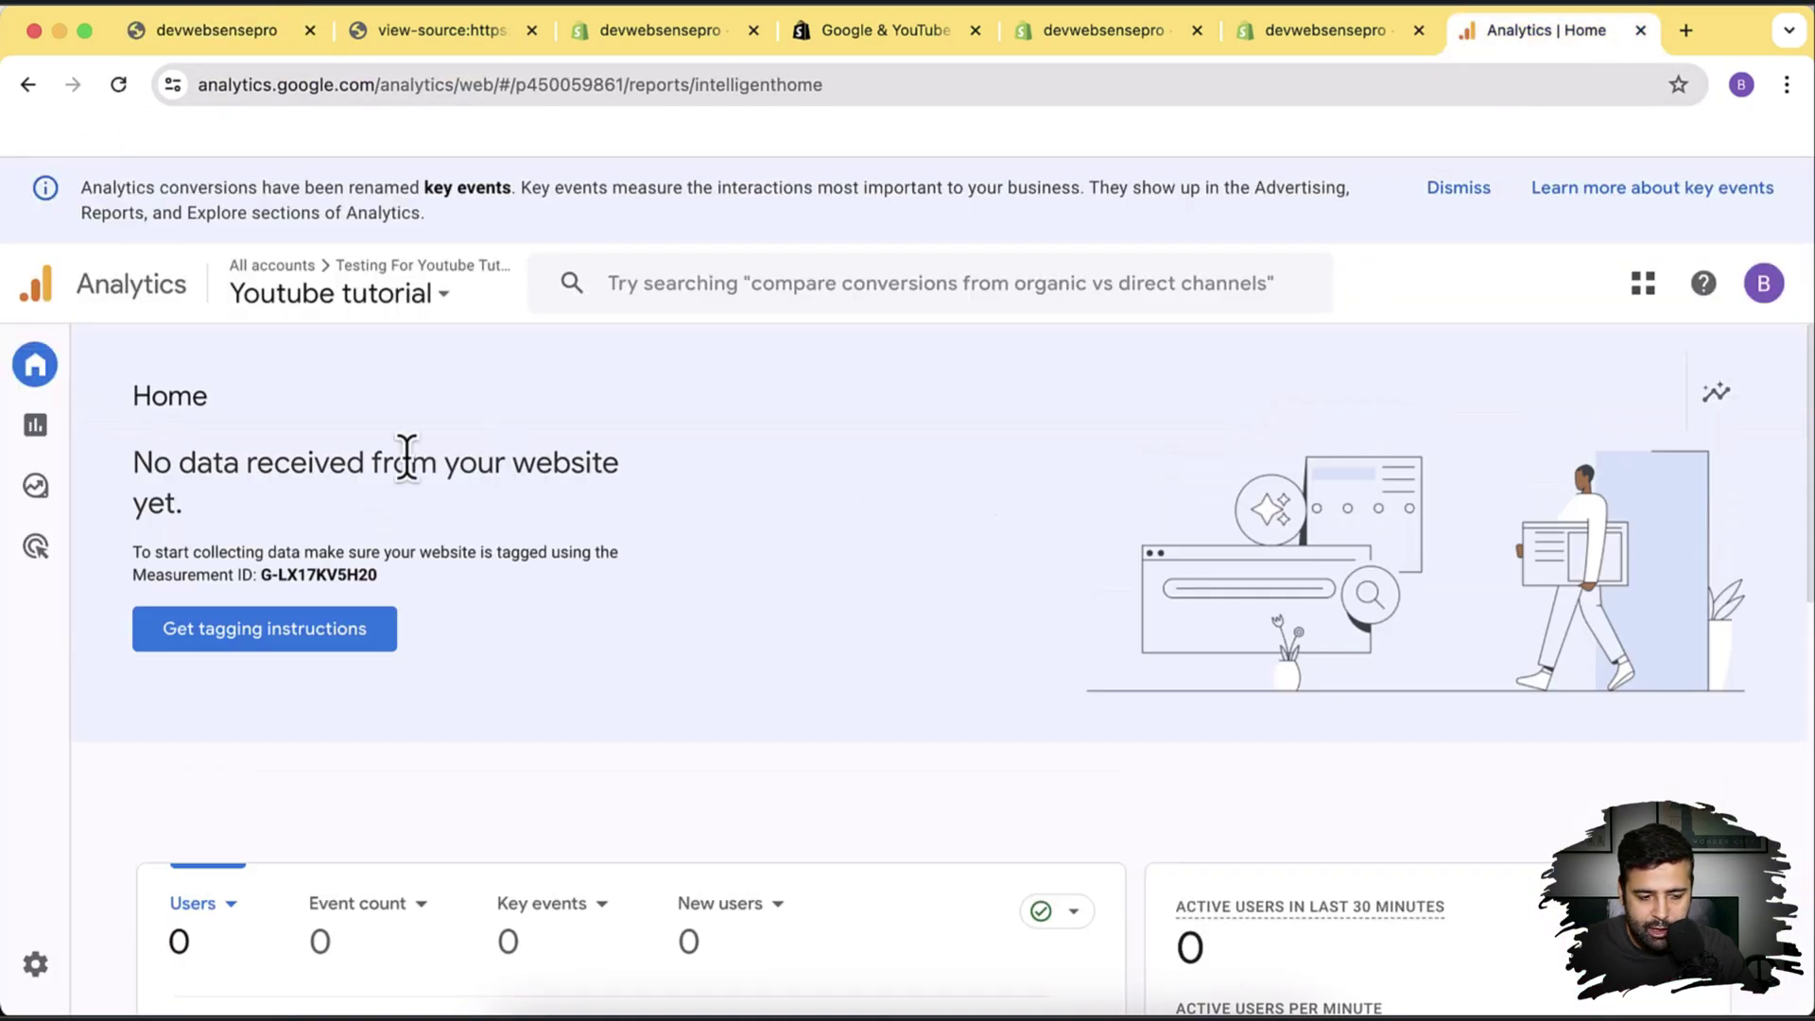
pyautogui.moveTo(31, 433)
pyautogui.click(130, 433)
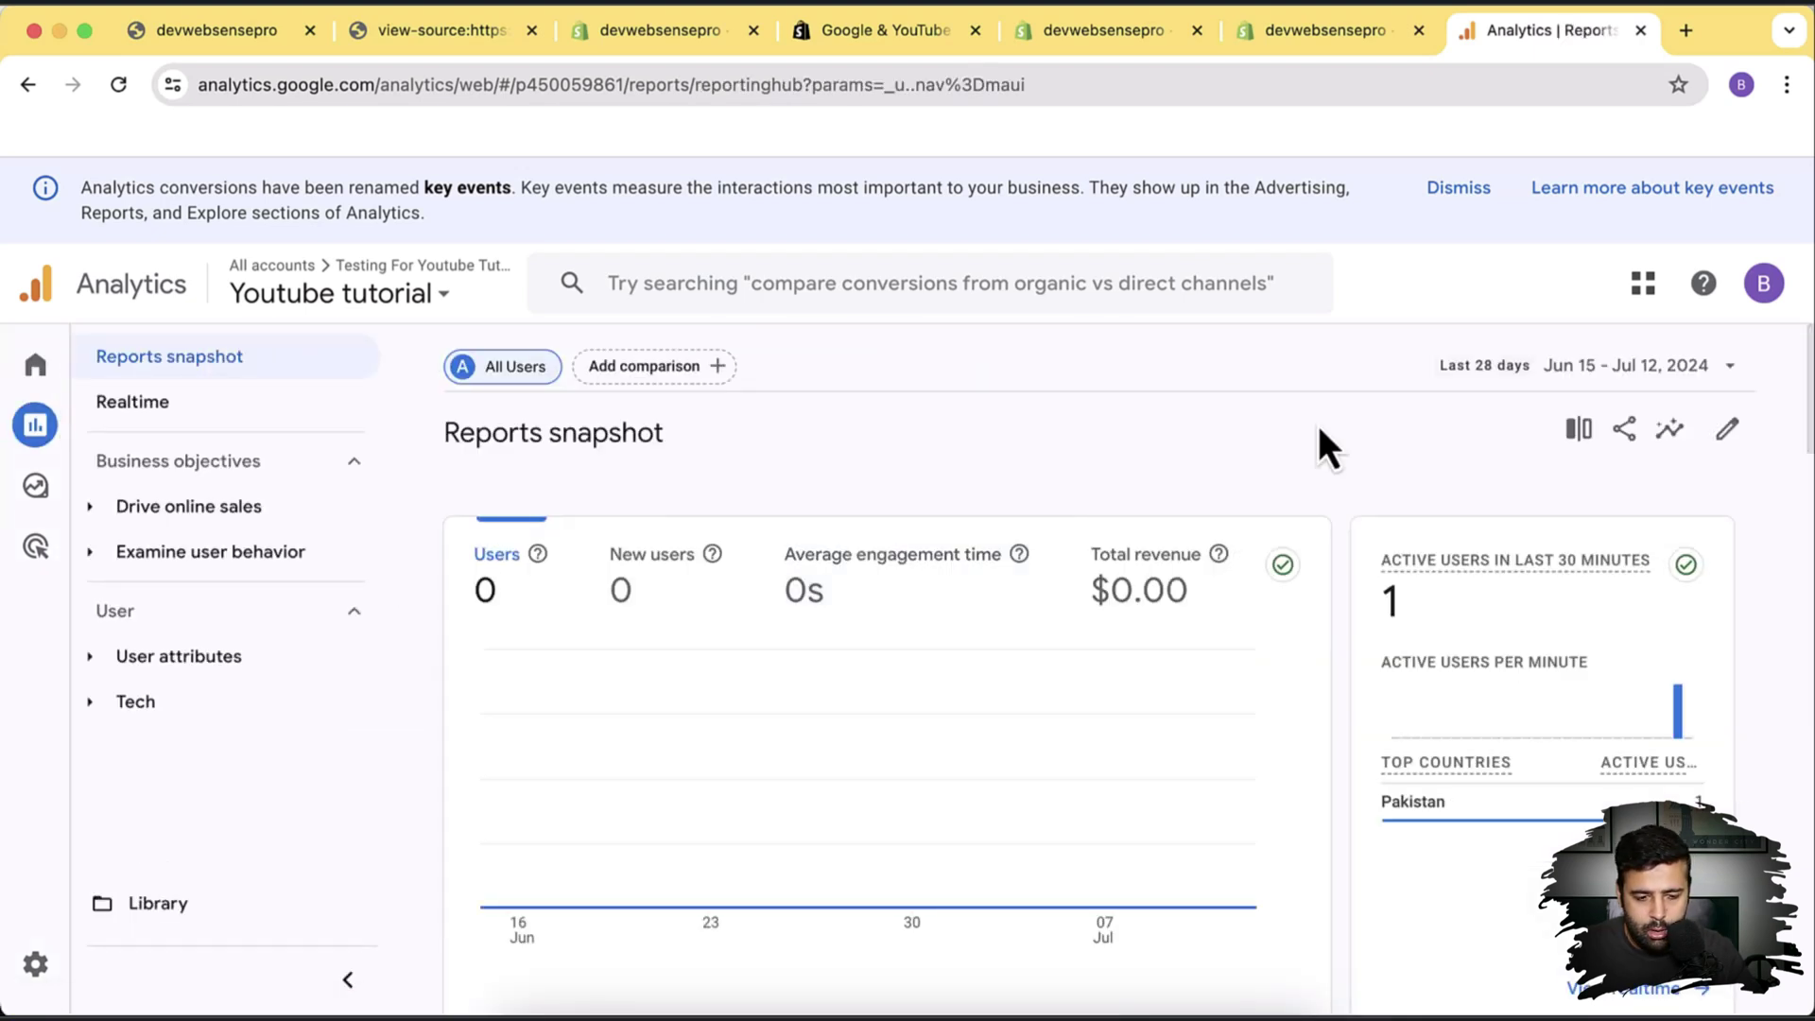
pyautogui.scroll(-1, 1411, 470)
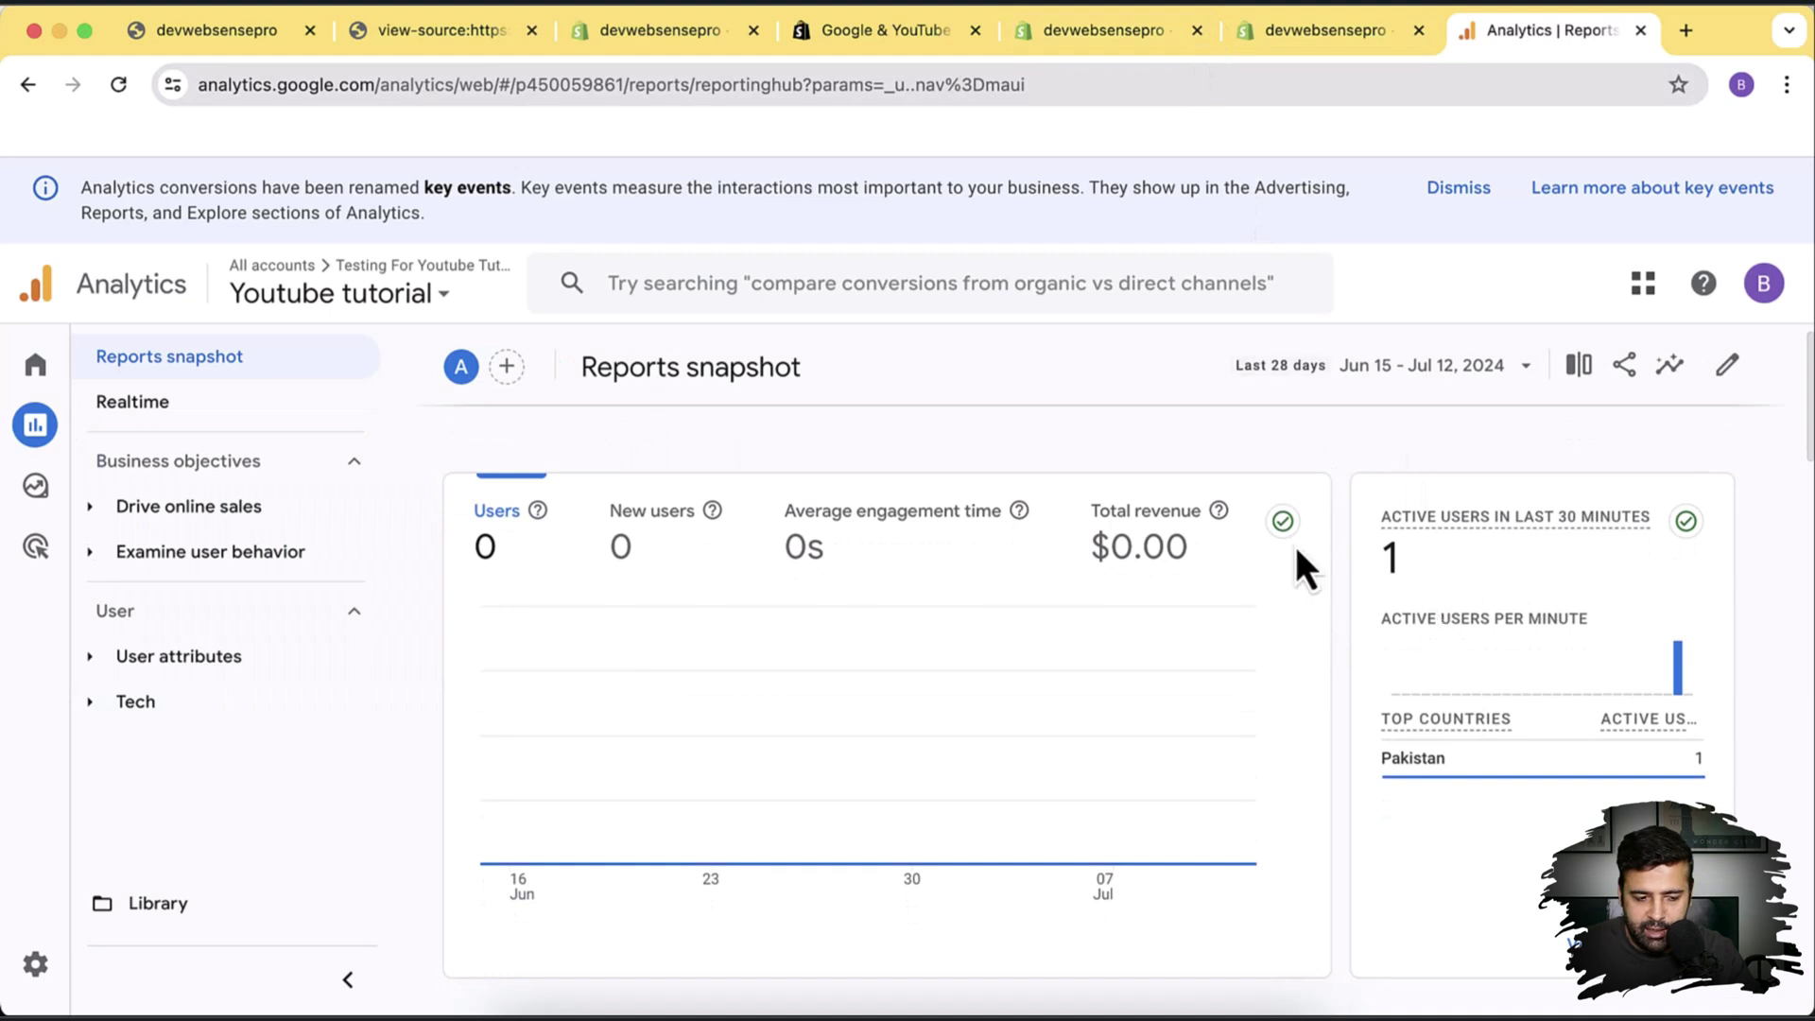
# Open the Realtime overview and examine its active users, page views and event count by event name.
pyautogui.click(175, 413)
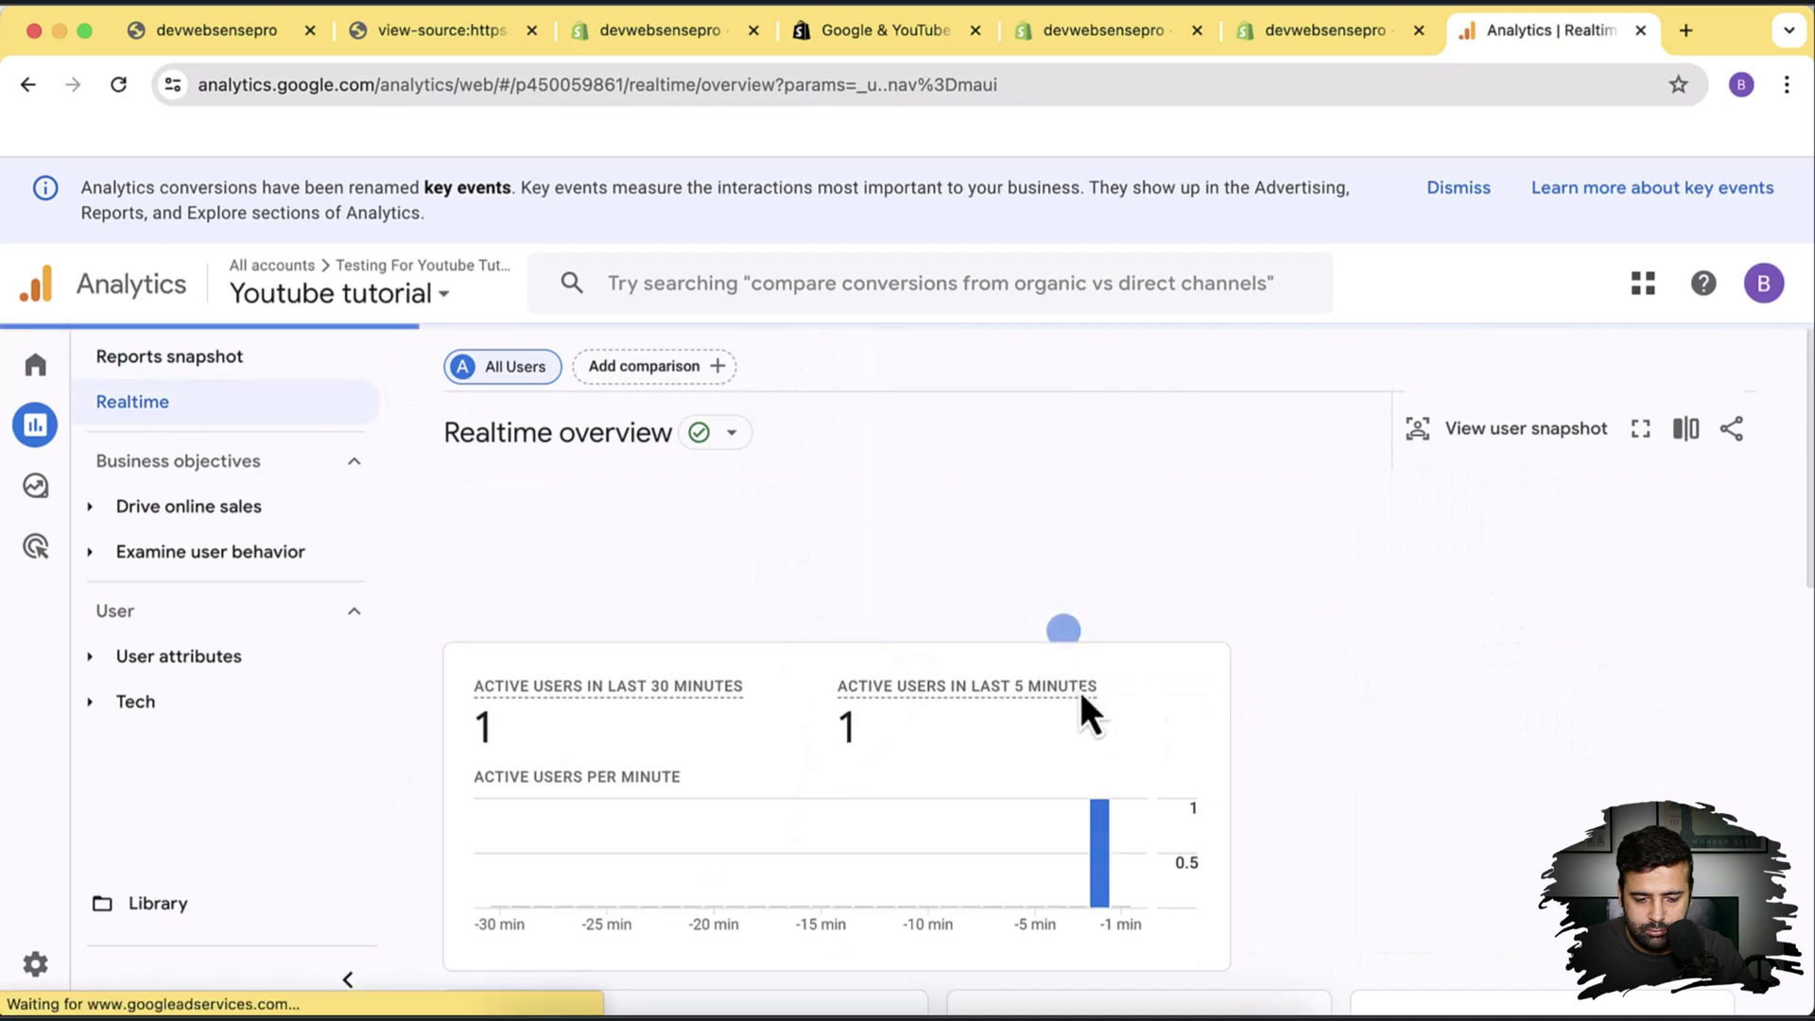
pyautogui.moveTo(1808, 482); pyautogui.dragTo(1807, 676)
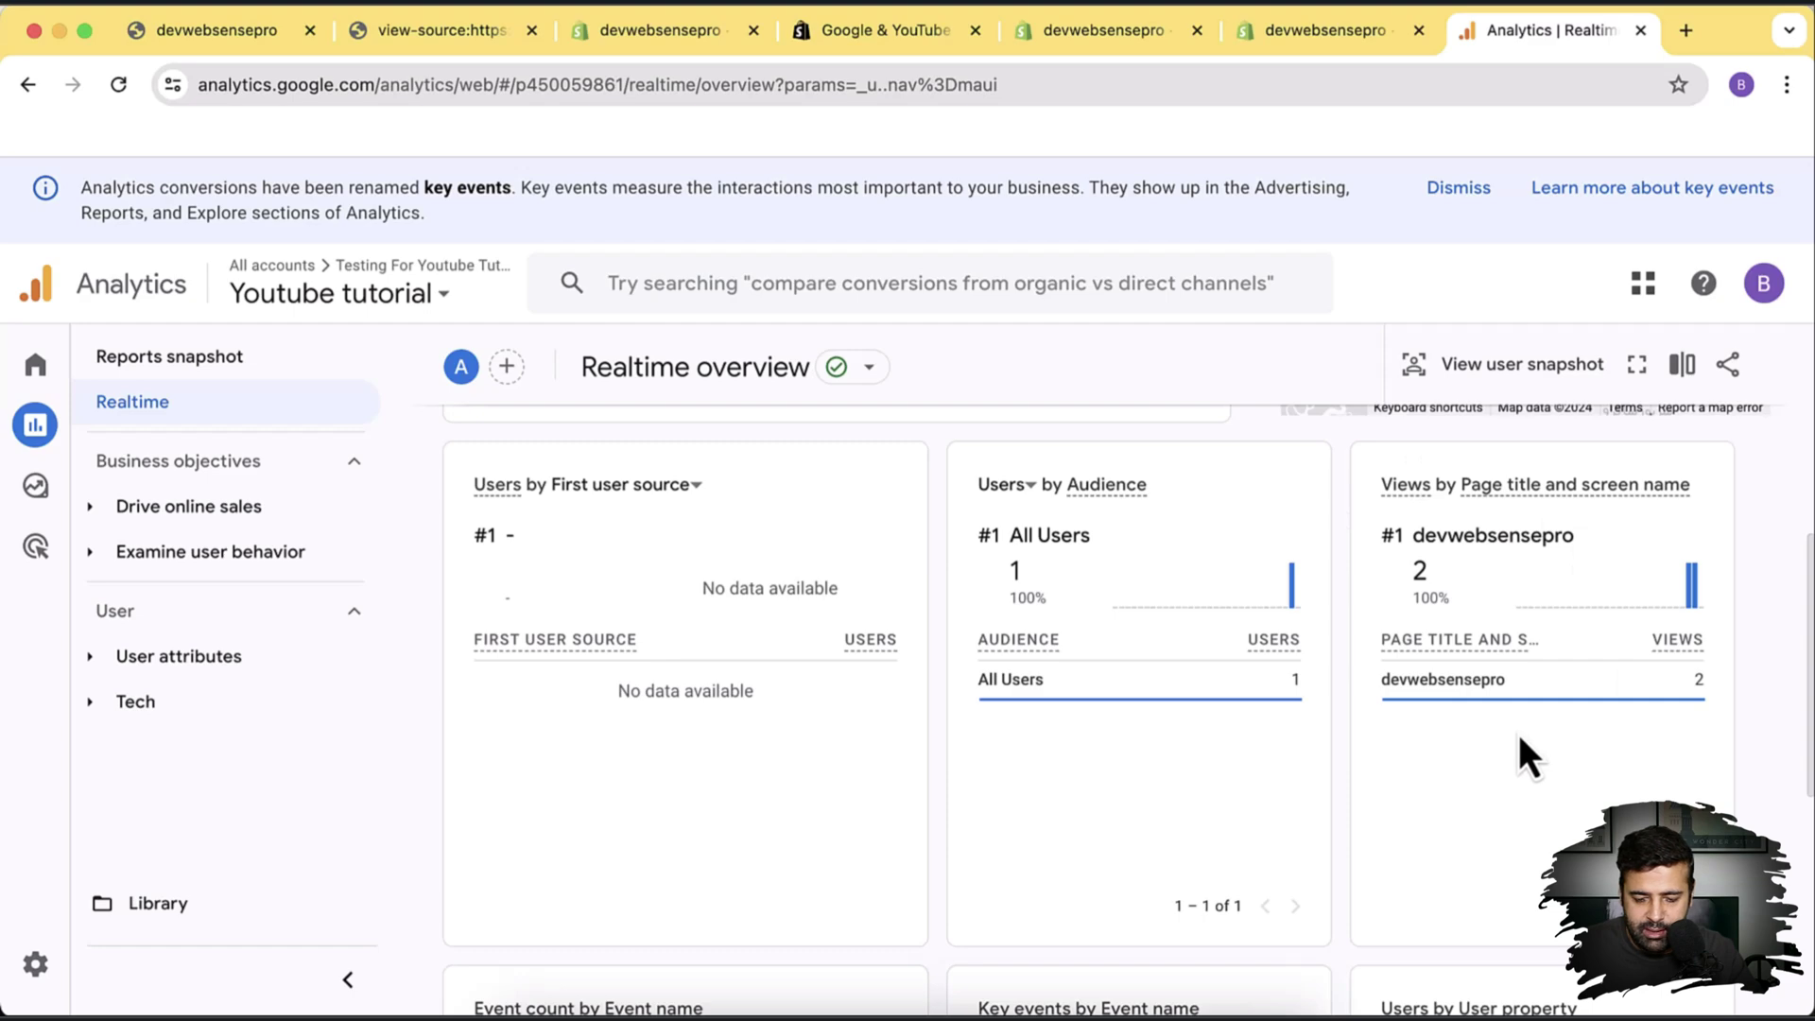
pyautogui.scroll(-6, 1378, 705)
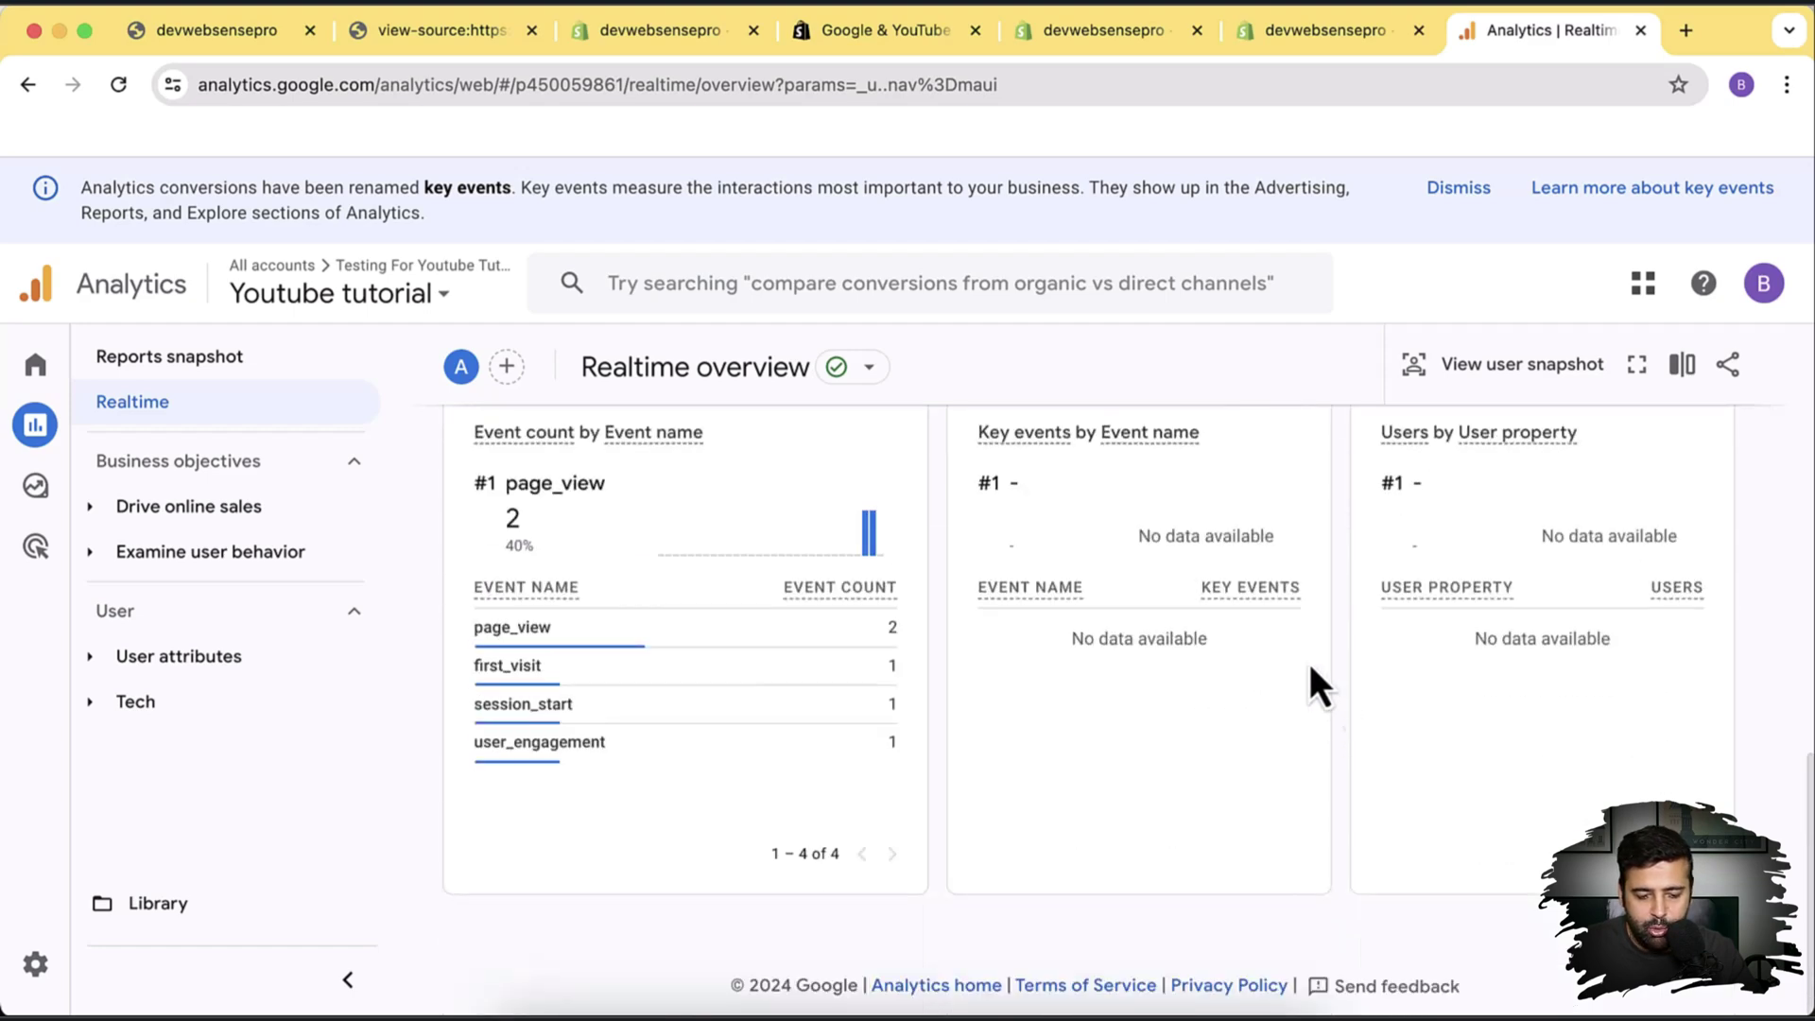
pyautogui.scroll(3, 1329, 767)
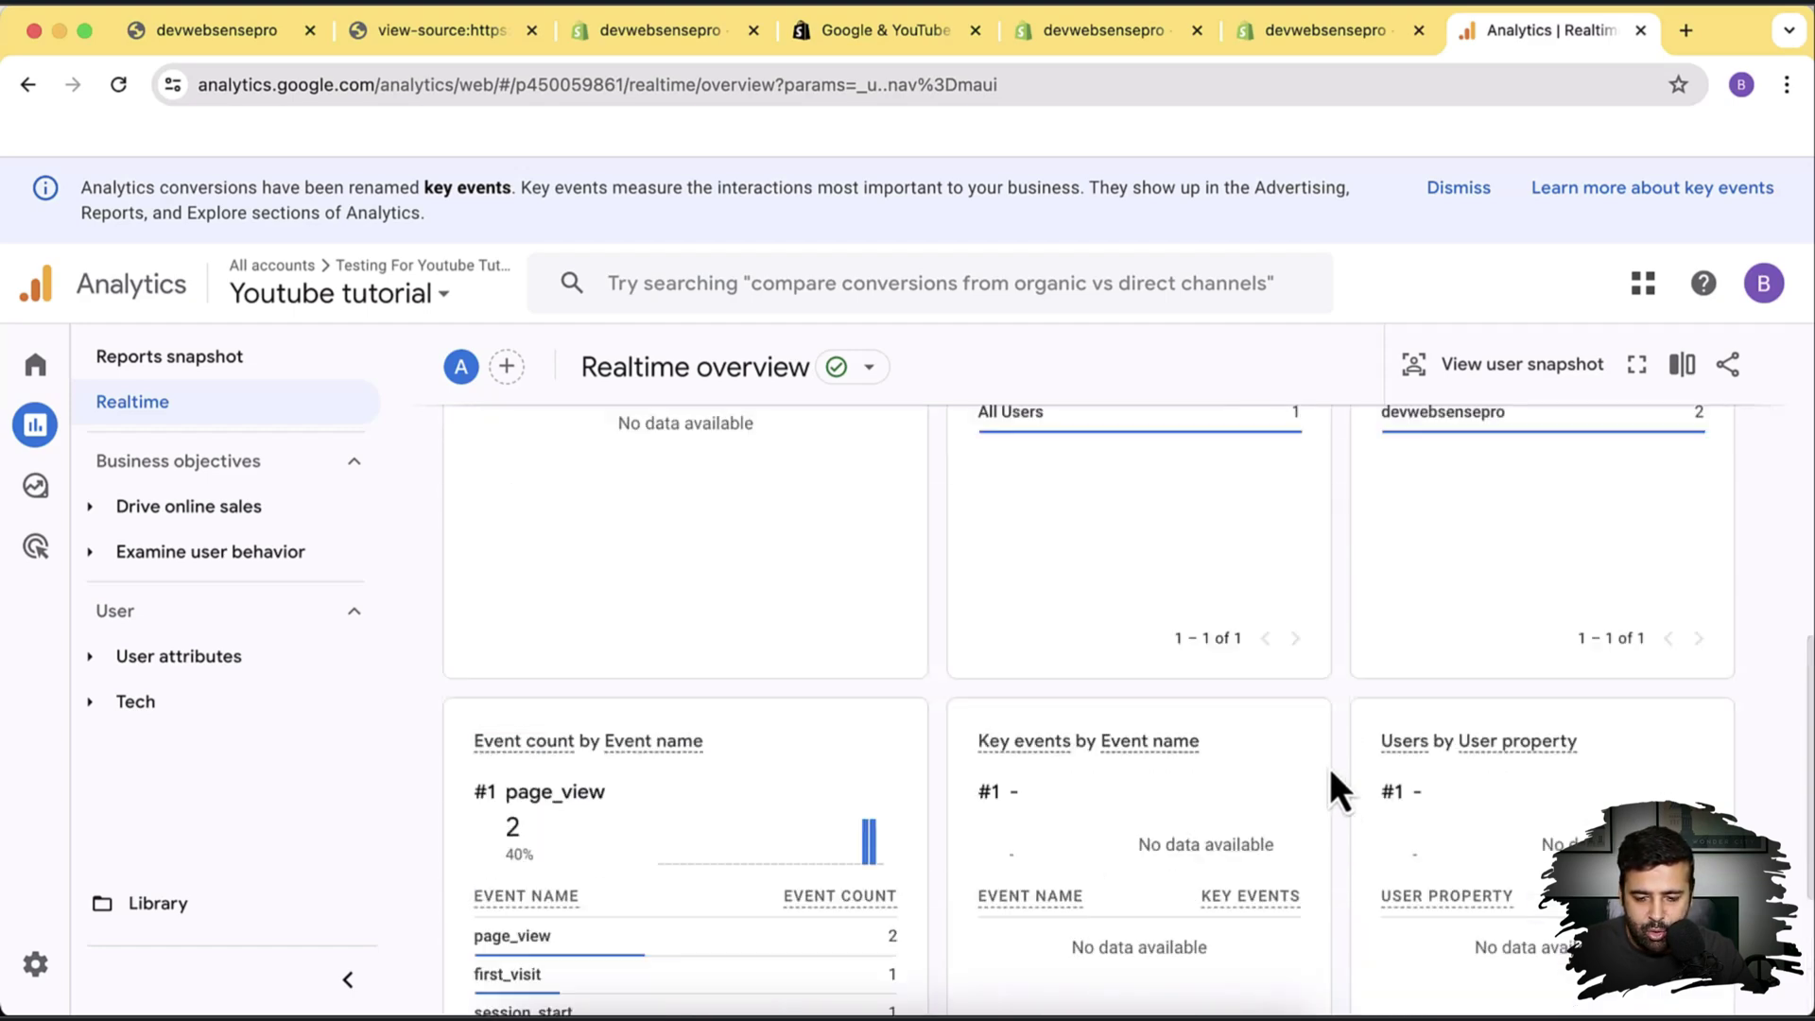
pyautogui.scroll(3, 1329, 767)
pyautogui.scroll(-5, 1349, 608)
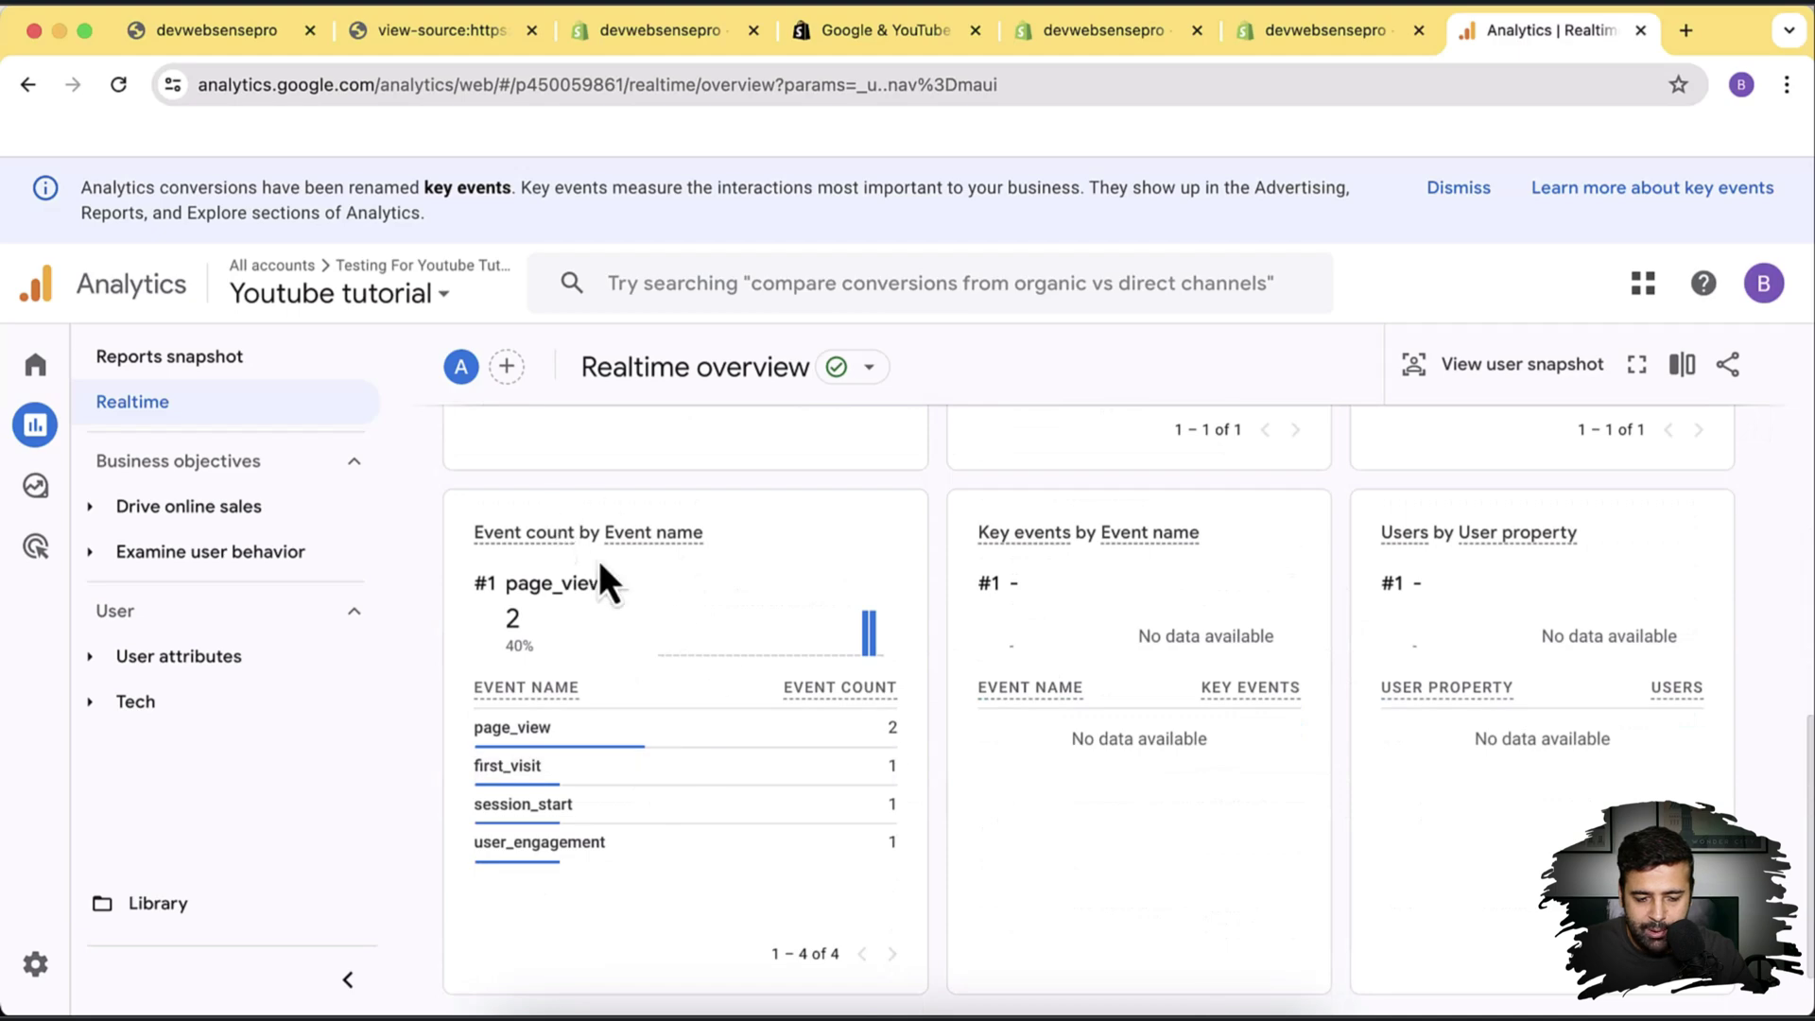
pyautogui.moveTo(727, 537); pyautogui.dragTo(484, 525)
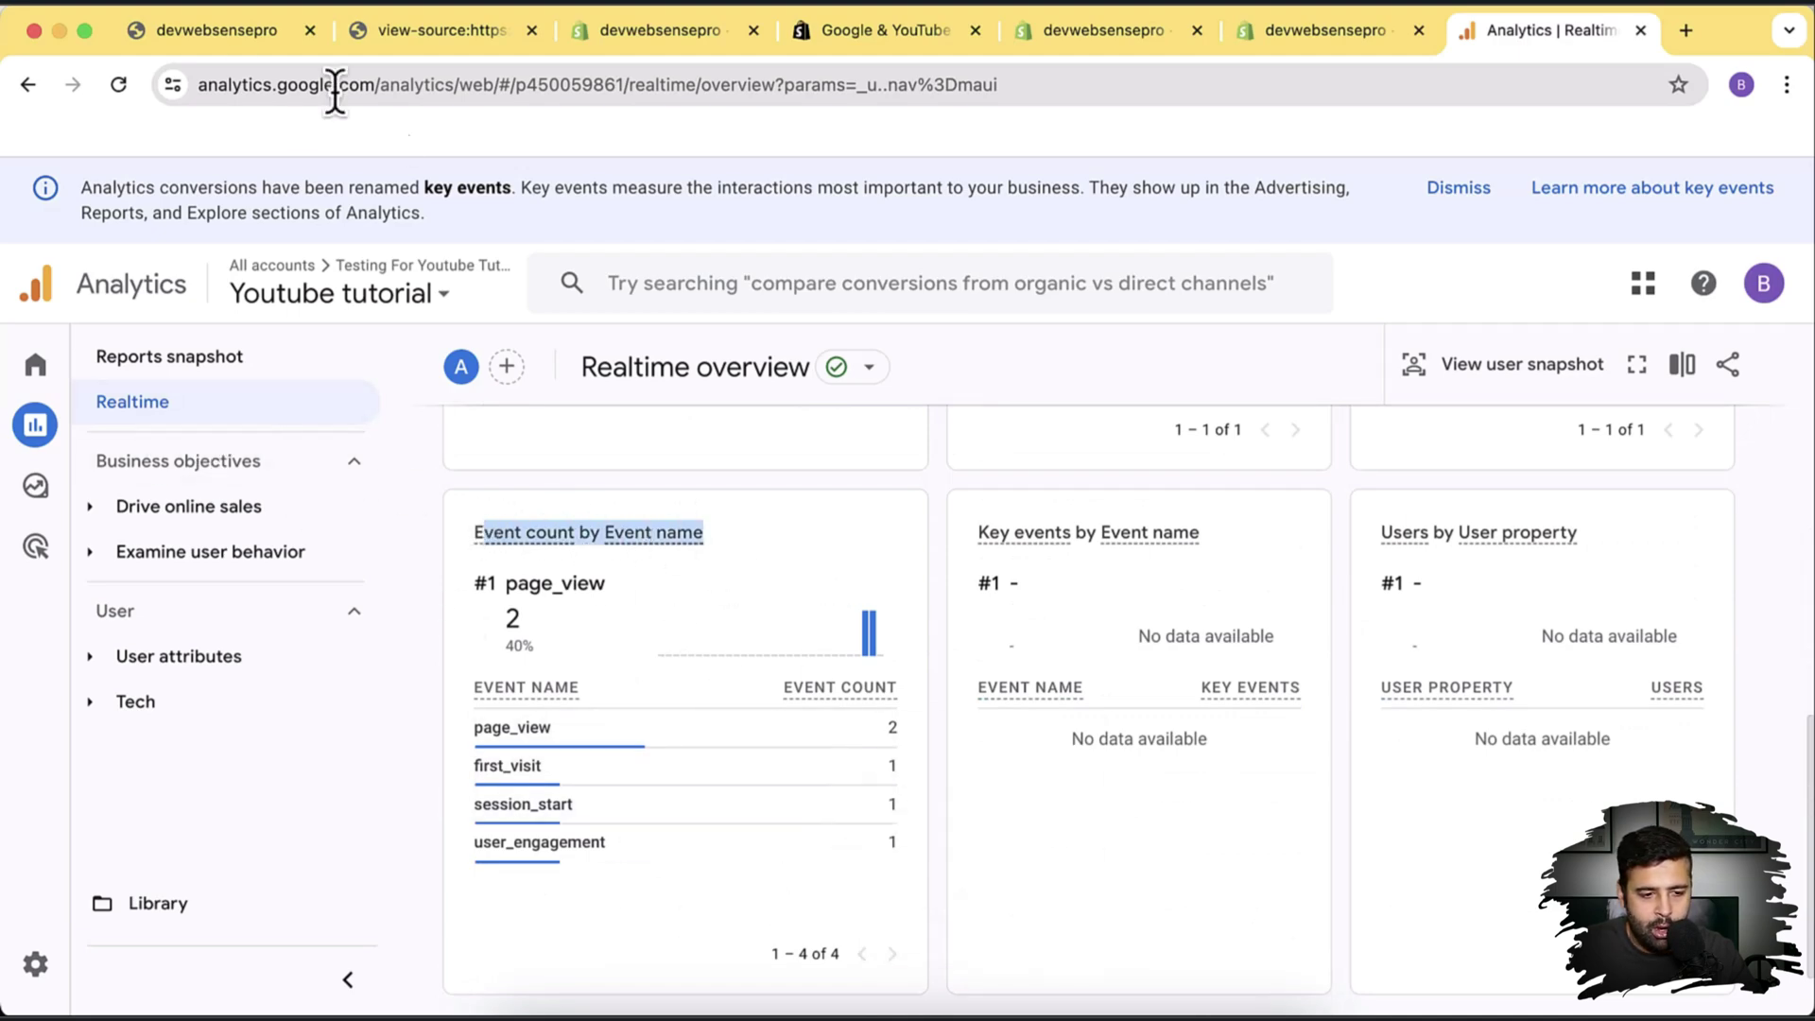
# On the devwebsensepro storefront, open the Leather Case for AirPods product, add it to the cart and proceed to checkout.
pyautogui.click(212, 41)
pyautogui.scroll(-10, 1215, 389)
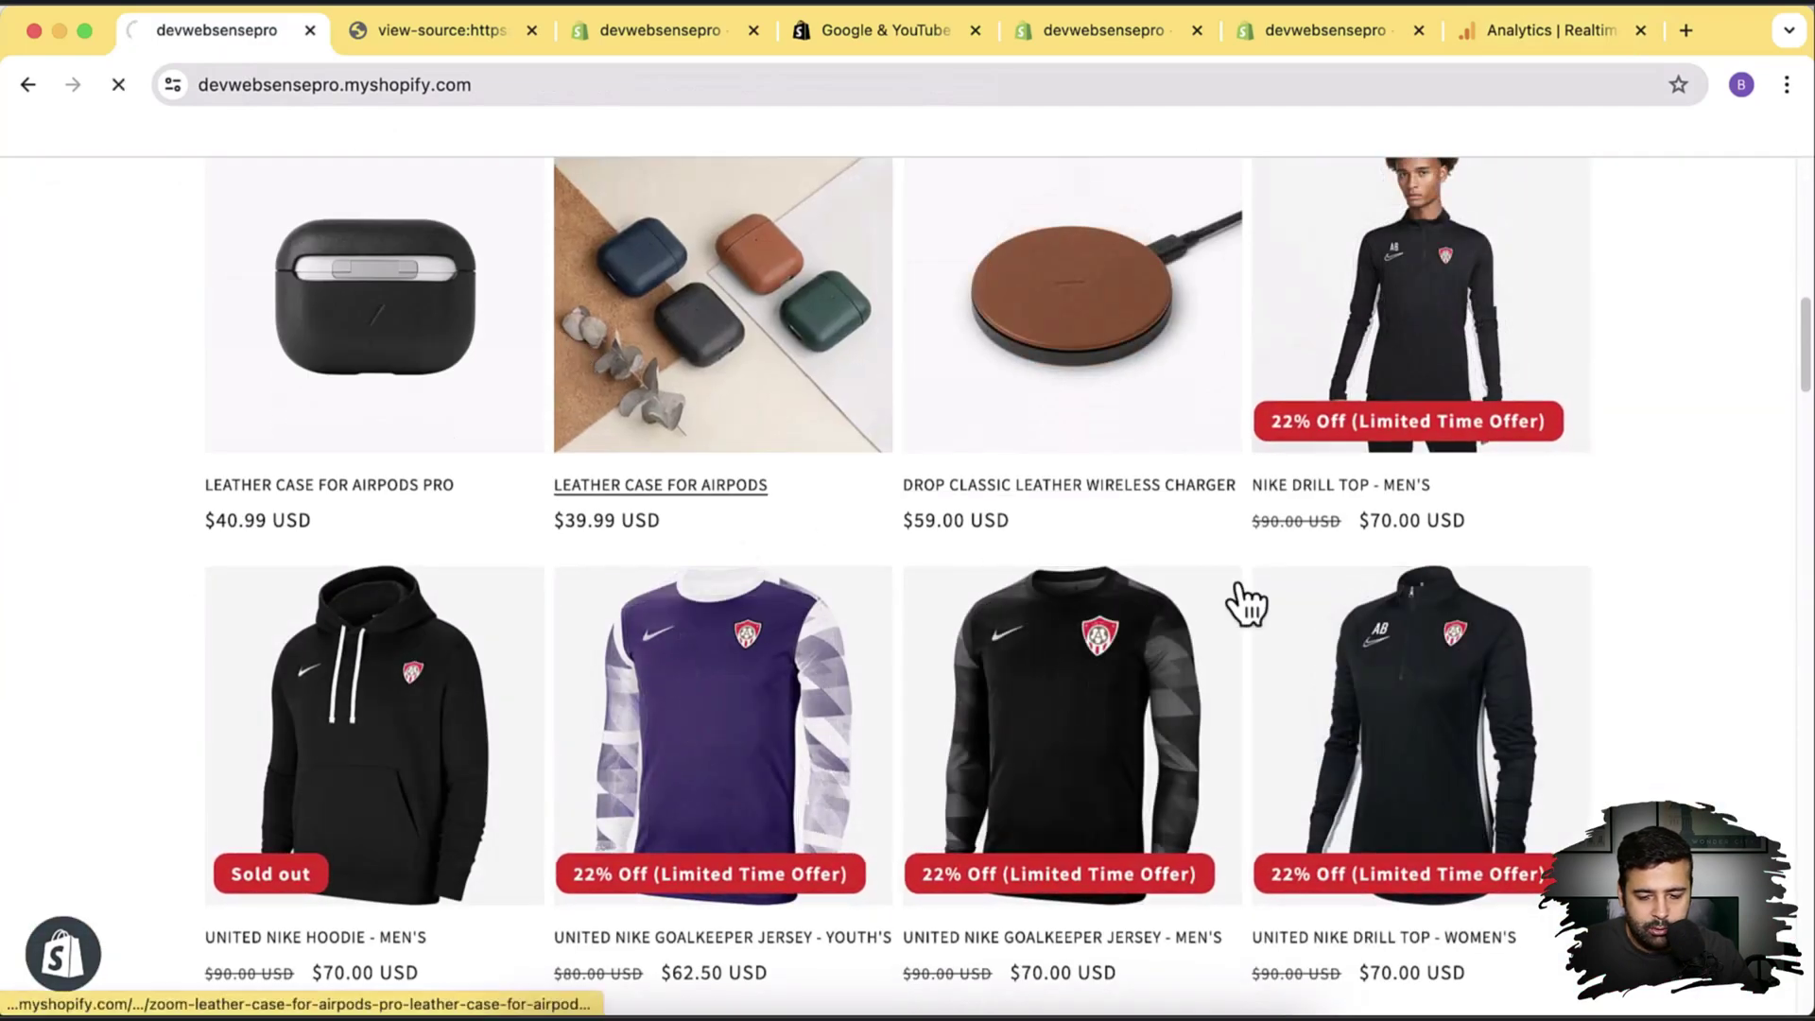
pyautogui.click(1418, 577)
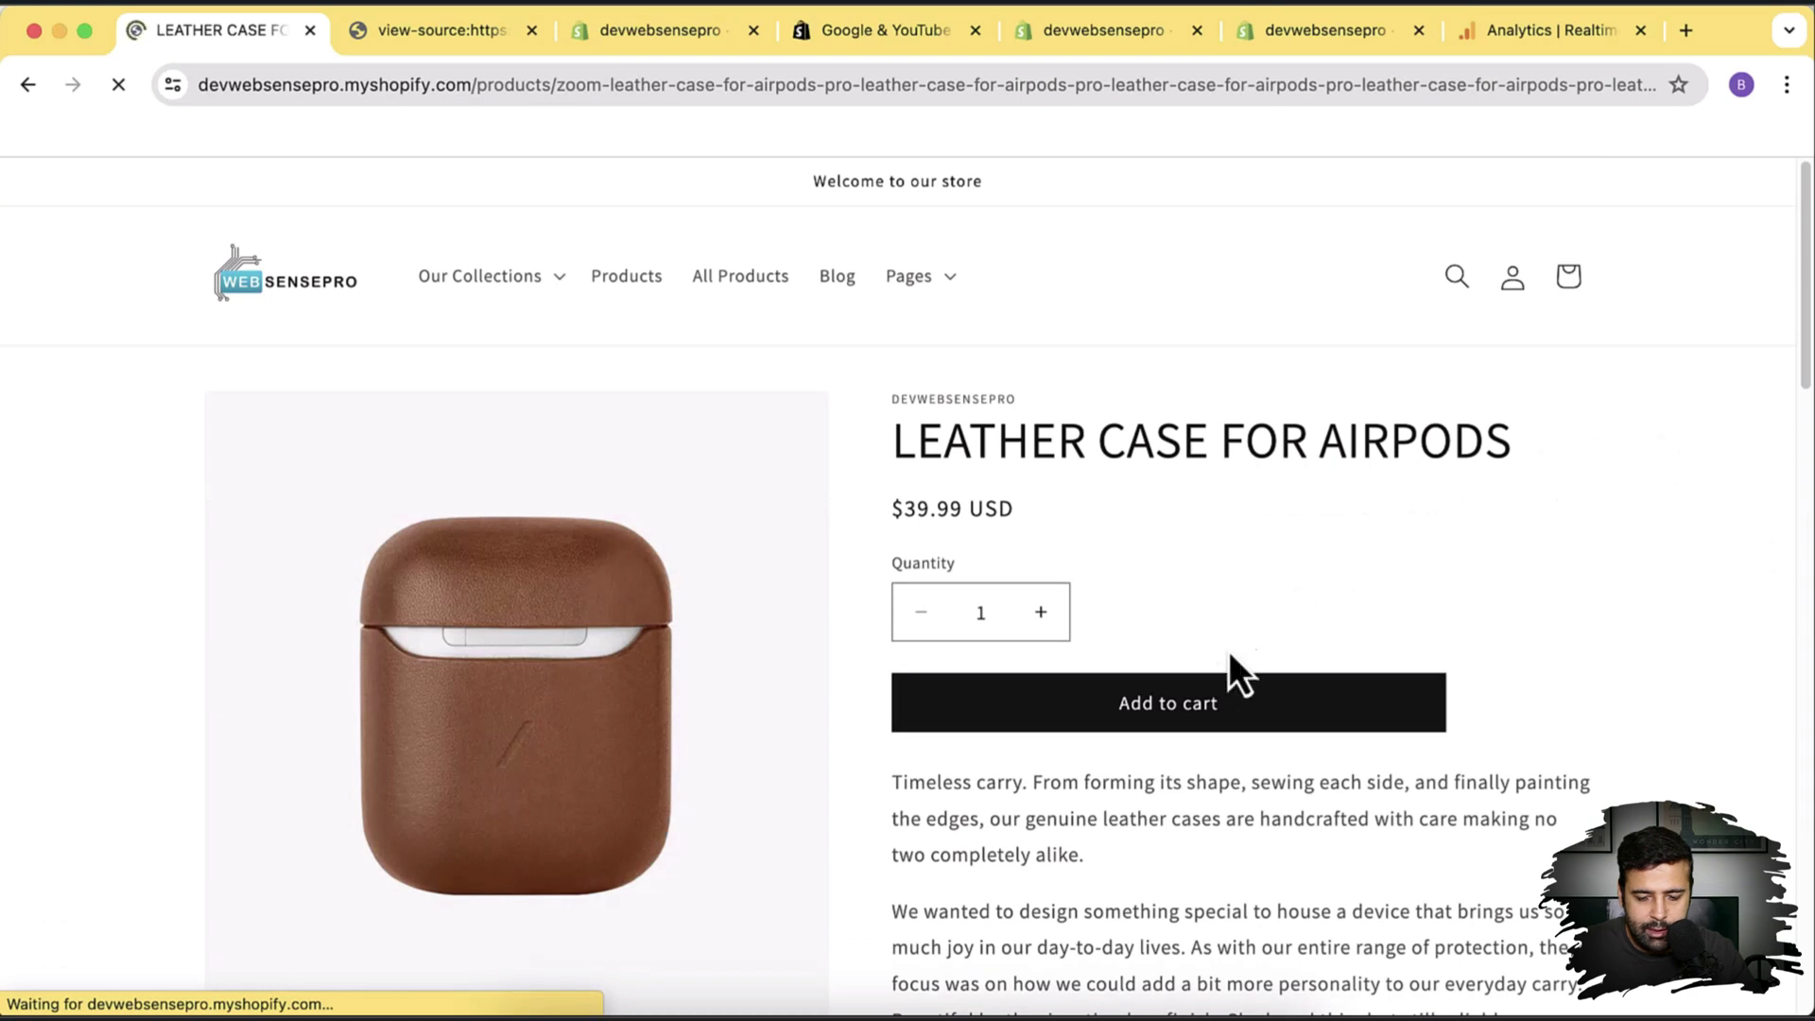
pyautogui.click(1217, 709)
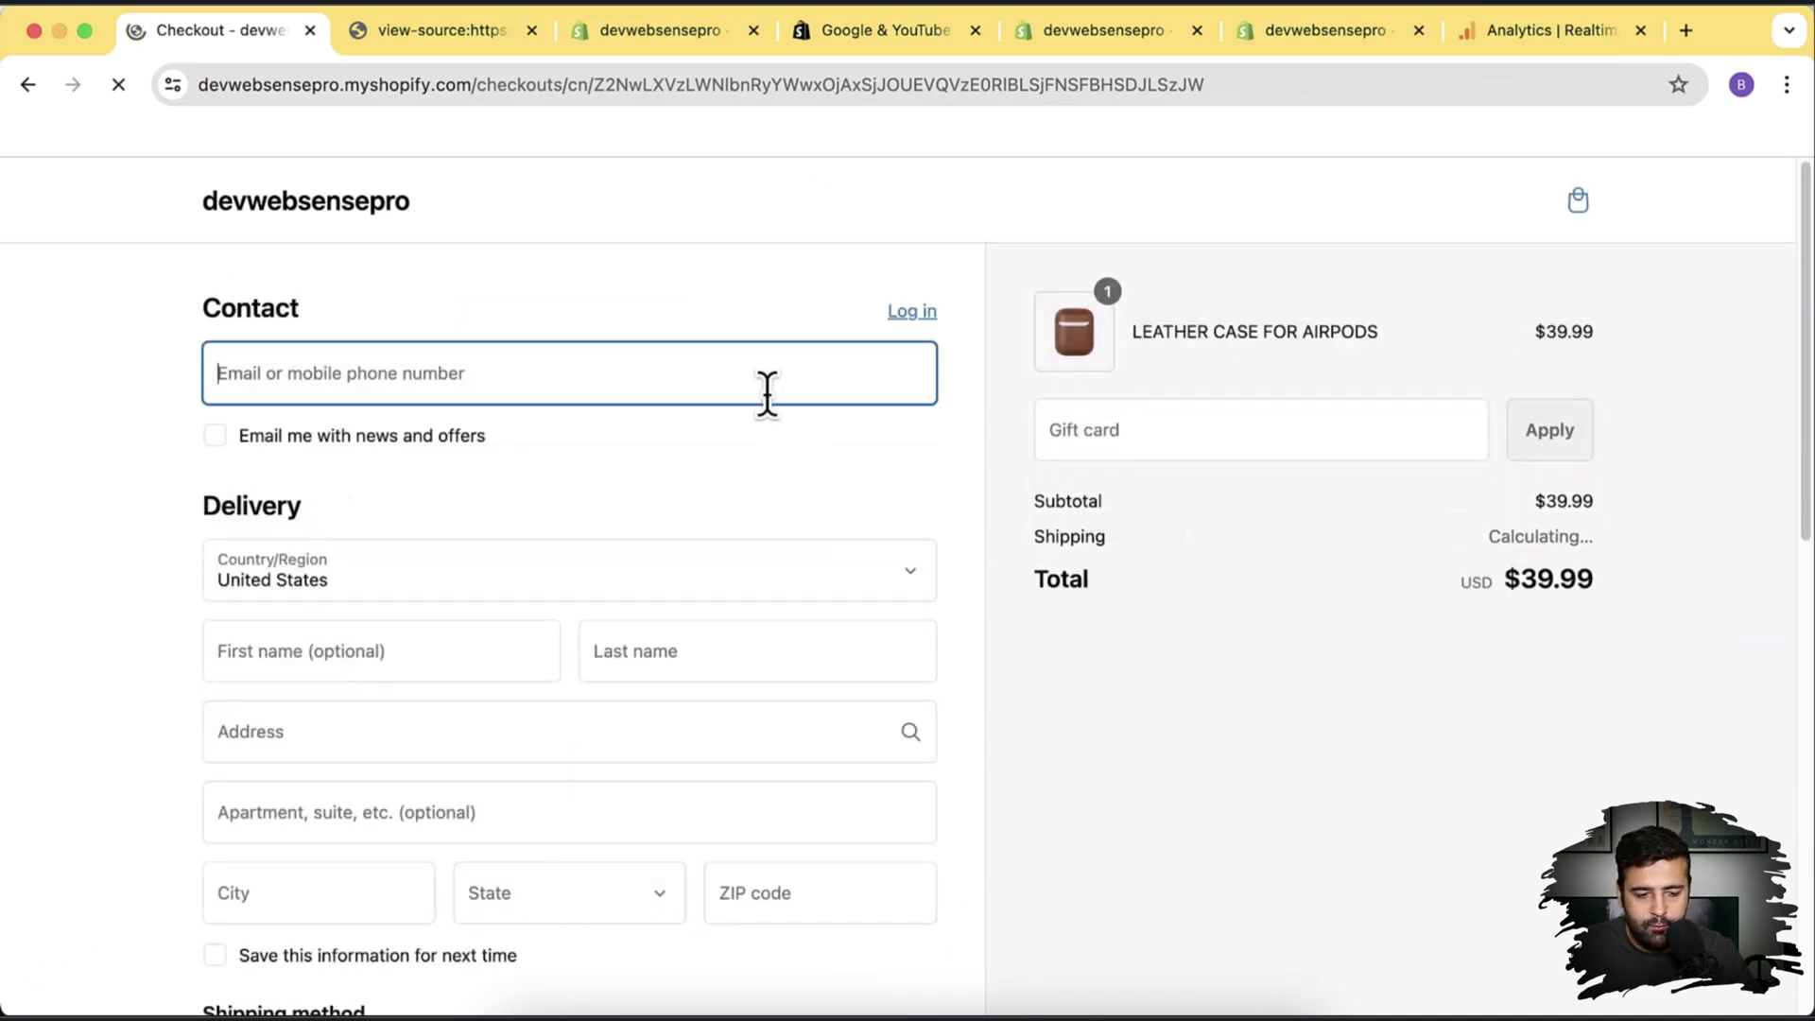
# Complete the checkout with a test contact e-mail, delivery address, card number and security code, pay for the order, and review its confirmation page.
pyautogui.click(767, 388)
pyautogui.click(506, 486)
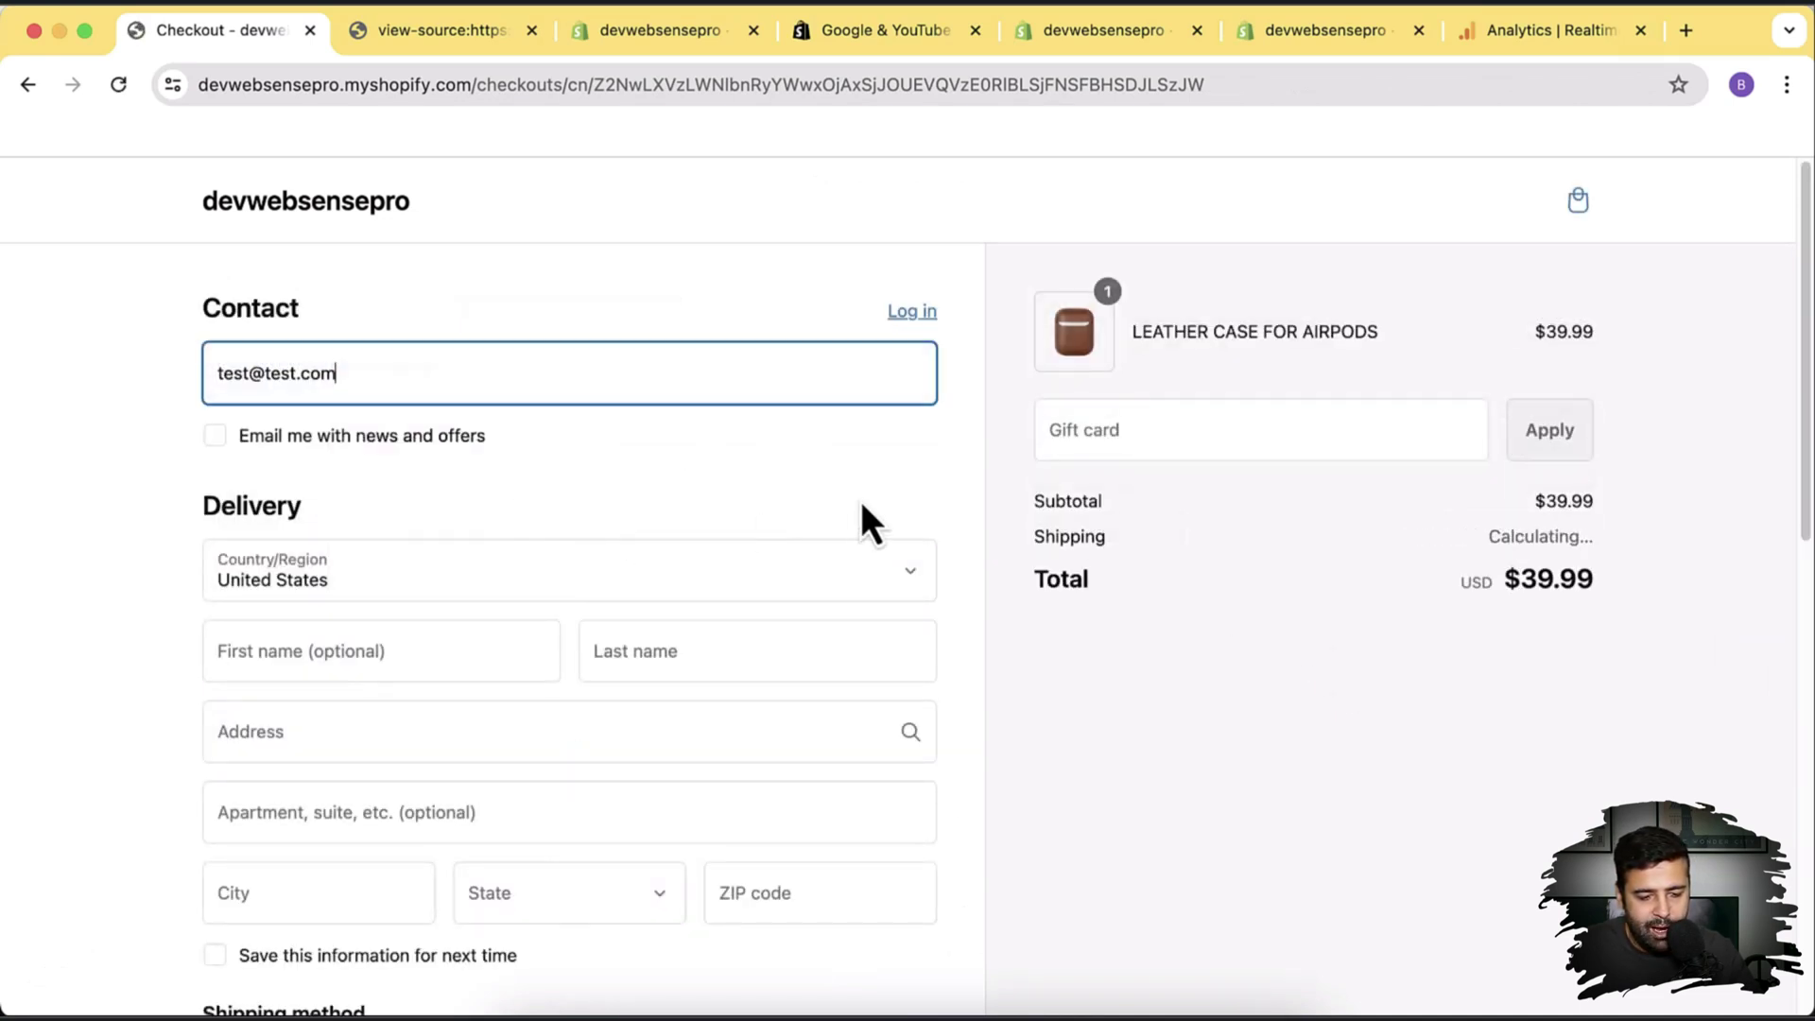
pyautogui.scroll(-4, 934, 469)
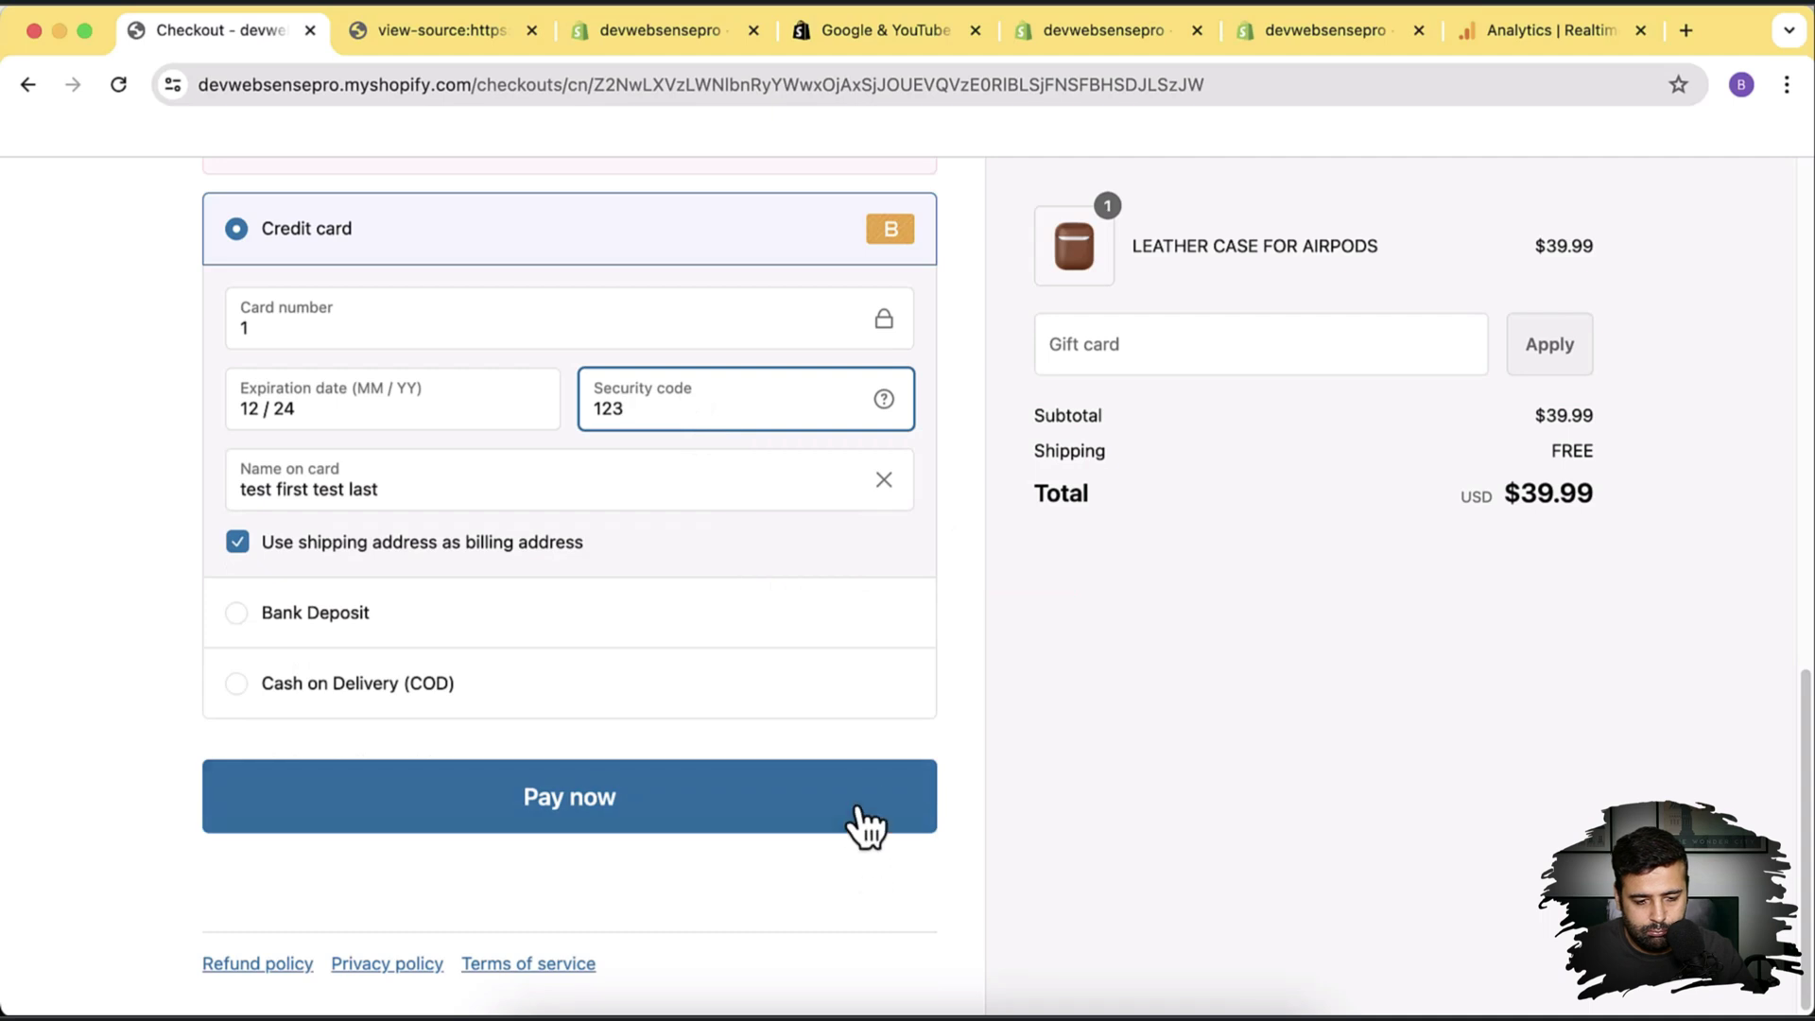
pyautogui.click(860, 811)
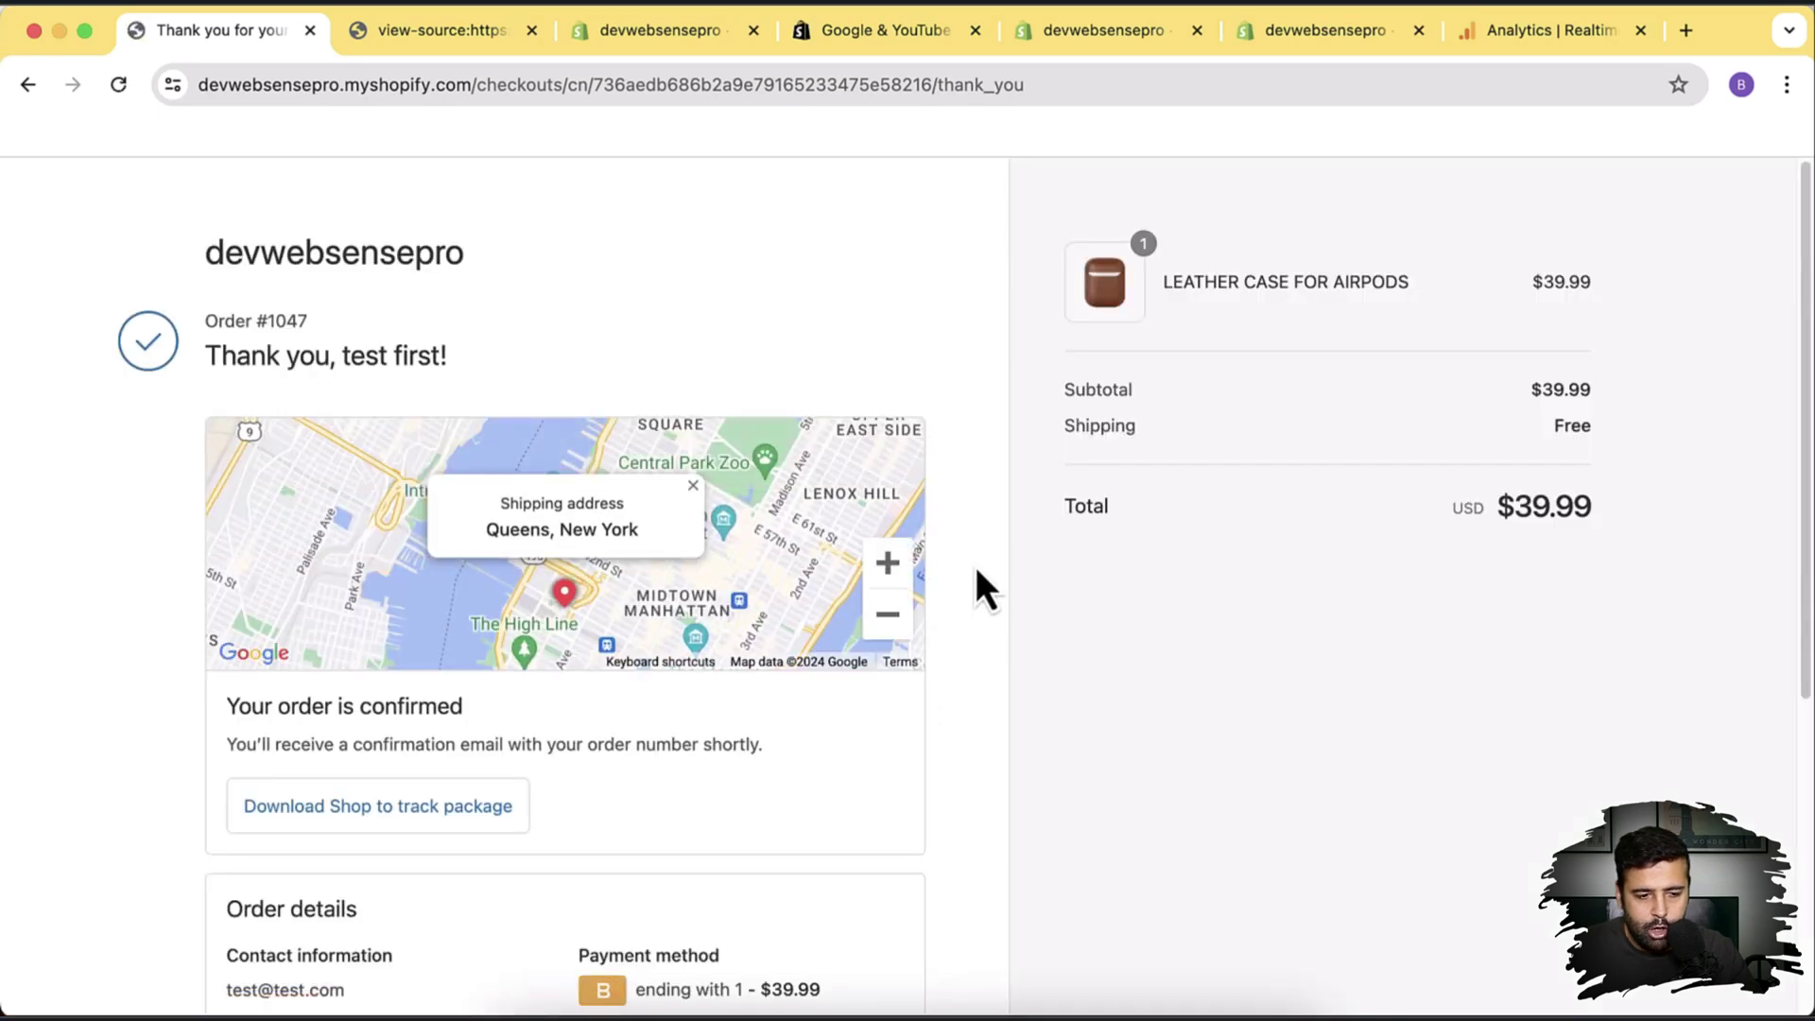
pyautogui.scroll(-5, 975, 567)
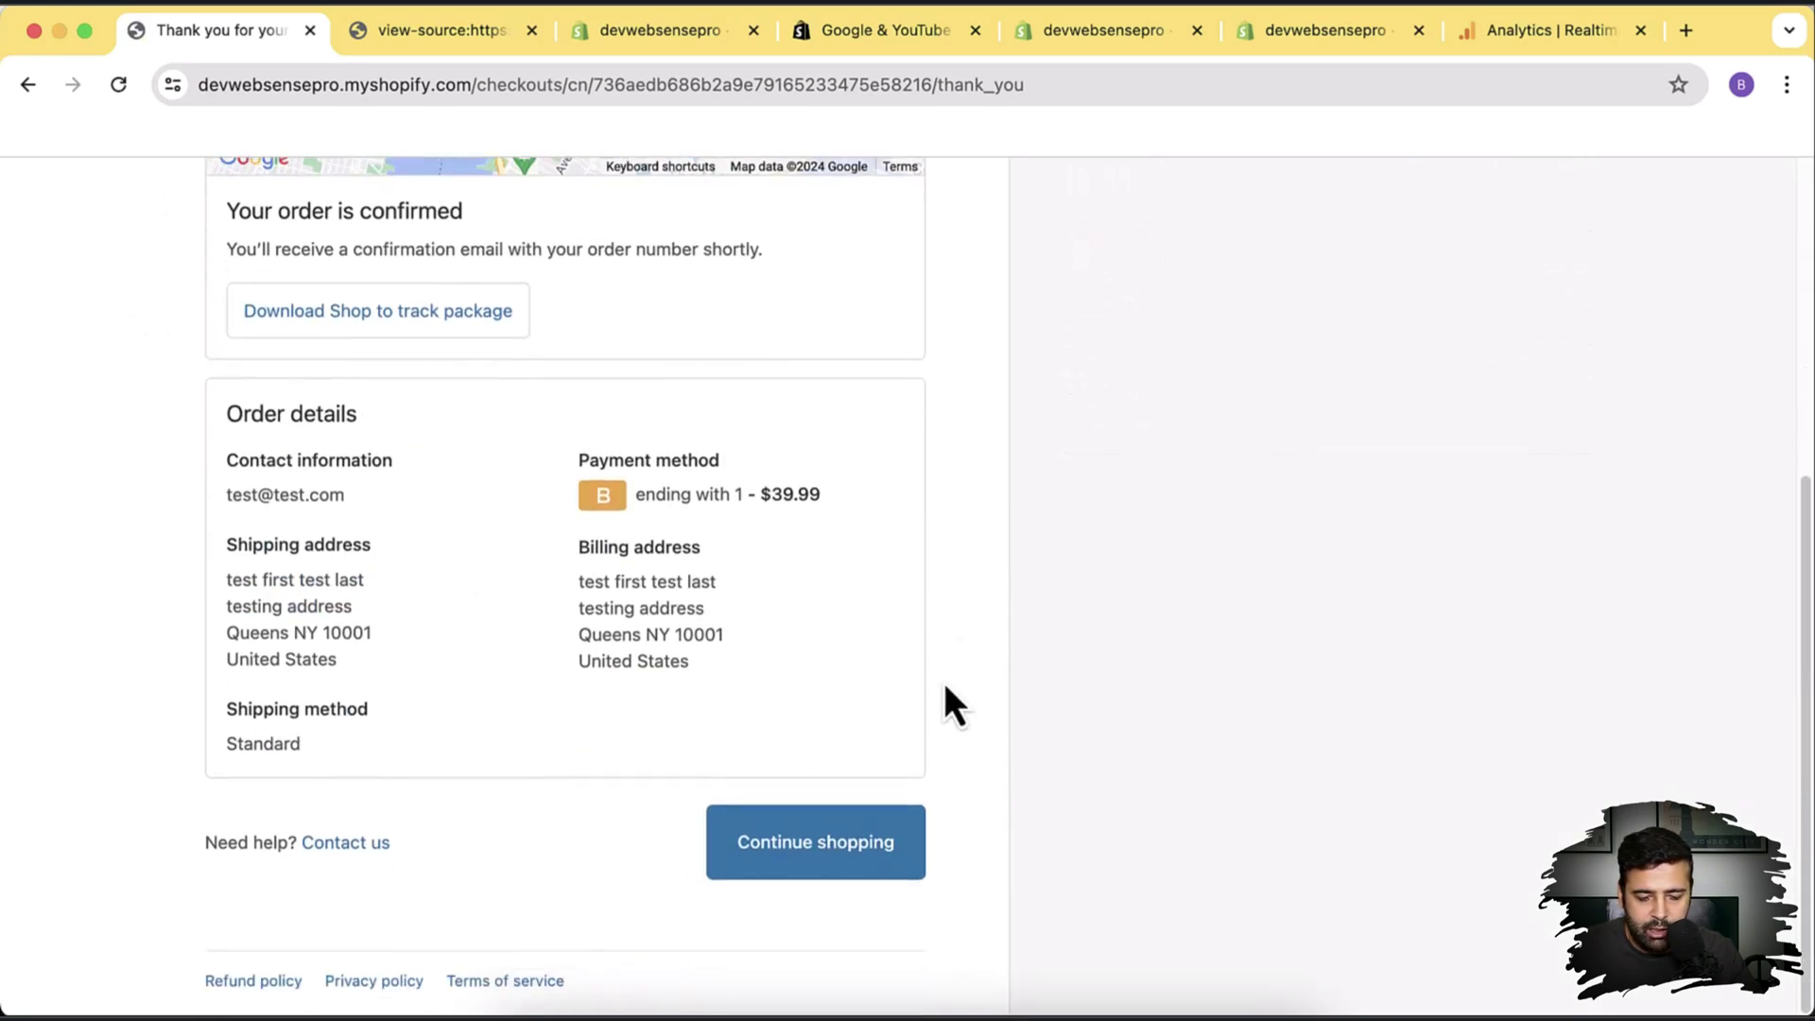
pyautogui.scroll(5, 945, 688)
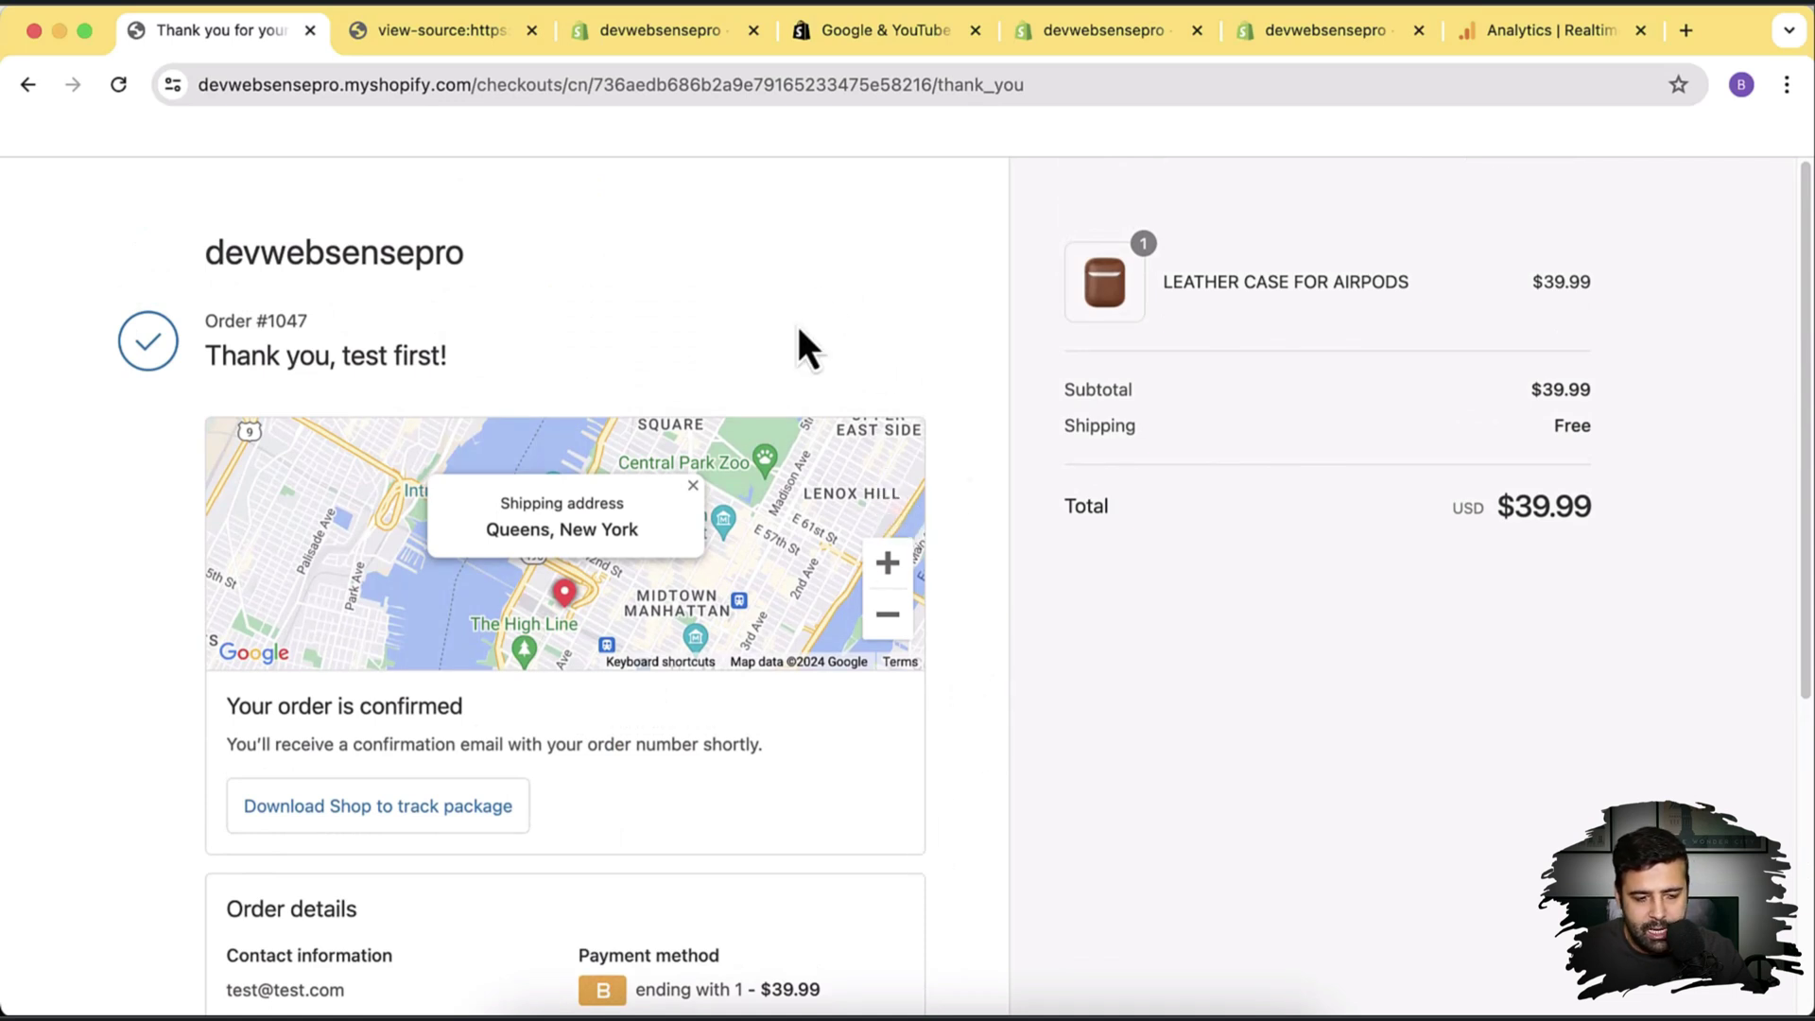
# Switch to the Google Analytics Realtime overview and examine both pages of events in the event count by event name.
pyautogui.click(1494, 38)
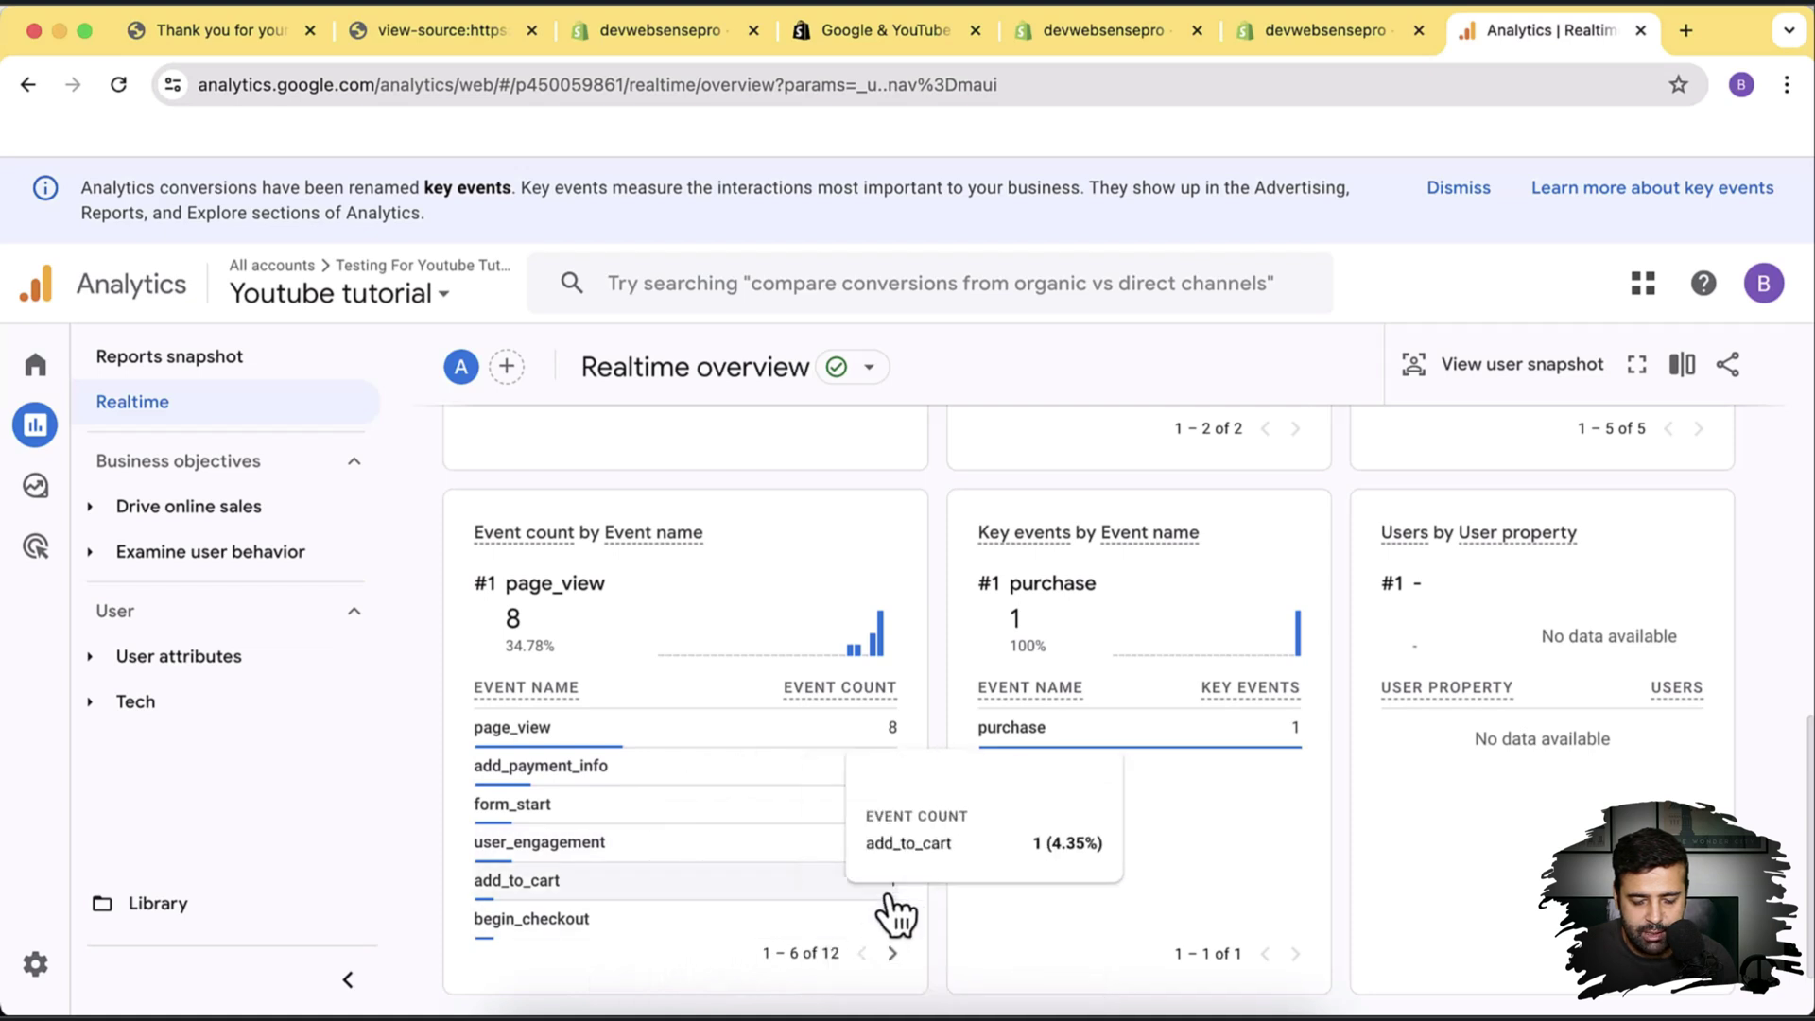
pyautogui.click(892, 955)
pyautogui.scroll(-1, 851, 941)
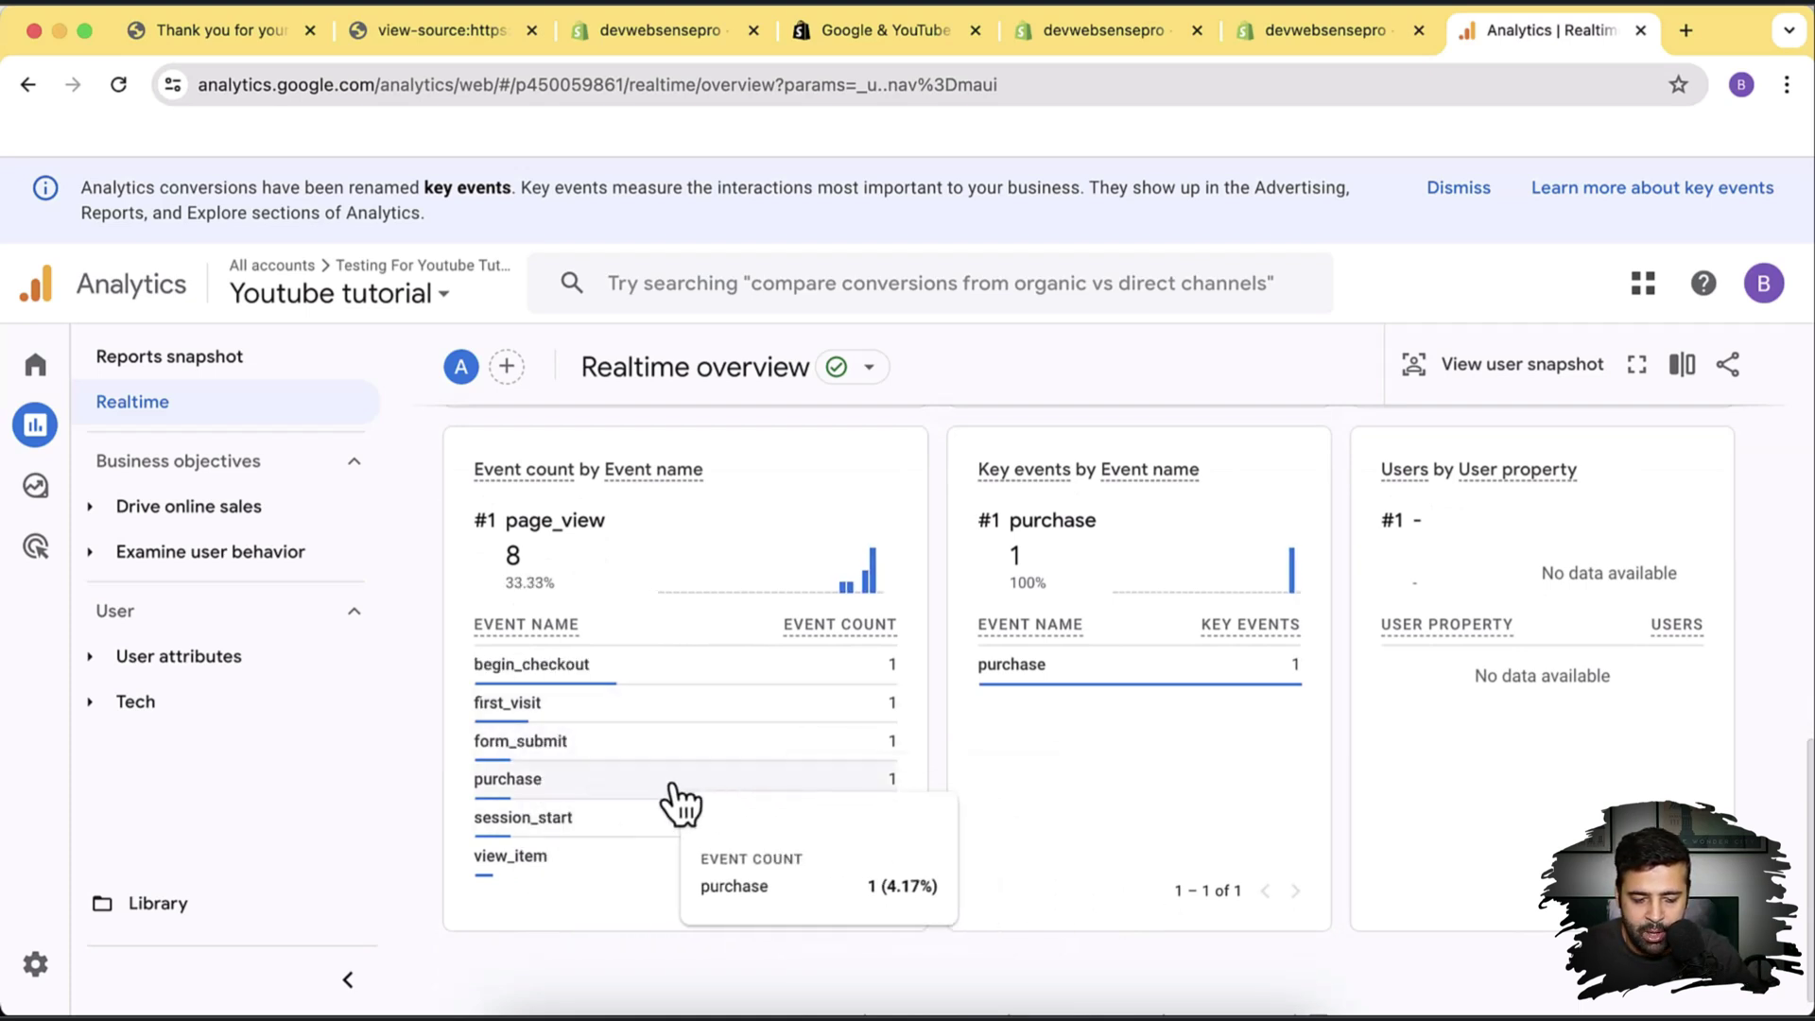
# Open the purchase event's parameters in the event count card and inspect the values of shipping and currency.
pyautogui.click(560, 792)
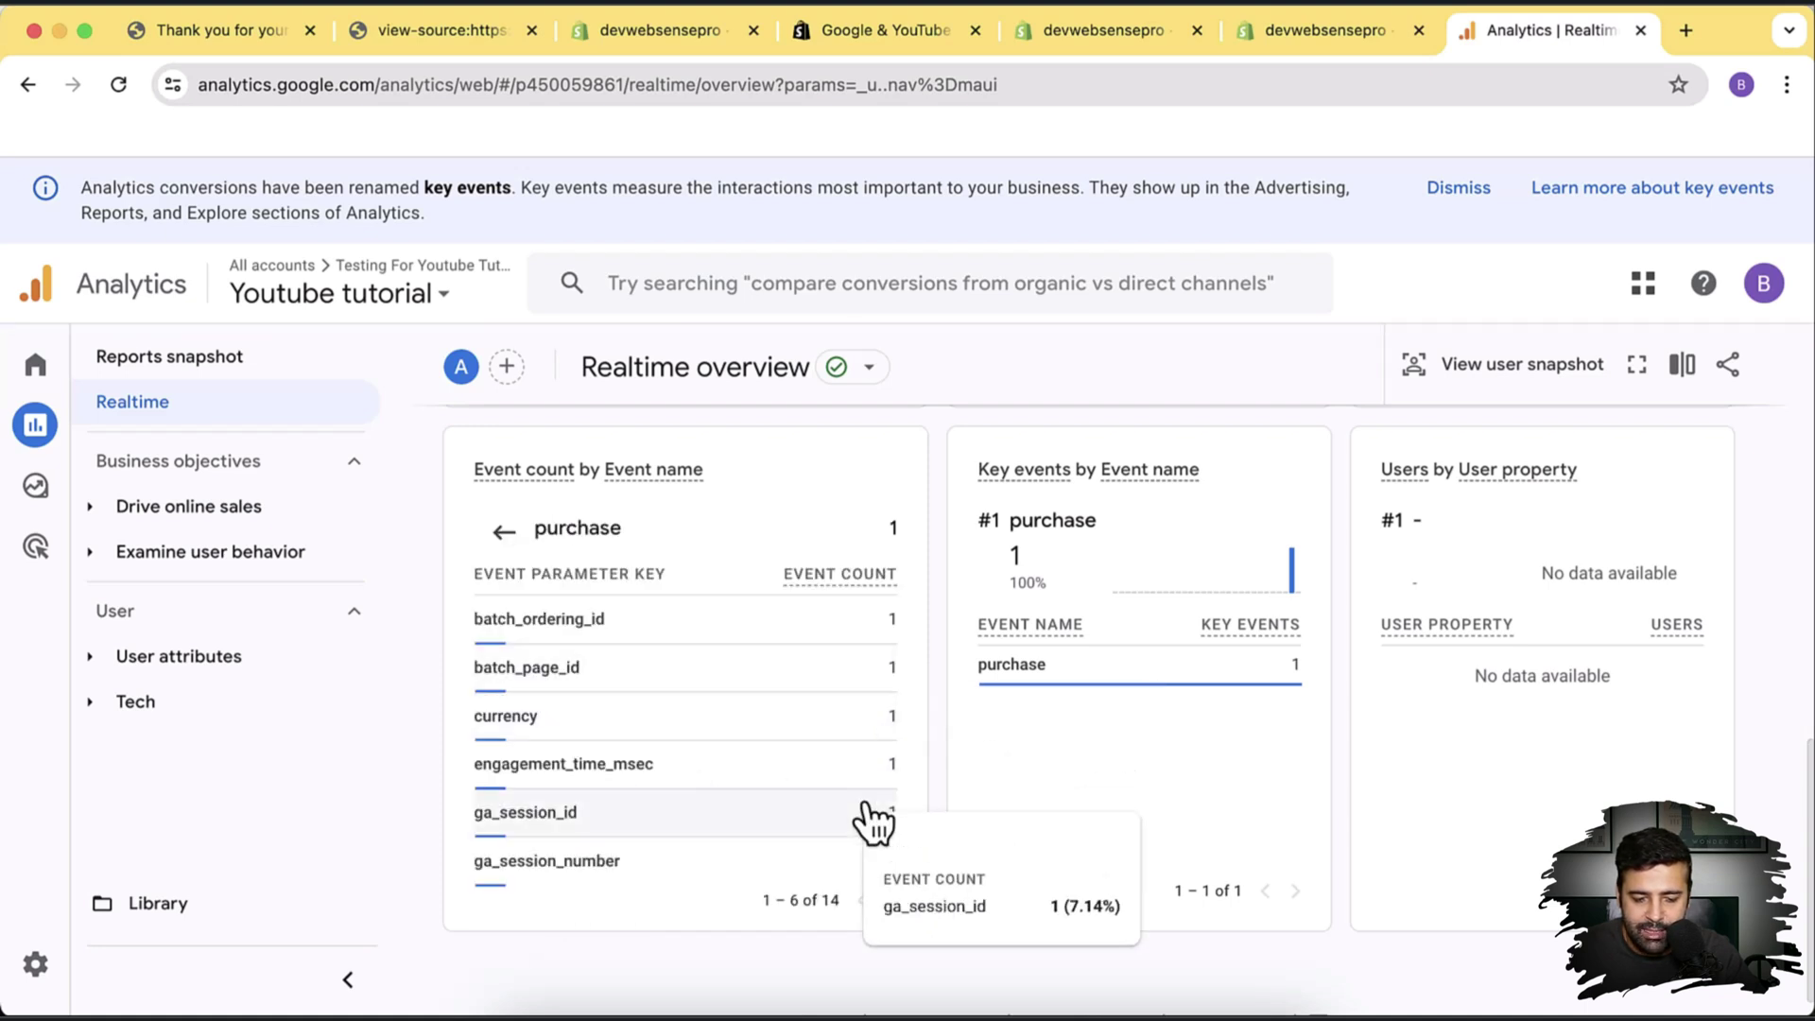
pyautogui.scroll(-1, 835, 723)
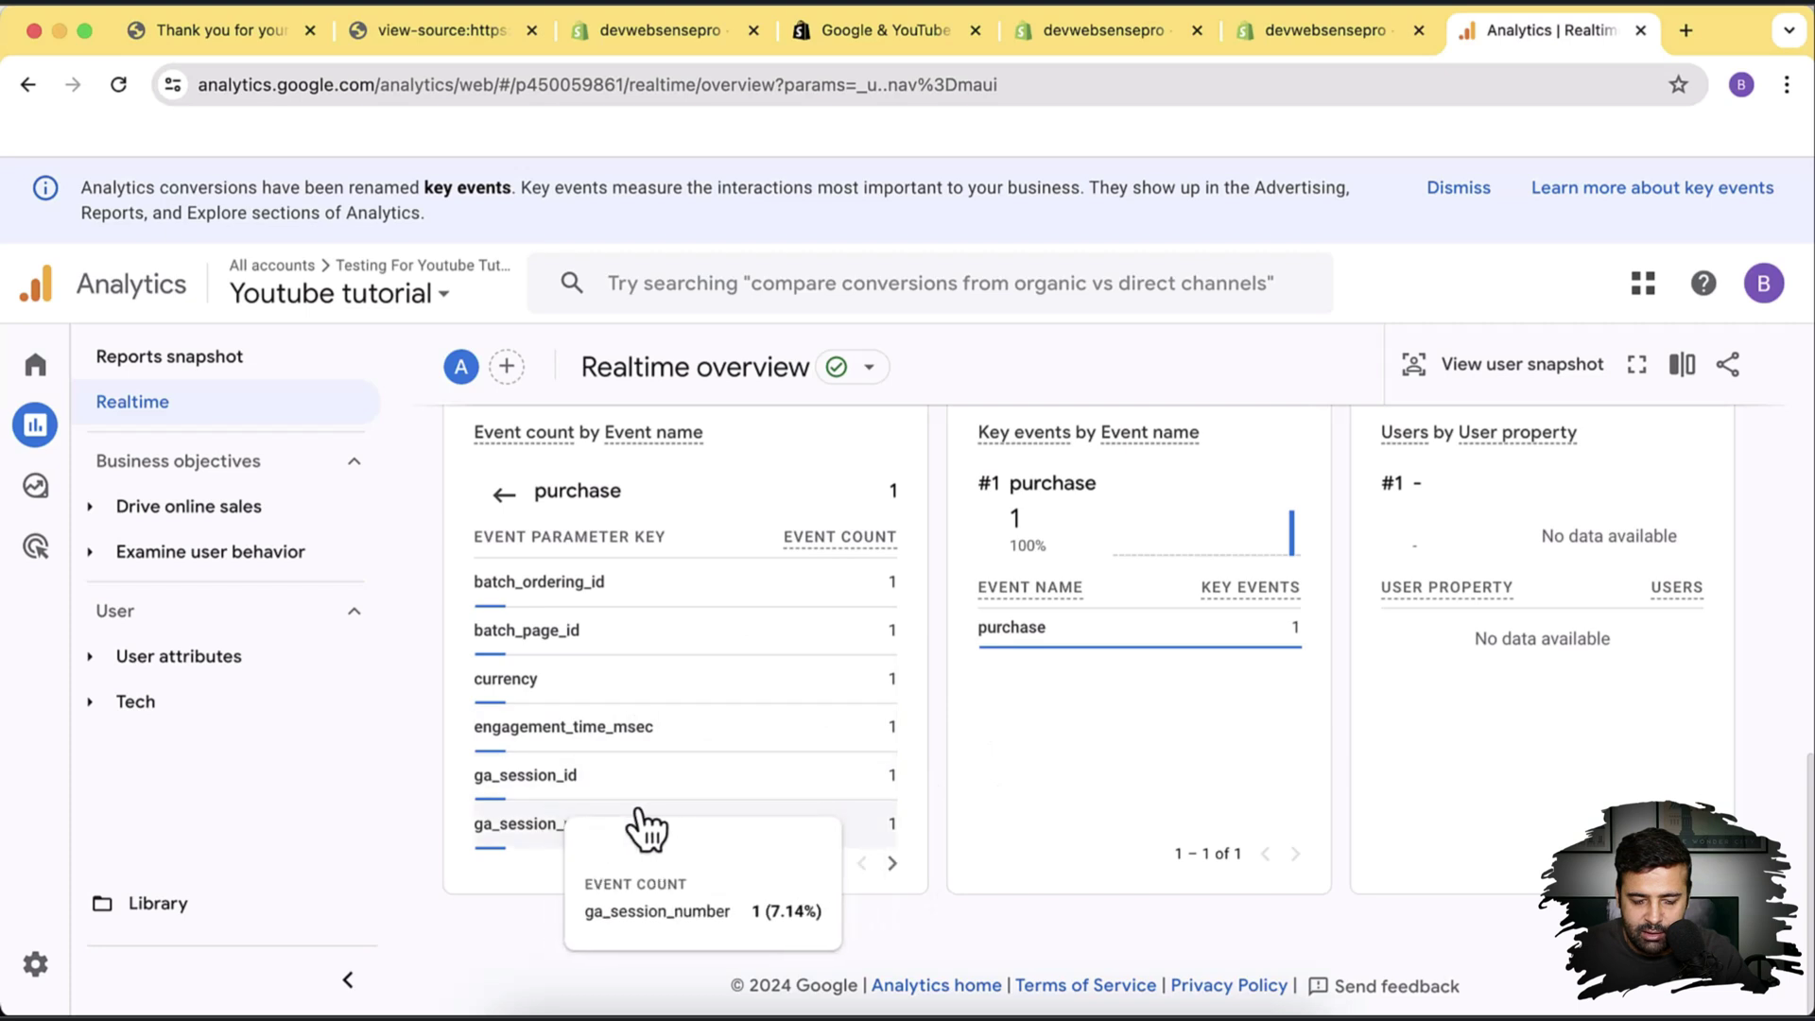
pyautogui.click(891, 863)
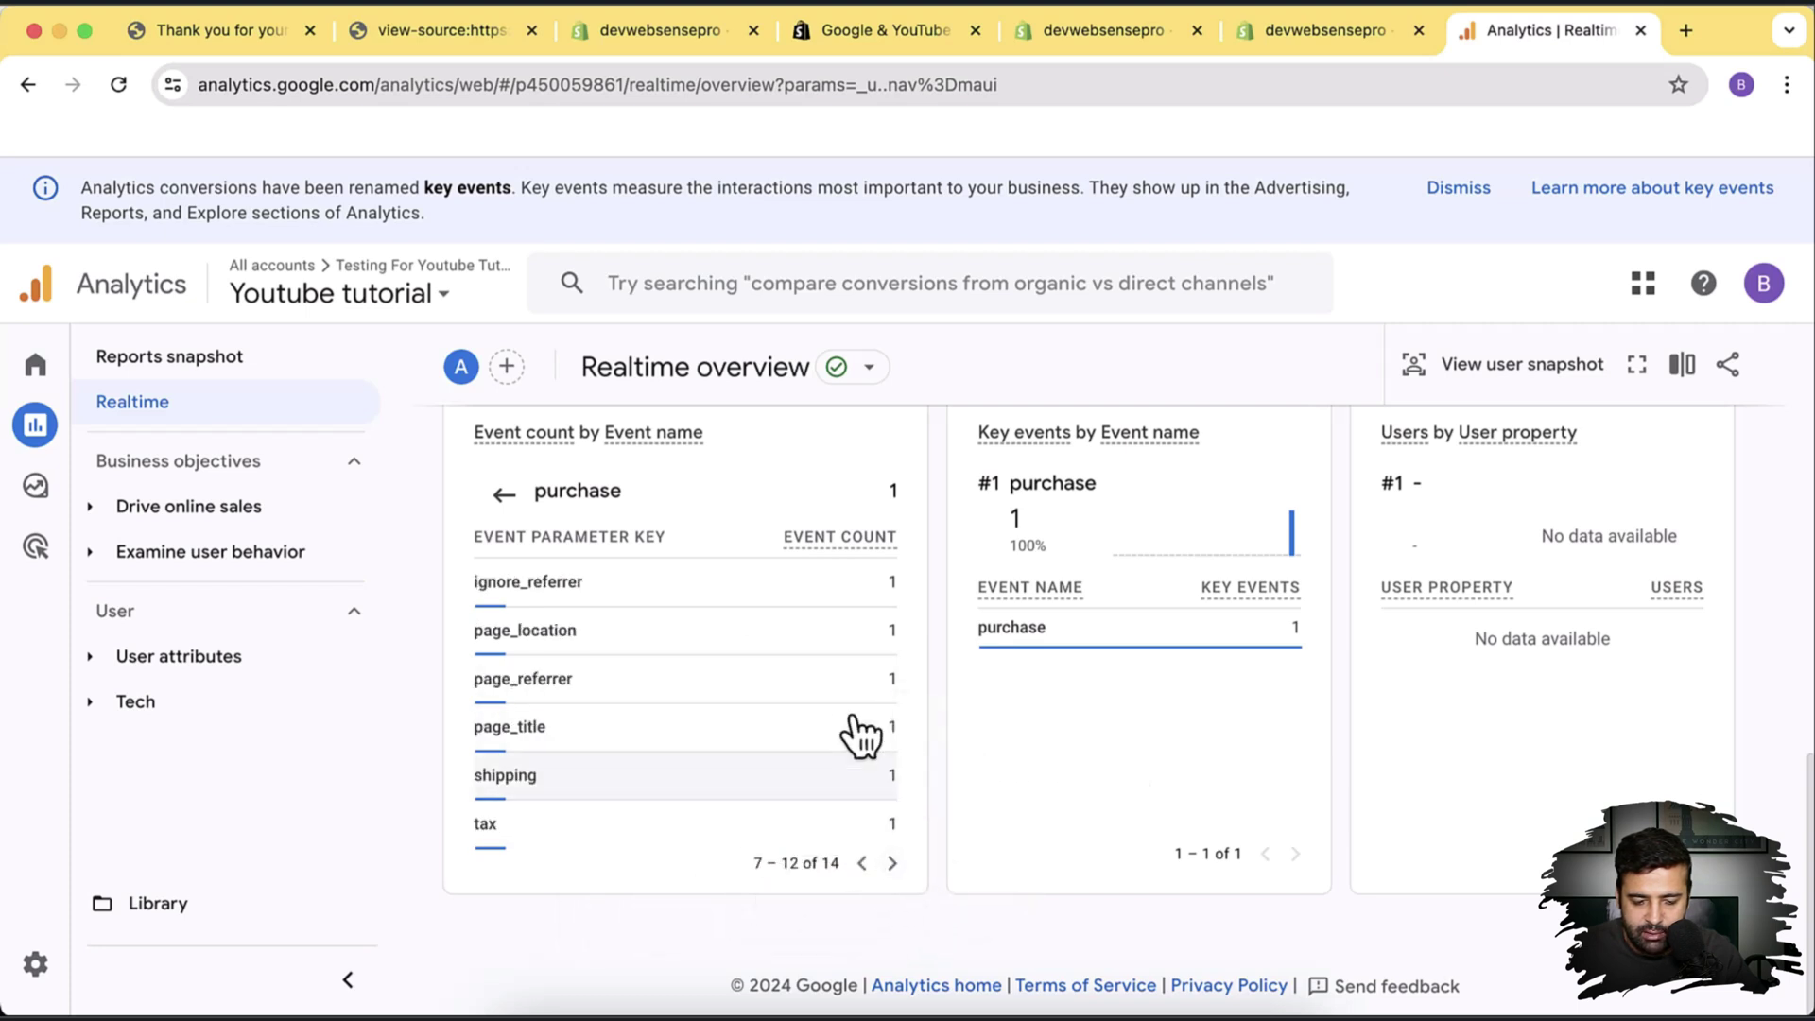
pyautogui.click(721, 782)
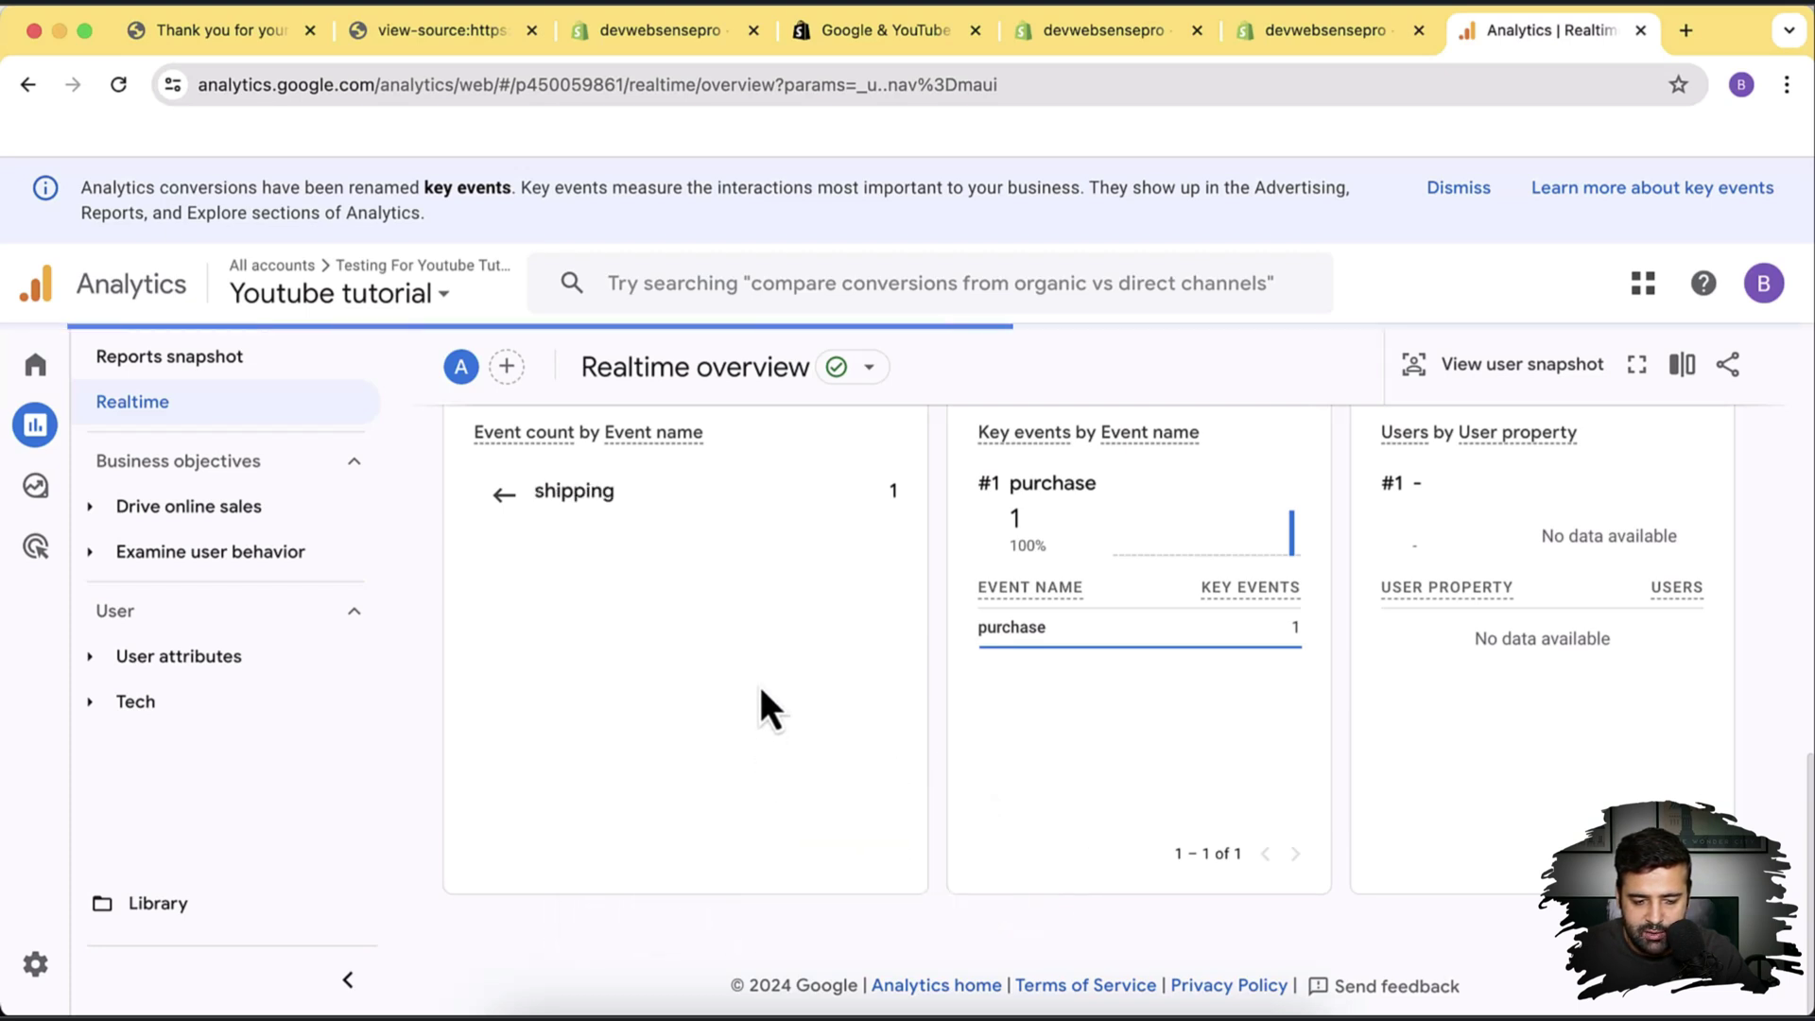
pyautogui.click(502, 513)
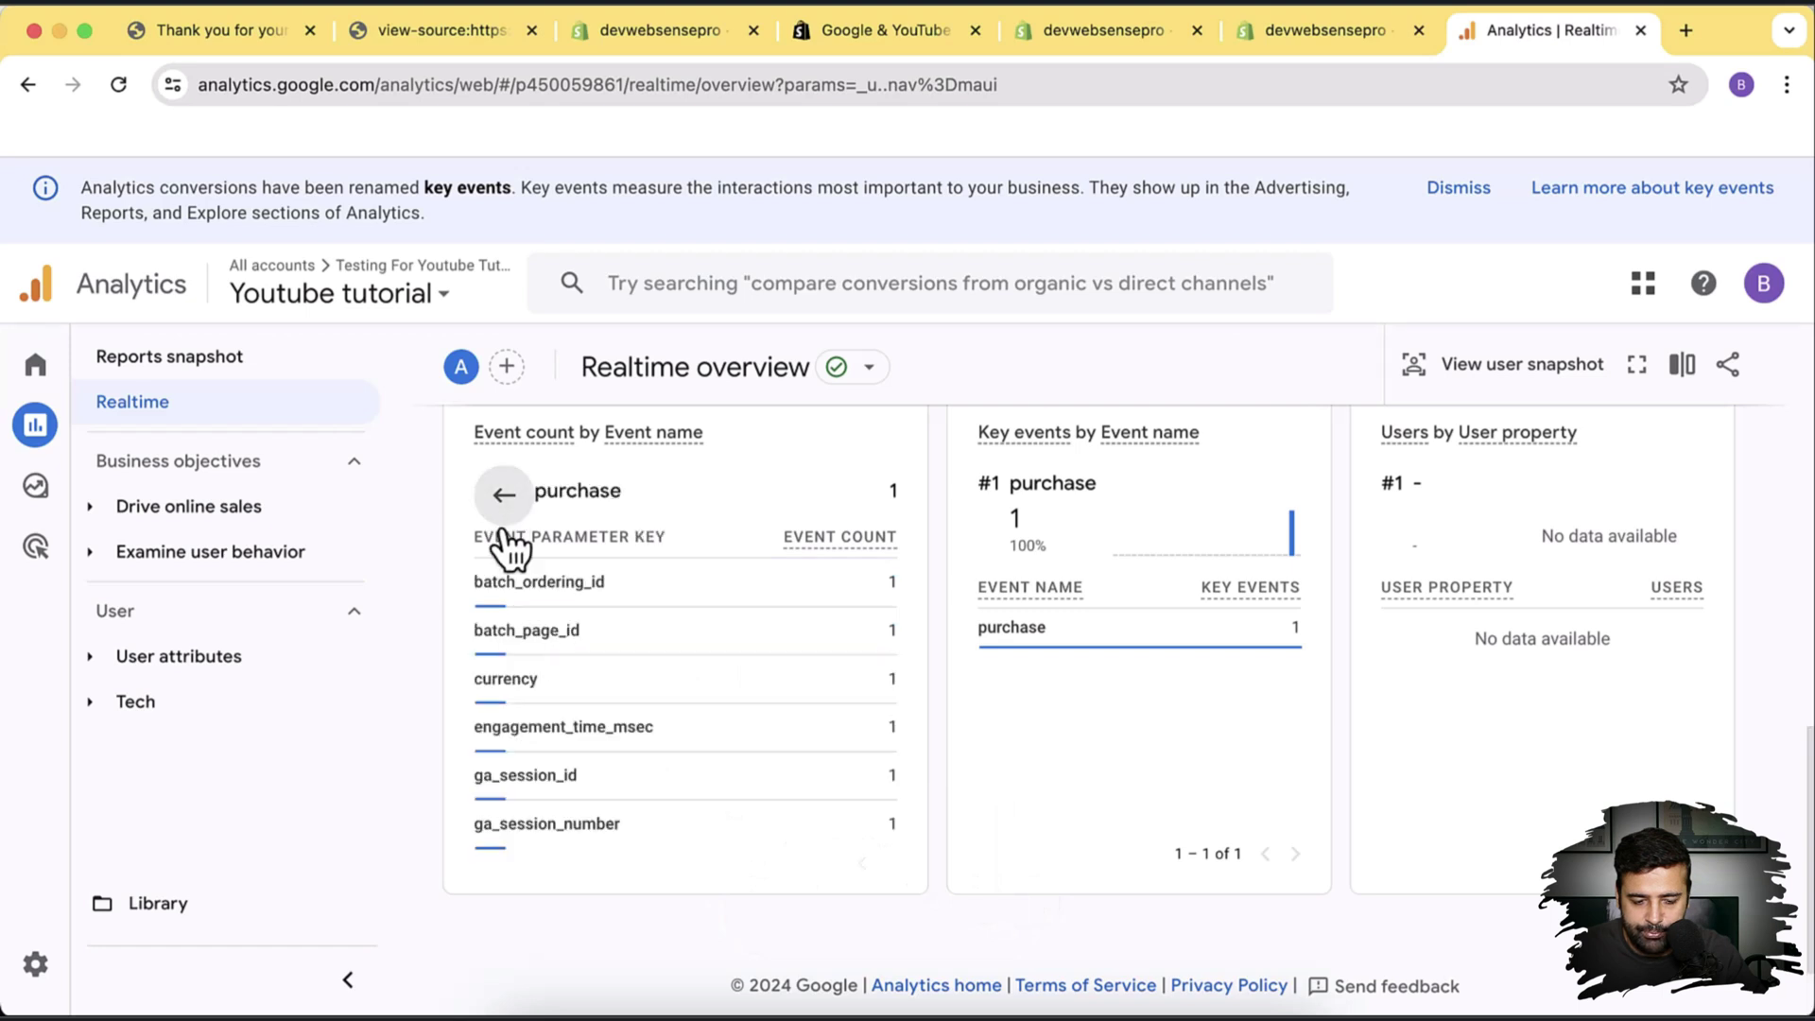
pyautogui.click(724, 683)
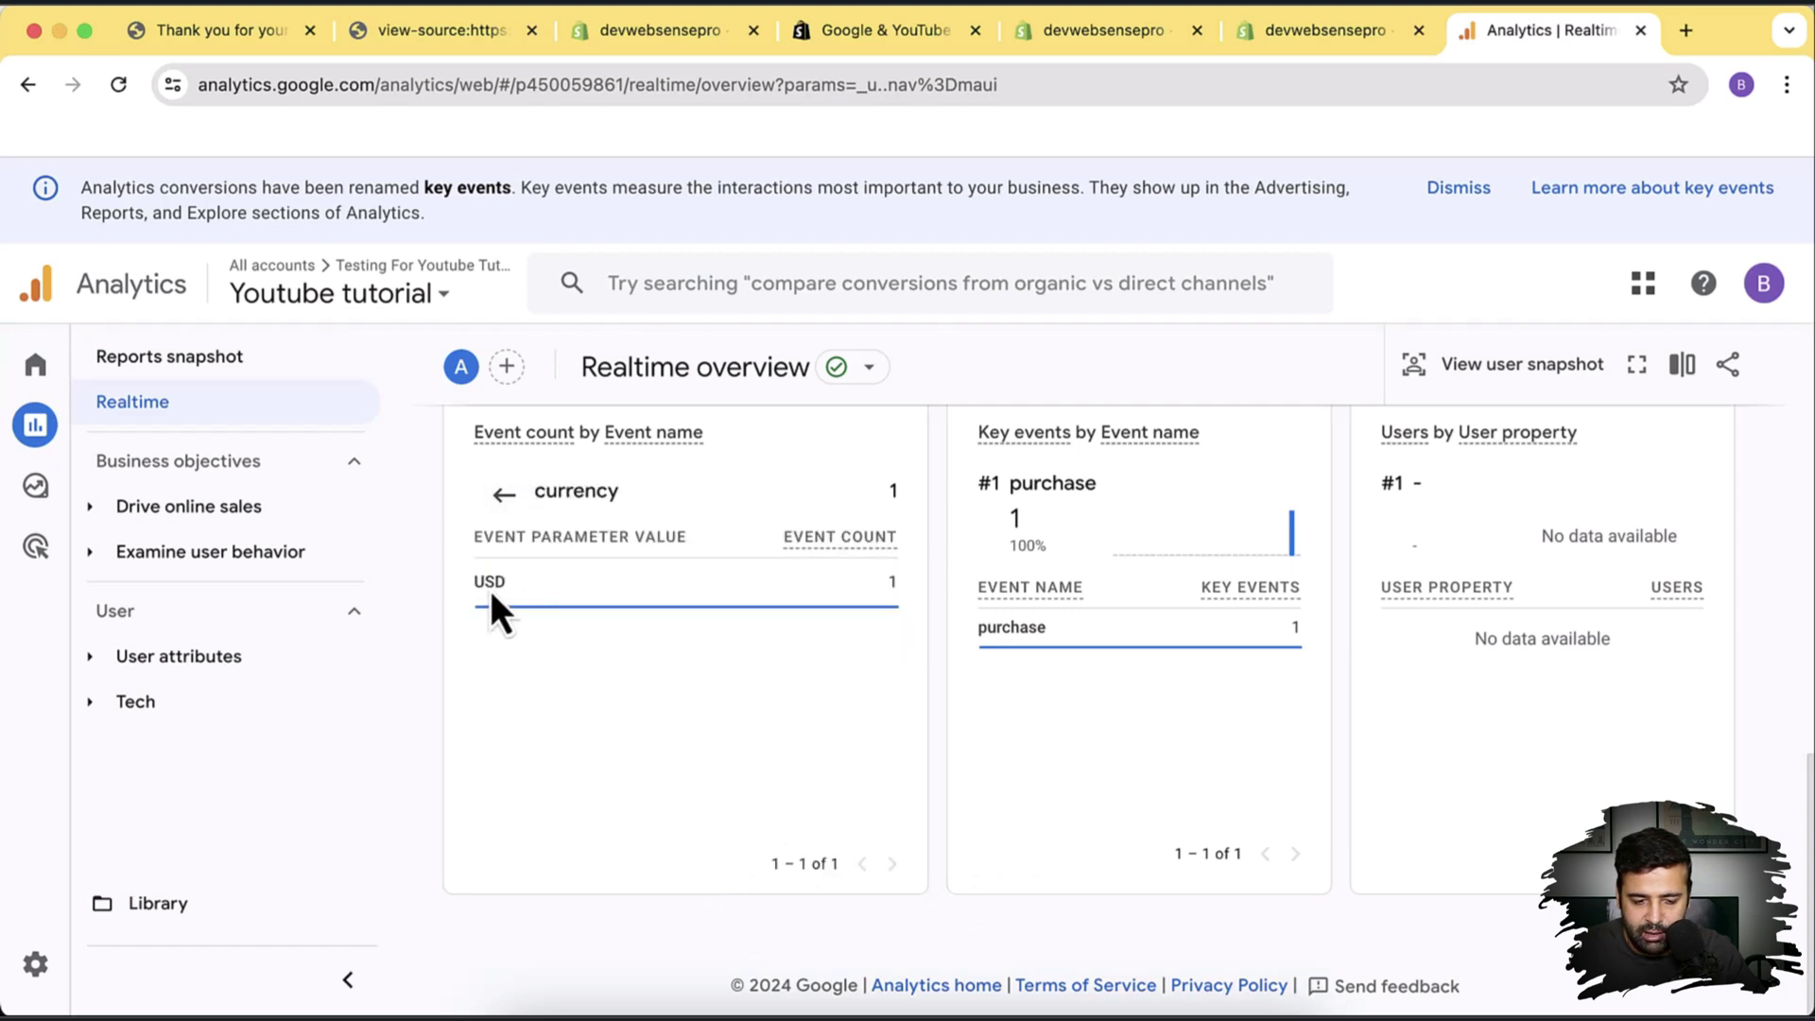
pyautogui.click(504, 511)
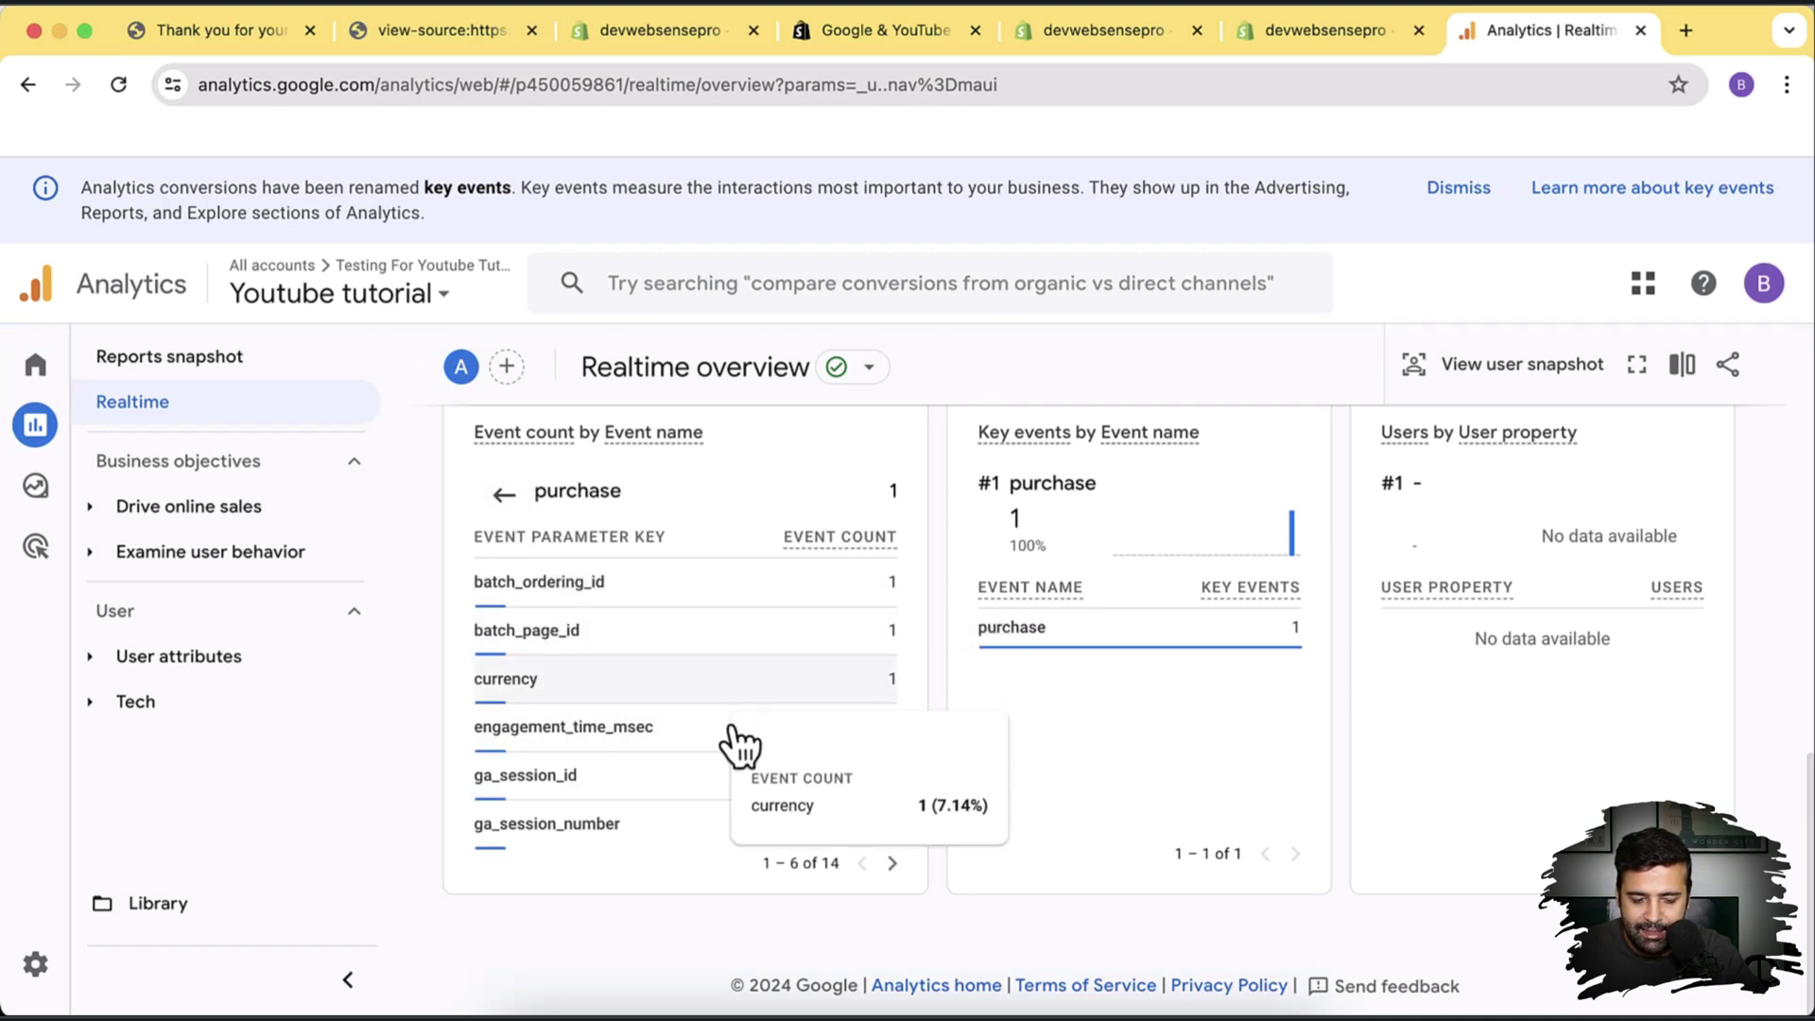
# Go through the remaining purchase parameters, inspect the recorded value parameter, and review the users and page views cards.
pyautogui.scroll(1, 775, 794)
pyautogui.scroll(-1, 783, 783)
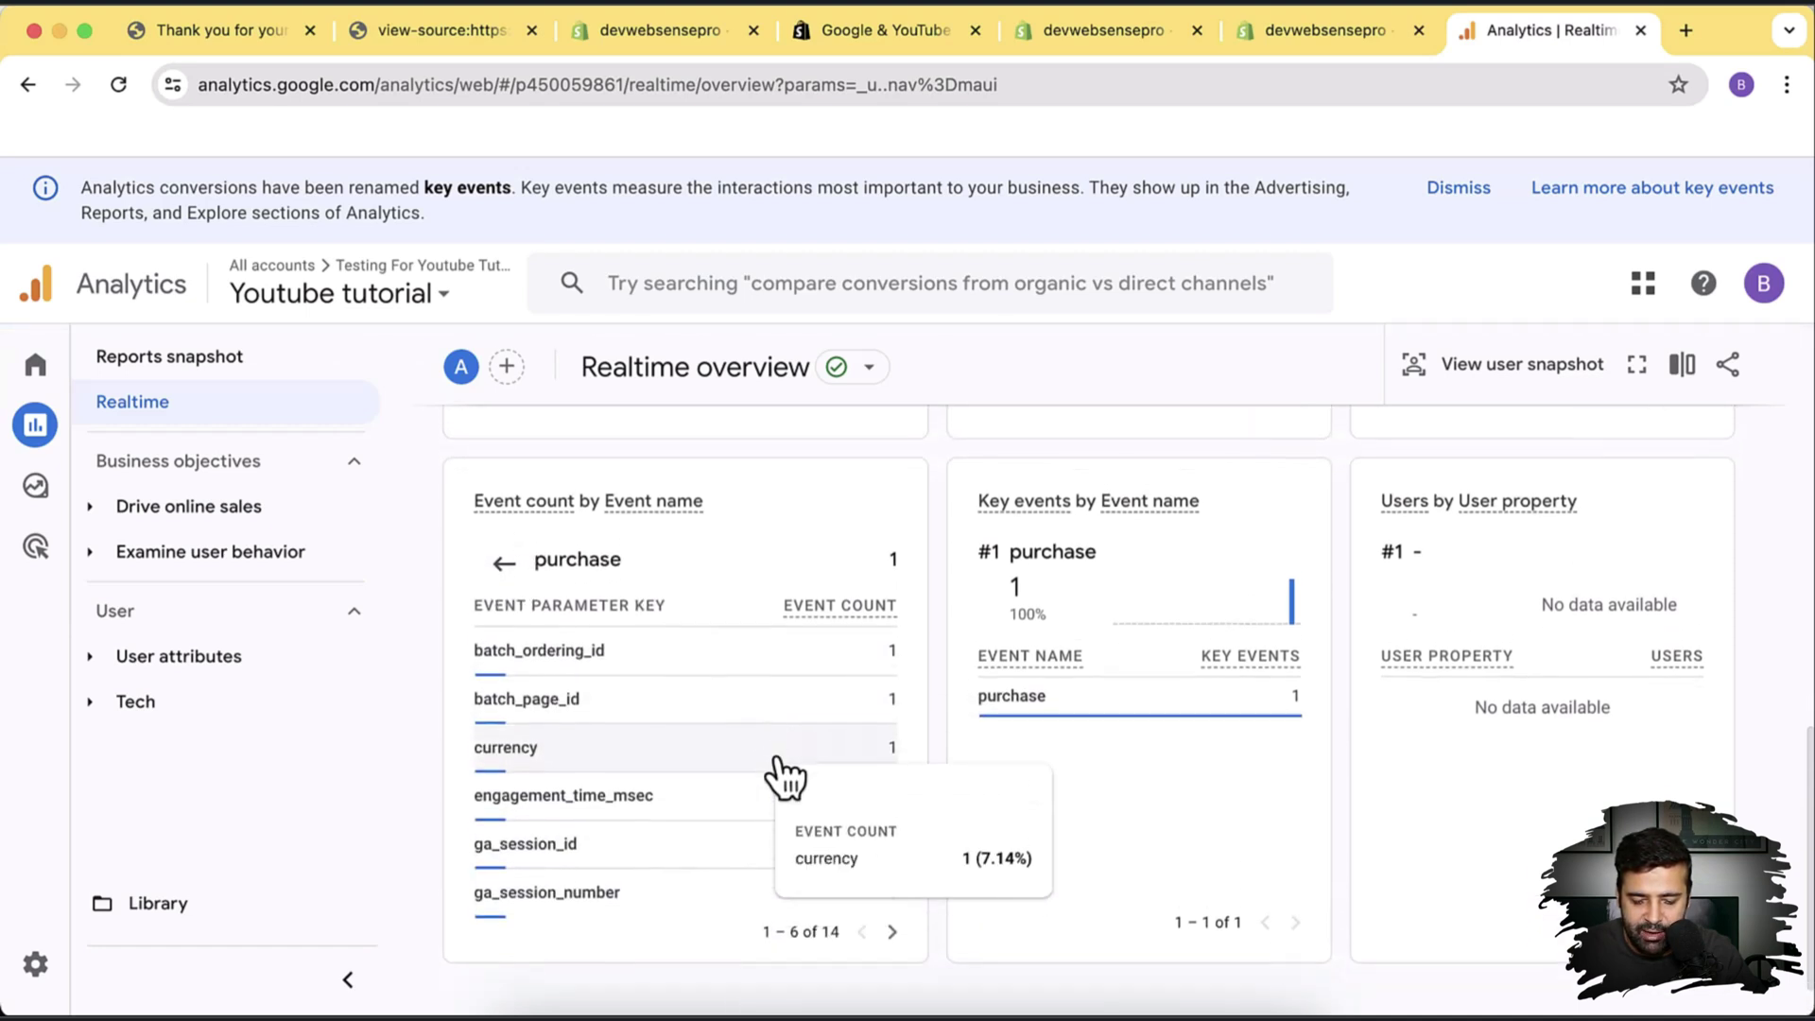
pyautogui.click(891, 921)
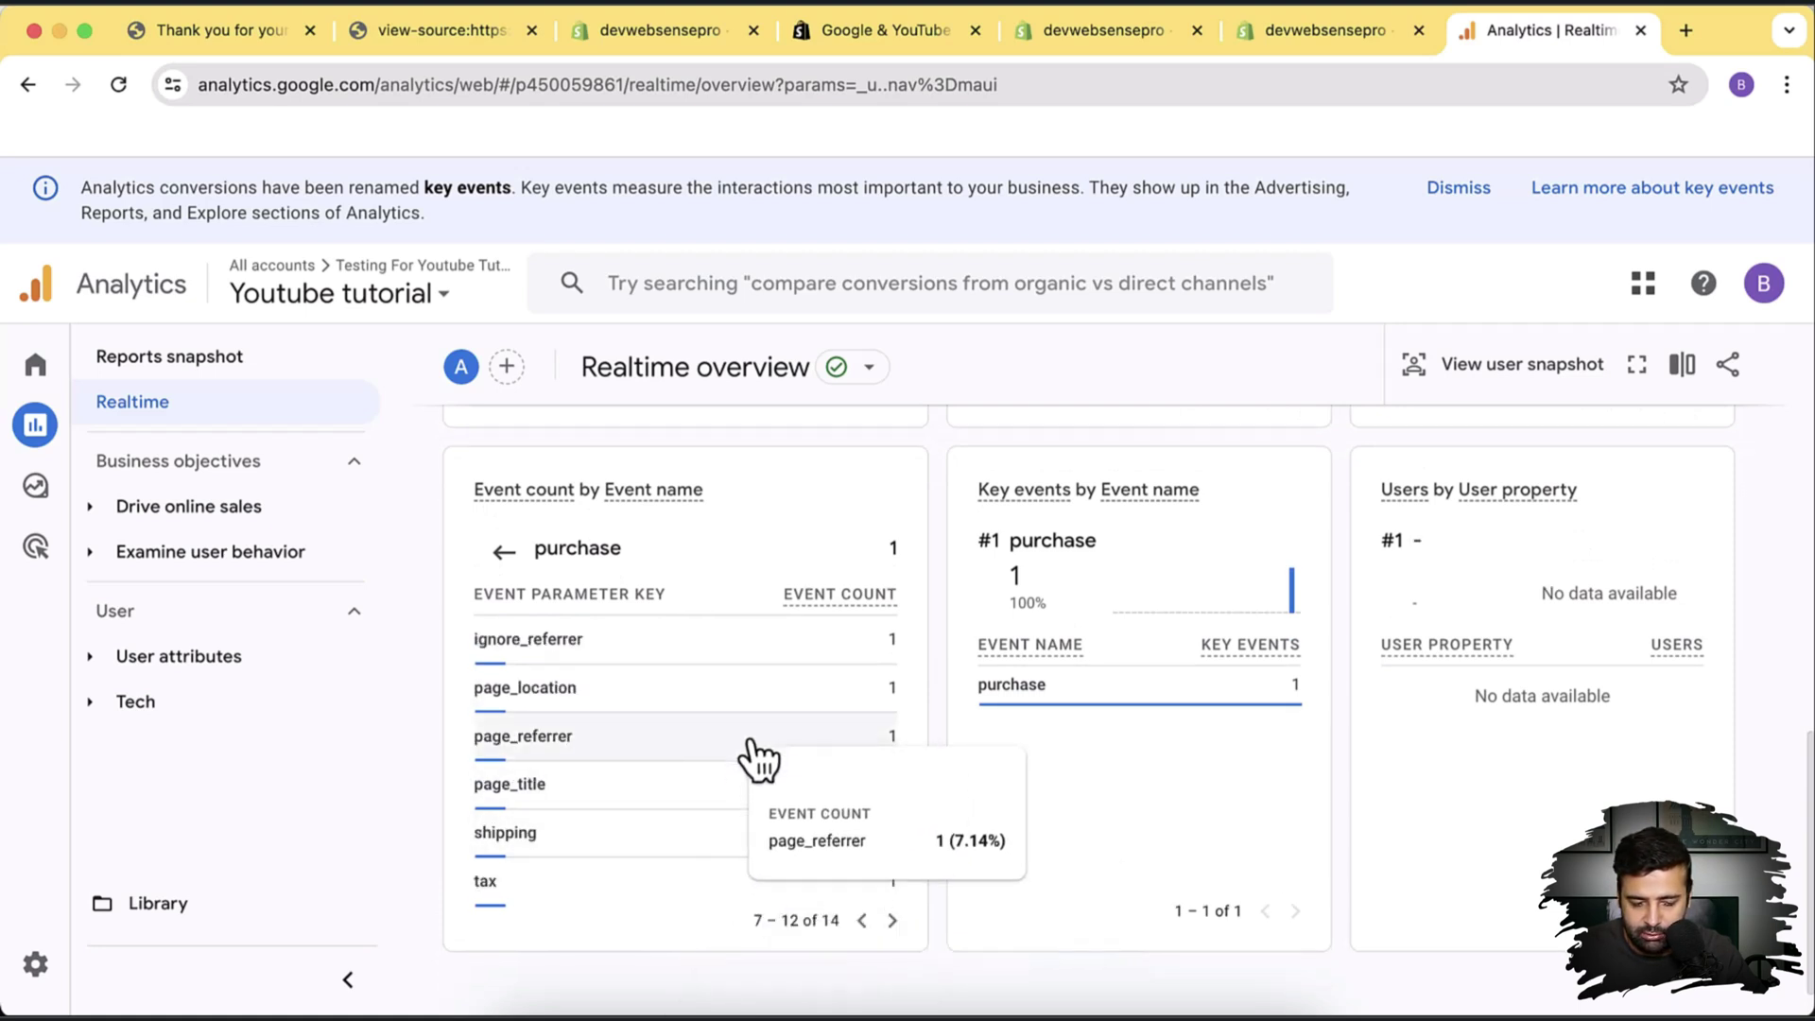
pyautogui.scroll(-2, 750, 754)
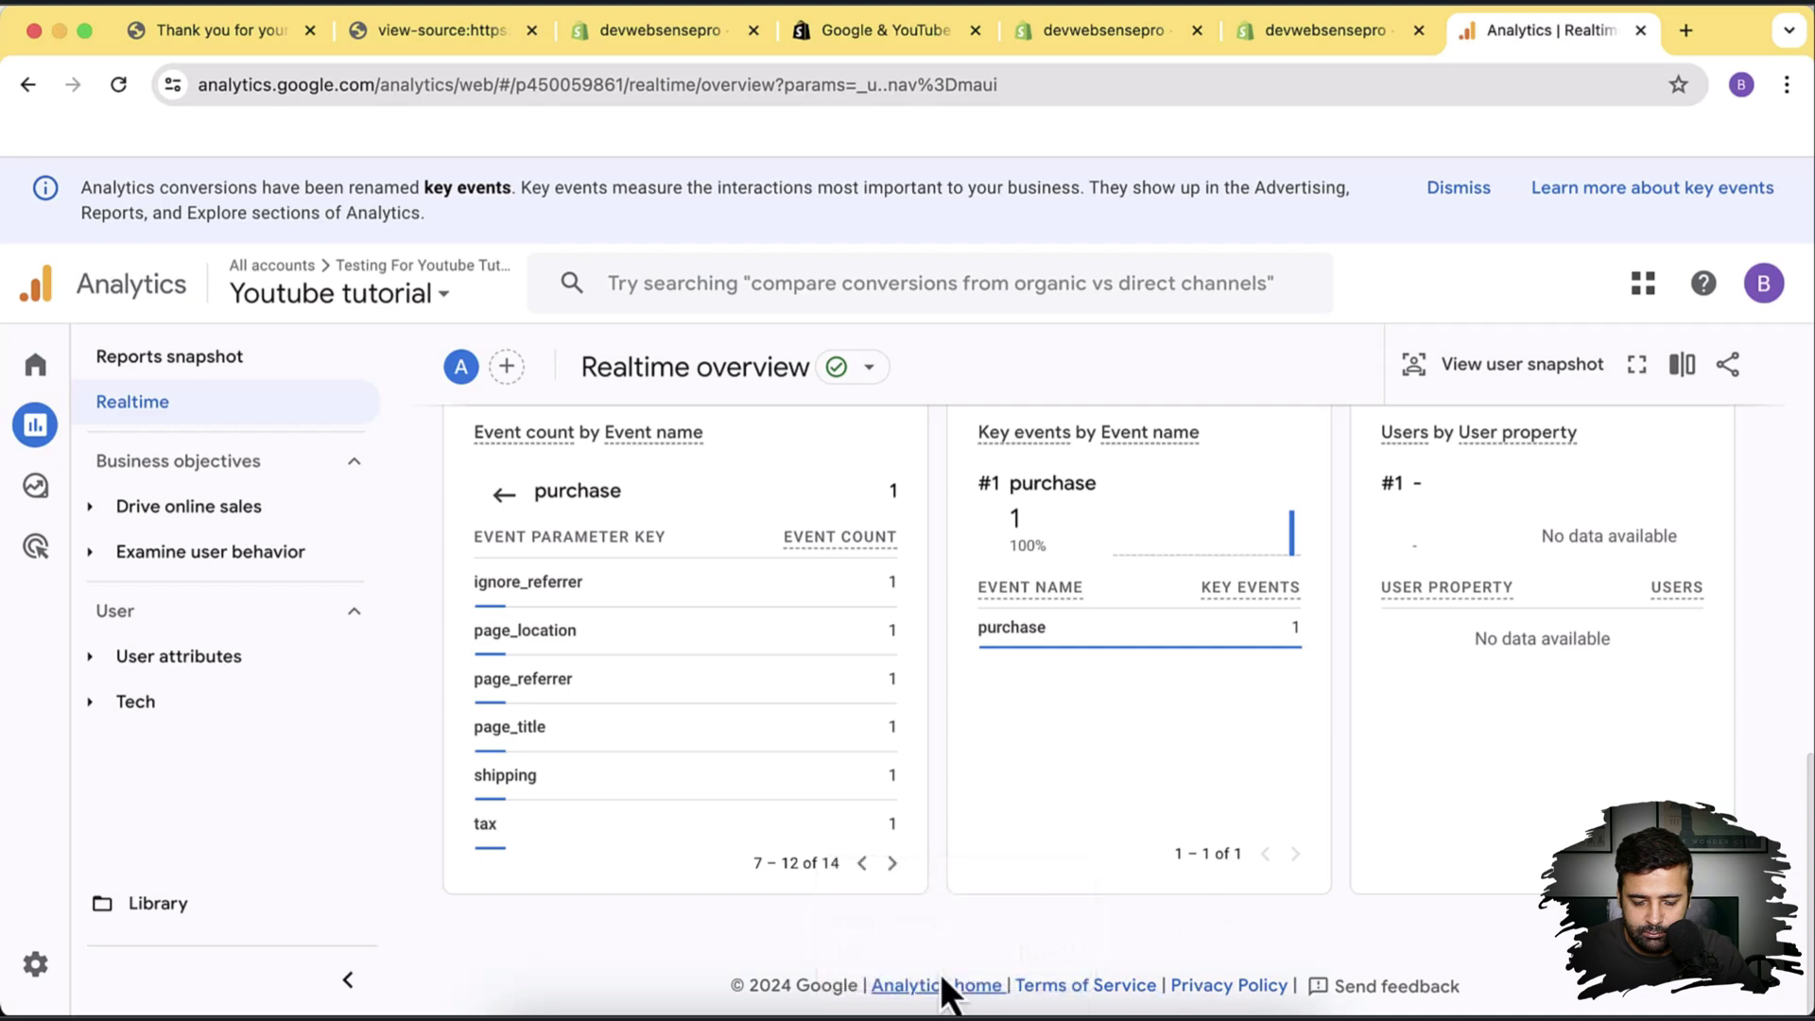
pyautogui.click(891, 864)
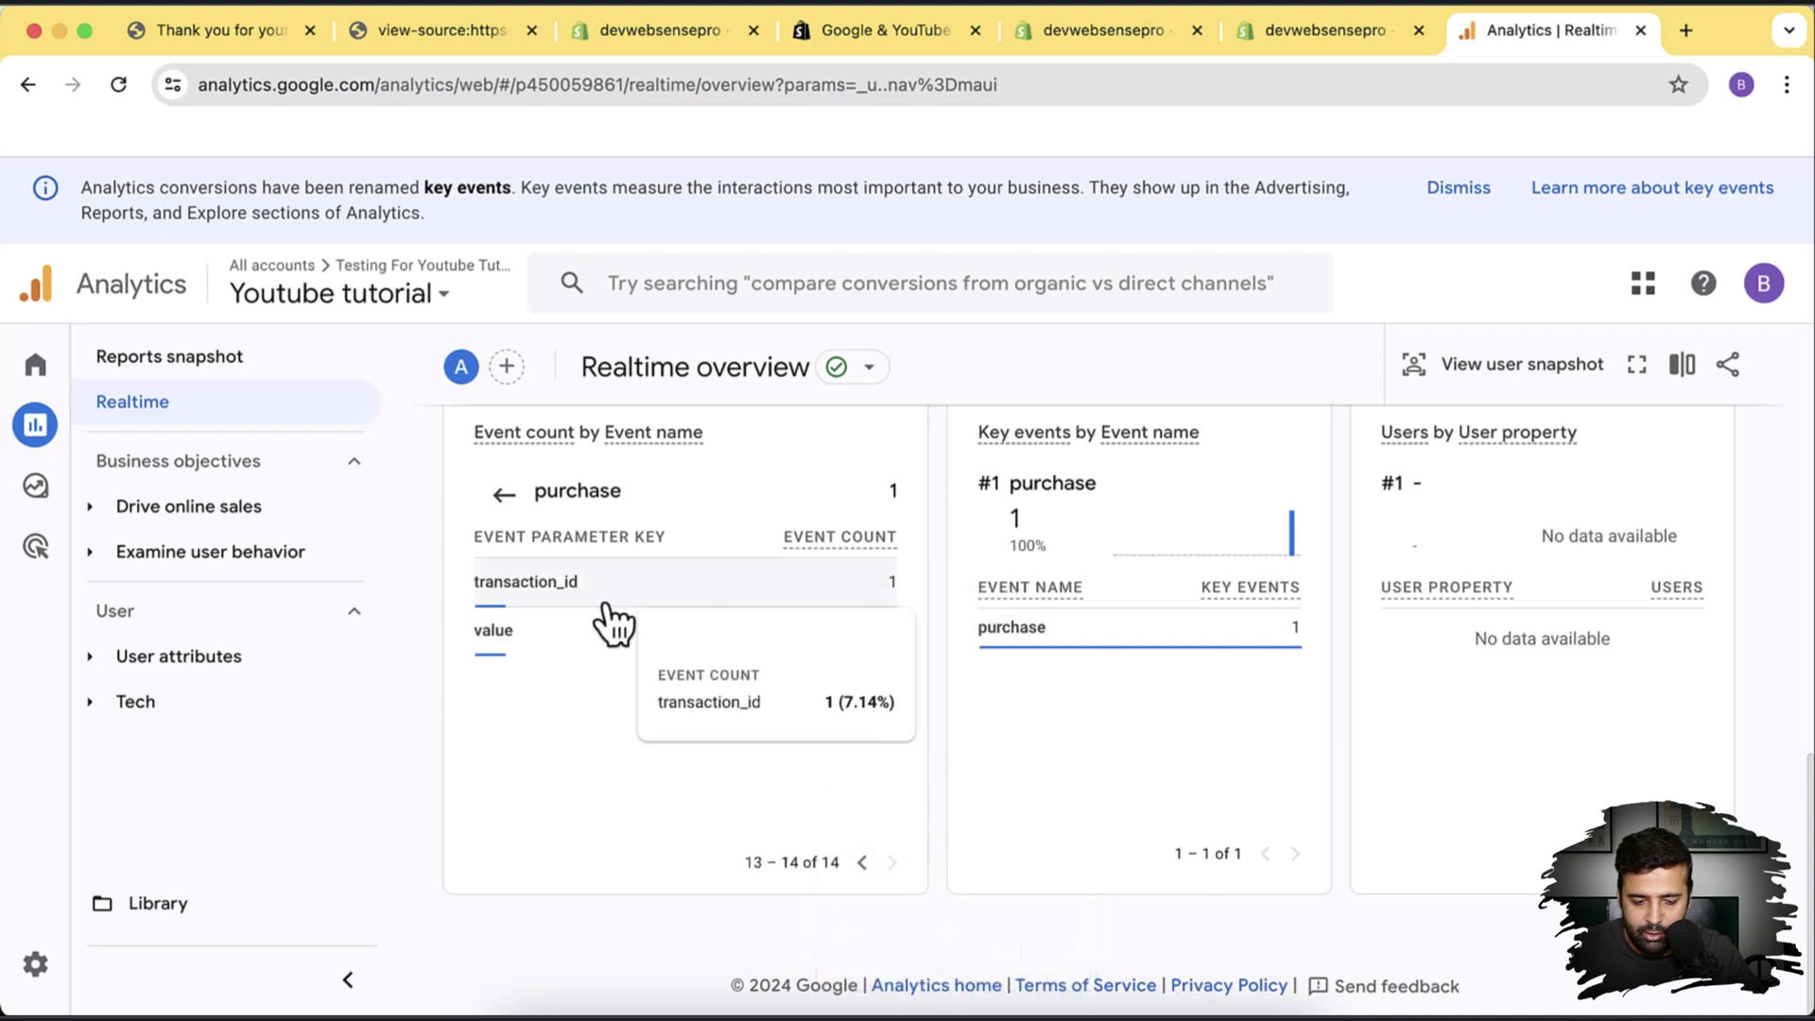
pyautogui.click(571, 659)
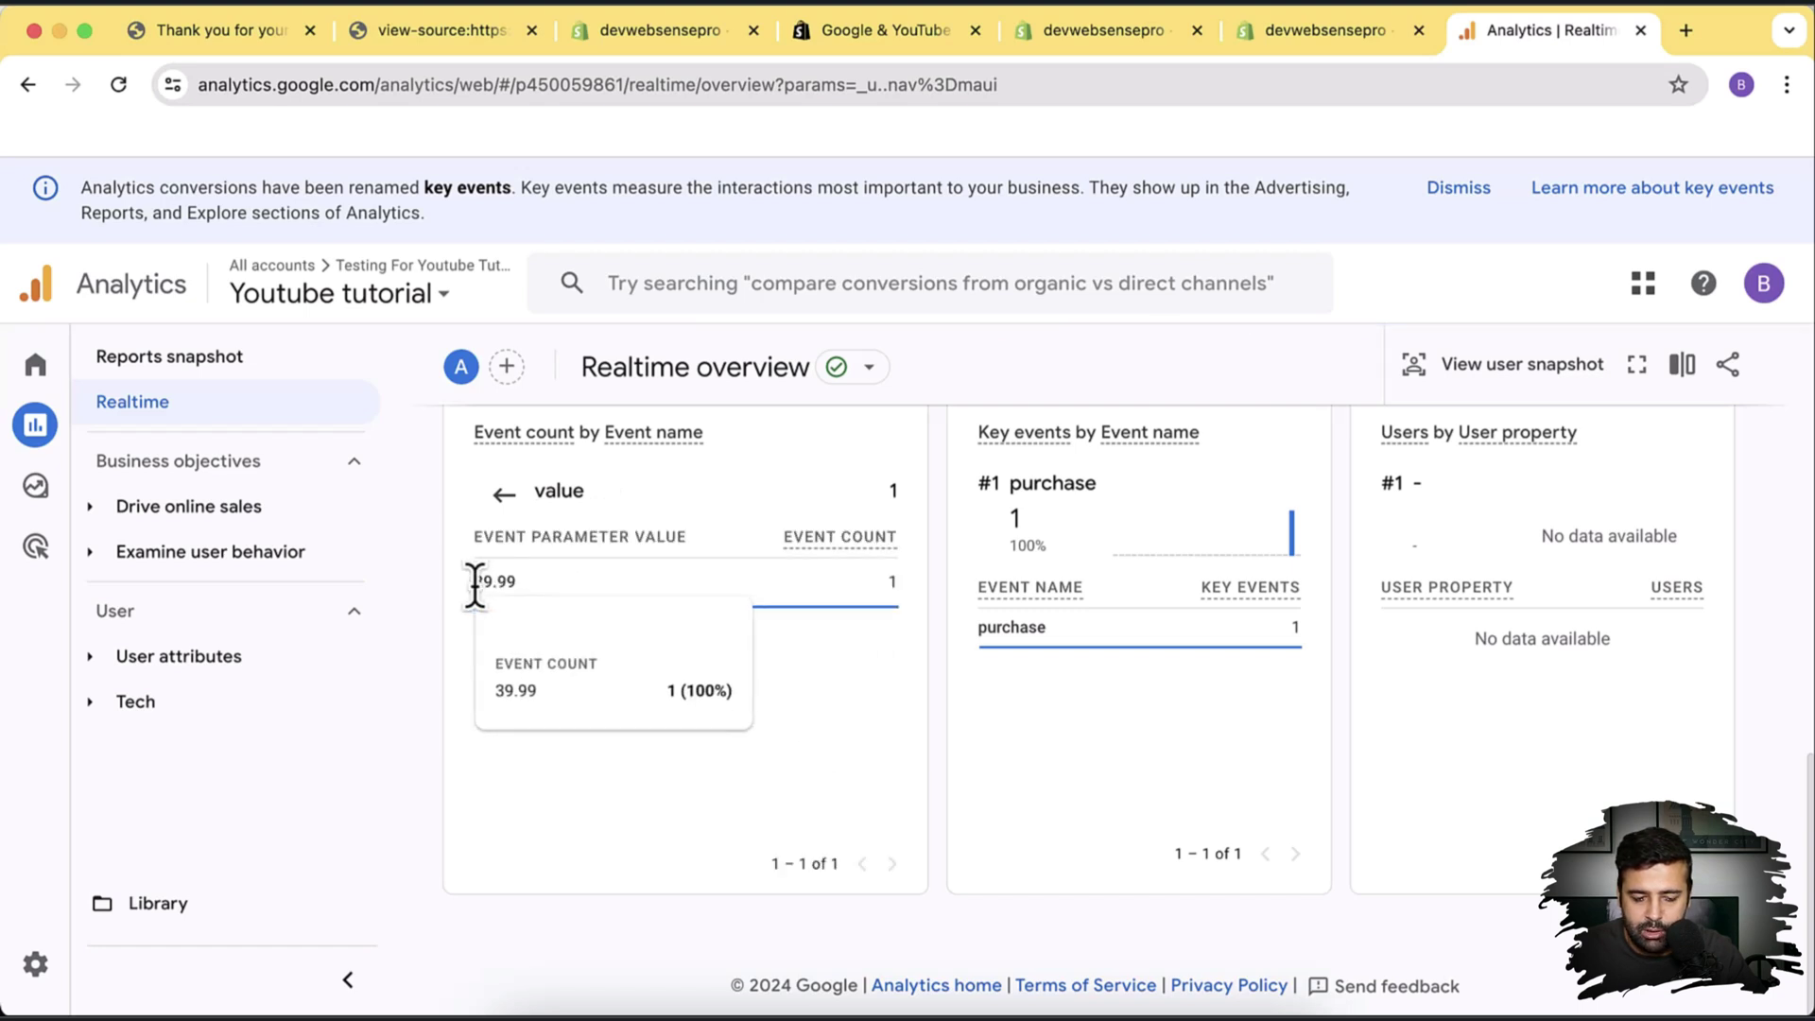
pyautogui.click(503, 495)
pyautogui.scroll(5, 879, 813)
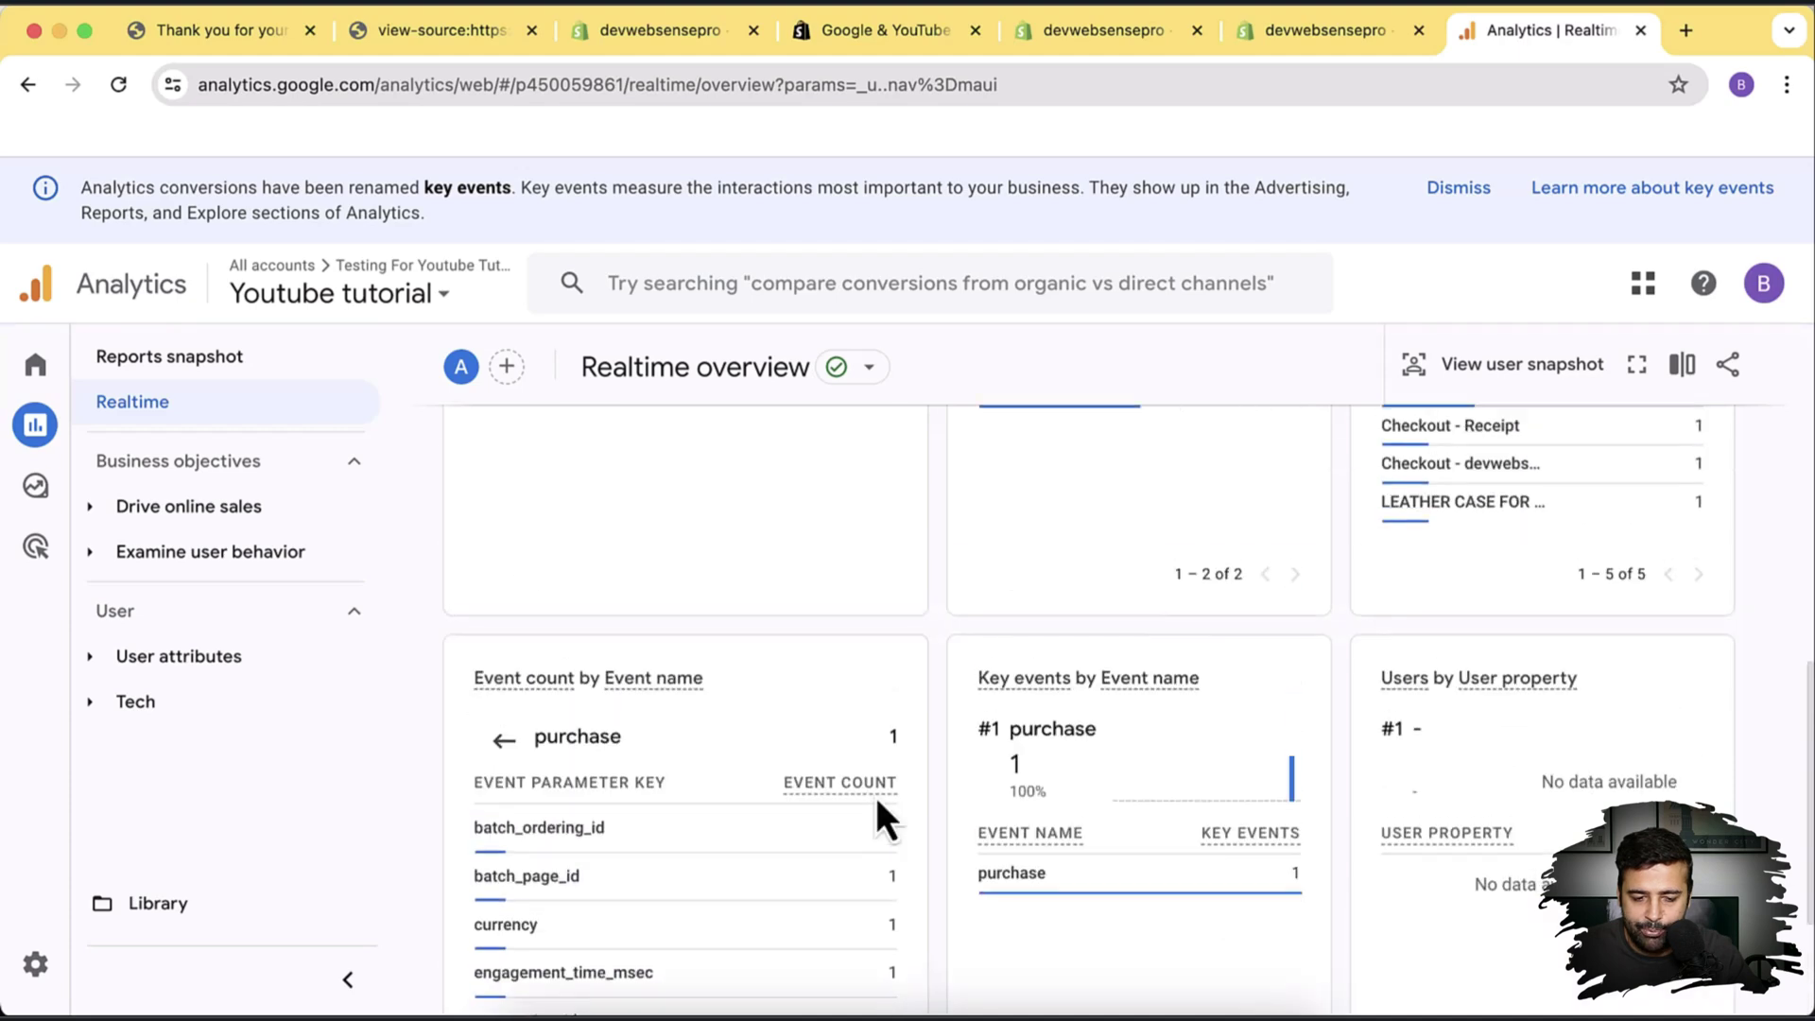
pyautogui.scroll(2, 877, 803)
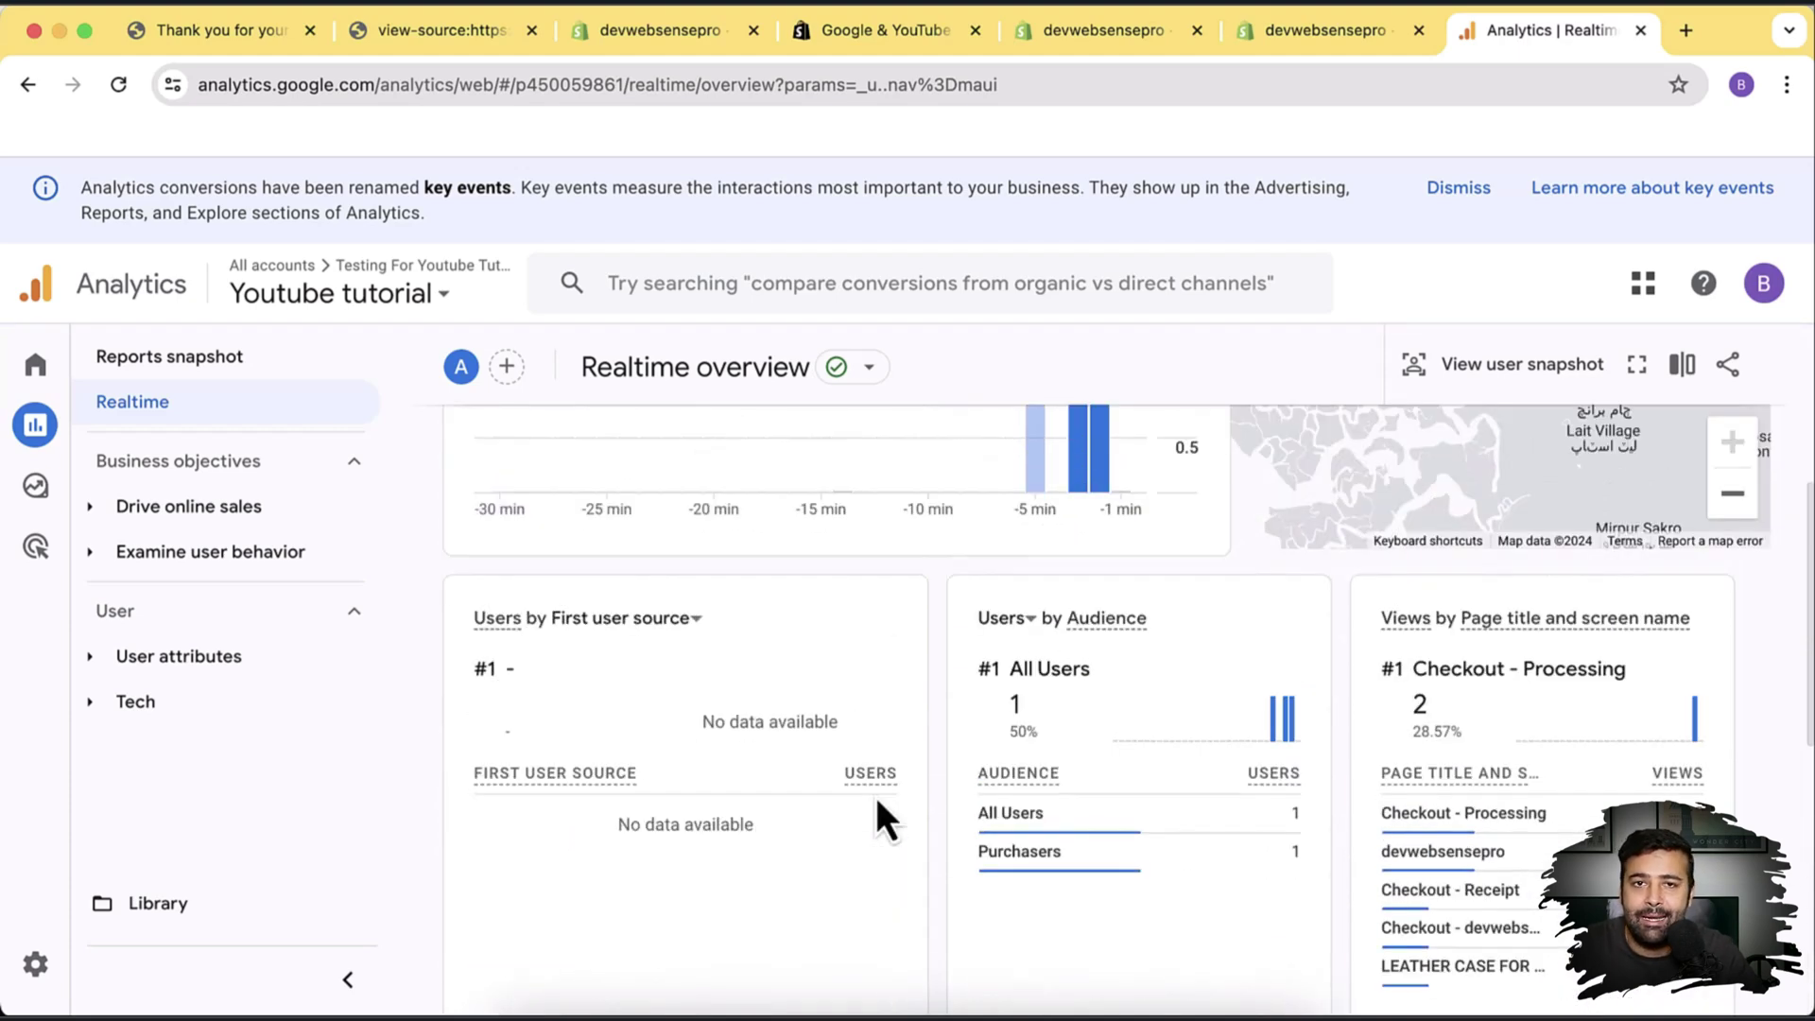